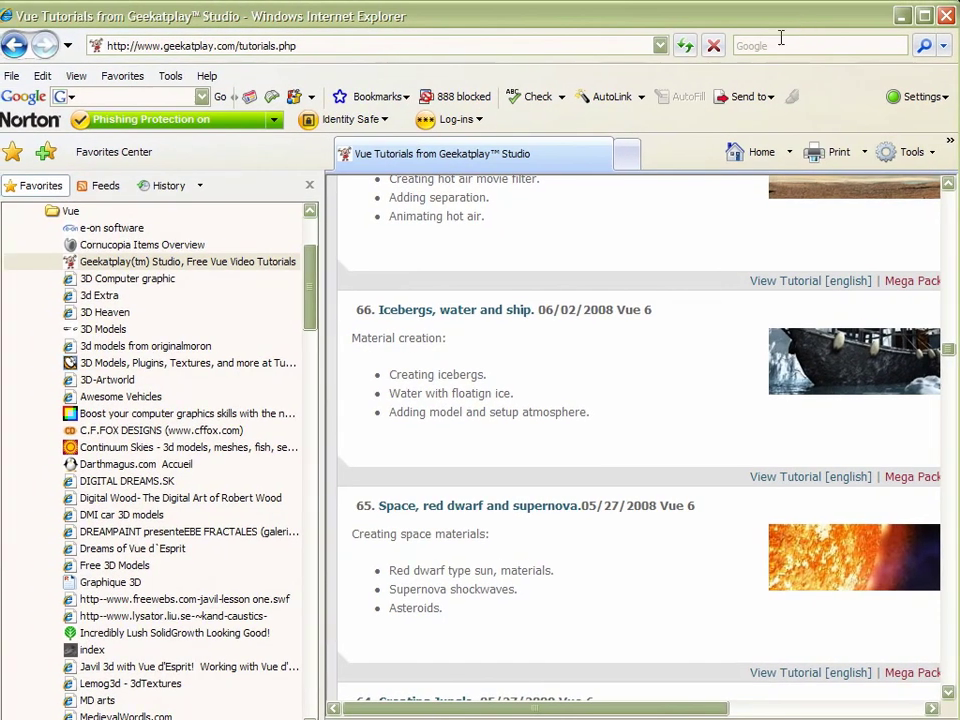
- Look through the list of free Vue tutorials on the page, then close the browser
{"action": "scroll", "coordinate": [670, 380], "scroll_direction": "up", "scroll_amount": 20}
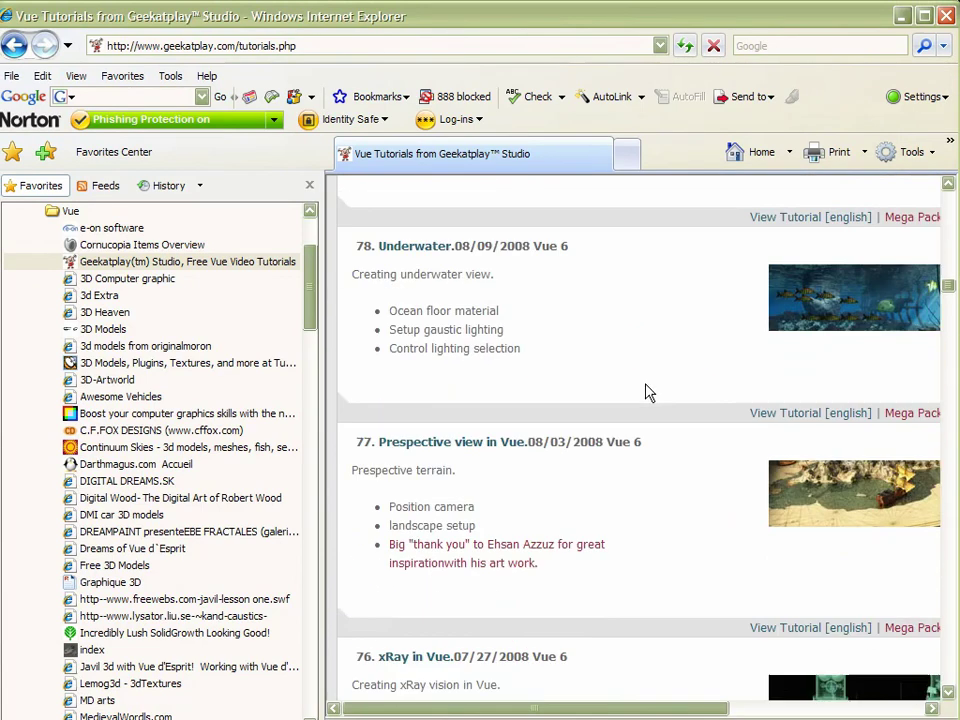
{"action": "left_click_drag", "start_coordinate": [946, 283], "coordinate": [946, 195]}
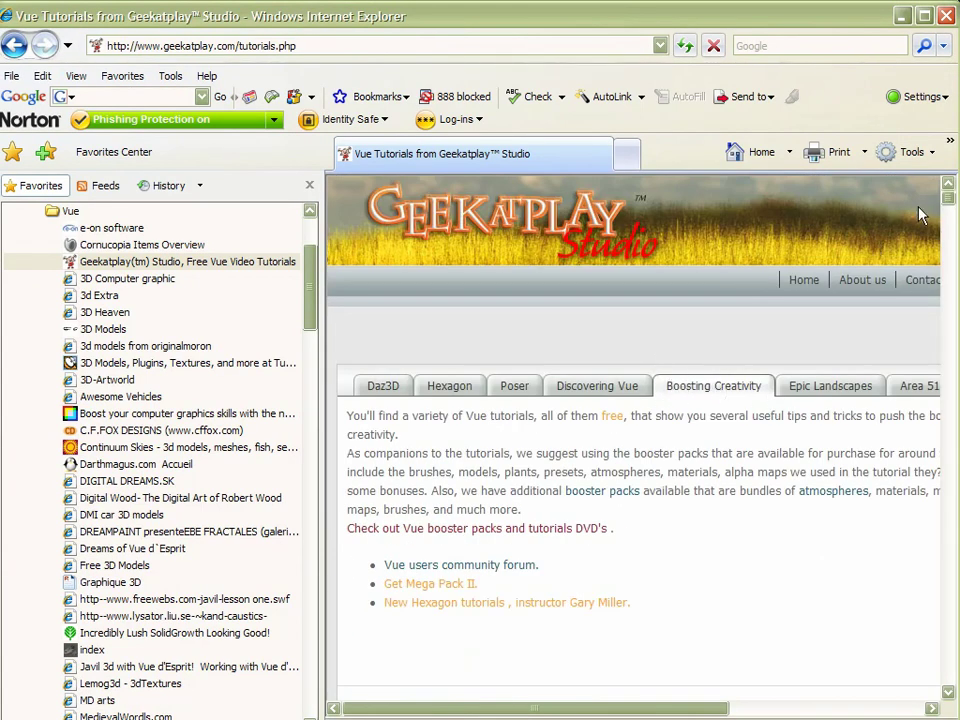
{"action": "left_click_drag", "start_coordinate": [950, 205], "coordinate": [952, 362]}
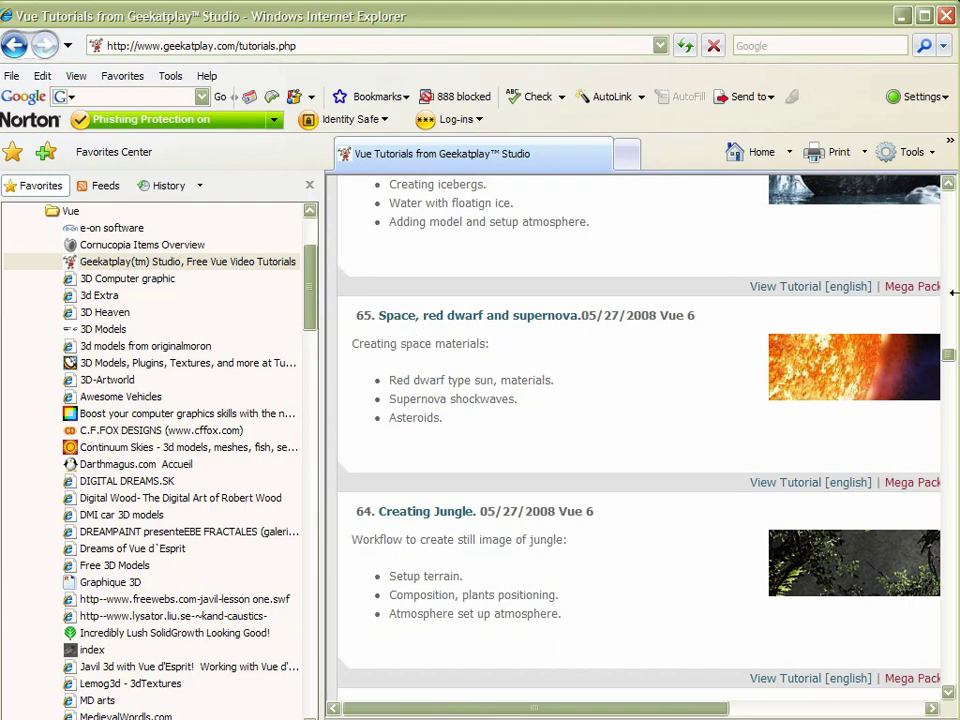
{"action": "scroll", "coordinate": [729, 420], "scroll_direction": "down", "scroll_amount": 15}
{"action": "scroll", "coordinate": [729, 445], "scroll_direction": "down", "scroll_amount": 10}
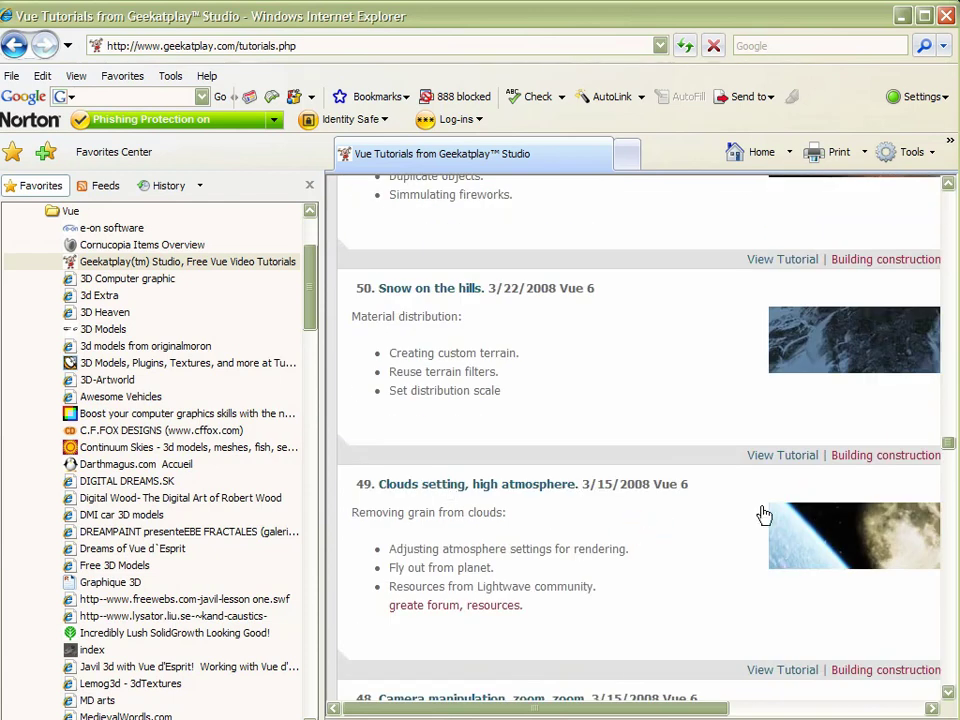
{"action": "left_click", "coordinate": [944, 17]}
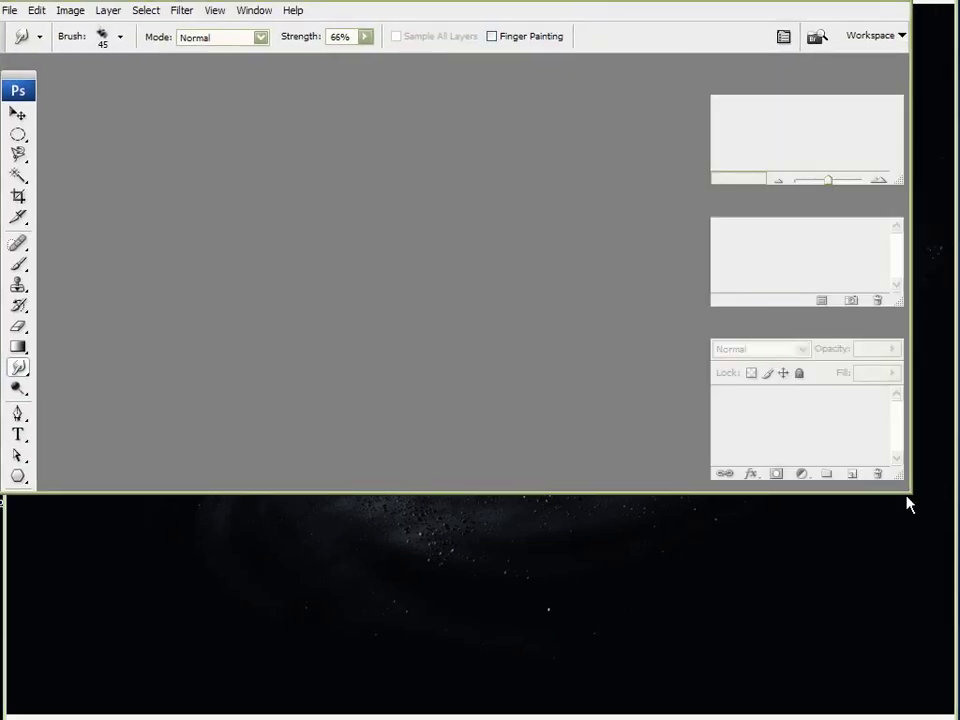
- In Photoshop, create a 1200 x 1200 pixel RGB document at 300 pixels/inch and fill its background with black
{"action": "left_click_drag", "start_coordinate": [904, 490], "coordinate": [948, 714]}
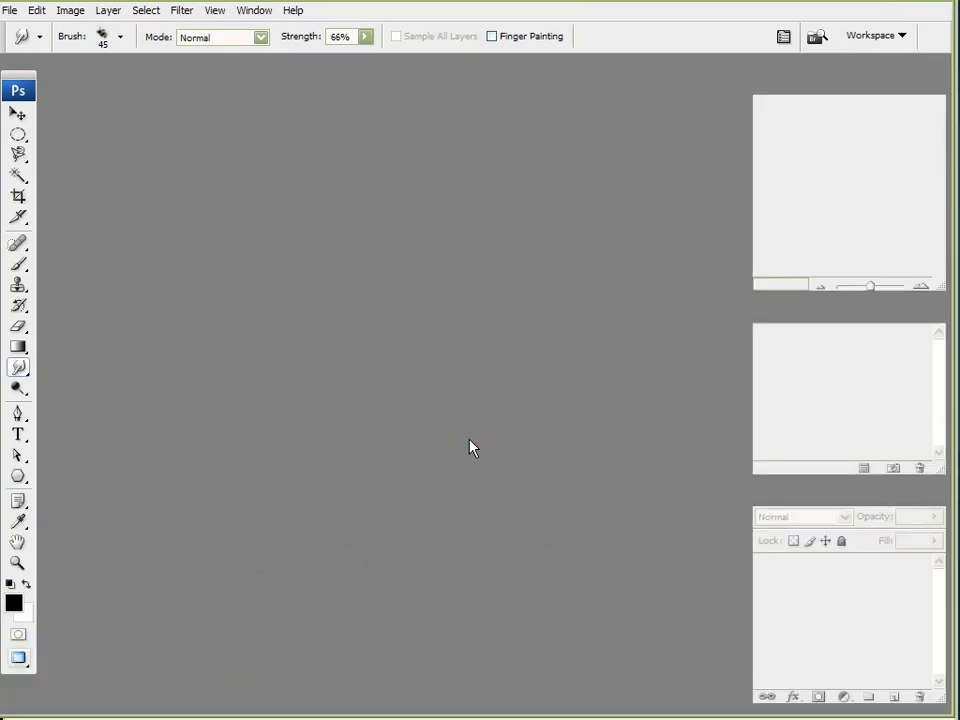
{"action": "key", "text": "ctrl+n"}
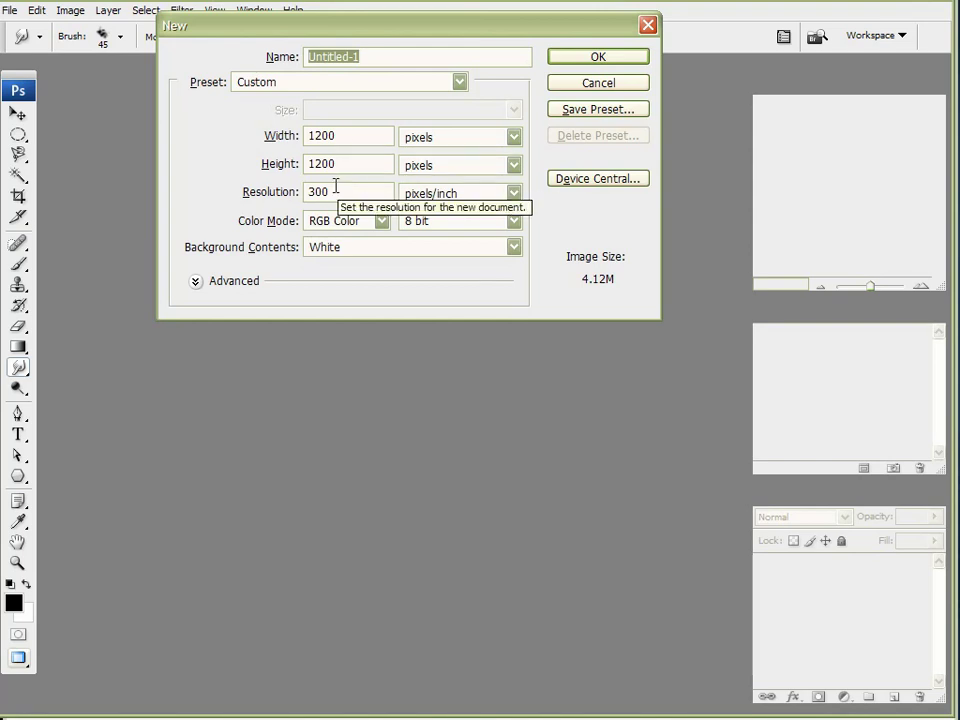
{"action": "left_click", "coordinate": [583, 59]}
{"action": "left_click", "coordinate": [18, 112]}
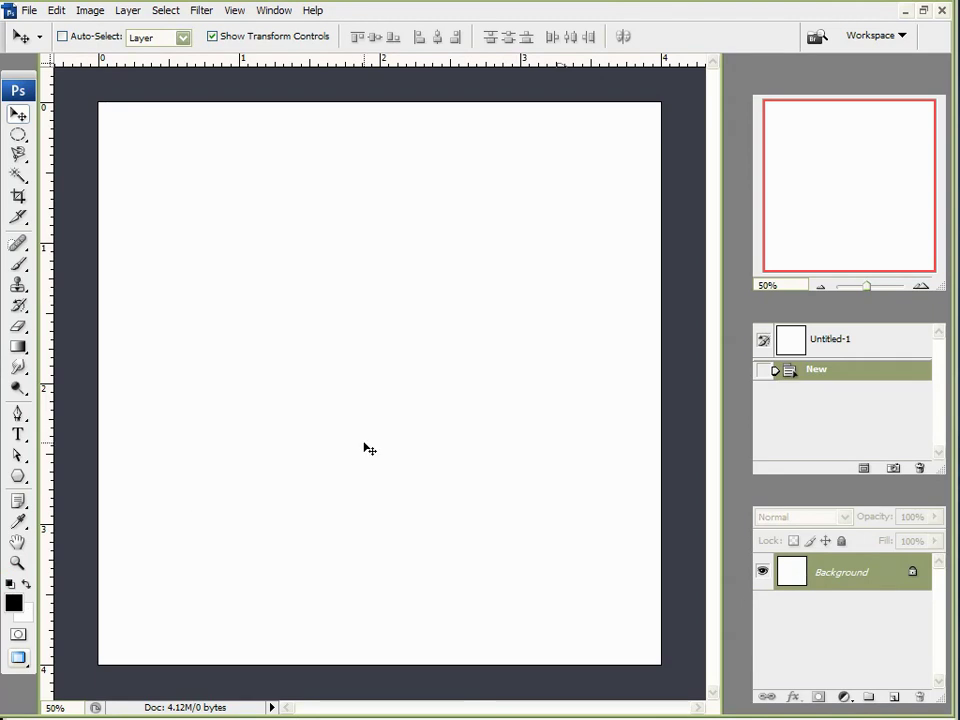
{"action": "key", "text": "alt+BackSpace"}
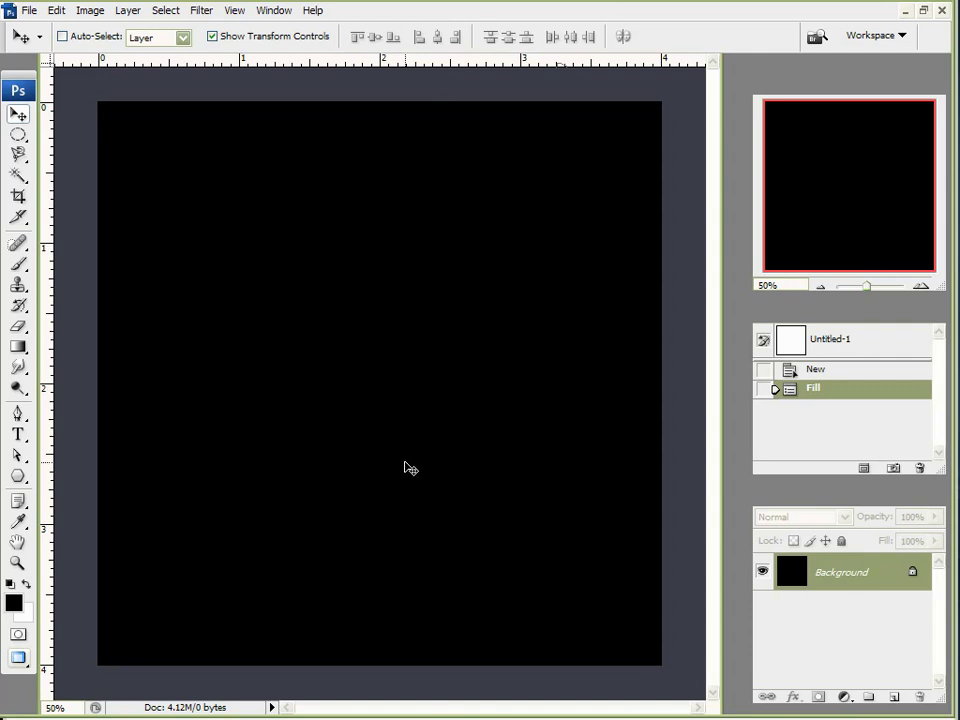
- On a new layer, fill a rectangular selection about 1 inch wide and 1.7 inches high near the centre with white and deselect
{"action": "left_click", "coordinate": [895, 698]}
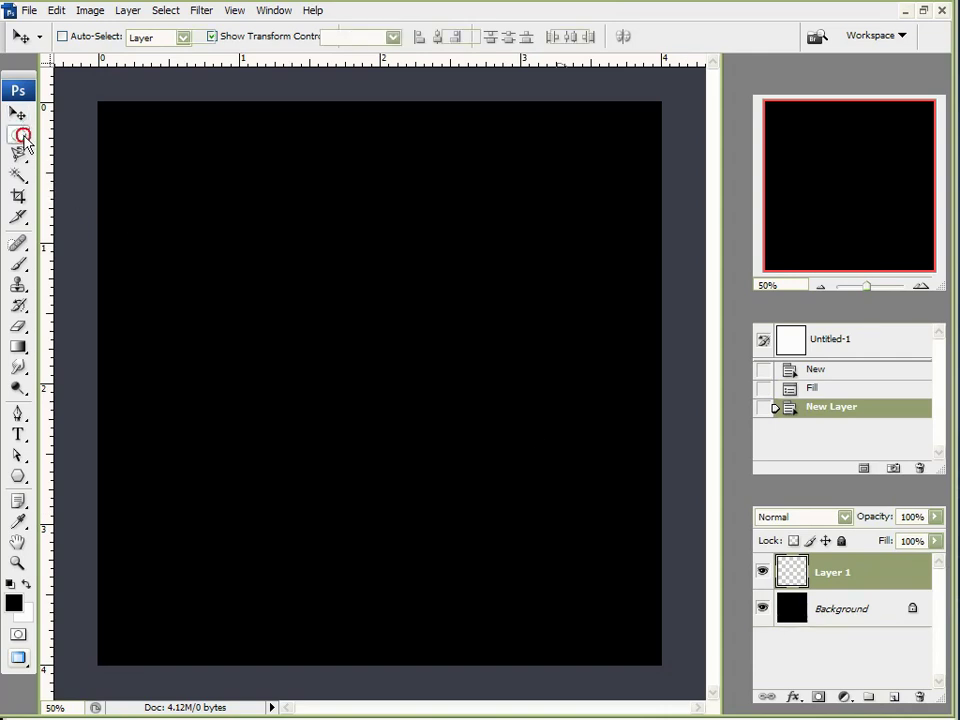
{"action": "left_click", "coordinate": [21, 135]}
{"action": "left_click", "coordinate": [66, 133]}
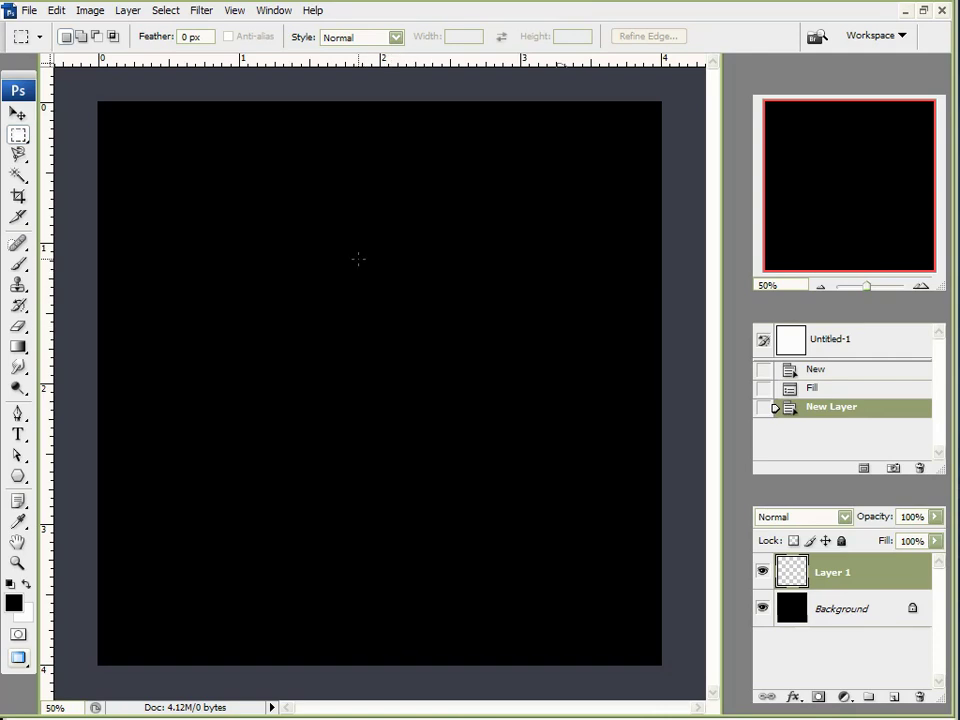
{"action": "left_click_drag", "start_coordinate": [313, 241], "coordinate": [455, 480]}
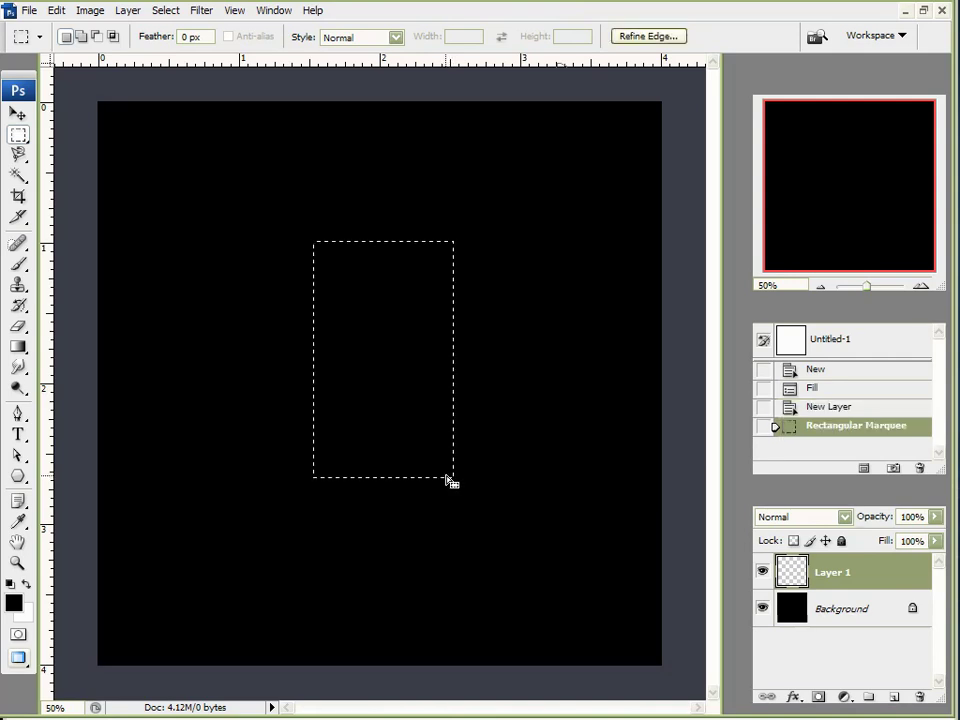
{"action": "left_click", "coordinate": [27, 582]}
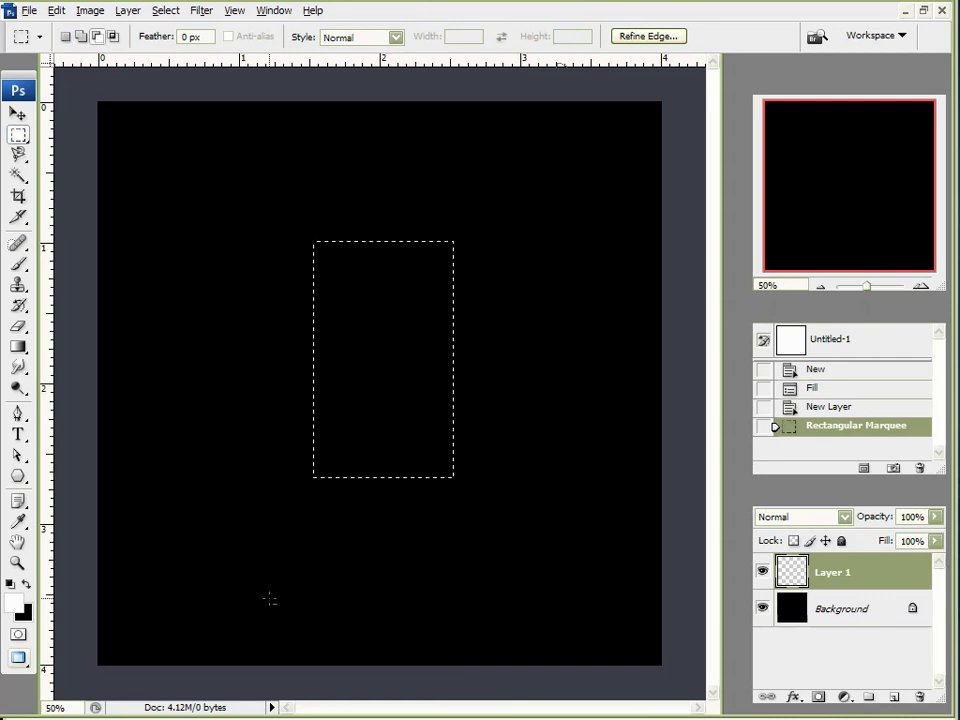
{"action": "key", "text": "alt+BackSpace"}
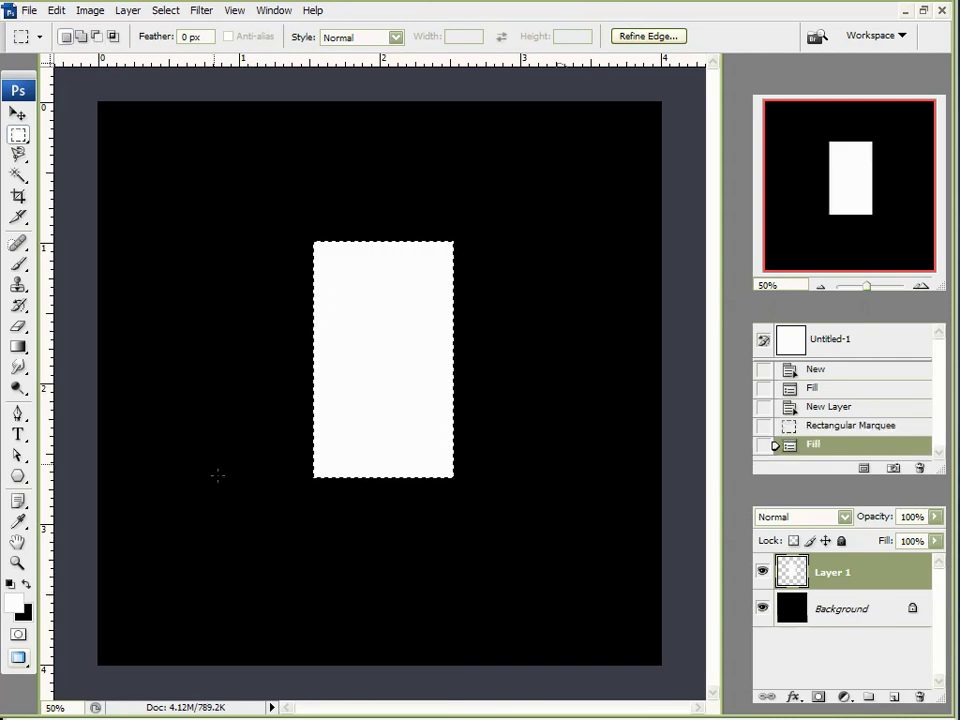
{"action": "left_click", "coordinate": [18, 113]}
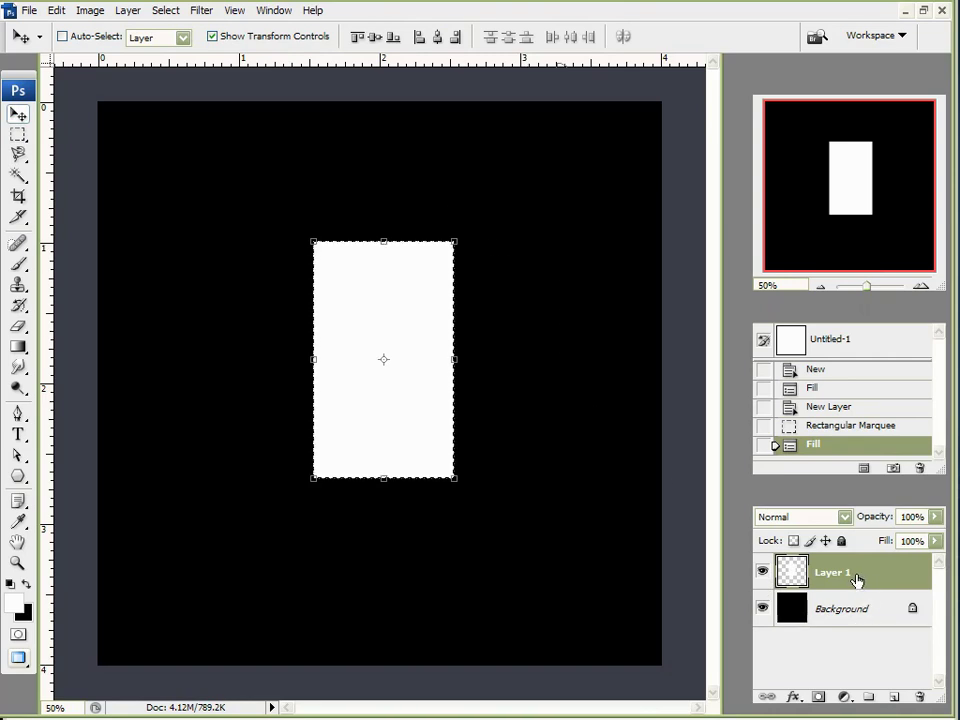
{"action": "key", "text": "ctrl+d"}
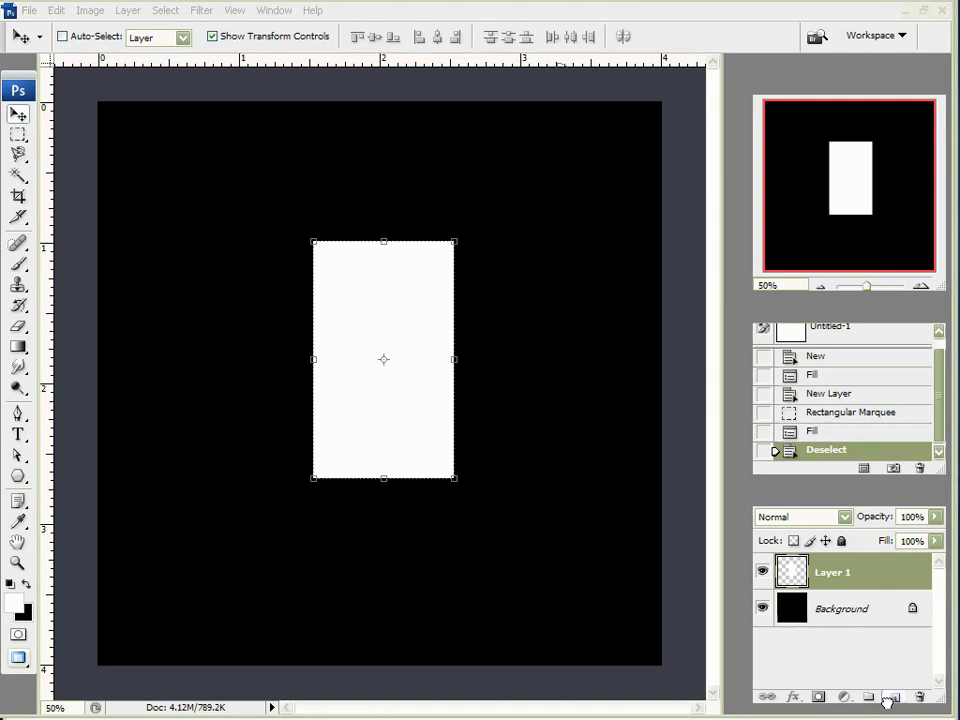
- Duplicate the white rectangle's layer and rotate the copy by 90° to form a cross
{"action": "left_click_drag", "start_coordinate": [893, 698], "coordinate": [893, 700]}
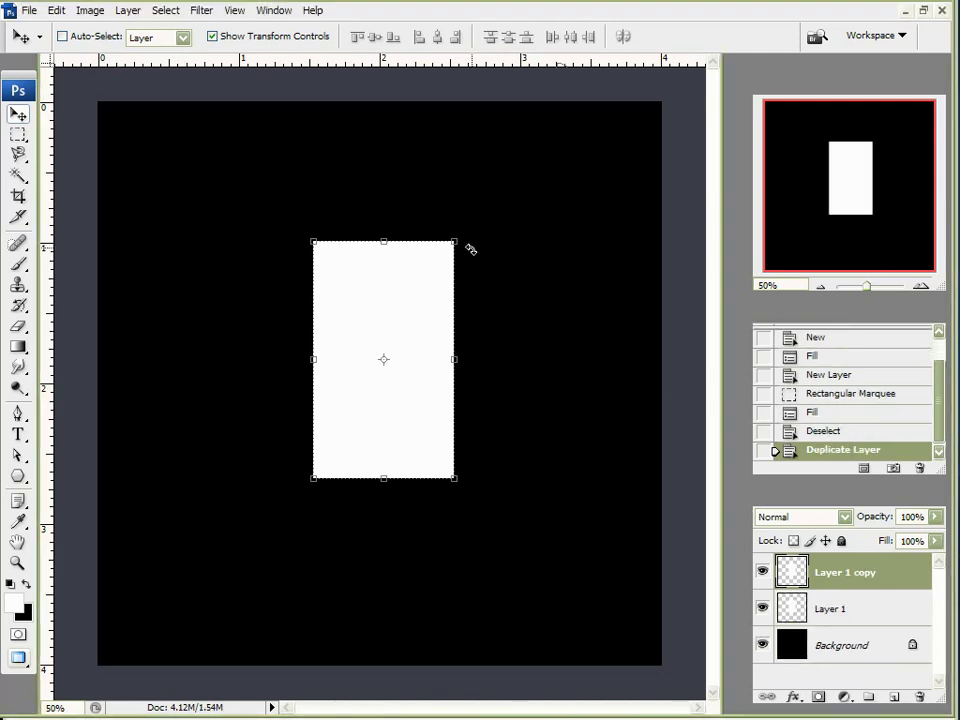
{"action": "key", "text": "ctrl+t"}
{"action": "left_click_drag", "start_coordinate": [467, 235], "coordinate": [514, 431]}
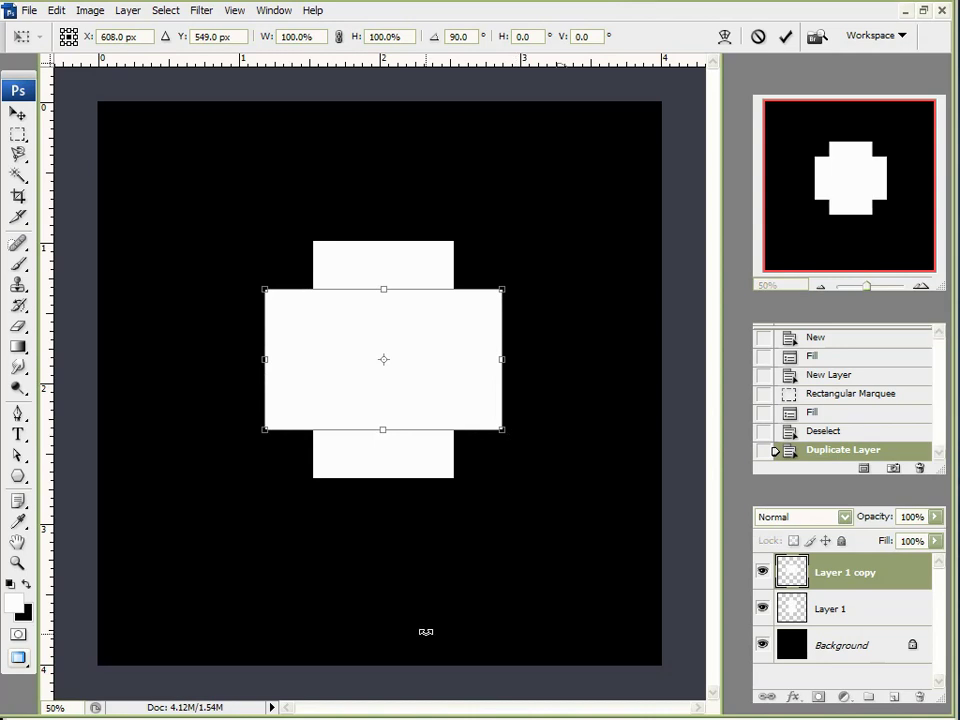
{"action": "left_click", "coordinate": [786, 36]}
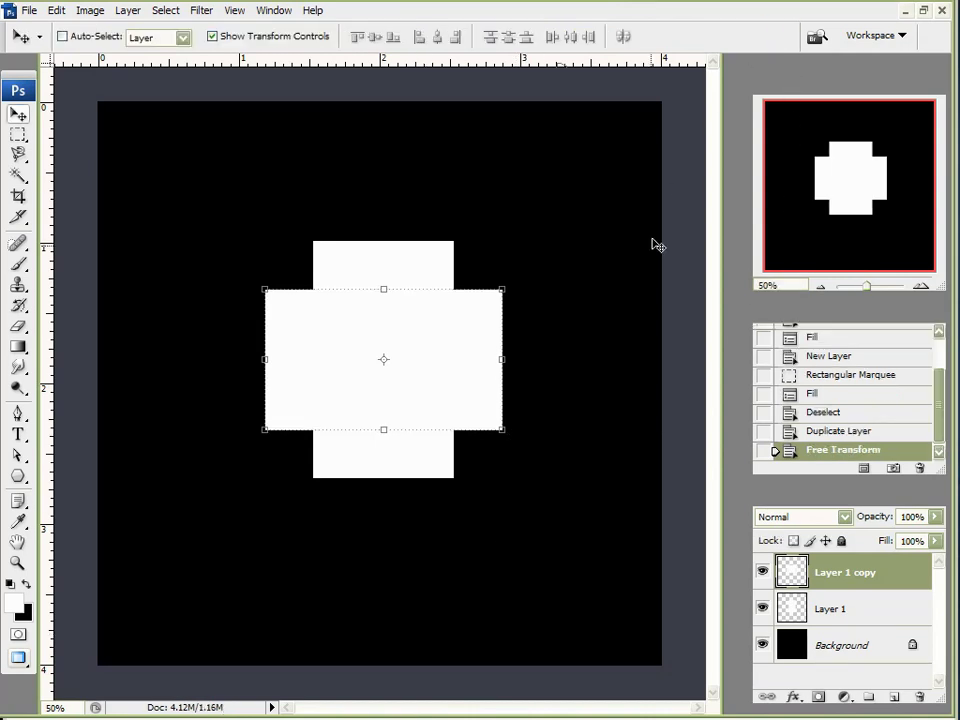
- Merge the two rectangle layers into a single cross layer above the background
{"action": "left_click", "coordinate": [874, 608], "text": "shift"}
{"action": "right_click", "coordinate": [876, 612]}
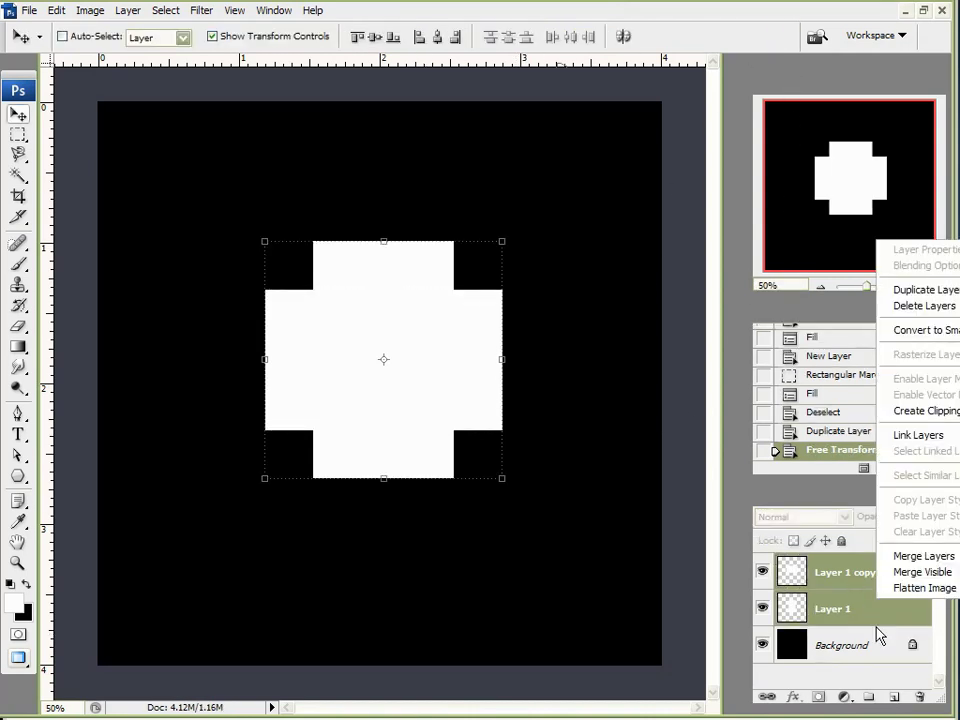
{"action": "left_click", "coordinate": [865, 556]}
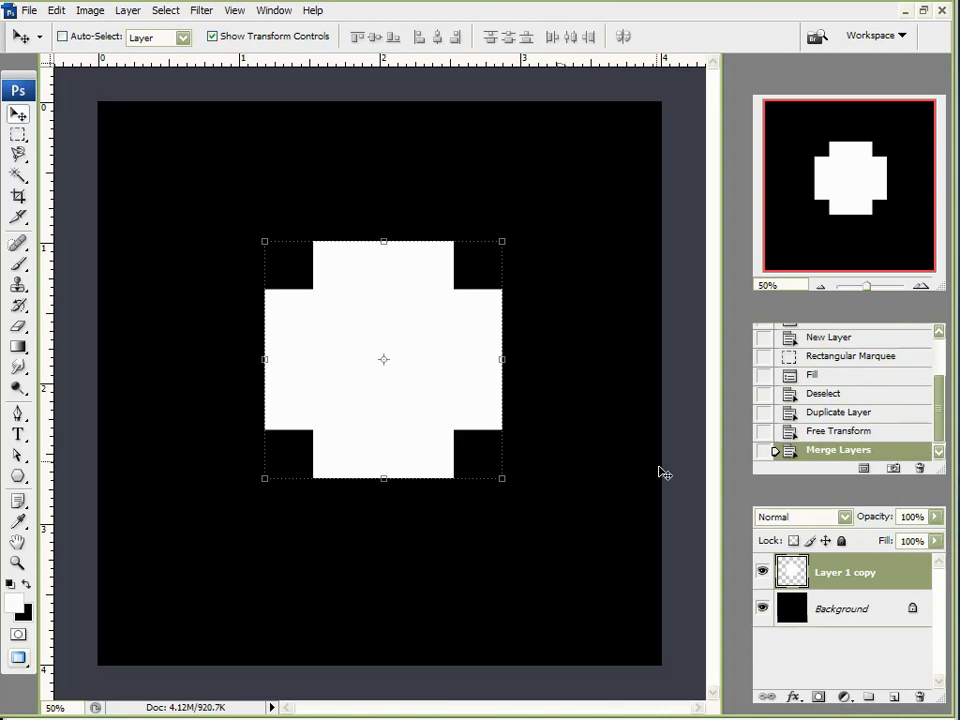
- Add a layer mask to the white cross and render Clouds into the mask
{"action": "left_click", "coordinate": [817, 697]}
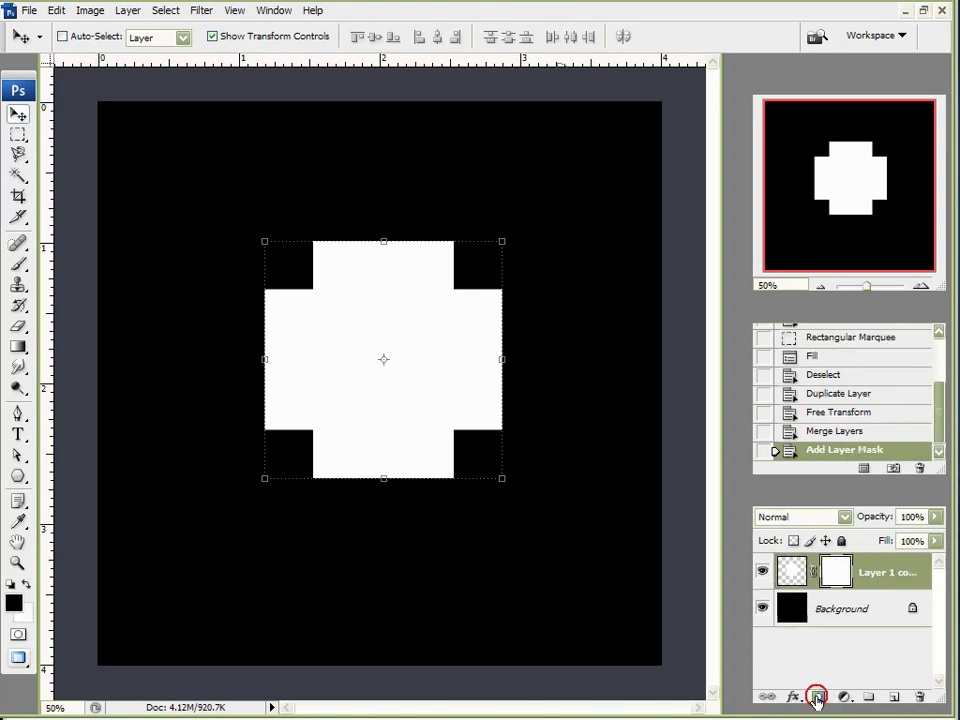
{"action": "left_click", "coordinate": [202, 12]}
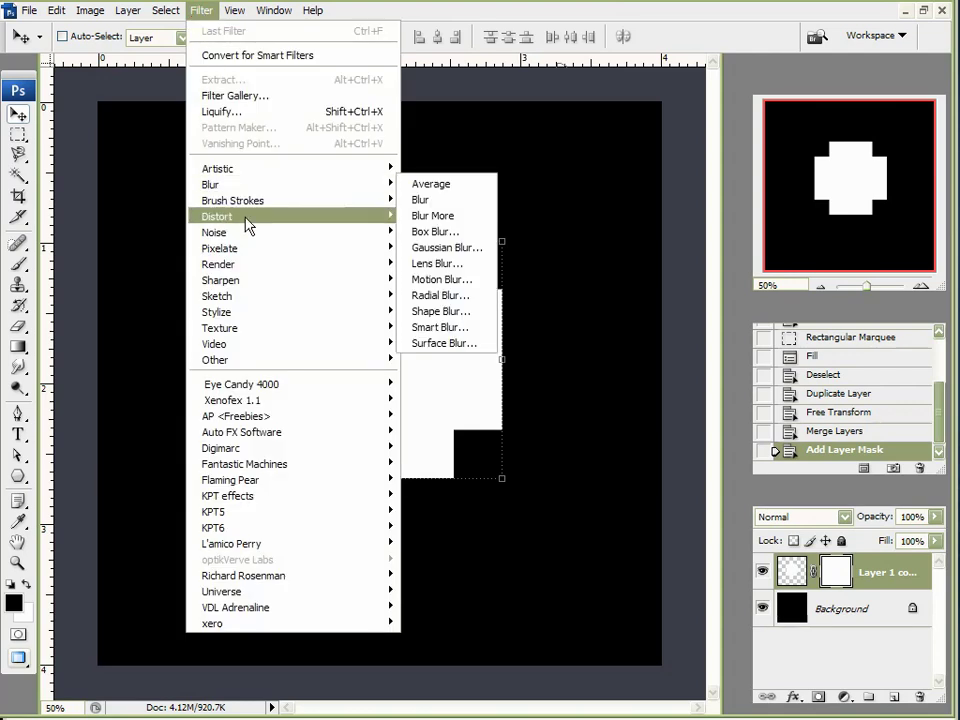
{"action": "mouse_move", "coordinate": [247, 268]}
{"action": "left_click", "coordinate": [420, 268]}
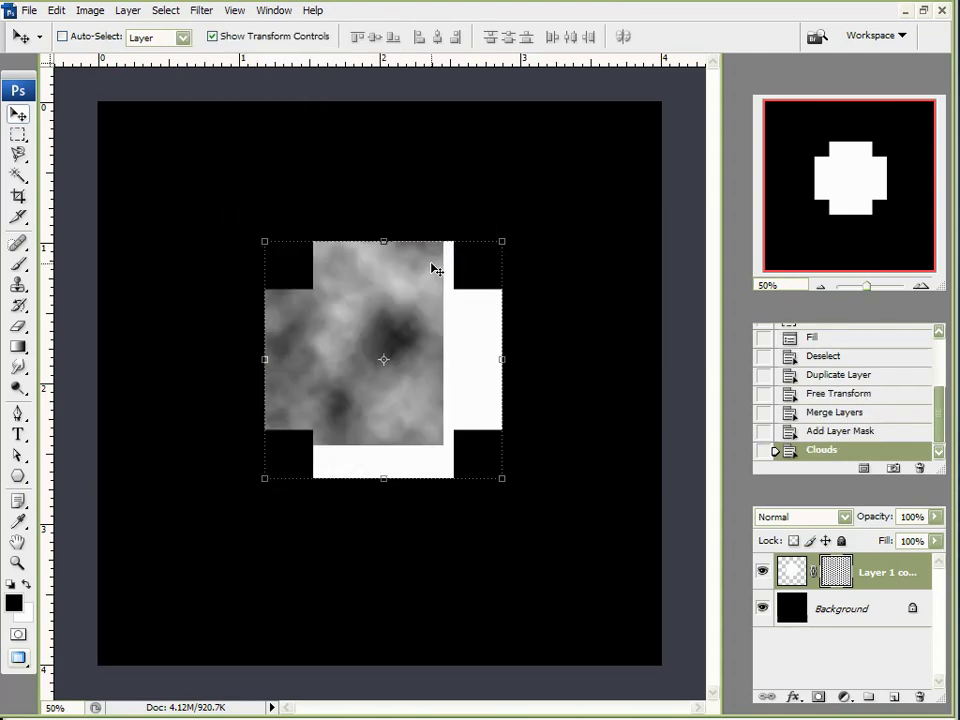
- Duplicate the masked cross layer, set the copy's opacity to 0%, and merge both cross layers into one
{"action": "left_click_drag", "start_coordinate": [868, 574], "coordinate": [897, 696]}
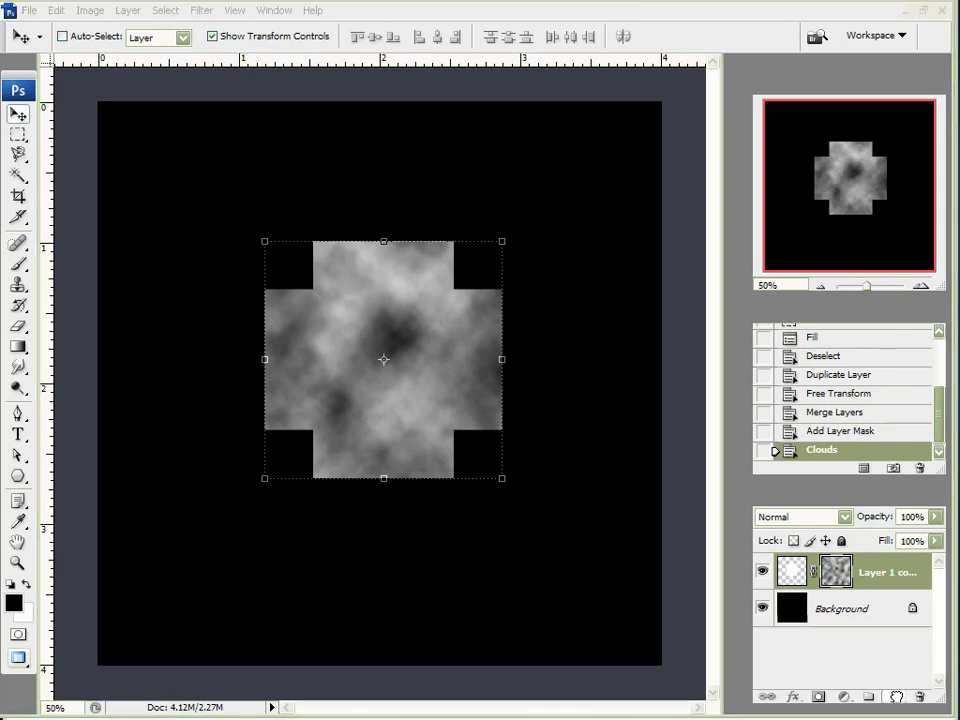
{"action": "left_click_drag", "start_coordinate": [897, 696], "coordinate": [897, 696]}
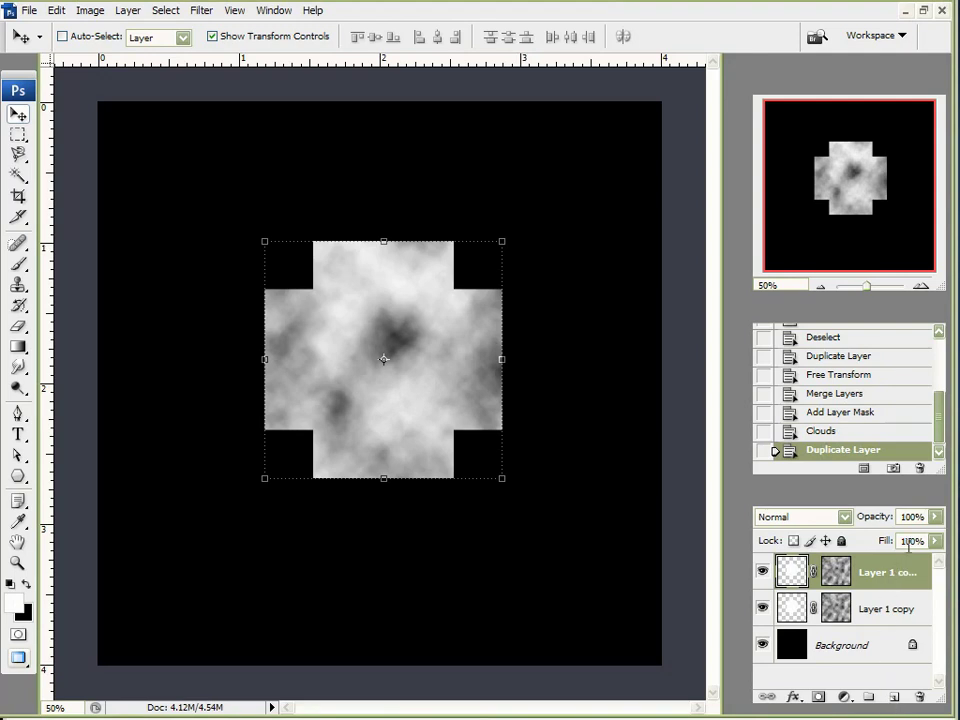
{"action": "left_click_drag", "start_coordinate": [932, 517], "coordinate": [822, 538]}
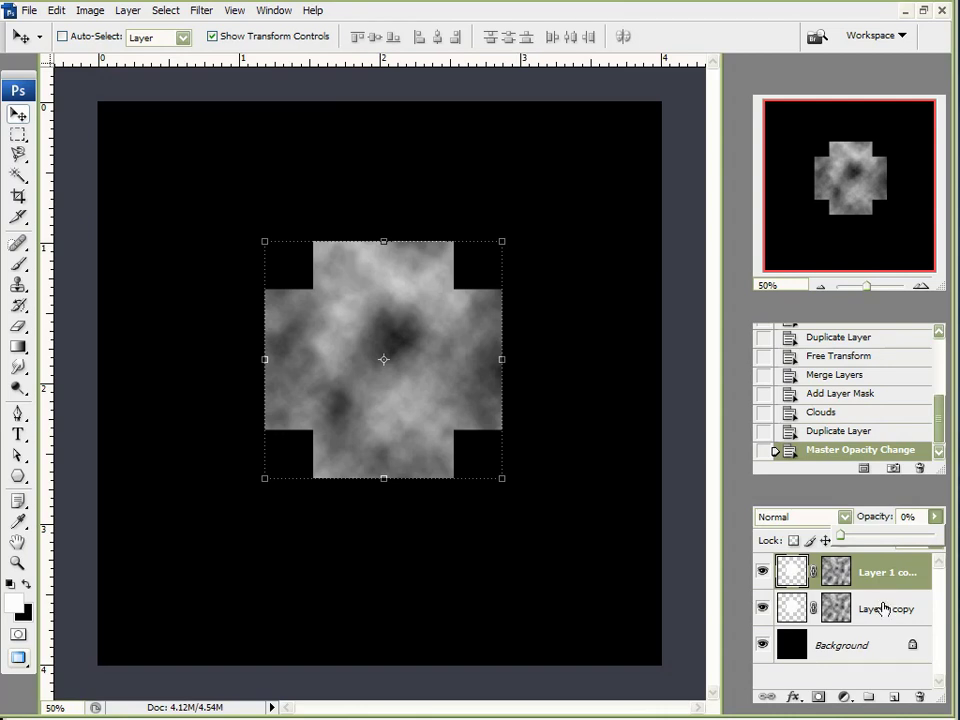
{"action": "left_click", "coordinate": [787, 570]}
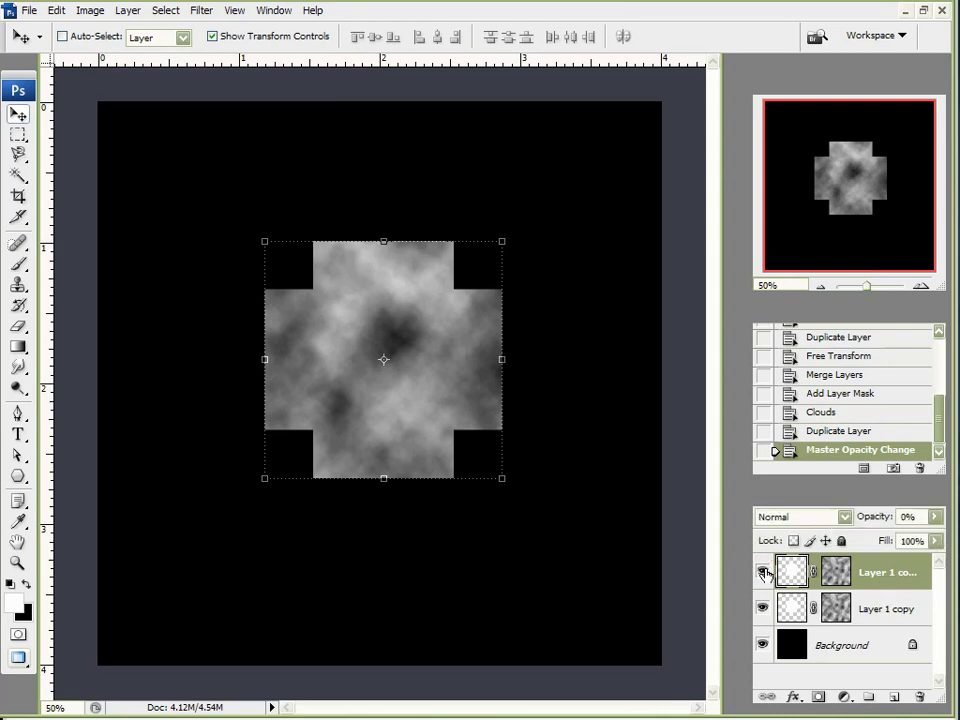
{"action": "left_click", "coordinate": [876, 608], "text": "shift"}
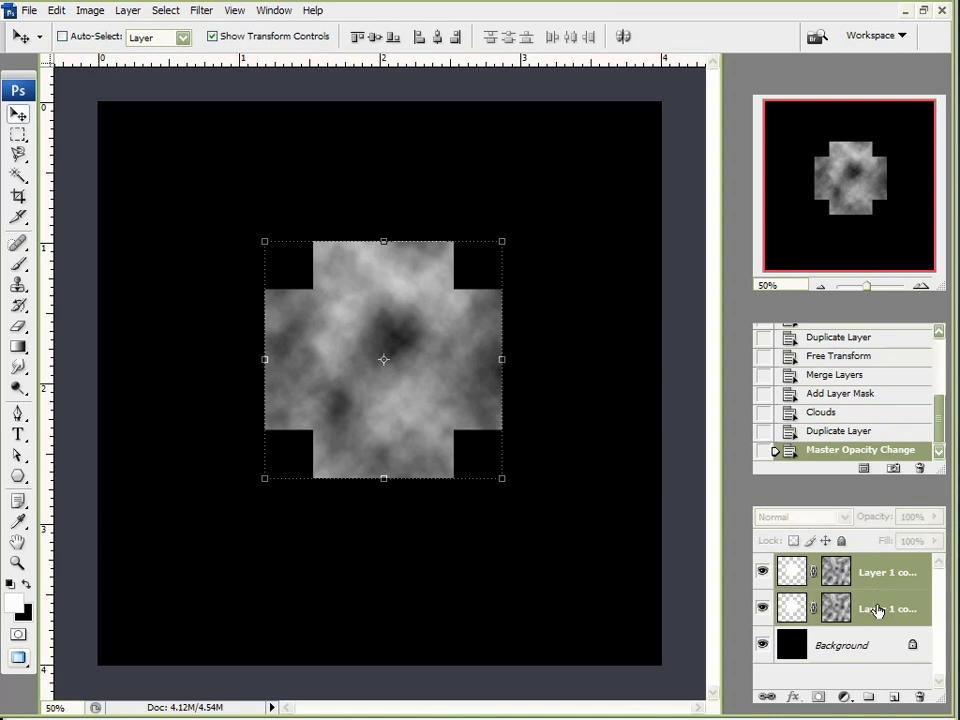
{"action": "right_click", "coordinate": [876, 608]}
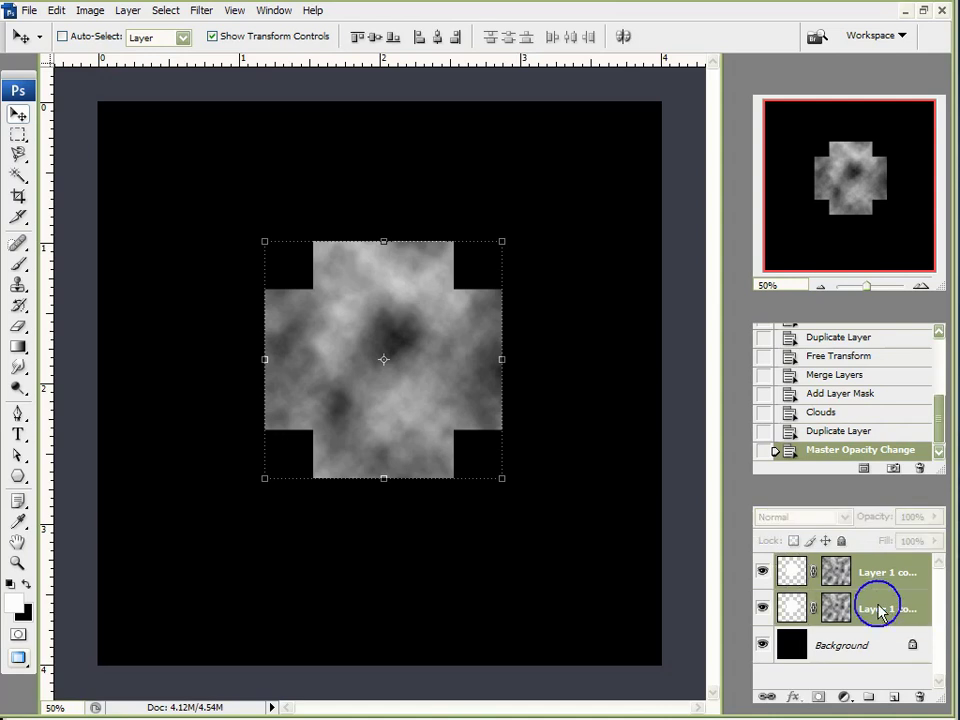
{"action": "left_click", "coordinate": [906, 557]}
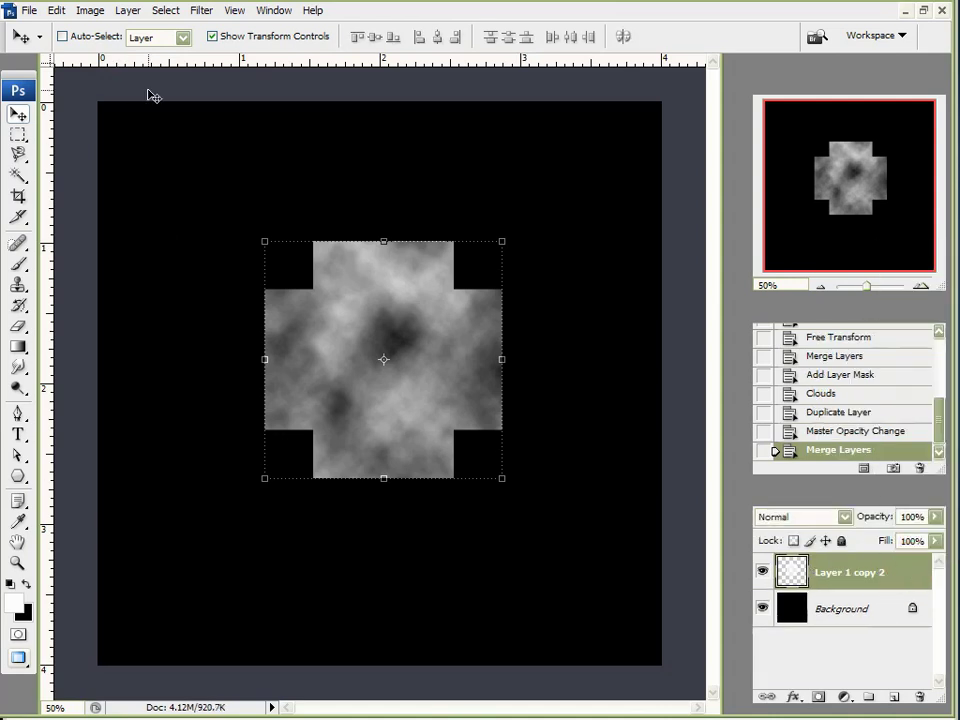
- Apply a Gaussian Blur with a radius of 3.0 pixels to the merged cloudy cross layer
{"action": "scroll", "coordinate": [381, 264], "scroll_direction": "up", "scroll_amount": 3}
{"action": "left_click", "coordinate": [201, 10]}
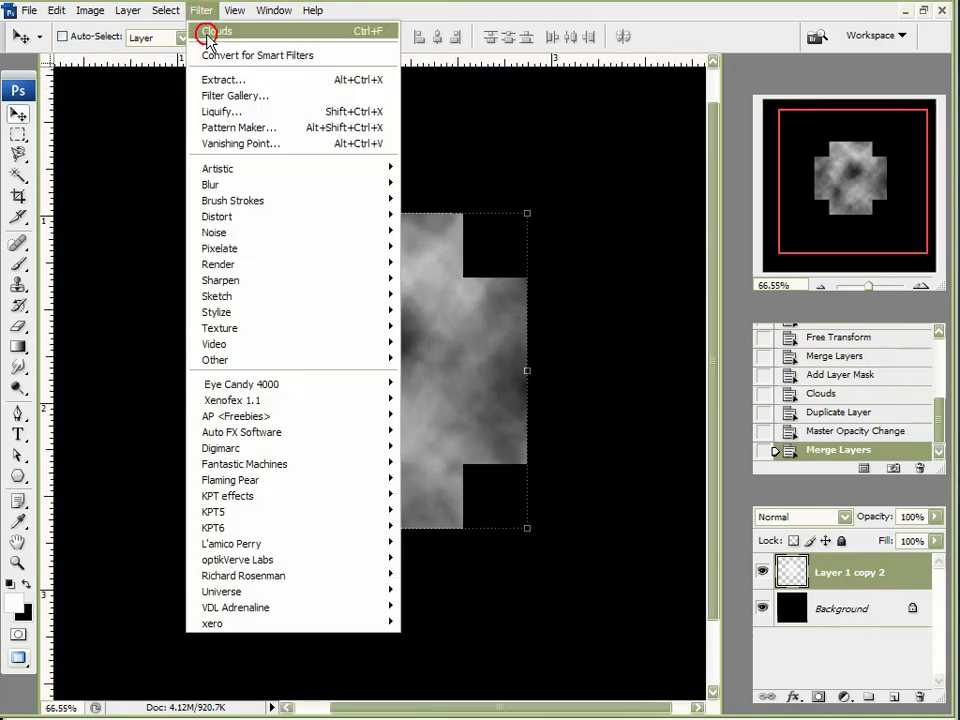
{"action": "mouse_move", "coordinate": [212, 184]}
{"action": "left_click", "coordinate": [454, 254]}
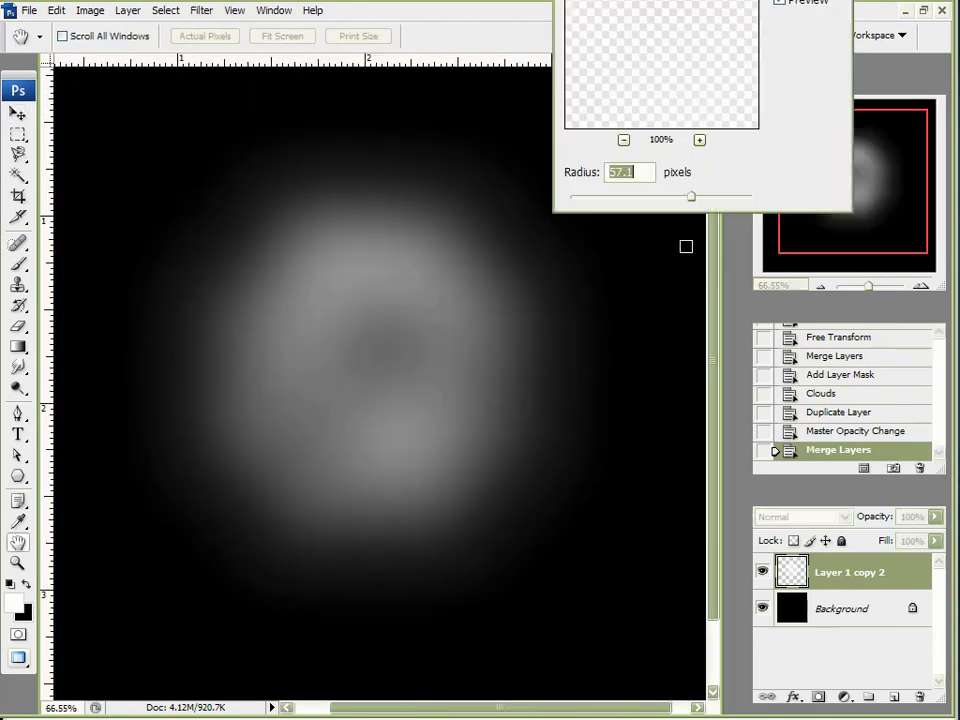
{"action": "left_click_drag", "start_coordinate": [664, 199], "coordinate": [599, 203]}
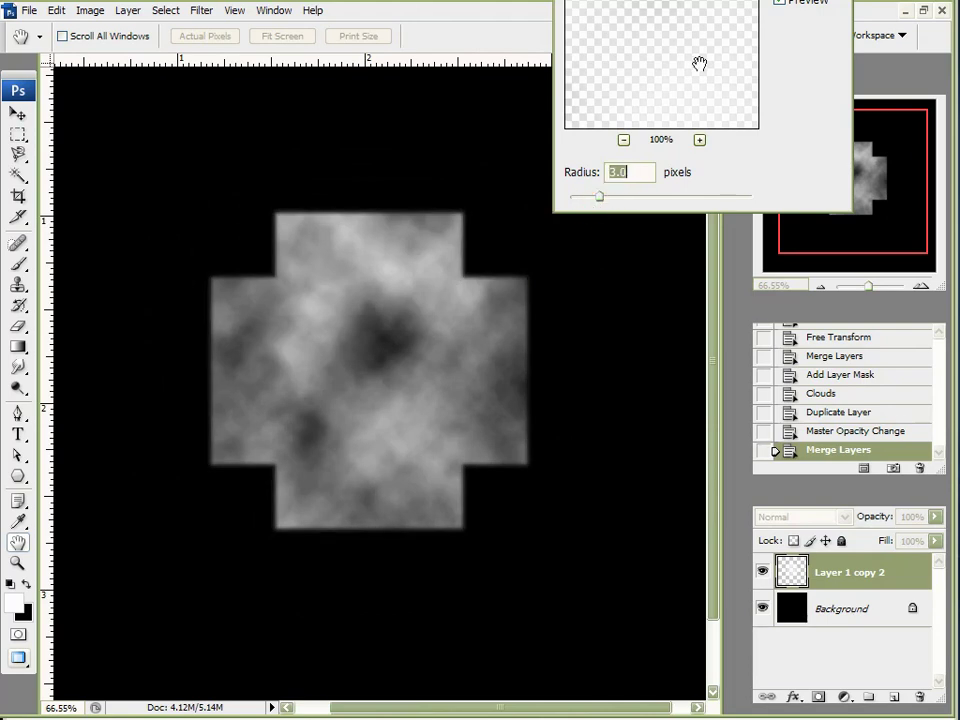
{"action": "key", "text": "Return"}
{"action": "key", "text": "v"}
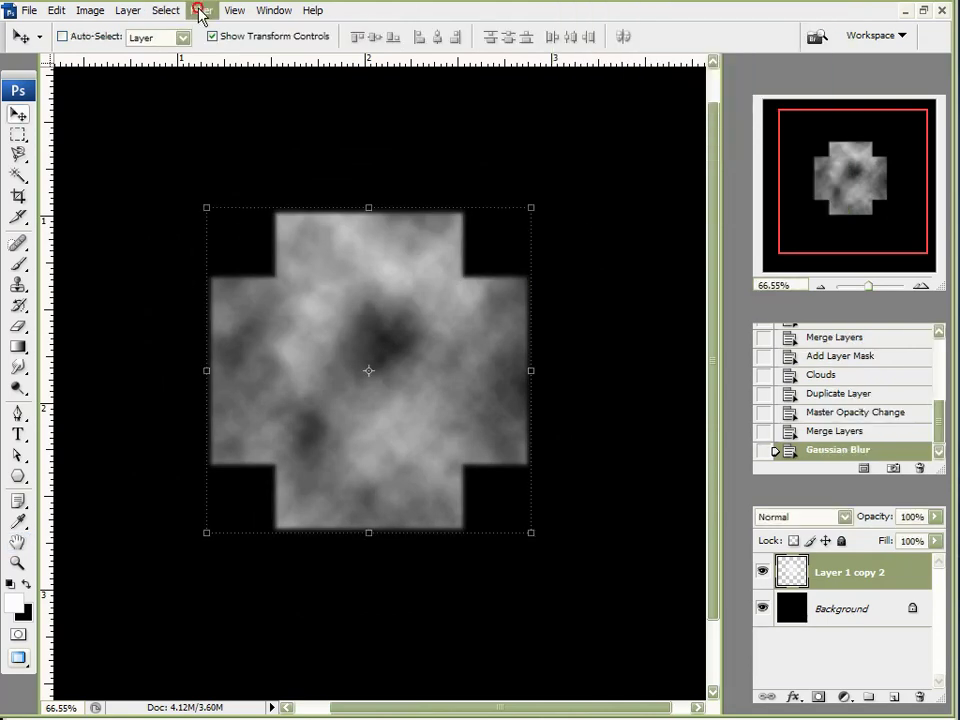
- Apply a Twirl filter with an angle of 236° to the blurred cloudy cross layer
{"action": "left_click", "coordinate": [199, 10]}
{"action": "mouse_move", "coordinate": [262, 229]}
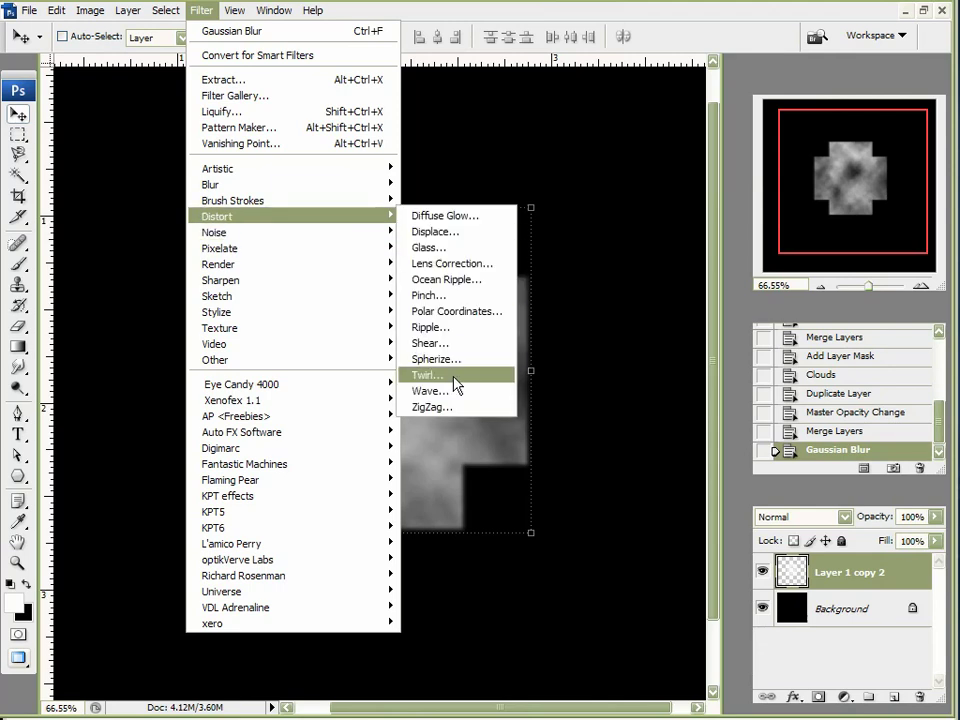
{"action": "left_click", "coordinate": [445, 373]}
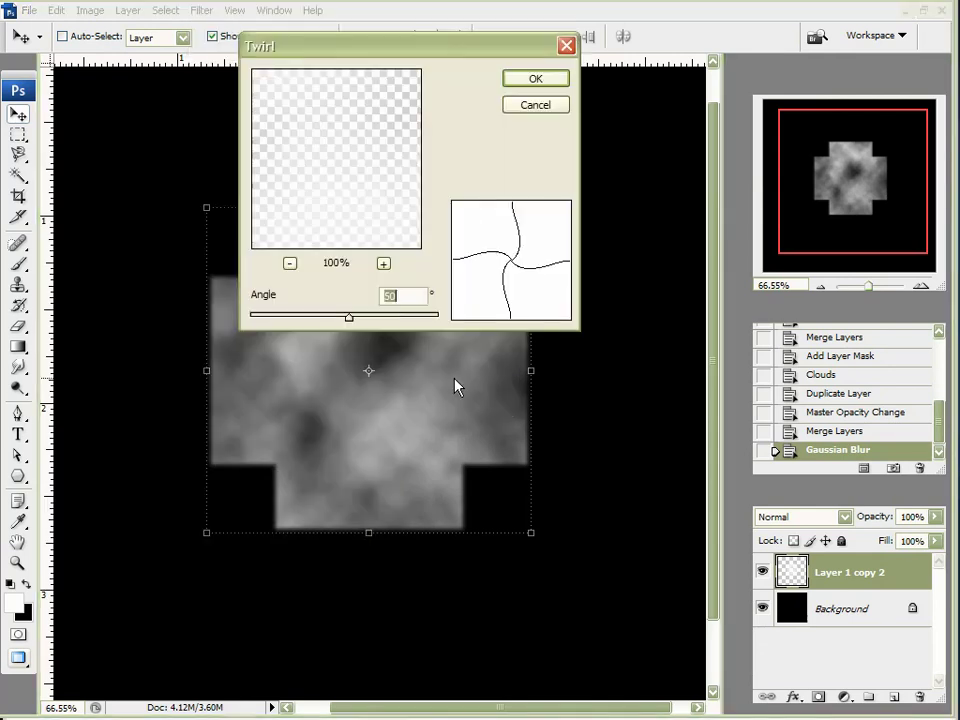
{"action": "left_click", "coordinate": [289, 264]}
{"action": "mouse_move", "coordinate": [350, 320]}
{"action": "left_mouse_down"}
{"action": "mouse_move", "coordinate": [343, 314]}
{"action": "mouse_move", "coordinate": [364, 321]}
{"action": "mouse_move", "coordinate": [336, 321]}
{"action": "mouse_move", "coordinate": [437, 325]}
{"action": "mouse_move", "coordinate": [358, 320]}
{"action": "left_mouse_up"}
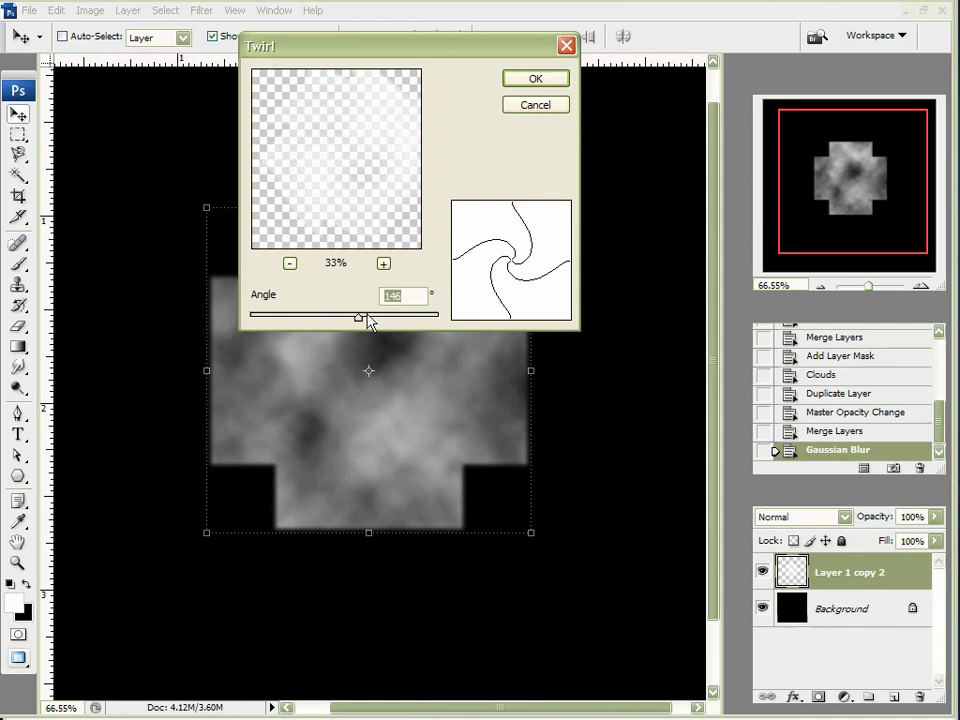
{"action": "left_click_drag", "start_coordinate": [358, 320], "coordinate": [368, 324]}
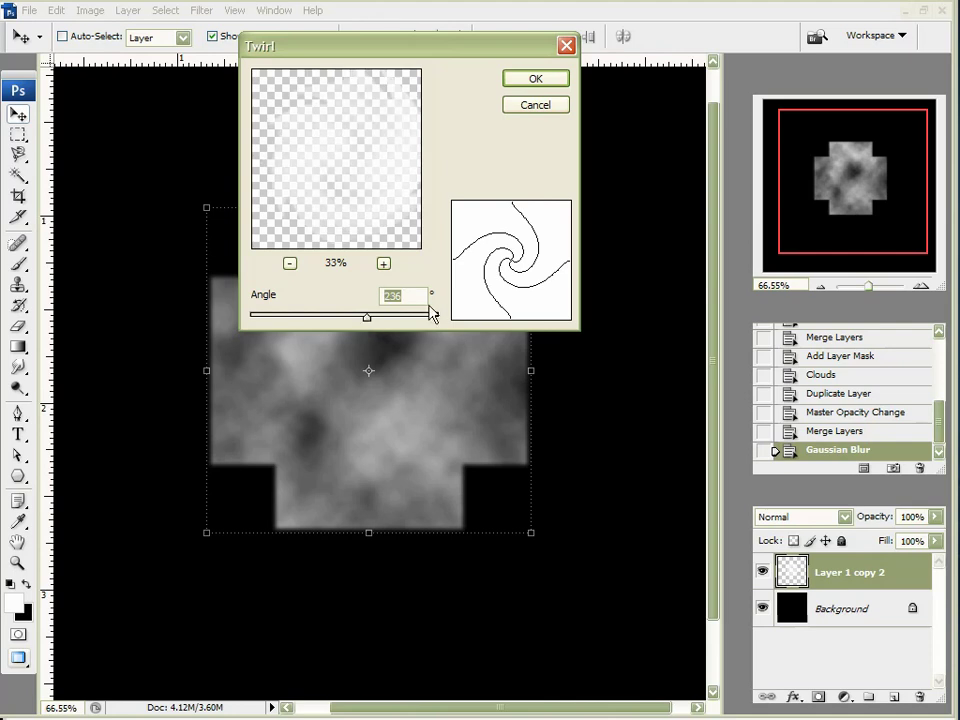
{"action": "left_click", "coordinate": [535, 80]}
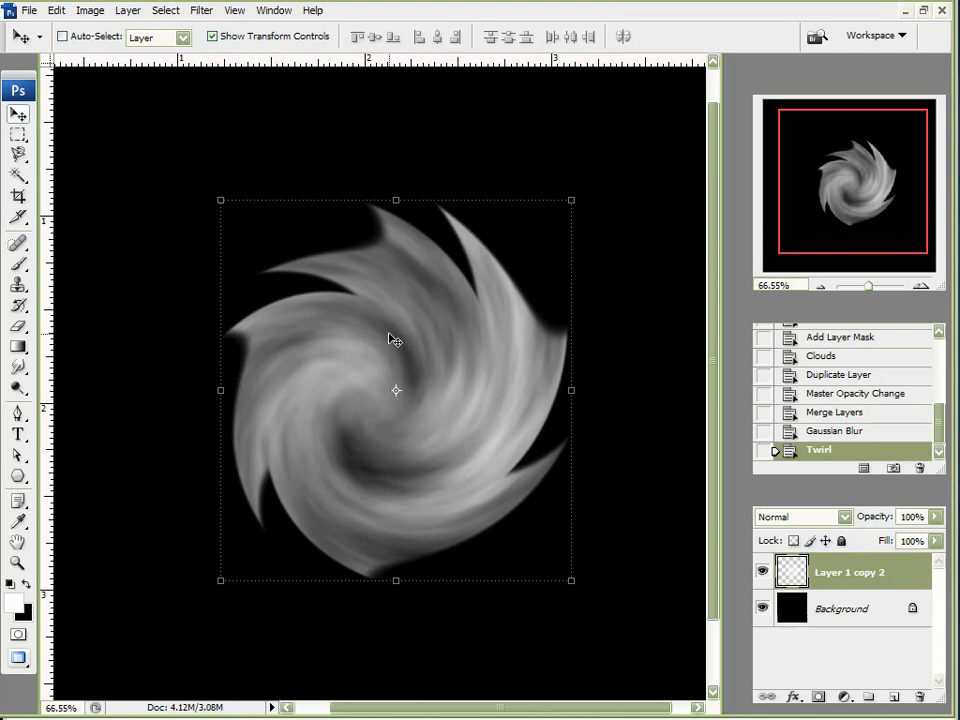
- Set up the Smudge tool with the rough-edged 11 px brush tip enlarged to 60 px
{"action": "left_click", "coordinate": [17, 372]}
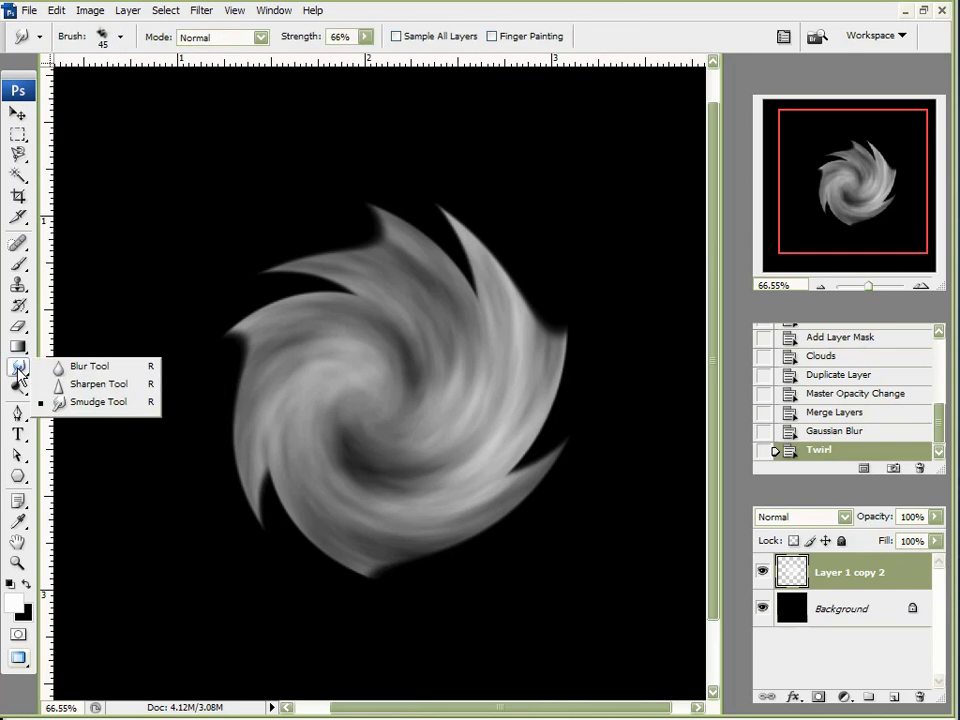
{"action": "left_click", "coordinate": [90, 403]}
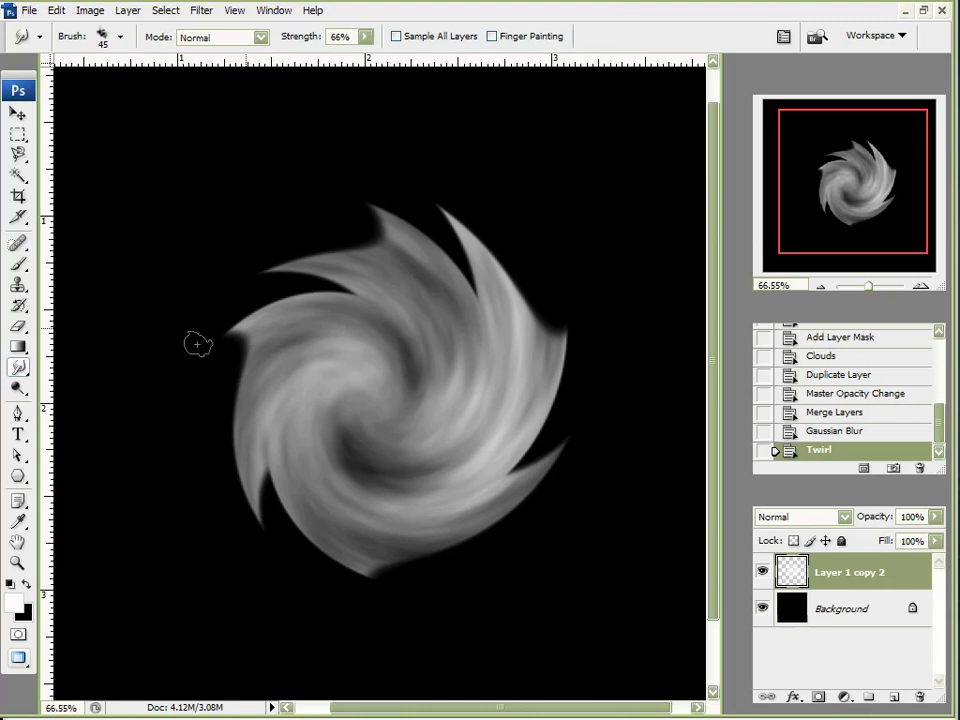
{"action": "key", "text": "F5"}
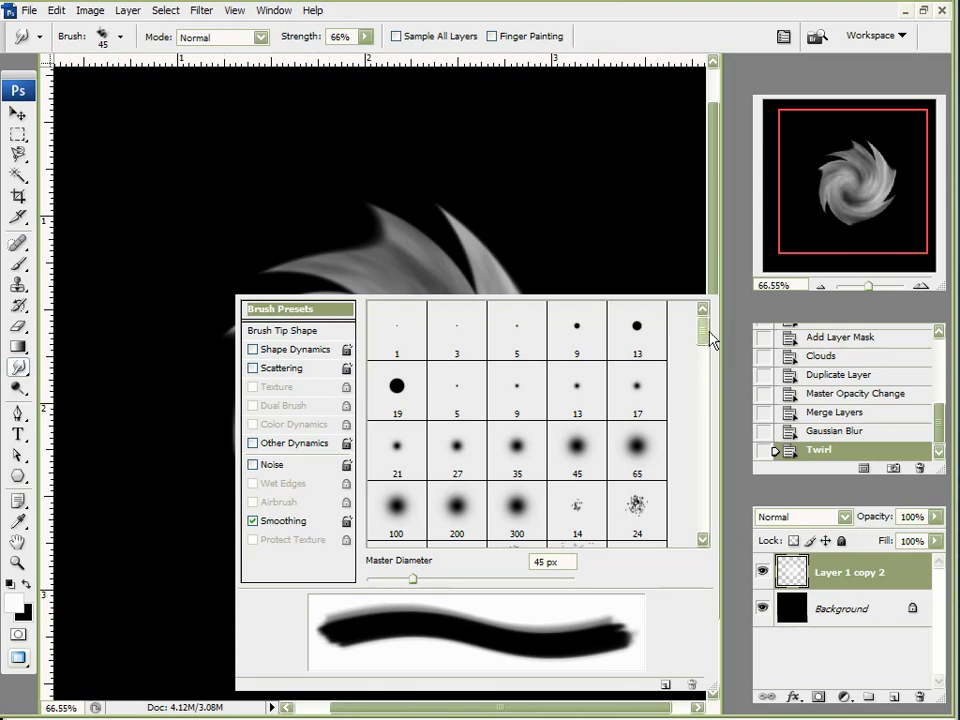
{"action": "left_click_drag", "start_coordinate": [707, 336], "coordinate": [704, 364]}
{"action": "left_click", "coordinate": [637, 373]}
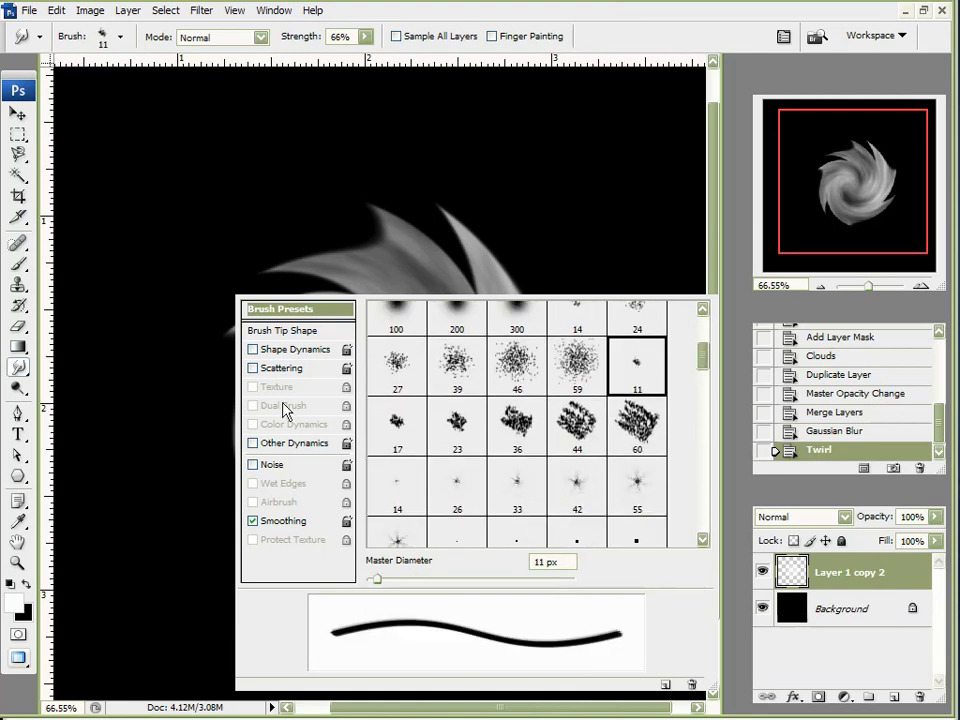
{"action": "left_click", "coordinate": [735, 290]}
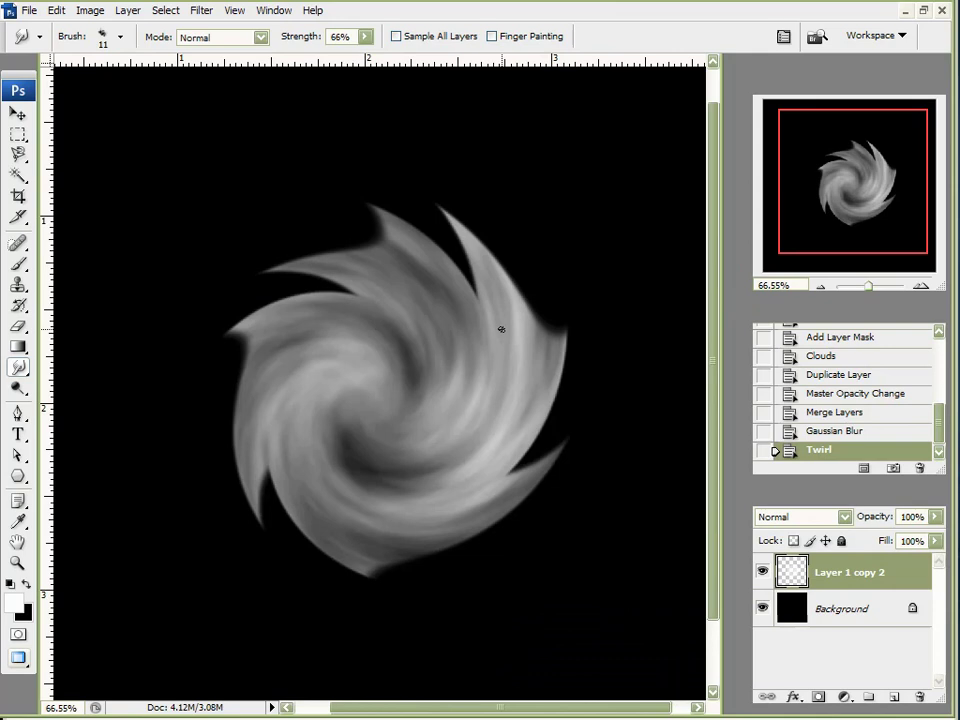
{"action": "key", "text": "bracketleft"}
{"action": "key", "text": "bracketleft"}
{"action": "key", "text": "bracketleft"}
{"action": "key", "text": "bracketleft"}
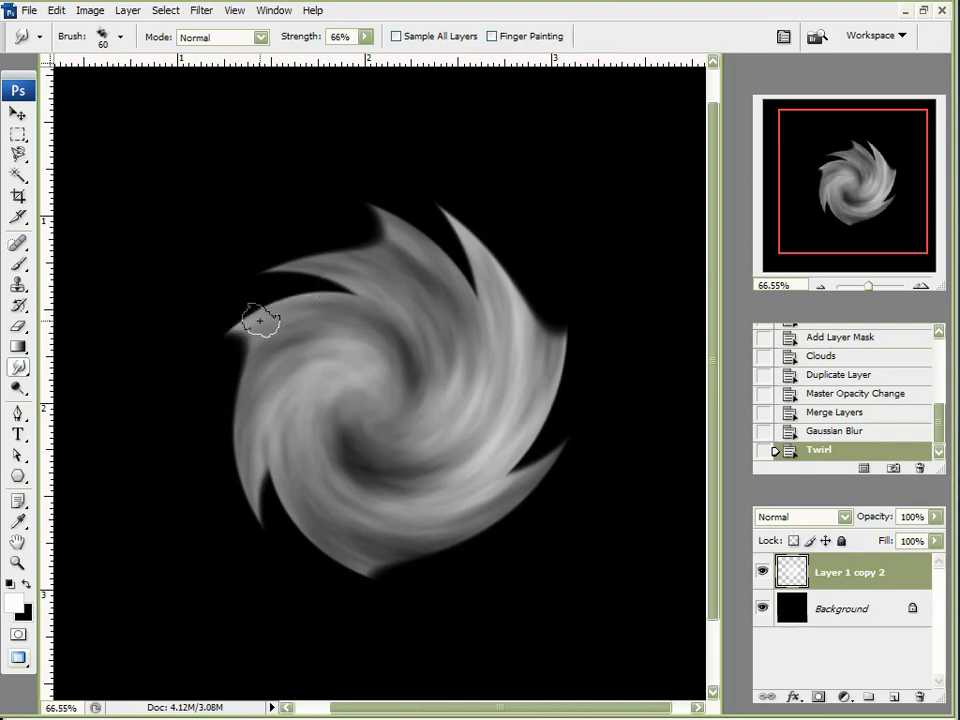
- Smudge the twirl's left edge downward along the rotation at 66% strength to fill in its jagged gaps
{"action": "mouse_move", "coordinate": [283, 312]}
{"action": "left_mouse_down"}
{"action": "mouse_move", "coordinate": [251, 376]}
{"action": "mouse_move", "coordinate": [278, 313]}
{"action": "mouse_move", "coordinate": [205, 439]}
{"action": "left_mouse_up"}
{"action": "mouse_move", "coordinate": [241, 356]}
{"action": "left_mouse_down"}
{"action": "mouse_move", "coordinate": [218, 485]}
{"action": "mouse_move", "coordinate": [242, 517]}
{"action": "left_mouse_up"}
{"action": "left_click_drag", "start_coordinate": [242, 416], "coordinate": [266, 538]}
{"action": "mouse_move", "coordinate": [285, 426]}
{"action": "left_mouse_down"}
{"action": "mouse_move", "coordinate": [320, 547]}
{"action": "mouse_move", "coordinate": [272, 454]}
{"action": "mouse_move", "coordinate": [278, 522]}
{"action": "mouse_move", "coordinate": [285, 491]}
{"action": "mouse_move", "coordinate": [324, 561]}
{"action": "left_mouse_up"}
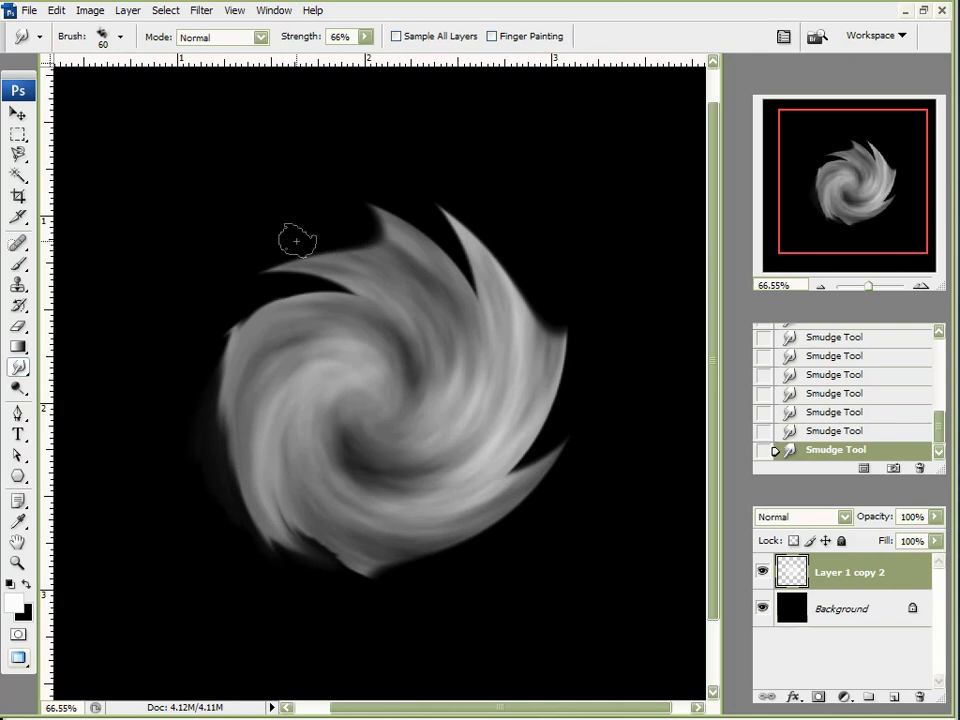
- Set the smudge strength to 74% and smear the twirl's pointed arms around its rim into a rounder swirl
{"action": "left_click", "coordinate": [366, 37]}
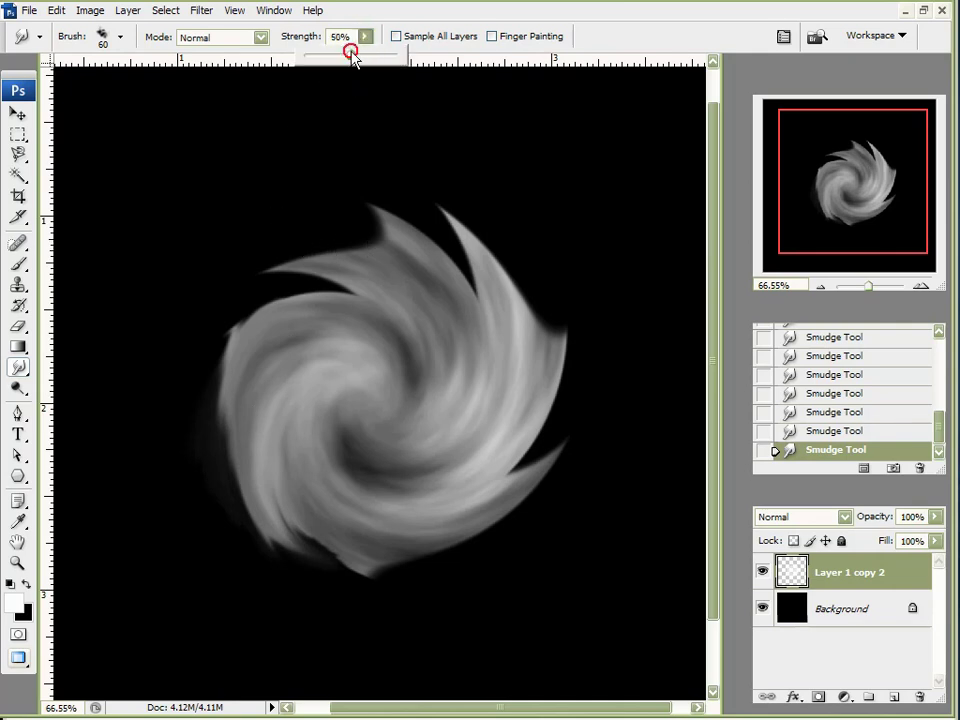
{"action": "left_click", "coordinate": [650, 25]}
{"action": "mouse_move", "coordinate": [366, 289]}
{"action": "left_mouse_down"}
{"action": "mouse_move", "coordinate": [249, 307]}
{"action": "mouse_move", "coordinate": [245, 325]}
{"action": "mouse_move", "coordinate": [257, 315]}
{"action": "mouse_move", "coordinate": [229, 339]}
{"action": "mouse_move", "coordinate": [339, 259]}
{"action": "mouse_move", "coordinate": [274, 285]}
{"action": "mouse_move", "coordinate": [435, 242]}
{"action": "mouse_move", "coordinate": [371, 266]}
{"action": "mouse_move", "coordinate": [417, 237]}
{"action": "mouse_move", "coordinate": [339, 255]}
{"action": "mouse_move", "coordinate": [364, 242]}
{"action": "mouse_move", "coordinate": [268, 335]}
{"action": "mouse_move", "coordinate": [233, 466]}
{"action": "mouse_move", "coordinate": [236, 354]}
{"action": "mouse_move", "coordinate": [218, 462]}
{"action": "mouse_move", "coordinate": [232, 355]}
{"action": "mouse_move", "coordinate": [259, 405]}
{"action": "mouse_move", "coordinate": [268, 514]}
{"action": "mouse_move", "coordinate": [296, 519]}
{"action": "mouse_move", "coordinate": [324, 549]}
{"action": "mouse_move", "coordinate": [450, 561]}
{"action": "left_mouse_up"}
{"action": "mouse_move", "coordinate": [329, 548]}
{"action": "left_mouse_down"}
{"action": "mouse_move", "coordinate": [405, 563]}
{"action": "mouse_move", "coordinate": [481, 518]}
{"action": "mouse_move", "coordinate": [416, 545]}
{"action": "mouse_move", "coordinate": [531, 479]}
{"action": "mouse_move", "coordinate": [417, 512]}
{"action": "mouse_move", "coordinate": [524, 478]}
{"action": "mouse_move", "coordinate": [557, 405]}
{"action": "mouse_move", "coordinate": [492, 473]}
{"action": "mouse_move", "coordinate": [563, 341]}
{"action": "mouse_move", "coordinate": [508, 438]}
{"action": "mouse_move", "coordinate": [534, 441]}
{"action": "mouse_move", "coordinate": [569, 328]}
{"action": "mouse_move", "coordinate": [535, 437]}
{"action": "mouse_move", "coordinate": [542, 445]}
{"action": "mouse_move", "coordinate": [548, 300]}
{"action": "mouse_move", "coordinate": [531, 368]}
{"action": "mouse_move", "coordinate": [557, 372]}
{"action": "mouse_move", "coordinate": [471, 240]}
{"action": "mouse_move", "coordinate": [488, 333]}
{"action": "mouse_move", "coordinate": [489, 309]}
{"action": "mouse_move", "coordinate": [415, 237]}
{"action": "mouse_move", "coordinate": [489, 300]}
{"action": "mouse_move", "coordinate": [375, 226]}
{"action": "mouse_move", "coordinate": [430, 284]}
{"action": "mouse_move", "coordinate": [459, 248]}
{"action": "mouse_move", "coordinate": [371, 215]}
{"action": "mouse_move", "coordinate": [462, 258]}
{"action": "mouse_move", "coordinate": [430, 233]}
{"action": "mouse_move", "coordinate": [335, 260]}
{"action": "mouse_move", "coordinate": [447, 230]}
{"action": "mouse_move", "coordinate": [321, 230]}
{"action": "mouse_move", "coordinate": [402, 261]}
{"action": "mouse_move", "coordinate": [424, 236]}
{"action": "mouse_move", "coordinate": [274, 239]}
{"action": "mouse_move", "coordinate": [380, 224]}
{"action": "mouse_move", "coordinate": [343, 219]}
{"action": "mouse_move", "coordinate": [286, 272]}
{"action": "mouse_move", "coordinate": [348, 227]}
{"action": "mouse_move", "coordinate": [256, 273]}
{"action": "mouse_move", "coordinate": [304, 260]}
{"action": "mouse_move", "coordinate": [284, 244]}
{"action": "mouse_move", "coordinate": [257, 289]}
{"action": "mouse_move", "coordinate": [241, 286]}
{"action": "mouse_move", "coordinate": [200, 345]}
{"action": "mouse_move", "coordinate": [262, 272]}
{"action": "mouse_move", "coordinate": [184, 373]}
{"action": "mouse_move", "coordinate": [261, 282]}
{"action": "mouse_move", "coordinate": [225, 303]}
{"action": "mouse_move", "coordinate": [367, 427]}
{"action": "mouse_move", "coordinate": [320, 436]}
{"action": "mouse_move", "coordinate": [432, 470]}
{"action": "mouse_move", "coordinate": [340, 424]}
{"action": "mouse_move", "coordinate": [466, 426]}
{"action": "mouse_move", "coordinate": [387, 470]}
{"action": "mouse_move", "coordinate": [462, 370]}
{"action": "mouse_move", "coordinate": [432, 426]}
{"action": "mouse_move", "coordinate": [540, 365]}
{"action": "mouse_move", "coordinate": [526, 271]}
{"action": "mouse_move", "coordinate": [503, 229]}
{"action": "mouse_move", "coordinate": [502, 323]}
{"action": "mouse_move", "coordinate": [469, 208]}
{"action": "mouse_move", "coordinate": [490, 270]}
{"action": "mouse_move", "coordinate": [416, 179]}
{"action": "mouse_move", "coordinate": [482, 242]}
{"action": "mouse_move", "coordinate": [342, 172]}
{"action": "mouse_move", "coordinate": [369, 208]}
{"action": "mouse_move", "coordinate": [440, 216]}
{"action": "mouse_move", "coordinate": [314, 188]}
{"action": "mouse_move", "coordinate": [423, 205]}
{"action": "mouse_move", "coordinate": [304, 200]}
{"action": "mouse_move", "coordinate": [420, 252]}
{"action": "mouse_move", "coordinate": [499, 261]}
{"action": "mouse_move", "coordinate": [378, 175]}
{"action": "mouse_move", "coordinate": [283, 215]}
{"action": "left_mouse_up"}
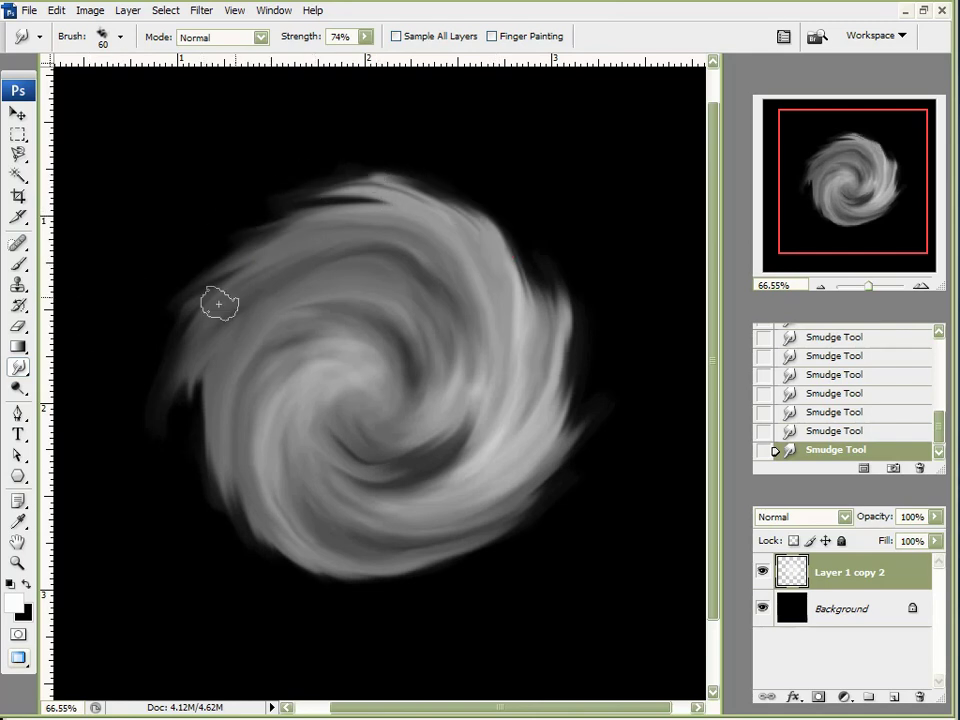
- Smudge the swirl's upper-left, lower and right rims counterclockwise, pulling wisps up along the right side
{"action": "mouse_move", "coordinate": [379, 204]}
{"action": "left_mouse_down"}
{"action": "mouse_move", "coordinate": [257, 242]}
{"action": "mouse_move", "coordinate": [279, 242]}
{"action": "mouse_move", "coordinate": [327, 205]}
{"action": "mouse_move", "coordinate": [189, 279]}
{"action": "mouse_move", "coordinate": [304, 216]}
{"action": "mouse_move", "coordinate": [266, 253]}
{"action": "mouse_move", "coordinate": [297, 243]}
{"action": "left_mouse_up"}
{"action": "mouse_move", "coordinate": [225, 482]}
{"action": "left_mouse_down"}
{"action": "mouse_move", "coordinate": [257, 478]}
{"action": "mouse_move", "coordinate": [243, 467]}
{"action": "mouse_move", "coordinate": [247, 560]}
{"action": "mouse_move", "coordinate": [261, 499]}
{"action": "mouse_move", "coordinate": [322, 575]}
{"action": "mouse_move", "coordinate": [347, 572]}
{"action": "mouse_move", "coordinate": [254, 499]}
{"action": "mouse_move", "coordinate": [387, 580]}
{"action": "mouse_move", "coordinate": [277, 504]}
{"action": "mouse_move", "coordinate": [291, 541]}
{"action": "mouse_move", "coordinate": [422, 528]}
{"action": "left_mouse_up"}
{"action": "mouse_move", "coordinate": [499, 557]}
{"action": "left_mouse_down"}
{"action": "mouse_move", "coordinate": [448, 539]}
{"action": "mouse_move", "coordinate": [385, 553]}
{"action": "mouse_move", "coordinate": [523, 531]}
{"action": "mouse_move", "coordinate": [403, 532]}
{"action": "mouse_move", "coordinate": [552, 497]}
{"action": "mouse_move", "coordinate": [457, 496]}
{"action": "mouse_move", "coordinate": [406, 515]}
{"action": "mouse_move", "coordinate": [547, 433]}
{"action": "mouse_move", "coordinate": [504, 484]}
{"action": "mouse_move", "coordinate": [571, 416]}
{"action": "mouse_move", "coordinate": [549, 381]}
{"action": "left_mouse_up"}
{"action": "left_click_drag", "start_coordinate": [520, 423], "coordinate": [574, 244]}
{"action": "left_click_drag", "start_coordinate": [533, 347], "coordinate": [508, 204]}
{"action": "mouse_move", "coordinate": [537, 304]}
{"action": "left_mouse_down"}
{"action": "mouse_move", "coordinate": [503, 262]}
{"action": "mouse_move", "coordinate": [534, 270]}
{"action": "left_mouse_up"}
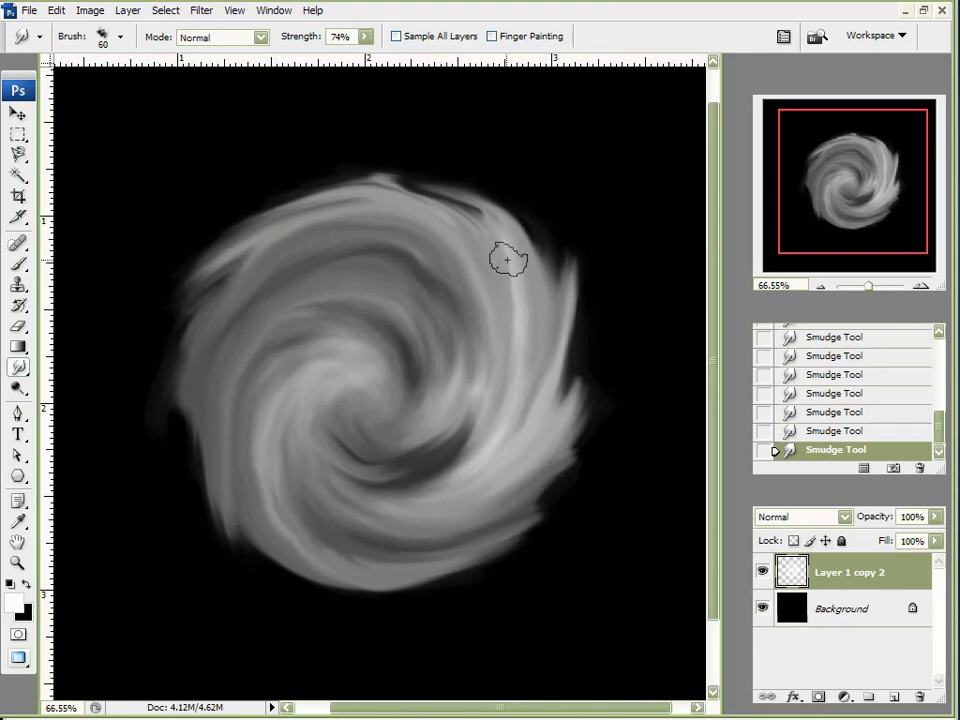
- Pull curved wisps leftward from the swirl's top and upper-right rim with the Smudge tool
{"action": "mouse_move", "coordinate": [394, 172]}
{"action": "left_mouse_down"}
{"action": "mouse_move", "coordinate": [427, 204]}
{"action": "mouse_move", "coordinate": [455, 212]}
{"action": "mouse_move", "coordinate": [408, 191]}
{"action": "mouse_move", "coordinate": [423, 179]}
{"action": "mouse_move", "coordinate": [361, 171]}
{"action": "mouse_move", "coordinate": [215, 202]}
{"action": "left_mouse_up"}
{"action": "left_click_drag", "start_coordinate": [330, 190], "coordinate": [163, 229]}
{"action": "mouse_move", "coordinate": [516, 224]}
{"action": "left_mouse_down"}
{"action": "mouse_move", "coordinate": [501, 206]}
{"action": "mouse_move", "coordinate": [383, 151]}
{"action": "left_mouse_up"}
{"action": "mouse_move", "coordinate": [476, 186]}
{"action": "left_mouse_down"}
{"action": "mouse_move", "coordinate": [408, 150]}
{"action": "mouse_move", "coordinate": [411, 166]}
{"action": "mouse_move", "coordinate": [449, 192]}
{"action": "mouse_move", "coordinate": [306, 176]}
{"action": "left_mouse_up"}
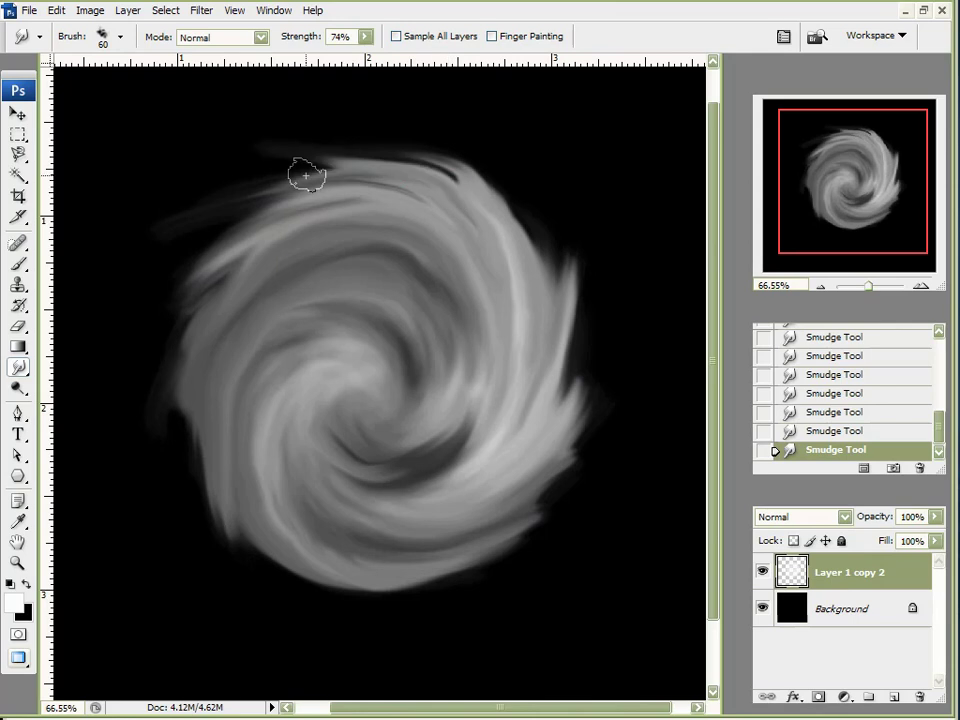
{"action": "left_click_drag", "start_coordinate": [510, 235], "coordinate": [489, 154]}
{"action": "mouse_move", "coordinate": [516, 225]}
{"action": "left_mouse_down"}
{"action": "mouse_move", "coordinate": [442, 168]}
{"action": "mouse_move", "coordinate": [486, 195]}
{"action": "mouse_move", "coordinate": [349, 133]}
{"action": "mouse_move", "coordinate": [423, 222]}
{"action": "left_mouse_up"}
- Blend the dark patch just below and right of the swirl's centre into curved streaks with smudge strokes
{"action": "mouse_move", "coordinate": [381, 459]}
{"action": "left_mouse_down"}
{"action": "mouse_move", "coordinate": [345, 475]}
{"action": "mouse_move", "coordinate": [441, 461]}
{"action": "mouse_move", "coordinate": [318, 454]}
{"action": "mouse_move", "coordinate": [398, 471]}
{"action": "mouse_move", "coordinate": [426, 386]}
{"action": "left_mouse_up"}
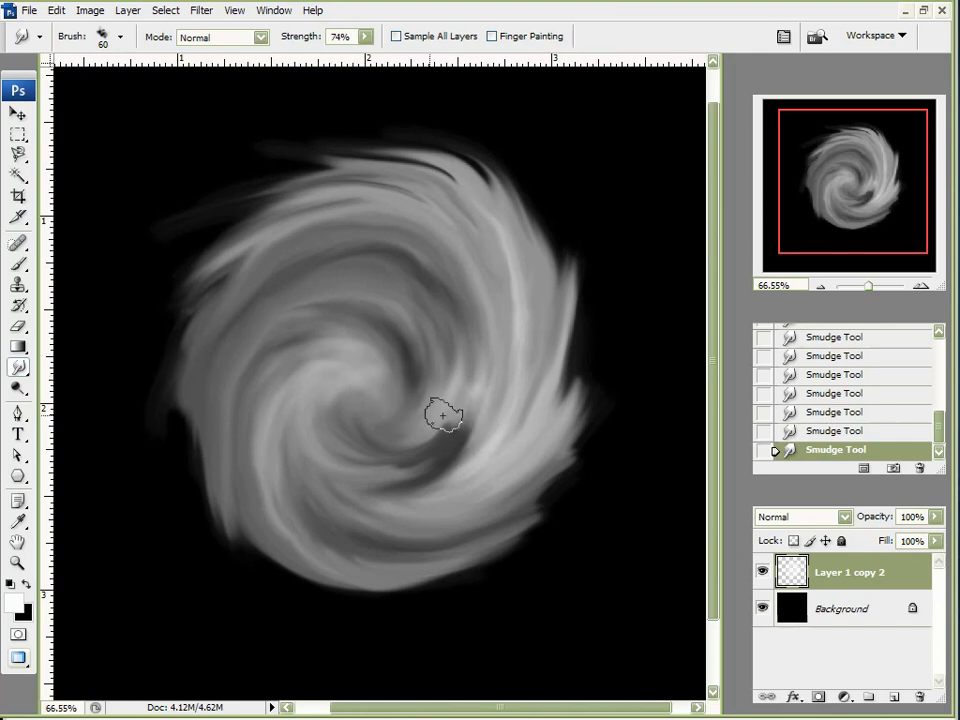
{"action": "left_click_drag", "start_coordinate": [371, 469], "coordinate": [482, 424]}
{"action": "left_click_drag", "start_coordinate": [414, 465], "coordinate": [492, 400]}
{"action": "left_click_drag", "start_coordinate": [395, 448], "coordinate": [475, 424]}
{"action": "mouse_move", "coordinate": [430, 457]}
{"action": "left_mouse_down"}
{"action": "mouse_move", "coordinate": [473, 416]}
{"action": "mouse_move", "coordinate": [420, 458]}
{"action": "mouse_move", "coordinate": [451, 441]}
{"action": "mouse_move", "coordinate": [503, 432]}
{"action": "left_mouse_up"}
{"action": "mouse_move", "coordinate": [430, 452]}
{"action": "left_mouse_down"}
{"action": "mouse_move", "coordinate": [503, 433]}
{"action": "mouse_move", "coordinate": [476, 465]}
{"action": "left_mouse_up"}
{"action": "mouse_move", "coordinate": [405, 477]}
{"action": "left_mouse_down"}
{"action": "mouse_move", "coordinate": [445, 472]}
{"action": "mouse_move", "coordinate": [412, 466]}
{"action": "mouse_move", "coordinate": [469, 455]}
{"action": "mouse_move", "coordinate": [503, 376]}
{"action": "mouse_move", "coordinate": [450, 227]}
{"action": "left_mouse_up"}
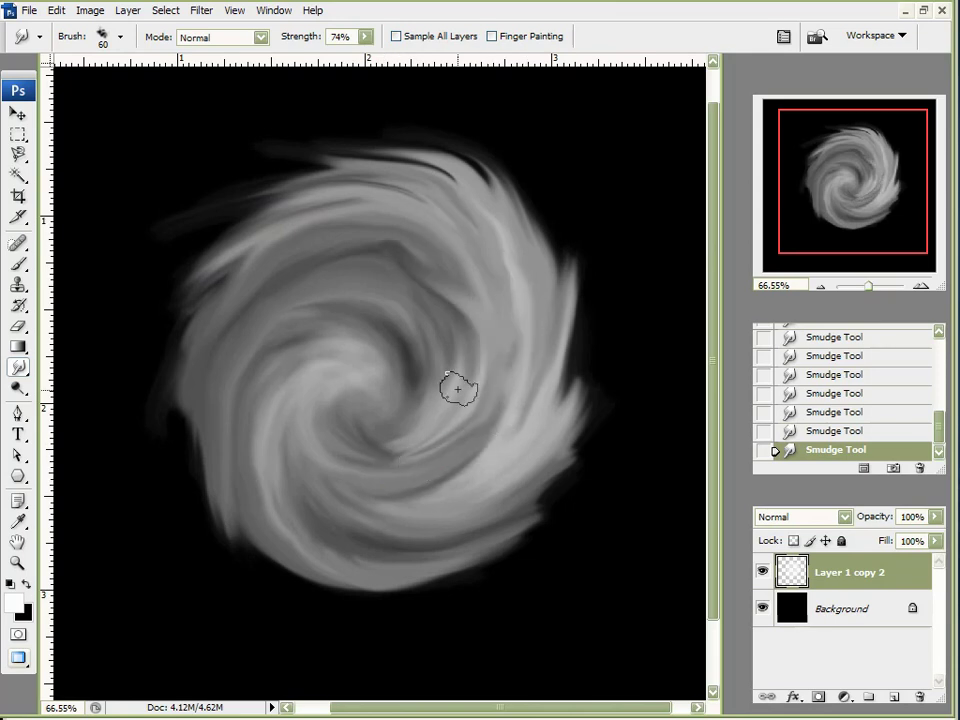
- Smudge the inner bands above the swirl's centre counterclockwise to soften their dark and light transitions
{"action": "left_click", "coordinate": [433, 253]}
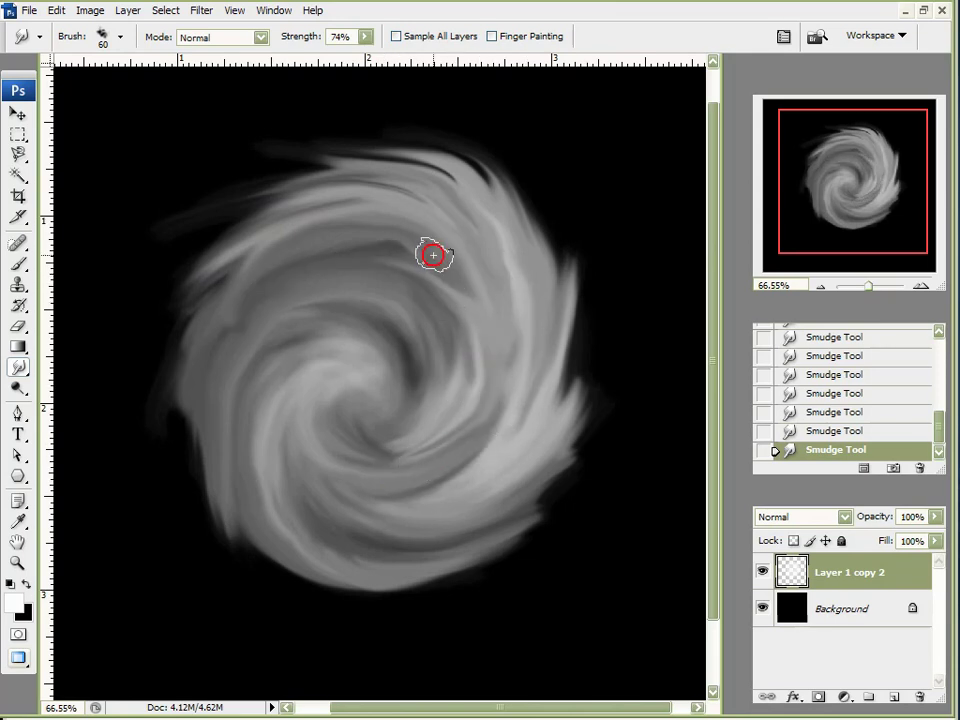
{"action": "left_click", "coordinate": [447, 289]}
{"action": "left_click_drag", "start_coordinate": [443, 285], "coordinate": [350, 262]}
{"action": "mouse_move", "coordinate": [453, 365]}
{"action": "left_mouse_down"}
{"action": "mouse_move", "coordinate": [400, 300]}
{"action": "mouse_move", "coordinate": [386, 297]}
{"action": "left_mouse_up"}
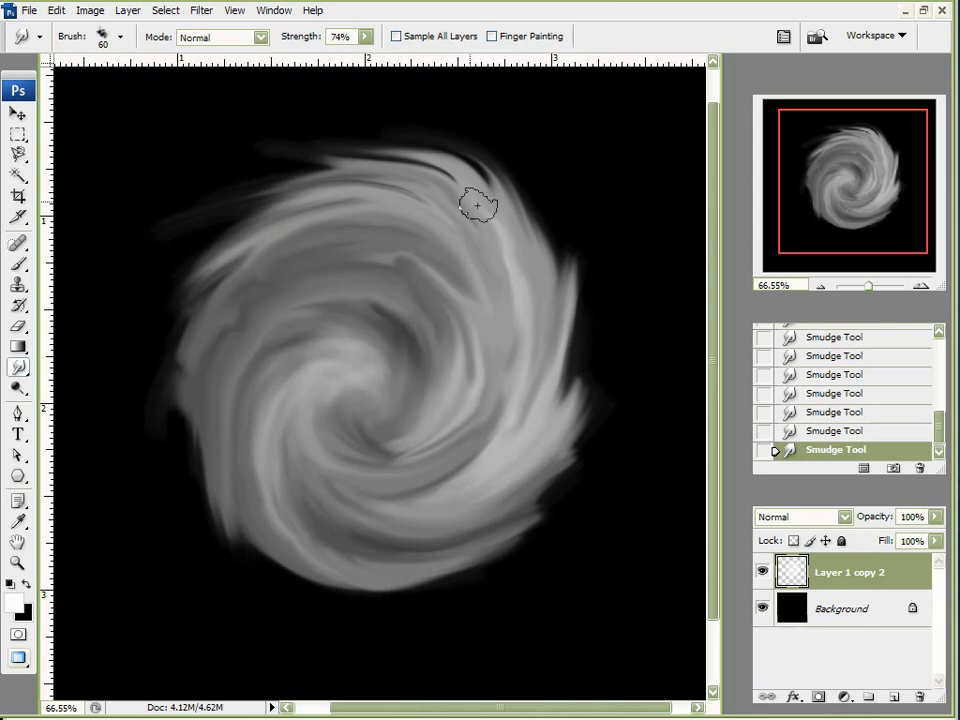
{"action": "left_click", "coordinate": [378, 287]}
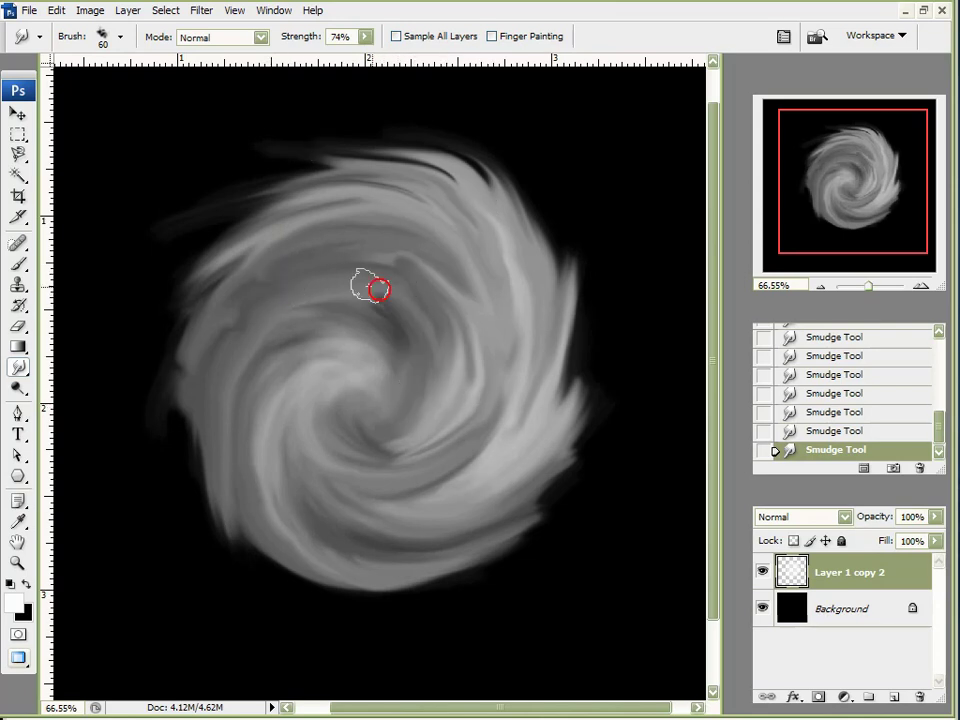
{"action": "left_click", "coordinate": [377, 306]}
{"action": "left_click", "coordinate": [311, 306]}
- Smear the swirl's left bands downward and draw out a long curved wisp at the lower left
{"action": "left_click", "coordinate": [261, 332]}
{"action": "left_click", "coordinate": [236, 504]}
{"action": "left_click", "coordinate": [221, 317]}
{"action": "left_click", "coordinate": [227, 336]}
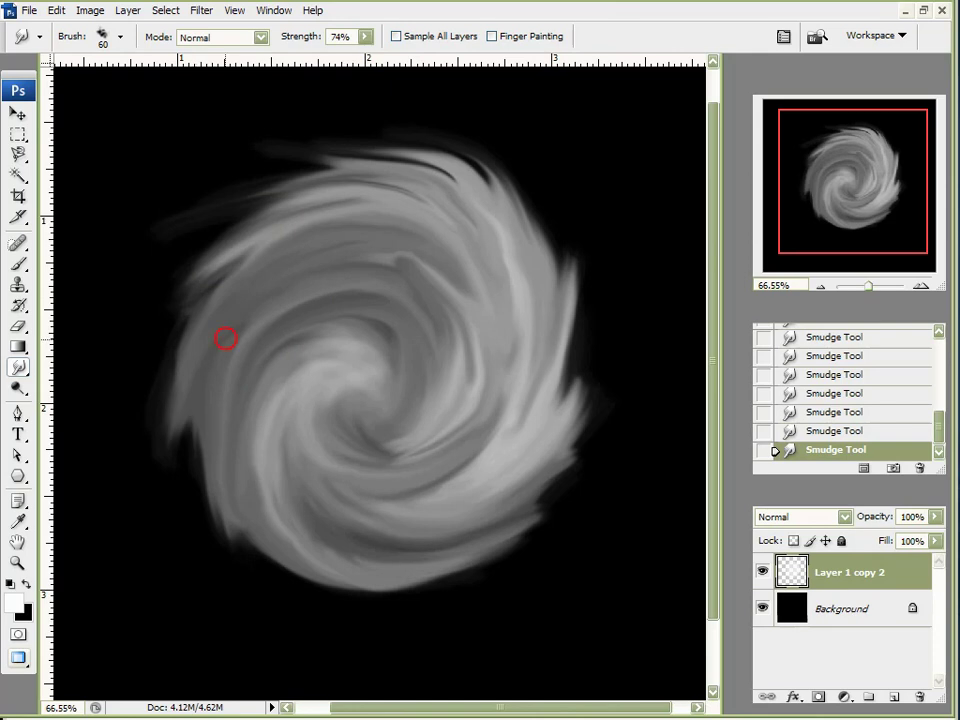
{"action": "left_click_drag", "start_coordinate": [196, 438], "coordinate": [251, 618]}
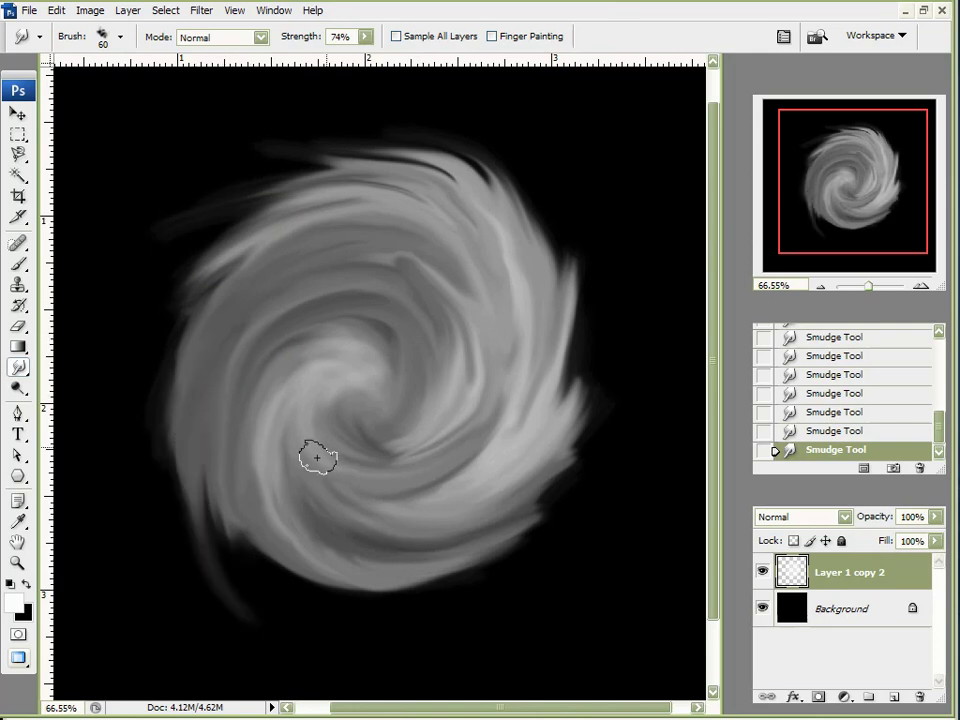
- Smooth the inner band above the centre and streak the bright and dark bands in the swirl's lower interior
{"action": "mouse_move", "coordinate": [440, 290]}
{"action": "left_mouse_down"}
{"action": "mouse_move", "coordinate": [323, 289]}
{"action": "mouse_move", "coordinate": [435, 283]}
{"action": "mouse_move", "coordinate": [298, 313]}
{"action": "left_mouse_up"}
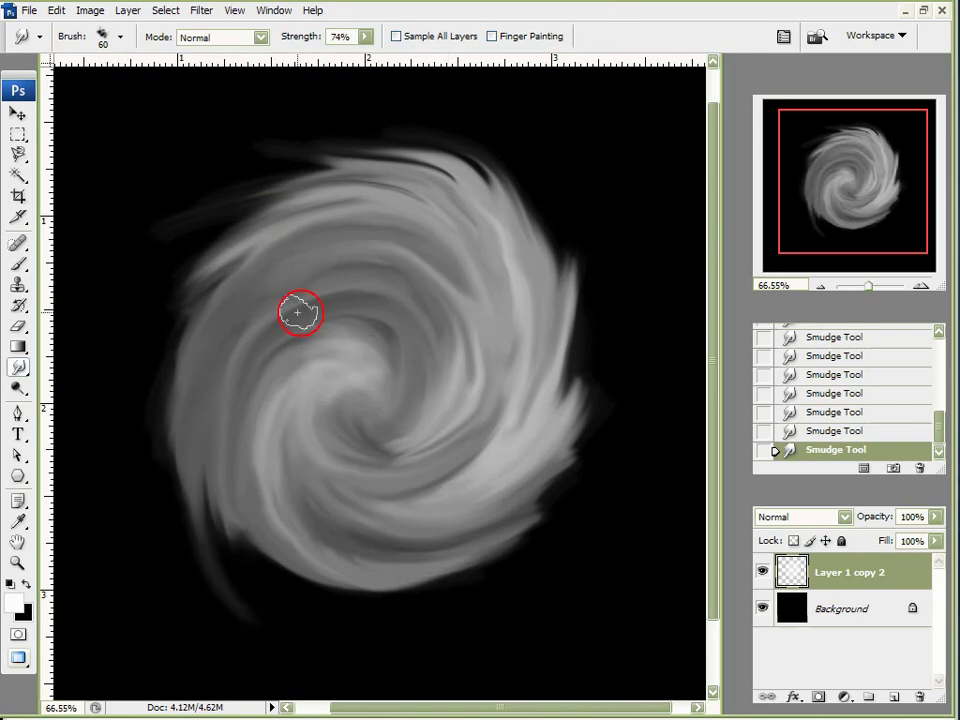
{"action": "left_click", "coordinate": [343, 463]}
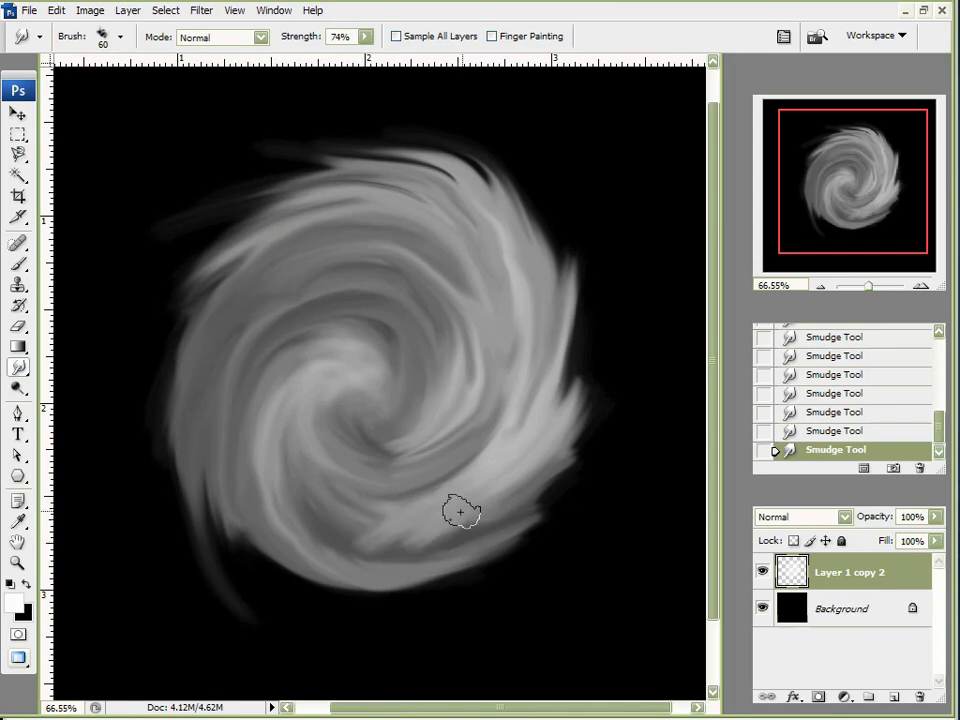
{"action": "left_click", "coordinate": [456, 541]}
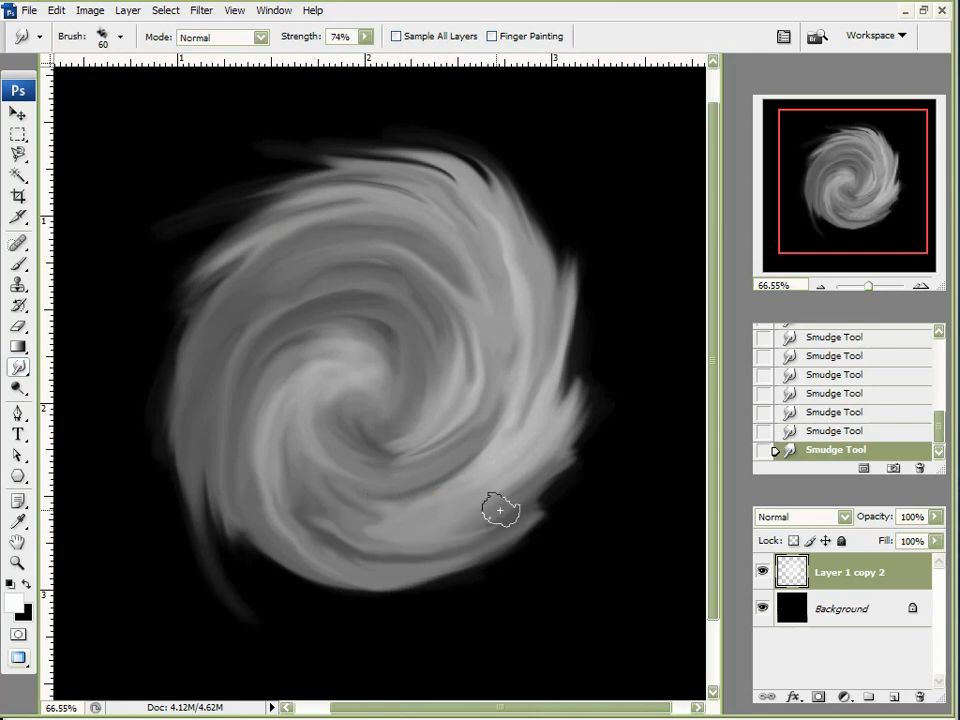
{"action": "left_click", "coordinate": [376, 520]}
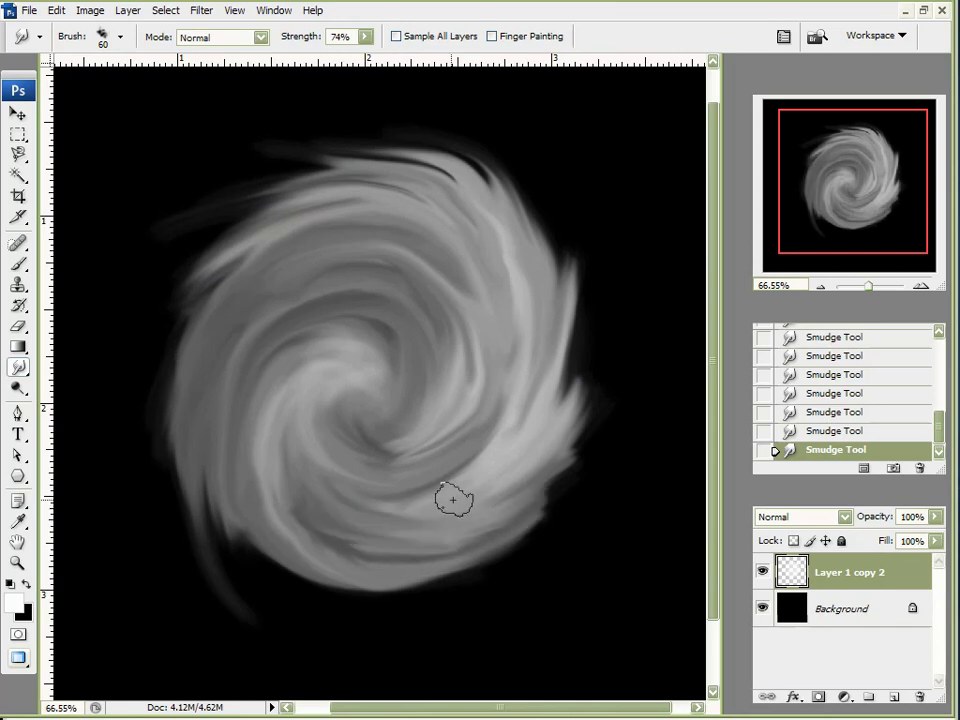
- Smudge the swirl's bottom and right rims outward and upward into tapering wisps
{"action": "left_click", "coordinate": [420, 645]}
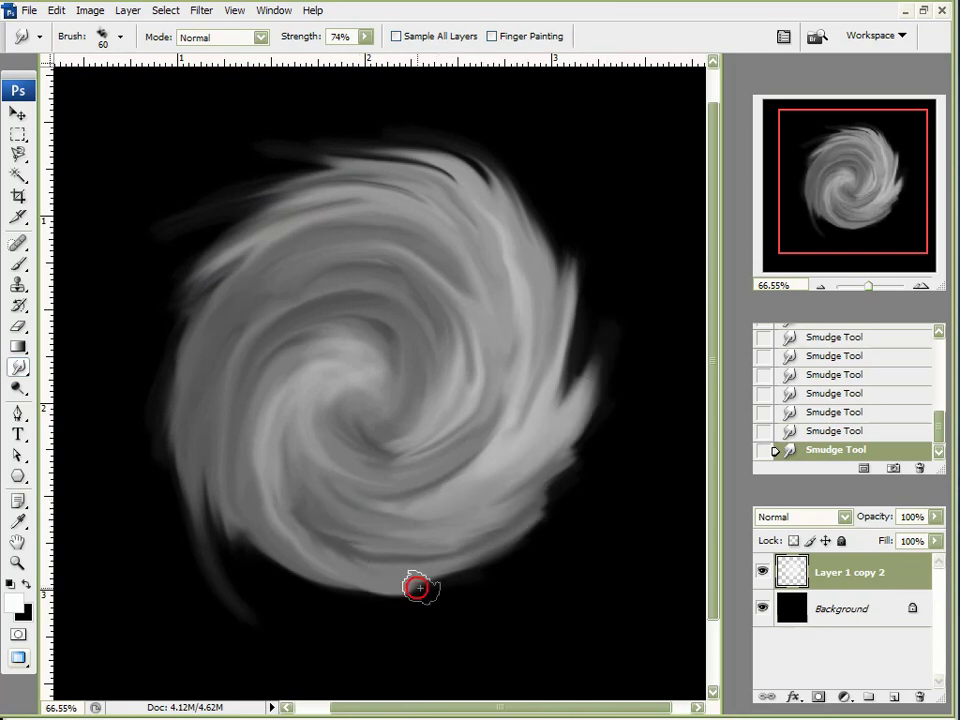
{"action": "left_click", "coordinate": [600, 479]}
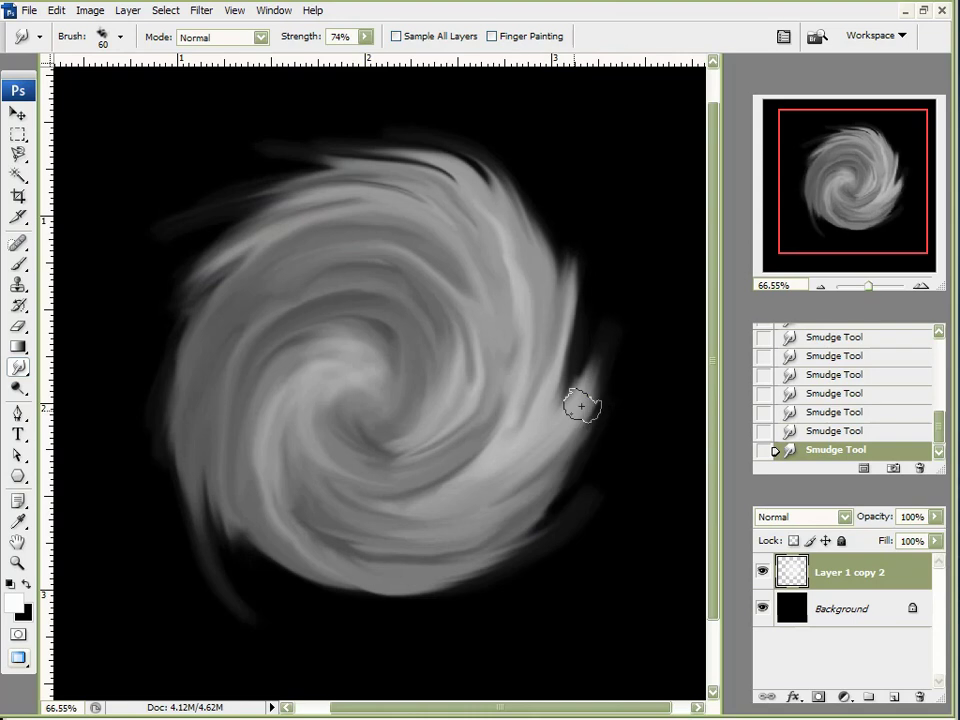
{"action": "mouse_move", "coordinate": [553, 444]}
{"action": "left_mouse_down"}
{"action": "mouse_move", "coordinate": [595, 265]}
{"action": "mouse_move", "coordinate": [584, 271]}
{"action": "mouse_move", "coordinate": [587, 217]}
{"action": "left_mouse_up"}
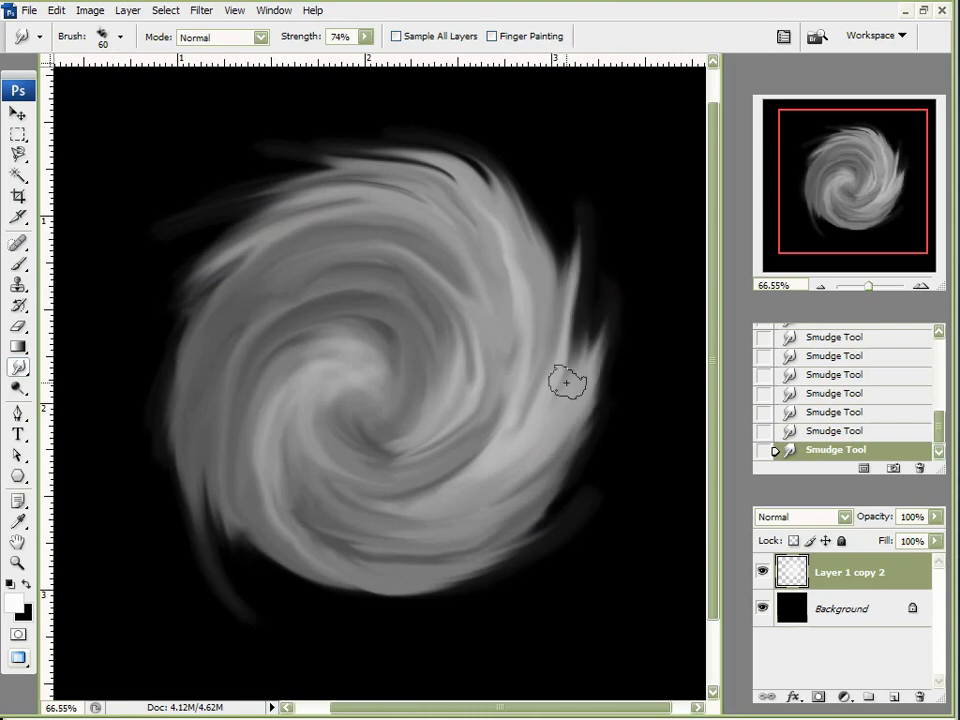
{"action": "left_click_drag", "start_coordinate": [561, 379], "coordinate": [568, 171]}
- Sweep wisps outward from the swirl's upper-left rim down toward the left with smudge strokes
{"action": "mouse_move", "coordinate": [335, 184]}
{"action": "left_mouse_down"}
{"action": "mouse_move", "coordinate": [210, 212]}
{"action": "mouse_move", "coordinate": [130, 255]}
{"action": "left_mouse_up"}
{"action": "mouse_move", "coordinate": [316, 204]}
{"action": "left_mouse_down"}
{"action": "mouse_move", "coordinate": [268, 211]}
{"action": "mouse_move", "coordinate": [168, 305]}
{"action": "left_mouse_up"}
{"action": "left_click_drag", "start_coordinate": [340, 172], "coordinate": [184, 278]}
{"action": "left_click_drag", "start_coordinate": [282, 170], "coordinate": [244, 200]}
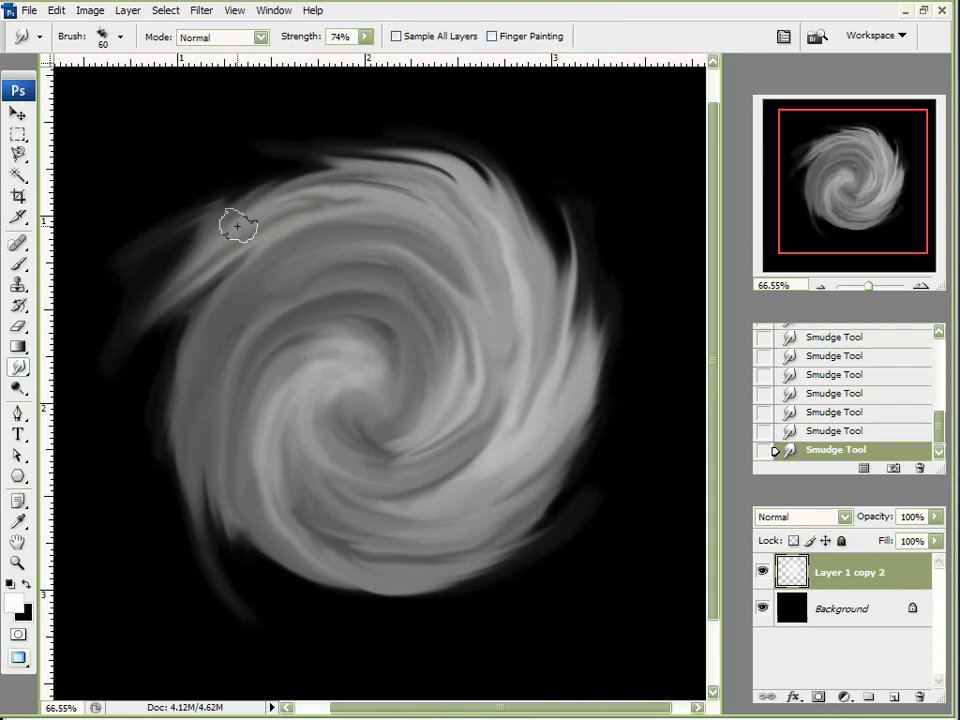
- Extend the upper-left wisps into a long curved outer arm down the swirl's left side using the Smudge tool
{"action": "mouse_move", "coordinate": [150, 343]}
{"action": "left_mouse_down"}
{"action": "mouse_move", "coordinate": [211, 245]}
{"action": "mouse_move", "coordinate": [149, 363]}
{"action": "left_mouse_up"}
{"action": "left_click_drag", "start_coordinate": [212, 255], "coordinate": [145, 398]}
{"action": "left_click_drag", "start_coordinate": [193, 285], "coordinate": [144, 441]}
{"action": "mouse_move", "coordinate": [142, 330]}
{"action": "left_mouse_down"}
{"action": "mouse_move", "coordinate": [146, 461]}
{"action": "mouse_move", "coordinate": [143, 393]}
{"action": "mouse_move", "coordinate": [125, 373]}
{"action": "mouse_move", "coordinate": [114, 447]}
{"action": "mouse_move", "coordinate": [145, 445]}
{"action": "mouse_move", "coordinate": [132, 371]}
{"action": "mouse_move", "coordinate": [155, 490]}
{"action": "left_mouse_up"}
{"action": "left_click_drag", "start_coordinate": [131, 389], "coordinate": [161, 519]}
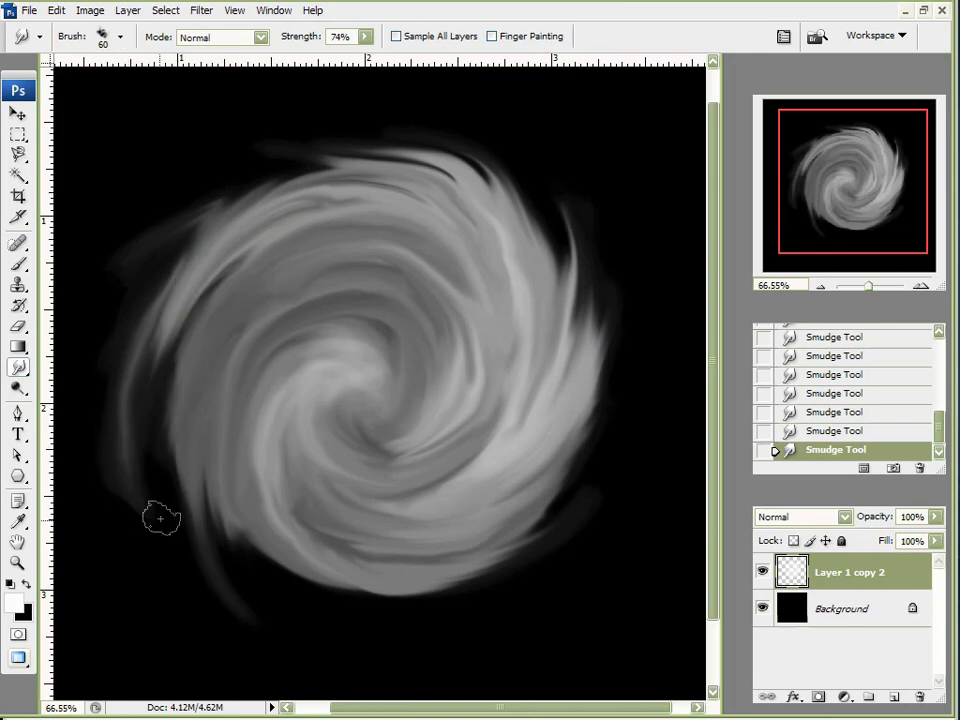
{"action": "left_click_drag", "start_coordinate": [208, 207], "coordinate": [135, 280]}
{"action": "left_click_drag", "start_coordinate": [172, 228], "coordinate": [126, 308]}
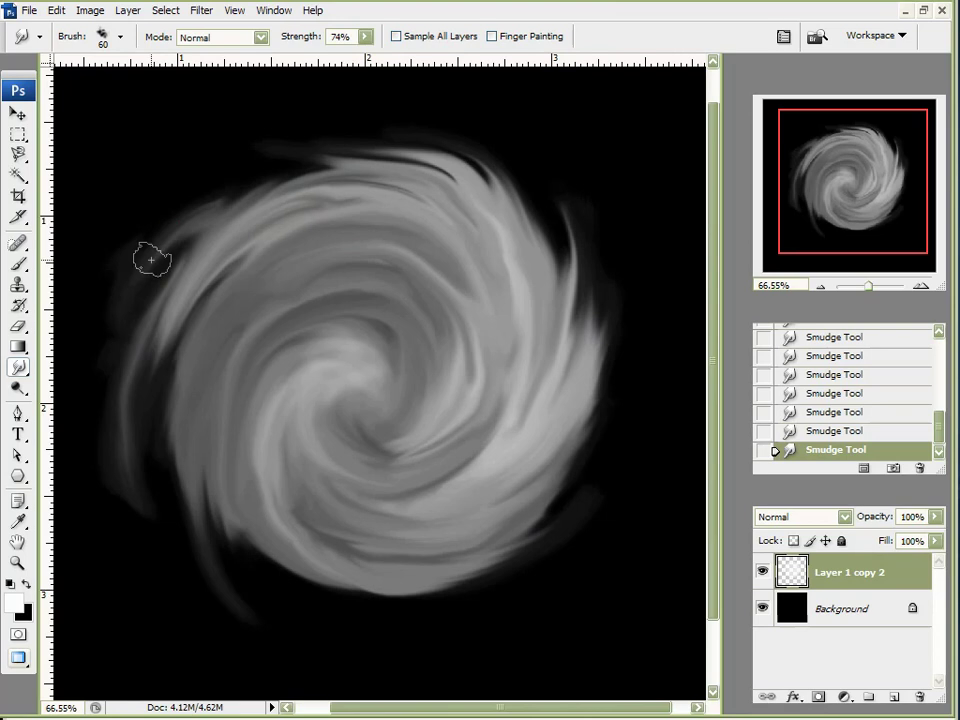
{"action": "left_click_drag", "start_coordinate": [129, 465], "coordinate": [158, 546]}
{"action": "left_click_drag", "start_coordinate": [155, 490], "coordinate": [197, 553]}
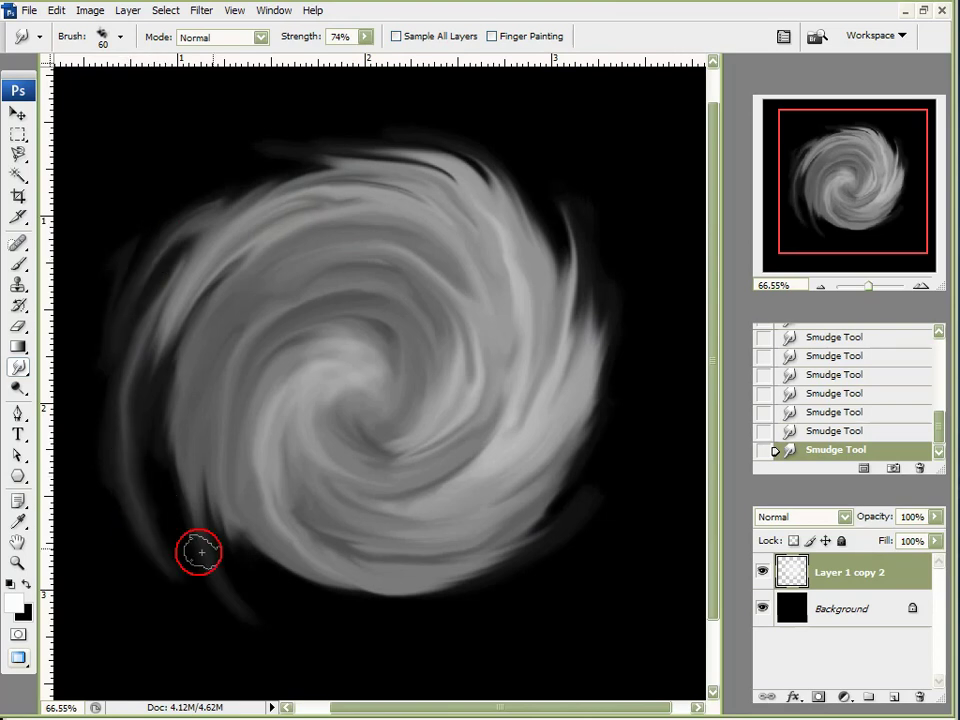
{"action": "mouse_move", "coordinate": [830, 214]}
{"action": "left_mouse_down"}
{"action": "mouse_move", "coordinate": [812, 256]}
{"action": "mouse_move", "coordinate": [828, 250]}
{"action": "left_mouse_up"}
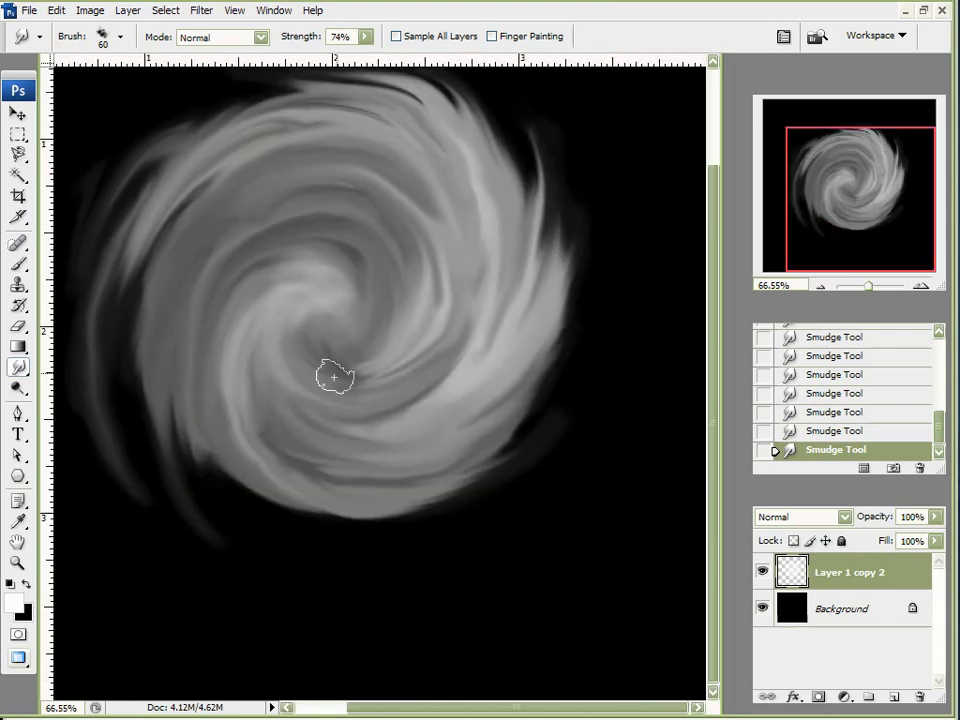
- Smudge the swirl's bottom and lower-right rims outward into short, pointed wisps
{"action": "left_click_drag", "start_coordinate": [208, 453], "coordinate": [278, 512]}
{"action": "mouse_move", "coordinate": [234, 480]}
{"action": "left_mouse_down"}
{"action": "mouse_move", "coordinate": [249, 494]}
{"action": "mouse_move", "coordinate": [369, 516]}
{"action": "mouse_move", "coordinate": [364, 527]}
{"action": "mouse_move", "coordinate": [439, 495]}
{"action": "mouse_move", "coordinate": [502, 491]}
{"action": "mouse_move", "coordinate": [493, 414]}
{"action": "mouse_move", "coordinate": [497, 444]}
{"action": "mouse_move", "coordinate": [534, 396]}
{"action": "mouse_move", "coordinate": [551, 318]}
{"action": "left_mouse_up"}
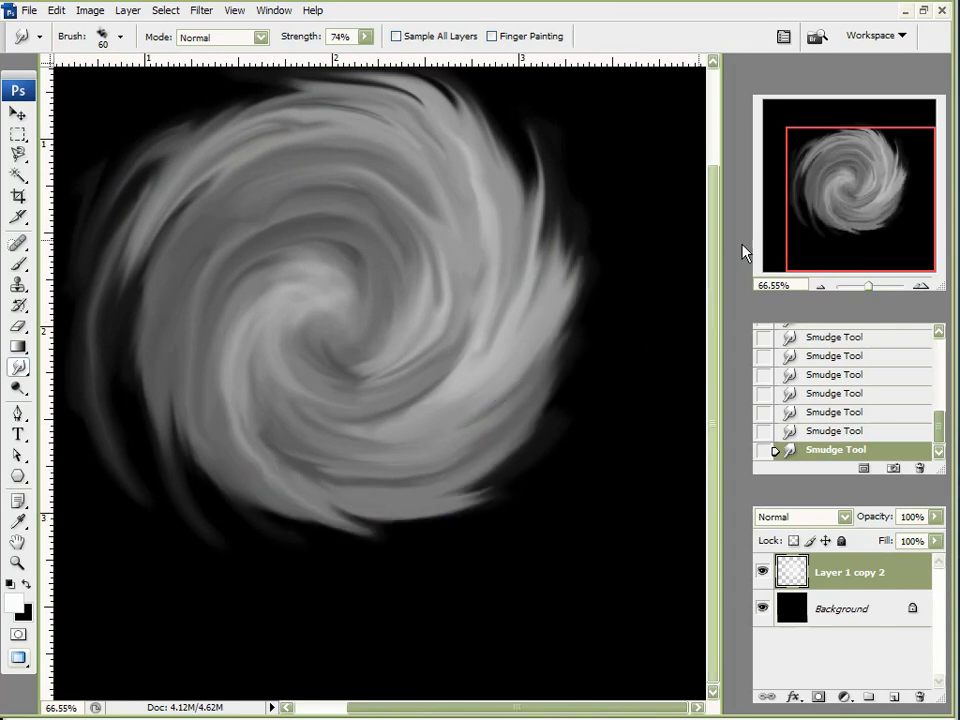
- Streak the bright bands on the swirl's right side and rim upward with long, curved Smudge strokes
{"action": "left_click_drag", "start_coordinate": [842, 212], "coordinate": [842, 184]}
{"action": "left_click_drag", "start_coordinate": [558, 371], "coordinate": [557, 256]}
{"action": "left_click_drag", "start_coordinate": [519, 315], "coordinate": [506, 204]}
{"action": "left_click_drag", "start_coordinate": [512, 272], "coordinate": [473, 183]}
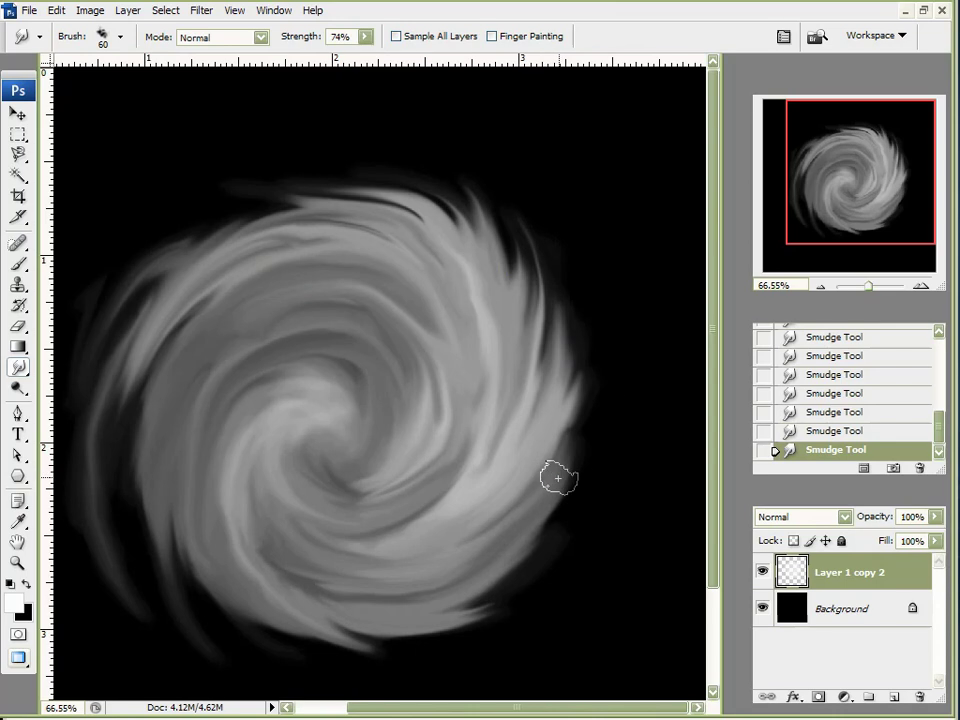
{"action": "left_click_drag", "start_coordinate": [558, 478], "coordinate": [589, 392]}
{"action": "left_click_drag", "start_coordinate": [555, 446], "coordinate": [561, 340]}
{"action": "left_click_drag", "start_coordinate": [555, 416], "coordinate": [545, 292]}
{"action": "left_click_drag", "start_coordinate": [534, 386], "coordinate": [515, 306]}
{"action": "mouse_move", "coordinate": [479, 452]}
{"action": "left_mouse_down"}
{"action": "mouse_move", "coordinate": [460, 470]}
{"action": "mouse_move", "coordinate": [540, 379]}
{"action": "left_mouse_up"}
{"action": "mouse_move", "coordinate": [479, 484]}
{"action": "left_mouse_down"}
{"action": "mouse_move", "coordinate": [501, 463]}
{"action": "mouse_move", "coordinate": [528, 363]}
{"action": "left_mouse_up"}
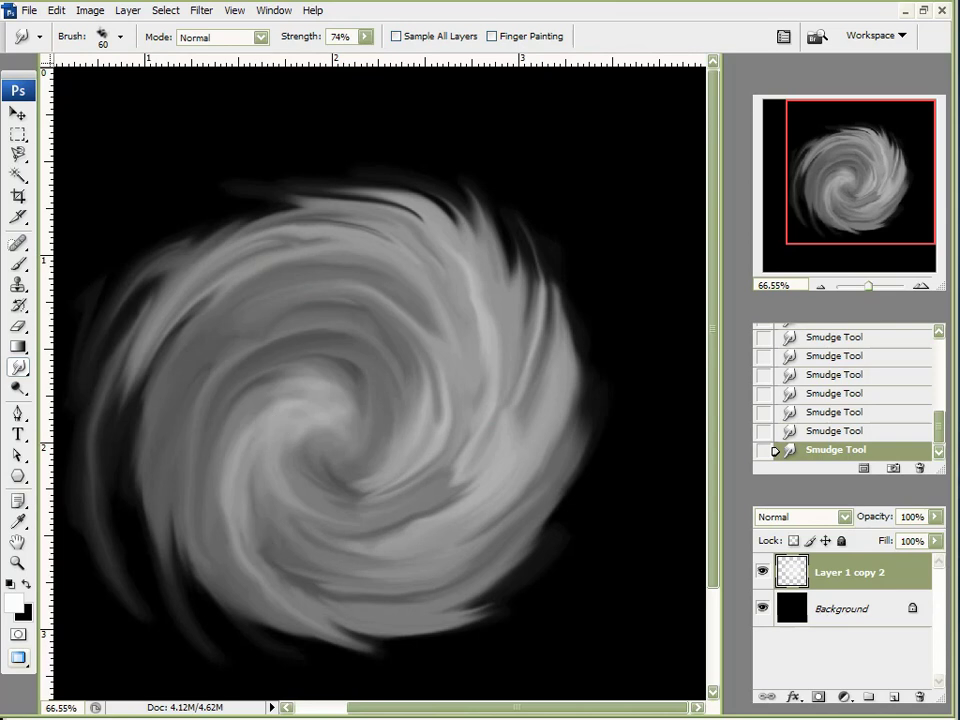
- Smudge the swirl's bottom rim outward to the right into a tapering wisp with a faint band below
{"action": "scroll", "coordinate": [291, 465], "scroll_direction": "down", "scroll_amount": 3}
{"action": "left_click_drag", "start_coordinate": [411, 420], "coordinate": [387, 370]}
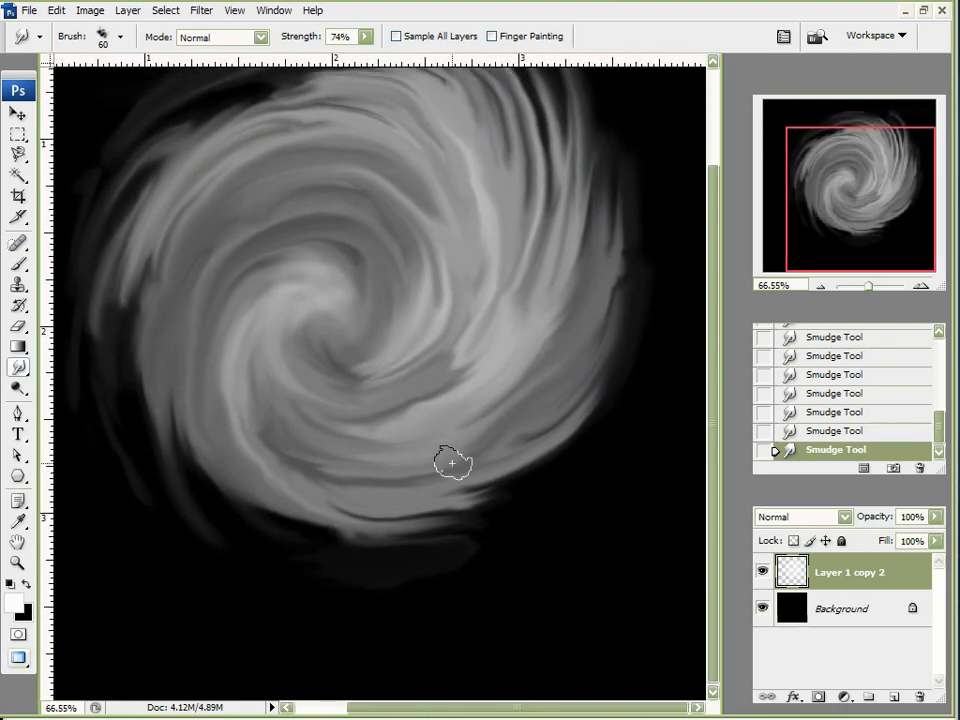
{"action": "mouse_move", "coordinate": [401, 521]}
{"action": "left_mouse_down"}
{"action": "mouse_move", "coordinate": [416, 521]}
{"action": "mouse_move", "coordinate": [375, 516]}
{"action": "mouse_move", "coordinate": [401, 512]}
{"action": "left_mouse_up"}
{"action": "mouse_move", "coordinate": [467, 519]}
{"action": "left_mouse_down"}
{"action": "mouse_move", "coordinate": [387, 499]}
{"action": "mouse_move", "coordinate": [393, 522]}
{"action": "mouse_move", "coordinate": [377, 521]}
{"action": "mouse_move", "coordinate": [408, 512]}
{"action": "mouse_move", "coordinate": [396, 523]}
{"action": "mouse_move", "coordinate": [423, 486]}
{"action": "mouse_move", "coordinate": [336, 516]}
{"action": "mouse_move", "coordinate": [403, 490]}
{"action": "mouse_move", "coordinate": [329, 482]}
{"action": "mouse_move", "coordinate": [427, 507]}
{"action": "mouse_move", "coordinate": [383, 511]}
{"action": "mouse_move", "coordinate": [405, 510]}
{"action": "mouse_move", "coordinate": [391, 514]}
{"action": "mouse_move", "coordinate": [534, 493]}
{"action": "mouse_move", "coordinate": [445, 504]}
{"action": "mouse_move", "coordinate": [568, 467]}
{"action": "left_mouse_up"}
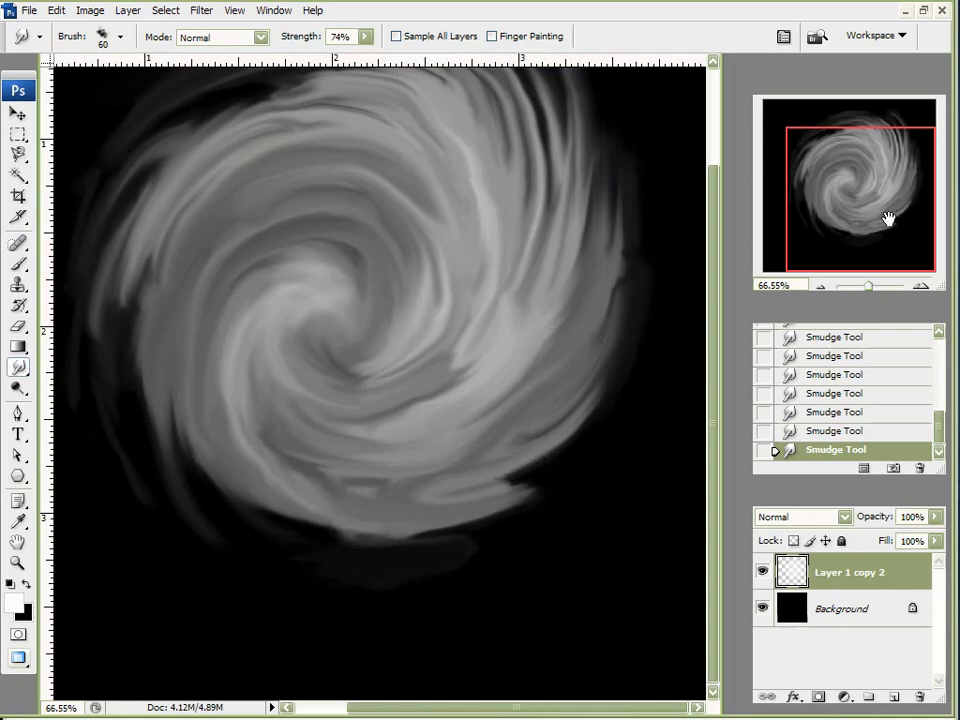
- Stretch the faint outer wisps along the swirl's upper-left and top edges with the Smudge tool
{"action": "left_click_drag", "start_coordinate": [889, 216], "coordinate": [757, 183]}
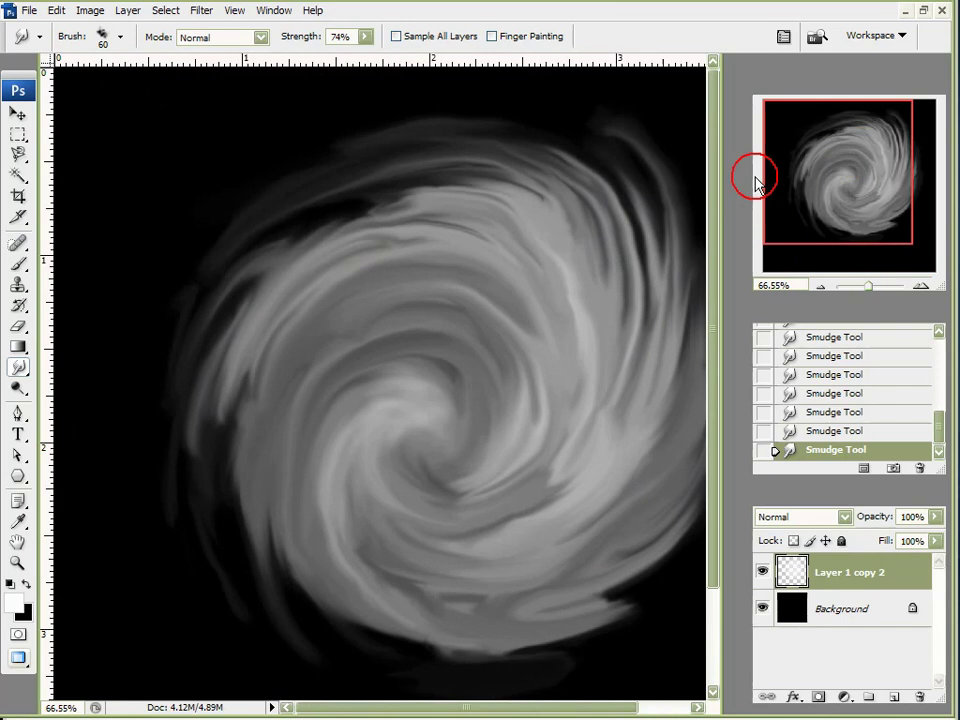
{"action": "left_click_drag", "start_coordinate": [257, 197], "coordinate": [280, 190]}
{"action": "mouse_move", "coordinate": [345, 143]}
{"action": "left_mouse_down"}
{"action": "mouse_move", "coordinate": [409, 129]}
{"action": "mouse_move", "coordinate": [517, 128]}
{"action": "left_mouse_up"}
{"action": "left_click", "coordinate": [405, 146]}
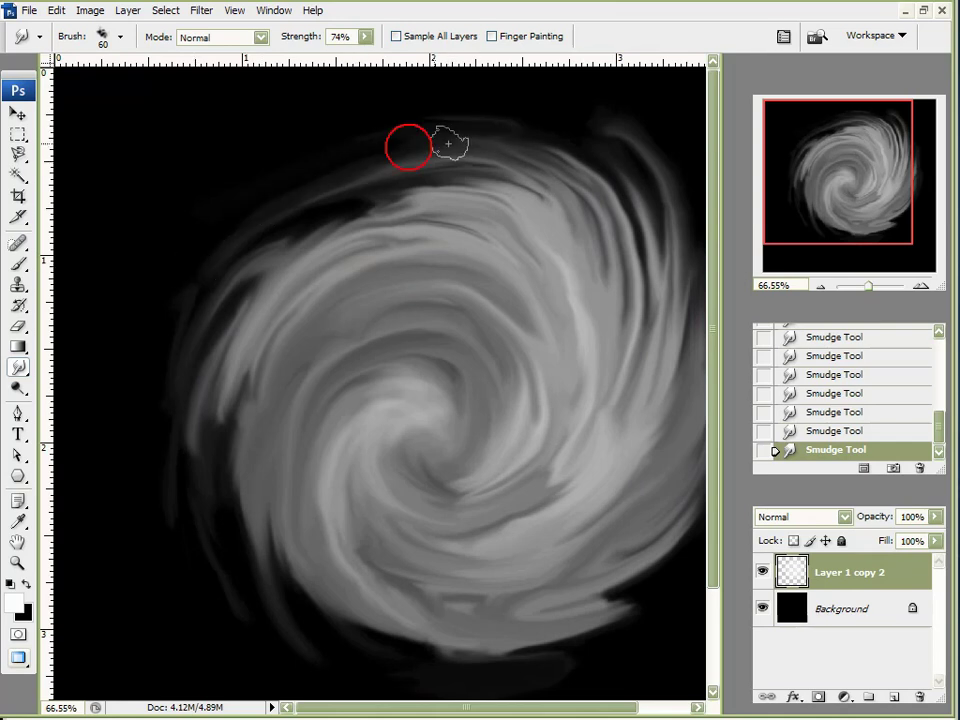
{"action": "left_click_drag", "start_coordinate": [831, 197], "coordinate": [855, 221]}
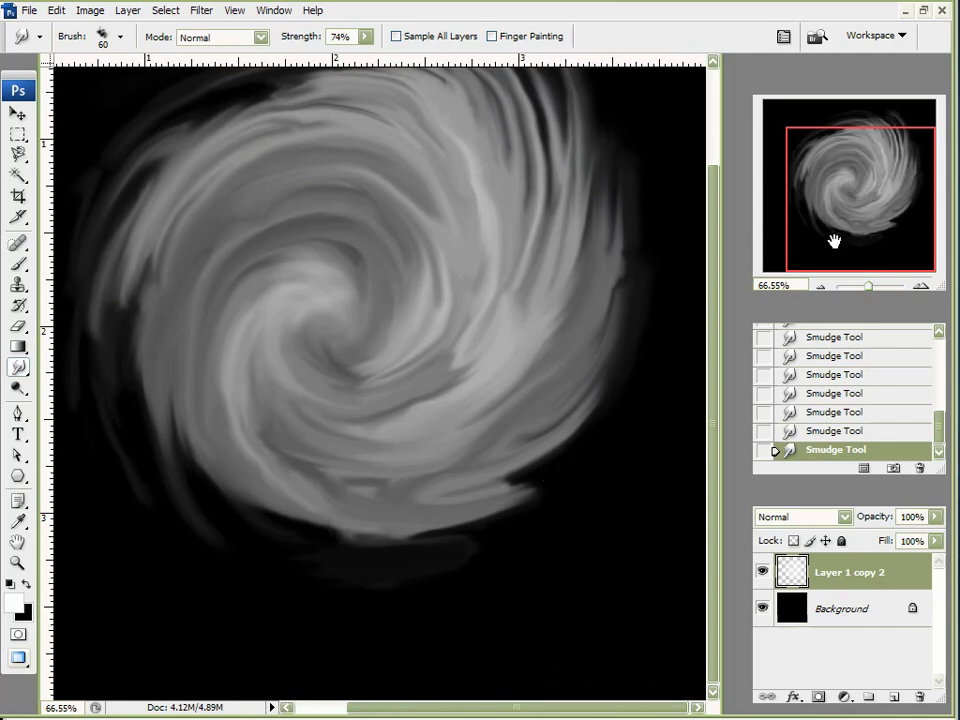
{"action": "left_click_drag", "start_coordinate": [834, 241], "coordinate": [858, 195]}
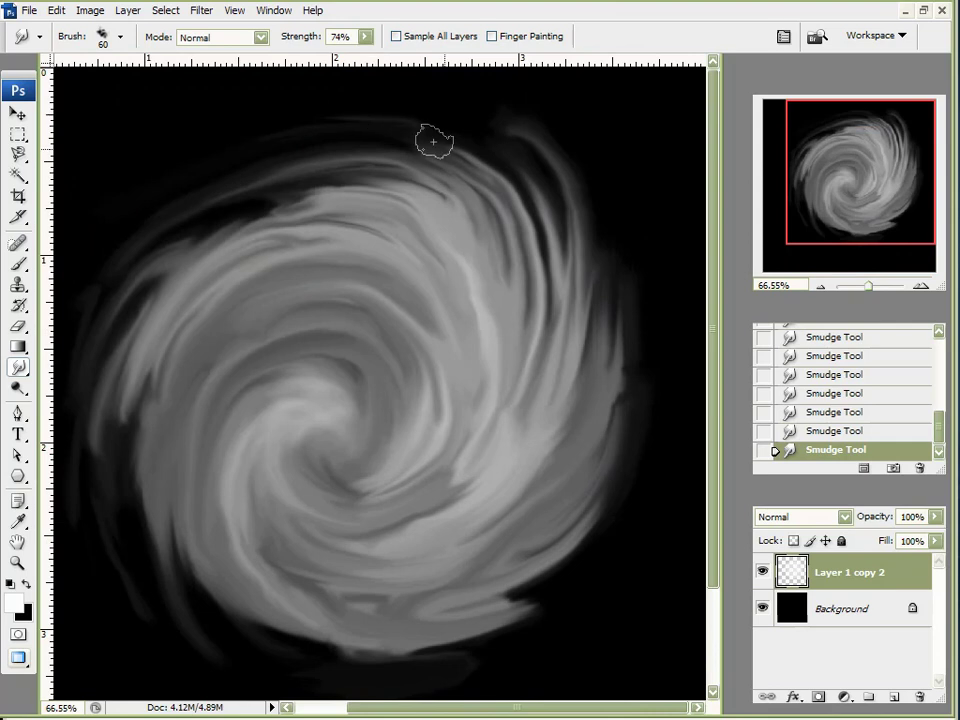
{"action": "left_click_drag", "start_coordinate": [879, 194], "coordinate": [906, 194]}
{"action": "left_click_drag", "start_coordinate": [877, 191], "coordinate": [851, 198]}
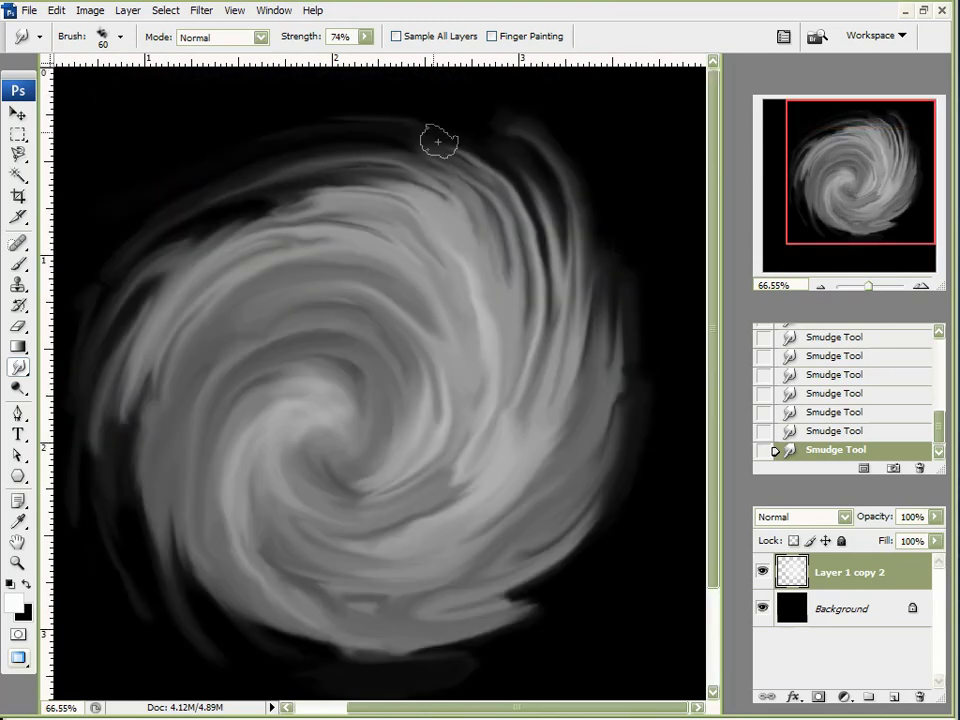
- Pull faint wisps outward and upward from the swirl's lower-right and bottom rims with smudge strokes
{"action": "mouse_move", "coordinate": [850, 178]}
{"action": "left_mouse_down"}
{"action": "mouse_move", "coordinate": [870, 170]}
{"action": "mouse_move", "coordinate": [866, 244]}
{"action": "left_mouse_up"}
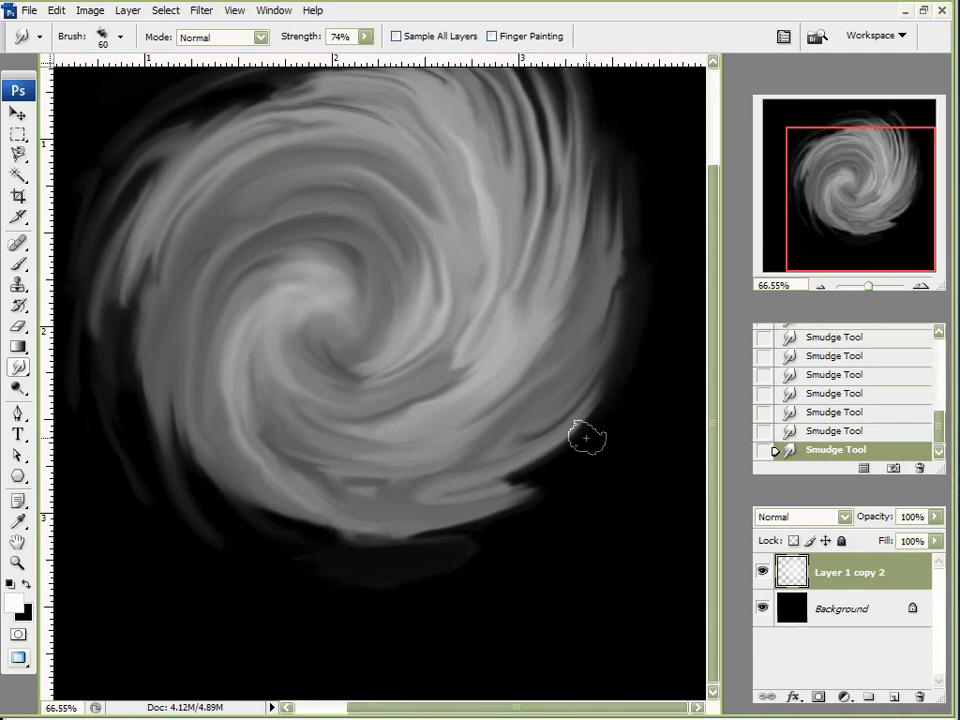
{"action": "mouse_move", "coordinate": [589, 446]}
{"action": "left_mouse_down"}
{"action": "mouse_move", "coordinate": [583, 459]}
{"action": "mouse_move", "coordinate": [589, 448]}
{"action": "mouse_move", "coordinate": [577, 460]}
{"action": "mouse_move", "coordinate": [570, 450]}
{"action": "mouse_move", "coordinate": [568, 474]}
{"action": "mouse_move", "coordinate": [585, 450]}
{"action": "left_mouse_up"}
{"action": "mouse_move", "coordinate": [626, 400]}
{"action": "left_mouse_down"}
{"action": "mouse_move", "coordinate": [568, 488]}
{"action": "mouse_move", "coordinate": [651, 346]}
{"action": "mouse_move", "coordinate": [587, 475]}
{"action": "mouse_move", "coordinate": [657, 352]}
{"action": "left_mouse_up"}
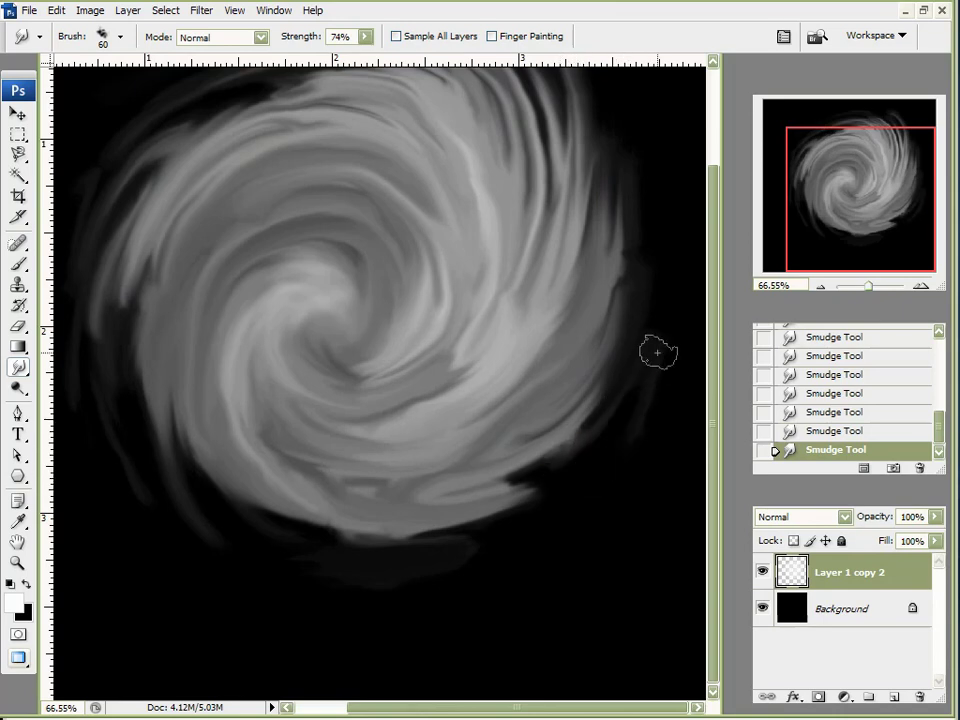
{"action": "mouse_move", "coordinate": [875, 228]}
{"action": "left_mouse_down"}
{"action": "mouse_move", "coordinate": [855, 240]}
{"action": "mouse_move", "coordinate": [872, 239]}
{"action": "left_mouse_up"}
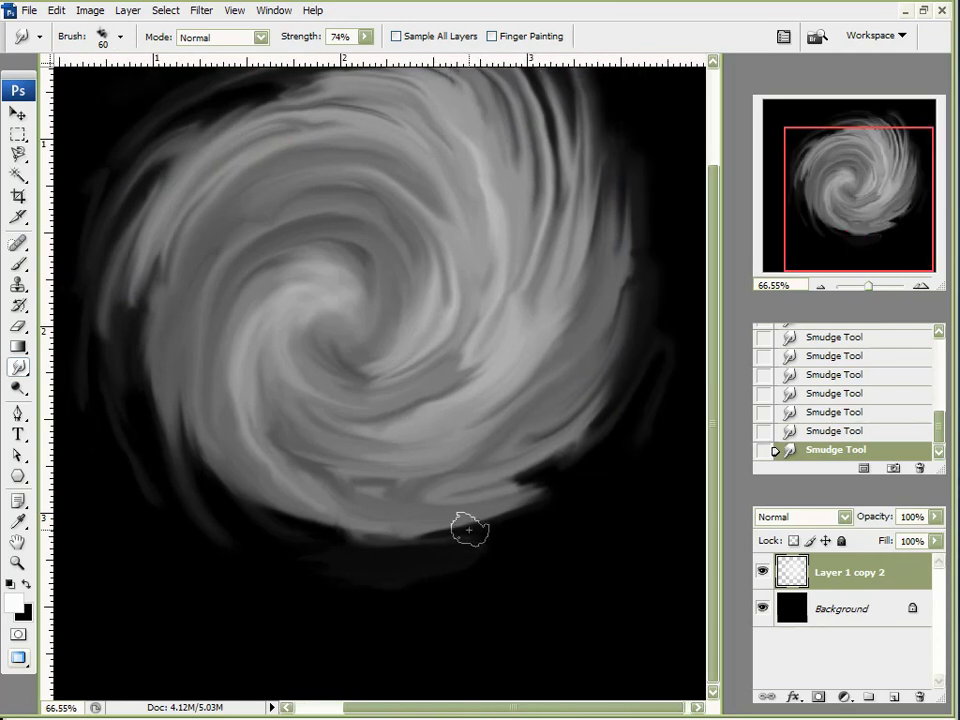
{"action": "mouse_move", "coordinate": [489, 530]}
{"action": "left_mouse_down"}
{"action": "mouse_move", "coordinate": [538, 514]}
{"action": "mouse_move", "coordinate": [471, 542]}
{"action": "mouse_move", "coordinate": [528, 522]}
{"action": "mouse_move", "coordinate": [496, 529]}
{"action": "mouse_move", "coordinate": [465, 558]}
{"action": "mouse_move", "coordinate": [536, 519]}
{"action": "mouse_move", "coordinate": [459, 548]}
{"action": "mouse_move", "coordinate": [592, 479]}
{"action": "mouse_move", "coordinate": [457, 543]}
{"action": "mouse_move", "coordinate": [595, 470]}
{"action": "left_mouse_up"}
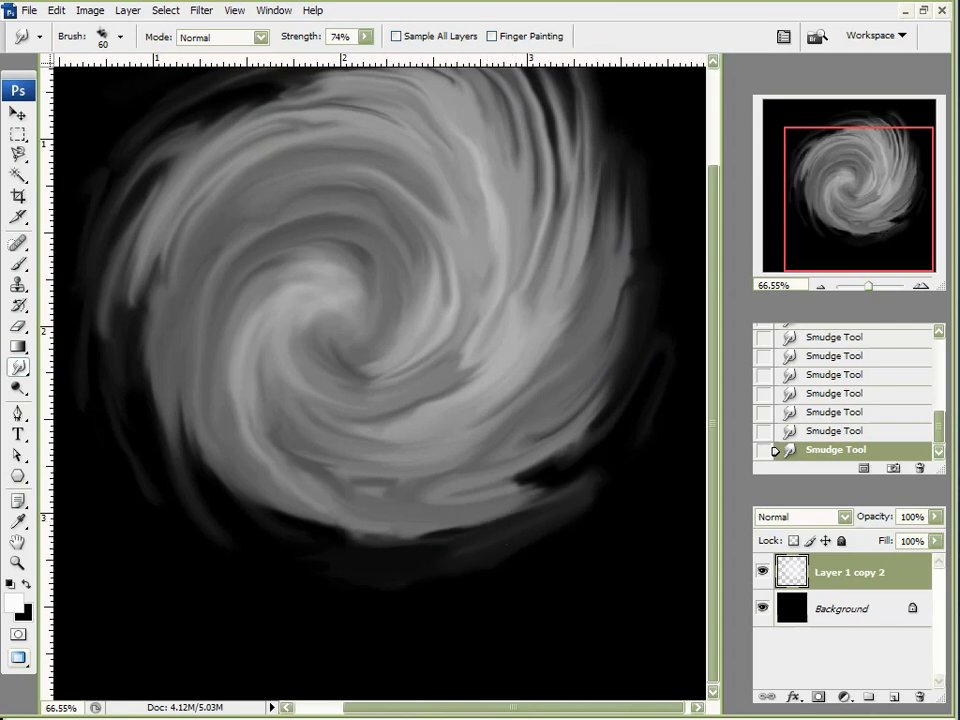
- Examine the planet-and-ring reference render, temporarily marking the faint outer debris along the ring's lower edge
{"action": "key", "text": "ctrl+u"}
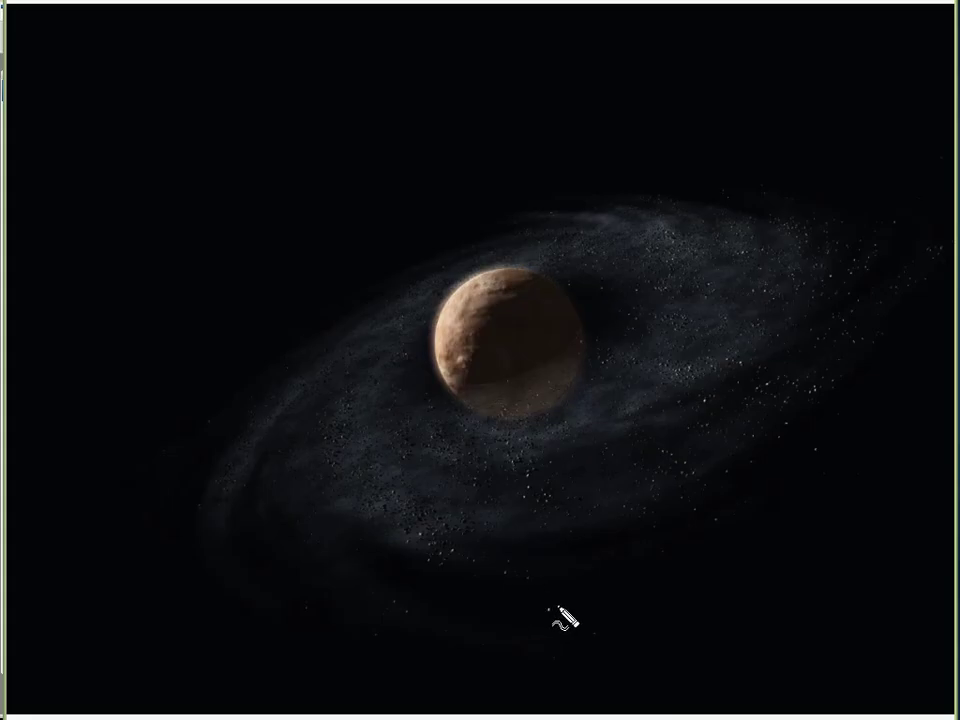
{"action": "left_click_drag", "start_coordinate": [551, 609], "coordinate": [560, 600]}
{"action": "mouse_move", "coordinate": [378, 584]}
{"action": "left_mouse_down"}
{"action": "mouse_move", "coordinate": [414, 643]}
{"action": "mouse_move", "coordinate": [408, 596]}
{"action": "left_mouse_up"}
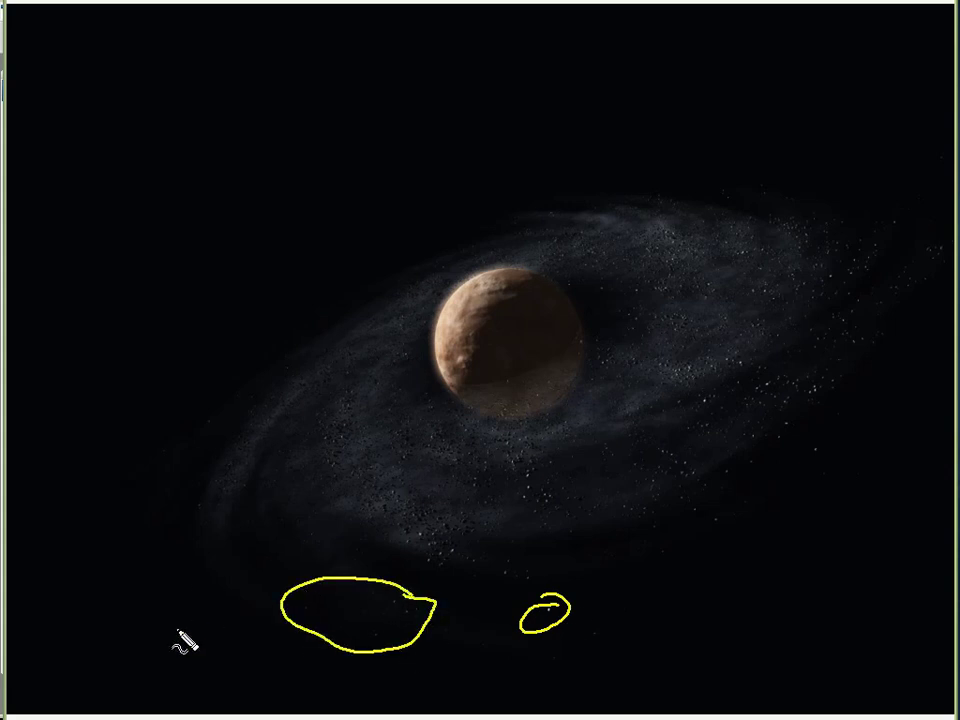
{"action": "mouse_move", "coordinate": [181, 588]}
{"action": "left_mouse_down"}
{"action": "mouse_move", "coordinate": [270, 632]}
{"action": "mouse_move", "coordinate": [410, 666]}
{"action": "left_mouse_up"}
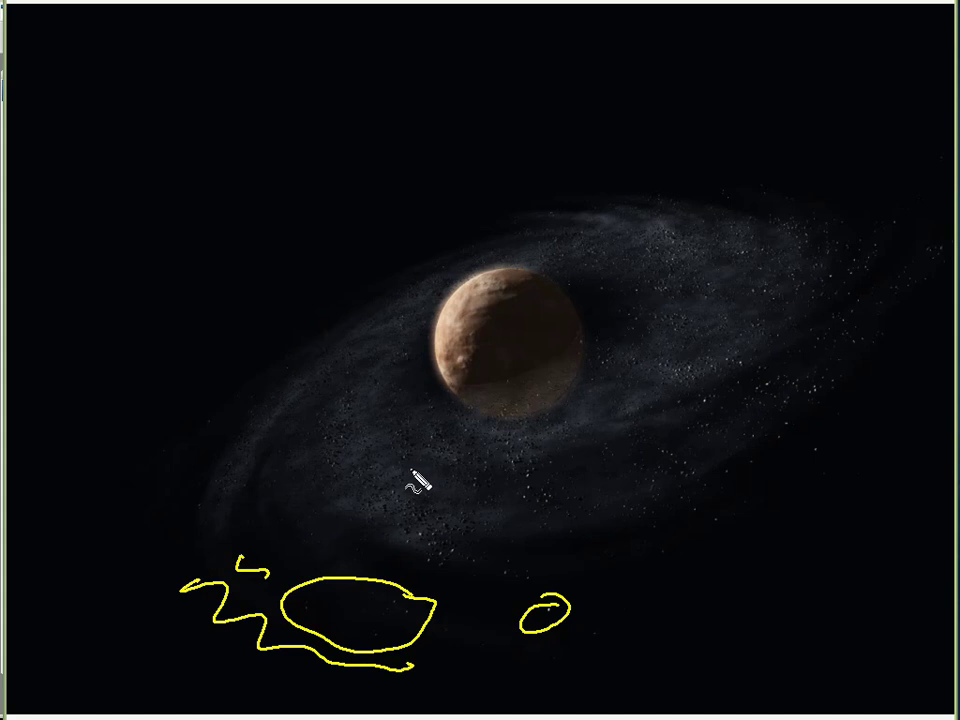
{"action": "mouse_move", "coordinate": [425, 510]}
{"action": "left_mouse_down"}
{"action": "mouse_move", "coordinate": [482, 522]}
{"action": "mouse_move", "coordinate": [495, 508]}
{"action": "mouse_move", "coordinate": [478, 513]}
{"action": "left_mouse_up"}
{"action": "key", "text": "Escape"}
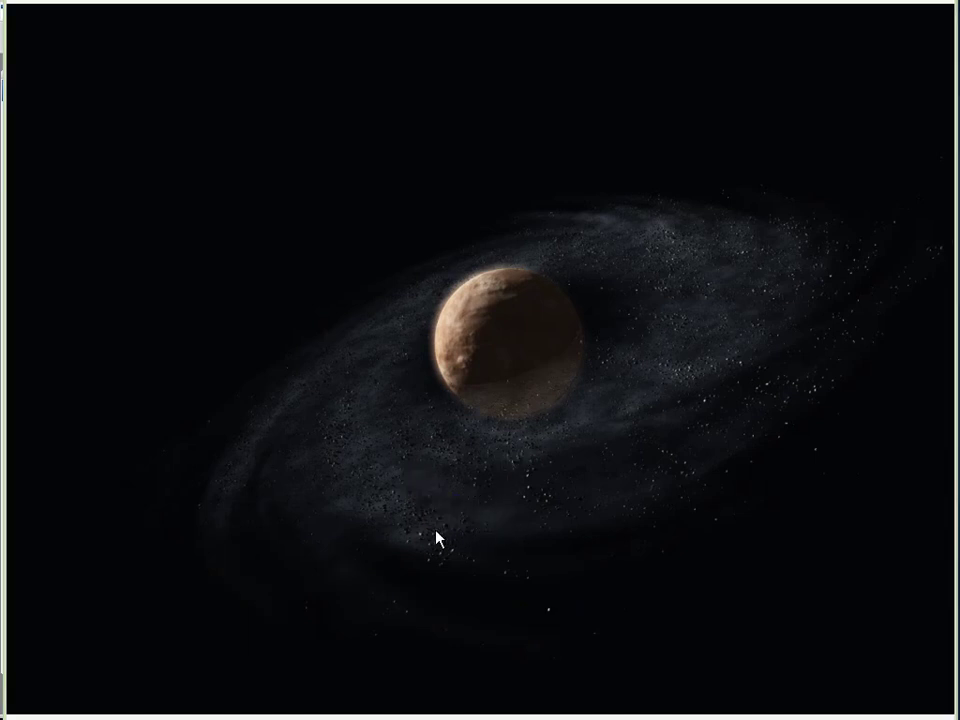
{"action": "left_click", "coordinate": [400, 606]}
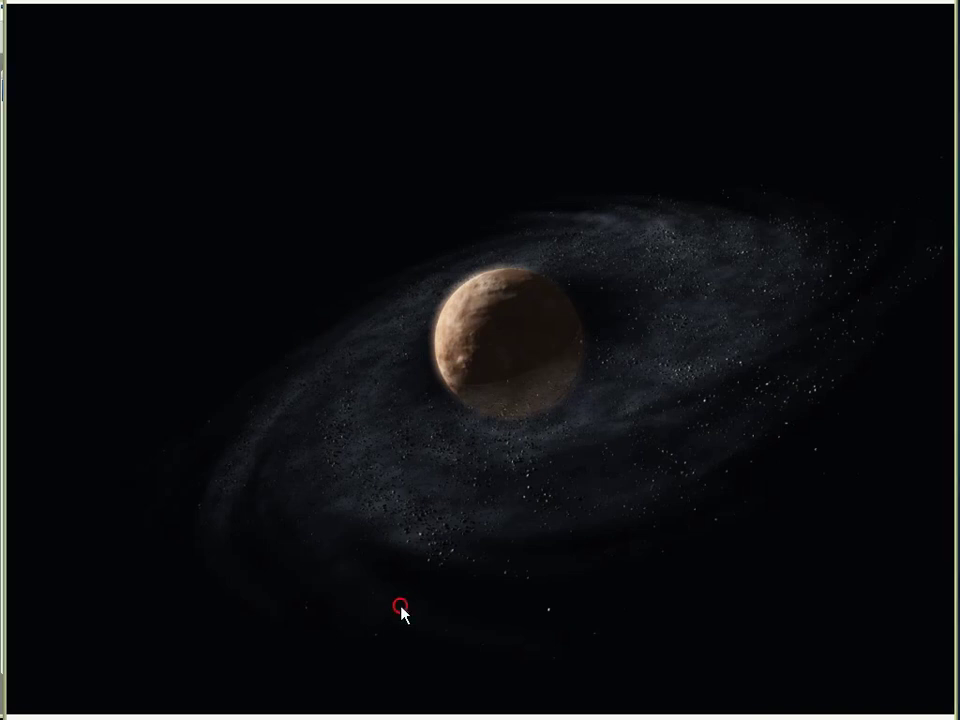
{"action": "left_click", "coordinate": [894, 370]}
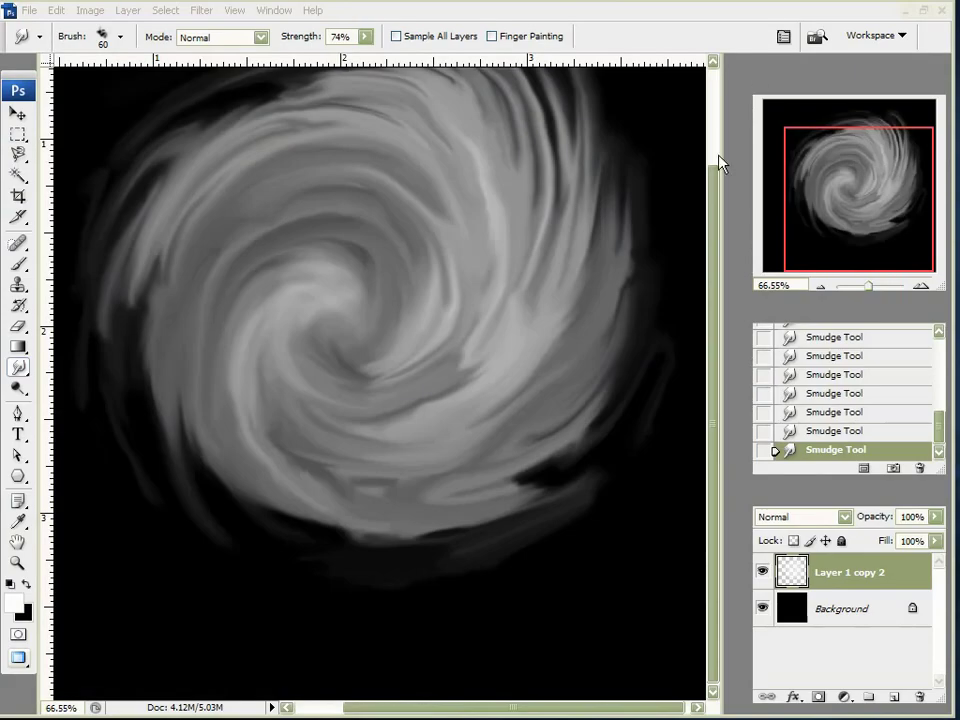
- Blend the swirl's bottom rim and extend its faint outer band toward the lower right with smudge strokes
{"action": "left_click", "coordinate": [878, 201]}
{"action": "left_click_drag", "start_coordinate": [896, 178], "coordinate": [856, 216]}
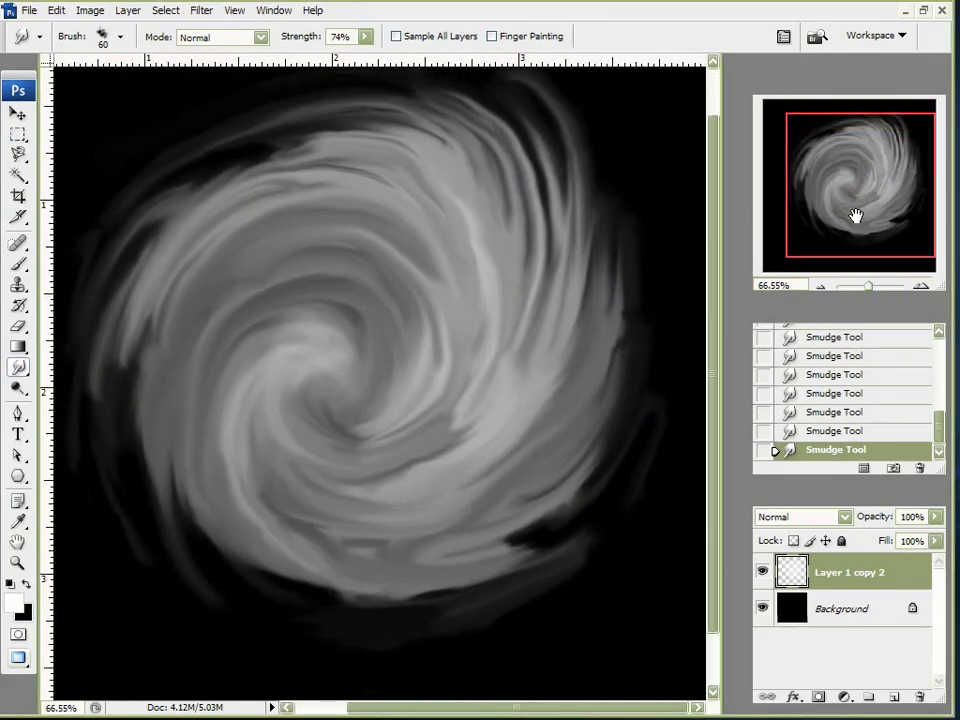
{"action": "left_click_drag", "start_coordinate": [486, 552], "coordinate": [591, 486]}
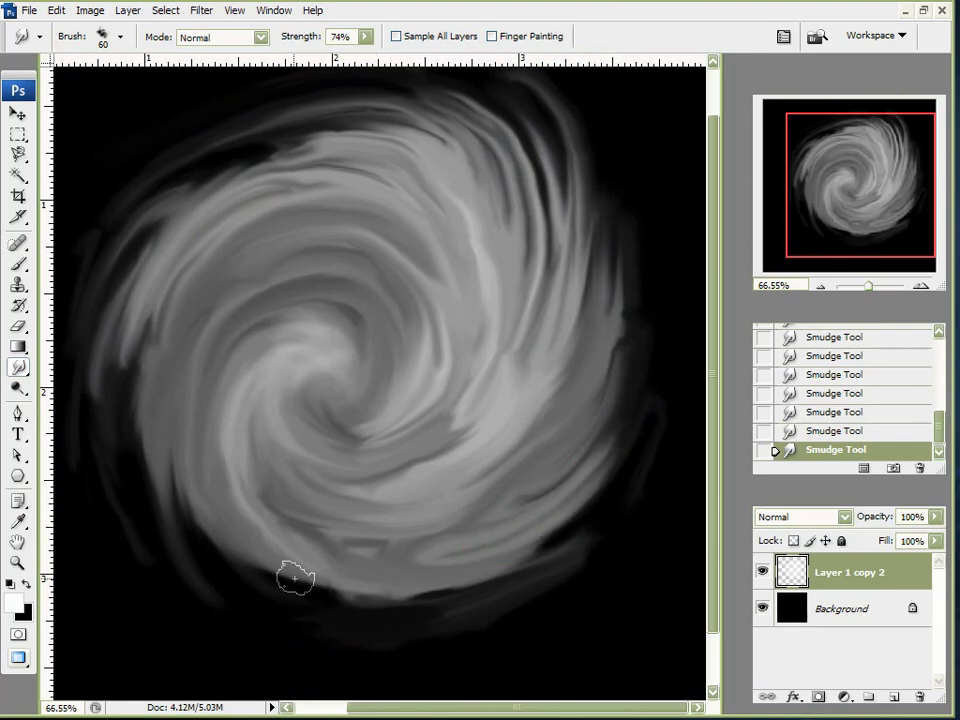
{"action": "left_click_drag", "start_coordinate": [297, 575], "coordinate": [407, 596]}
{"action": "left_click_drag", "start_coordinate": [495, 598], "coordinate": [451, 623]}
{"action": "mouse_move", "coordinate": [525, 600]}
{"action": "left_mouse_down"}
{"action": "mouse_move", "coordinate": [584, 551]}
{"action": "mouse_move", "coordinate": [504, 596]}
{"action": "left_mouse_up"}
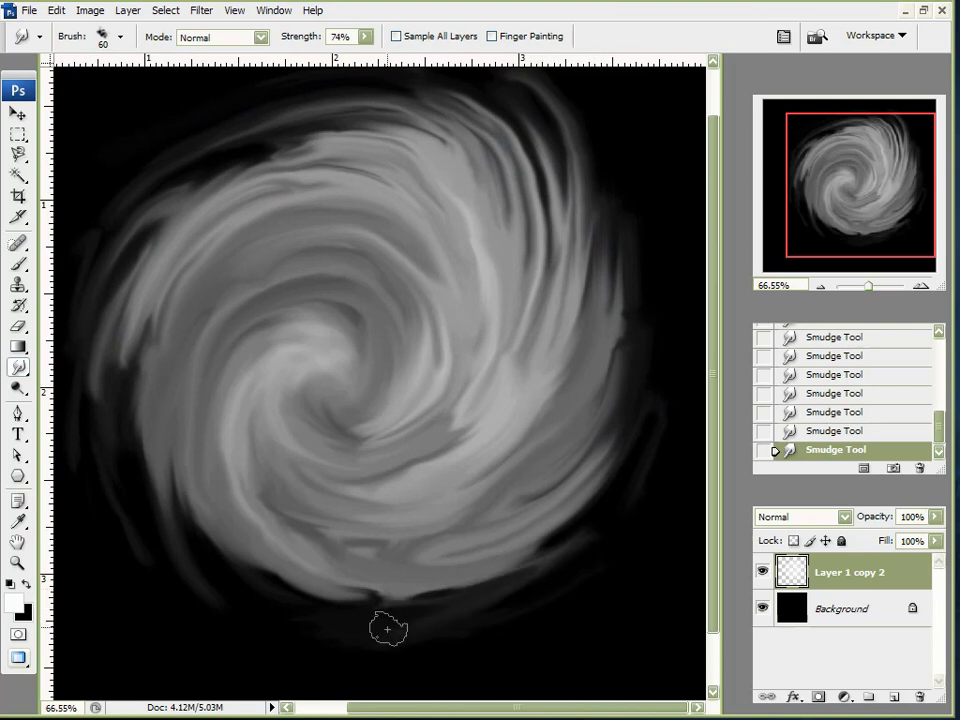
{"action": "mouse_move", "coordinate": [443, 612]}
{"action": "left_mouse_down"}
{"action": "mouse_move", "coordinate": [645, 521]}
{"action": "mouse_move", "coordinate": [551, 564]}
{"action": "left_mouse_up"}
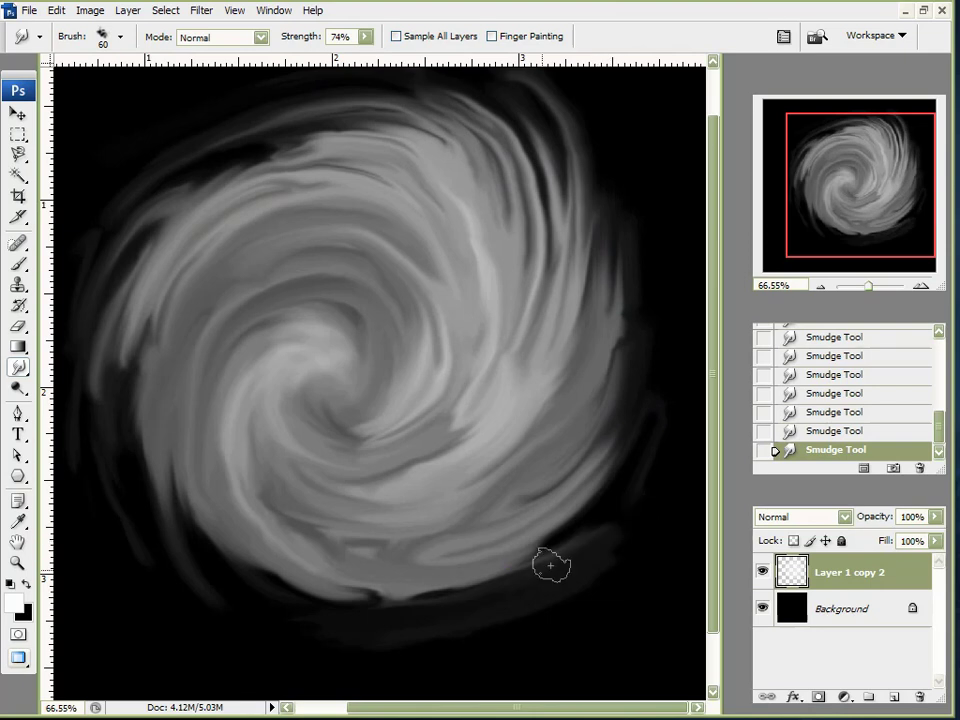
- Sweep faint outer wisps up along the swirl's right side toward its upper-right corner
{"action": "scroll", "coordinate": [611, 317], "scroll_direction": "up", "scroll_amount": 1}
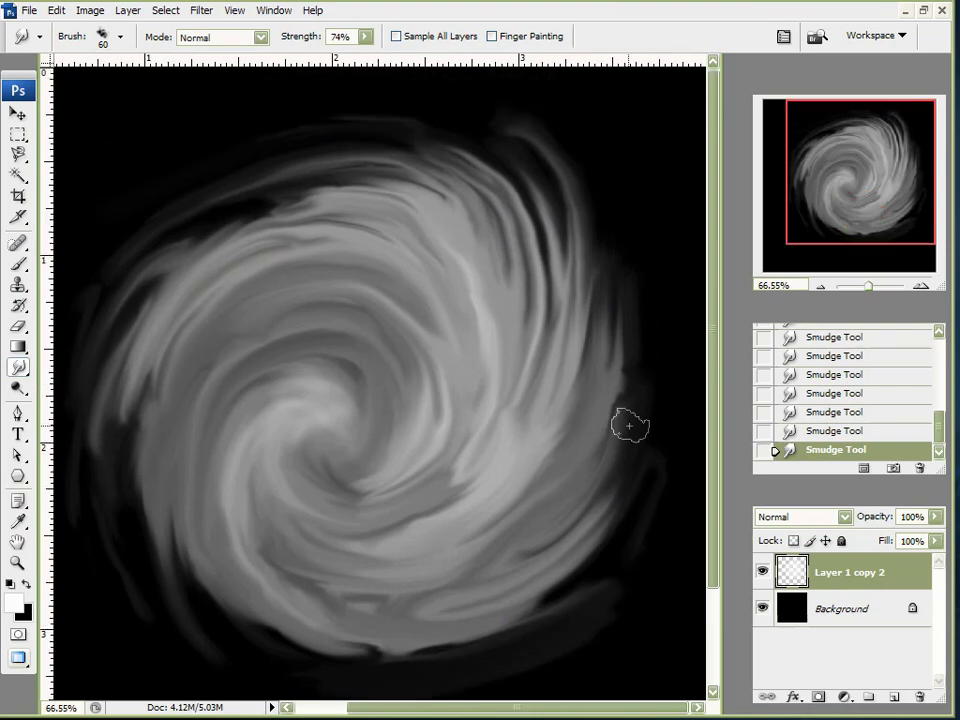
{"action": "left_click_drag", "start_coordinate": [643, 429], "coordinate": [630, 476]}
{"action": "mouse_move", "coordinate": [651, 407]}
{"action": "left_mouse_down"}
{"action": "mouse_move", "coordinate": [658, 399]}
{"action": "mouse_move", "coordinate": [656, 422]}
{"action": "mouse_move", "coordinate": [640, 196]}
{"action": "left_mouse_up"}
{"action": "mouse_move", "coordinate": [662, 369]}
{"action": "left_mouse_down"}
{"action": "mouse_move", "coordinate": [654, 210]}
{"action": "mouse_move", "coordinate": [620, 78]}
{"action": "left_mouse_up"}
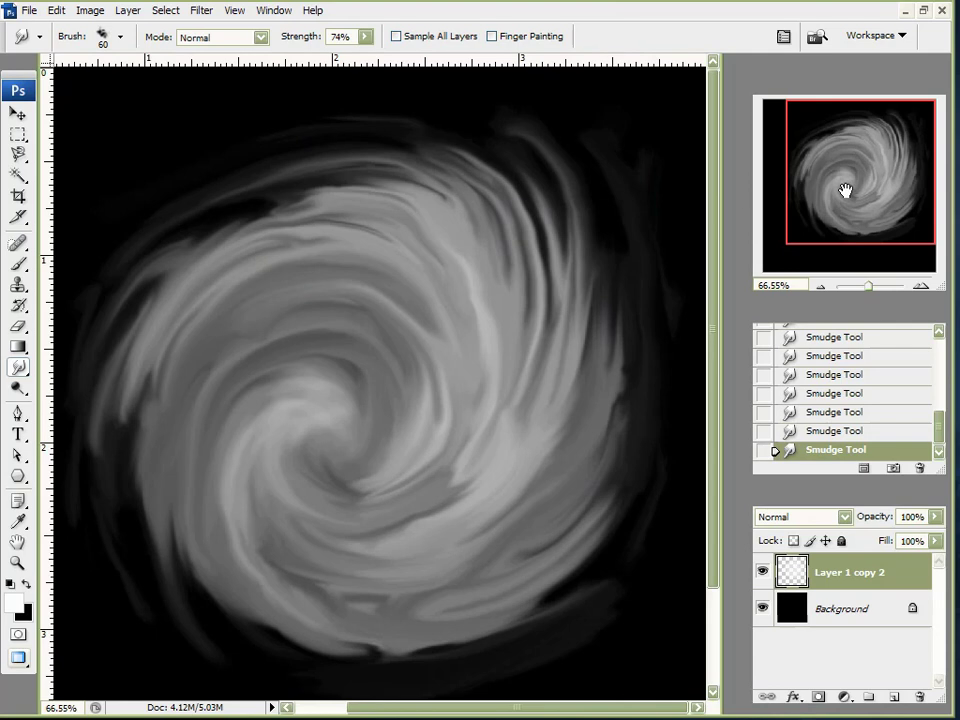
- Save the swirl to the Desktop as a JPEG named Test Disp Map, with quality 12 and Baseline ("Standard") format
{"action": "left_click", "coordinate": [30, 14]}
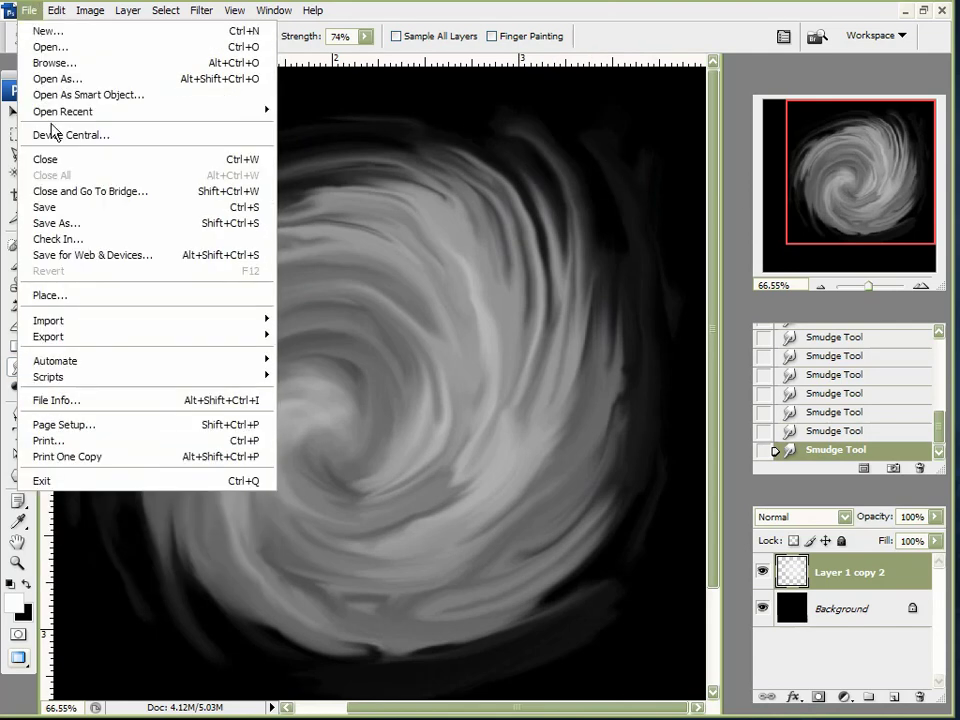
{"action": "left_click", "coordinate": [42, 223]}
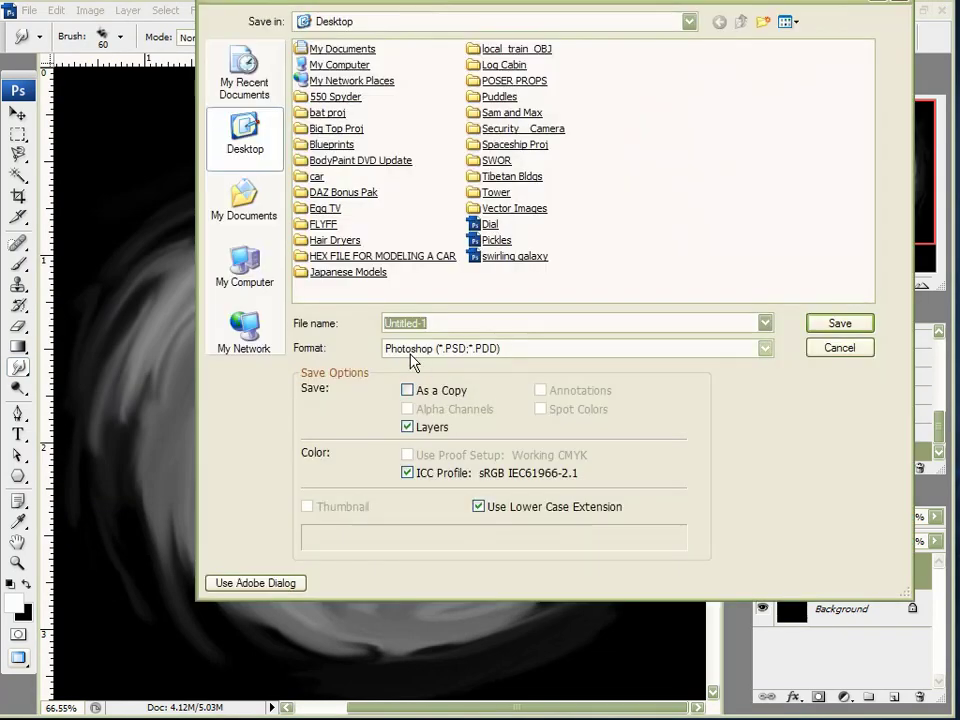
{"action": "left_click", "coordinate": [410, 348]}
{"action": "left_click", "coordinate": [430, 476]}
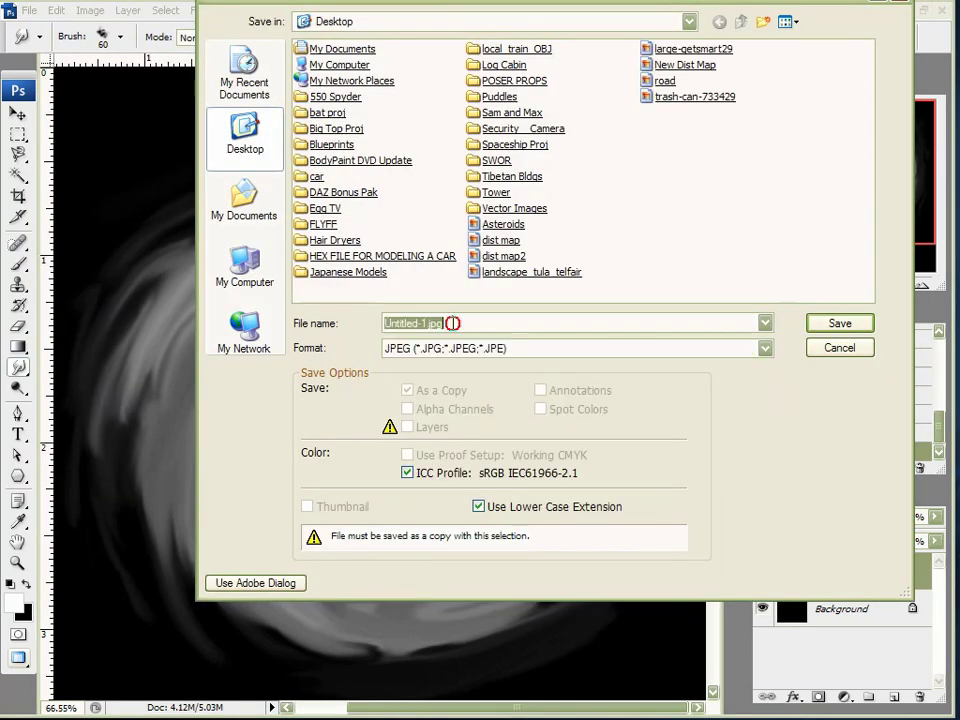
{"action": "type", "text": "Test Disp Map"}
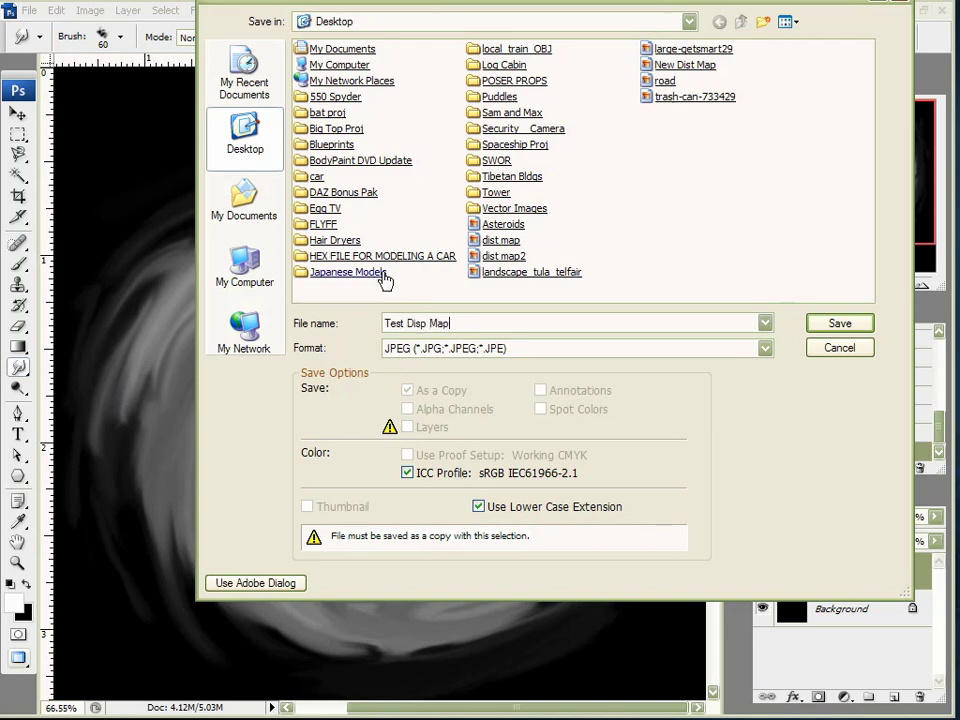
{"action": "left_click", "coordinate": [836, 325]}
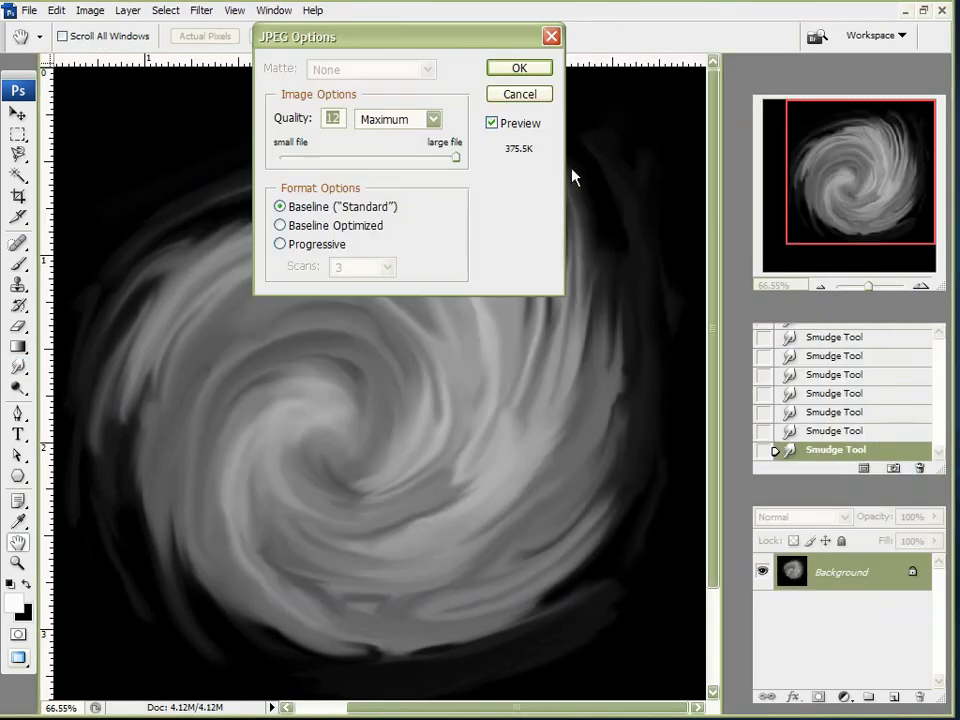
{"action": "left_click", "coordinate": [517, 63]}
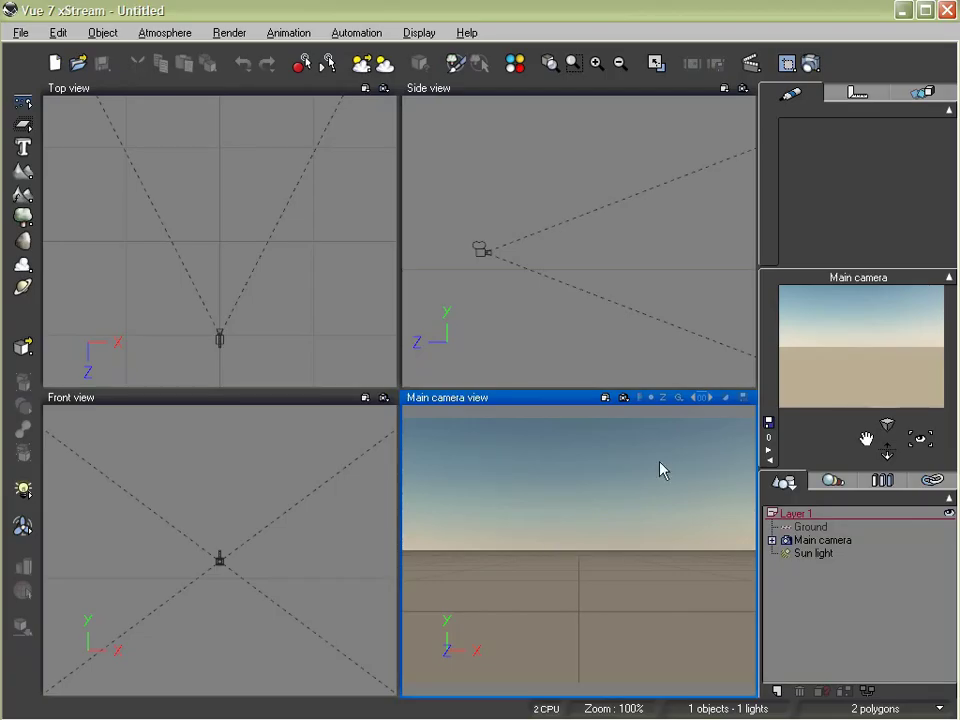
- Switch to Vue 7 xStream and delete the Ground plane from the scene
{"action": "left_click", "coordinate": [810, 527]}
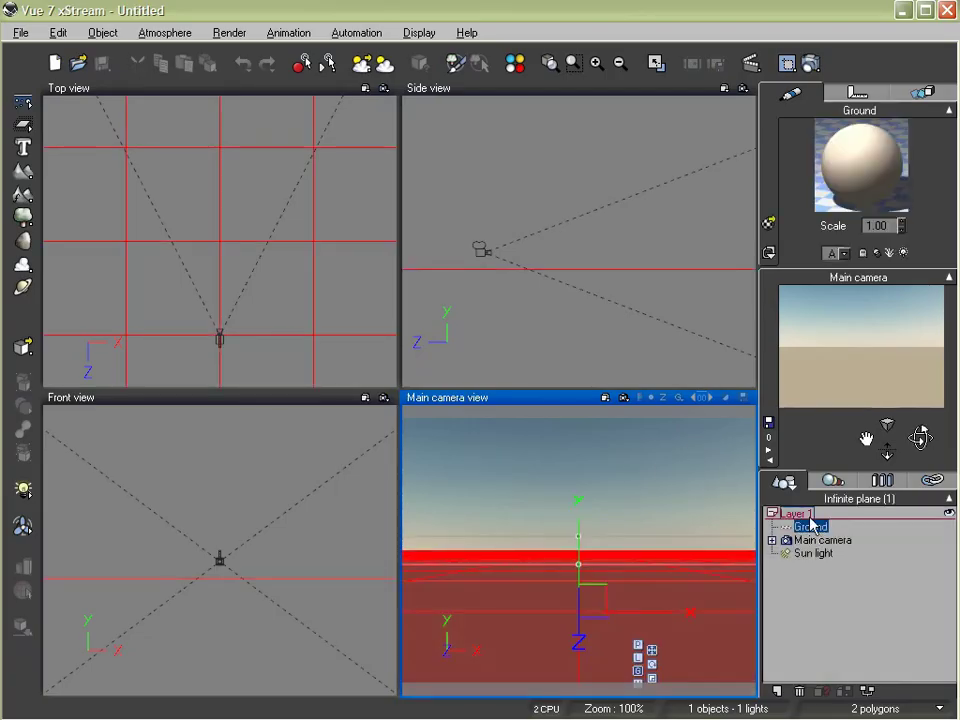
{"action": "key", "text": "Delete"}
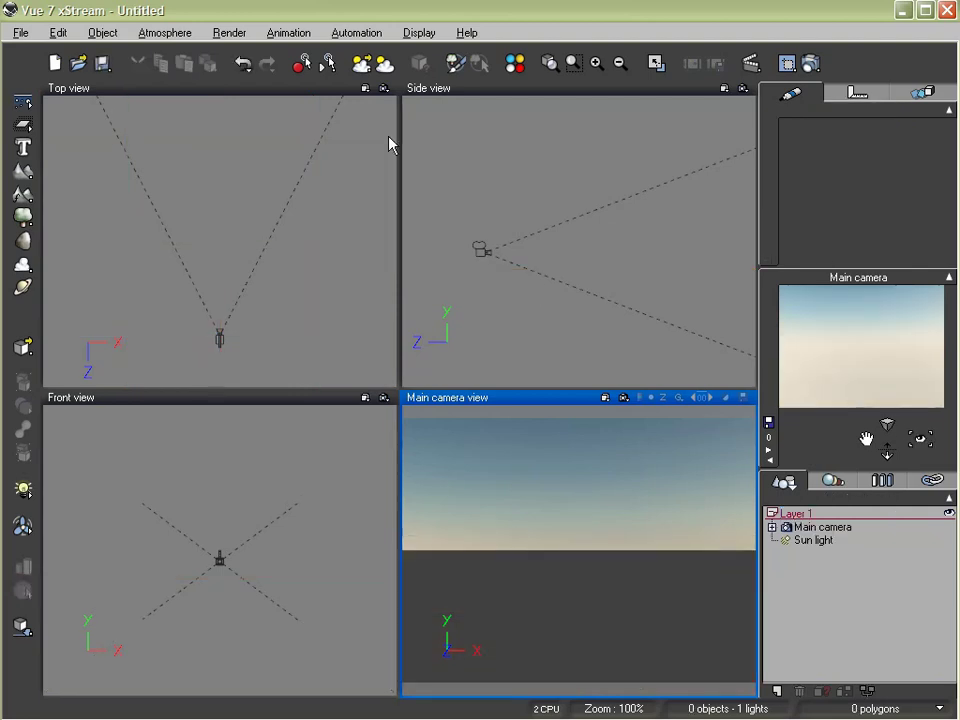
- Load the Outer Space atmosphere from the Others collection under Effects
{"action": "left_click", "coordinate": [362, 65]}
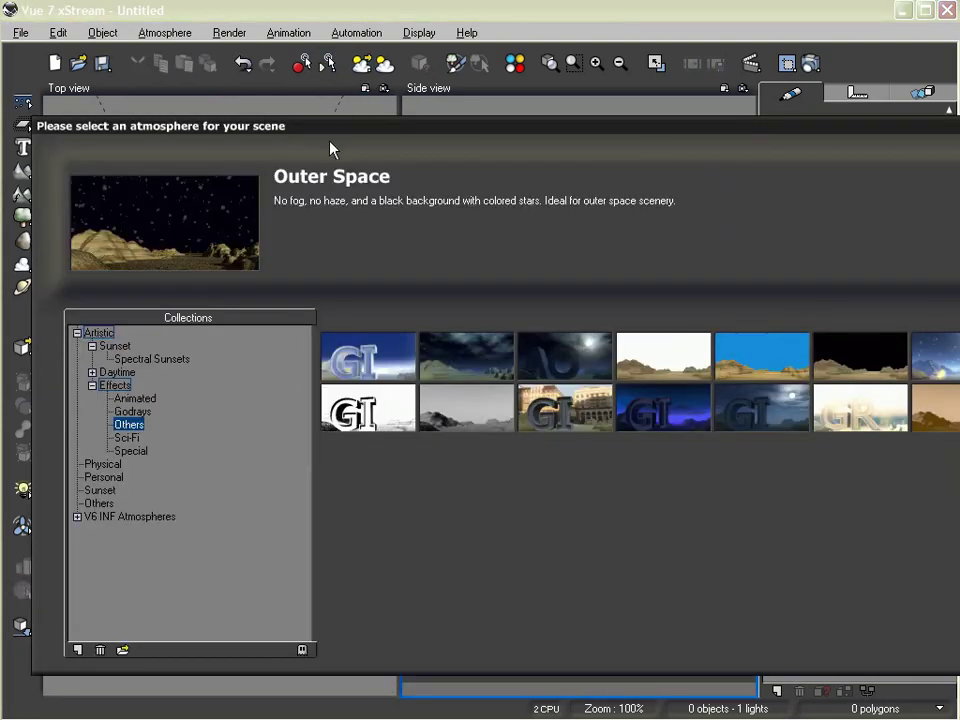
{"action": "left_click_drag", "start_coordinate": [289, 128], "coordinate": [261, 95]}
{"action": "left_click", "coordinate": [96, 392]}
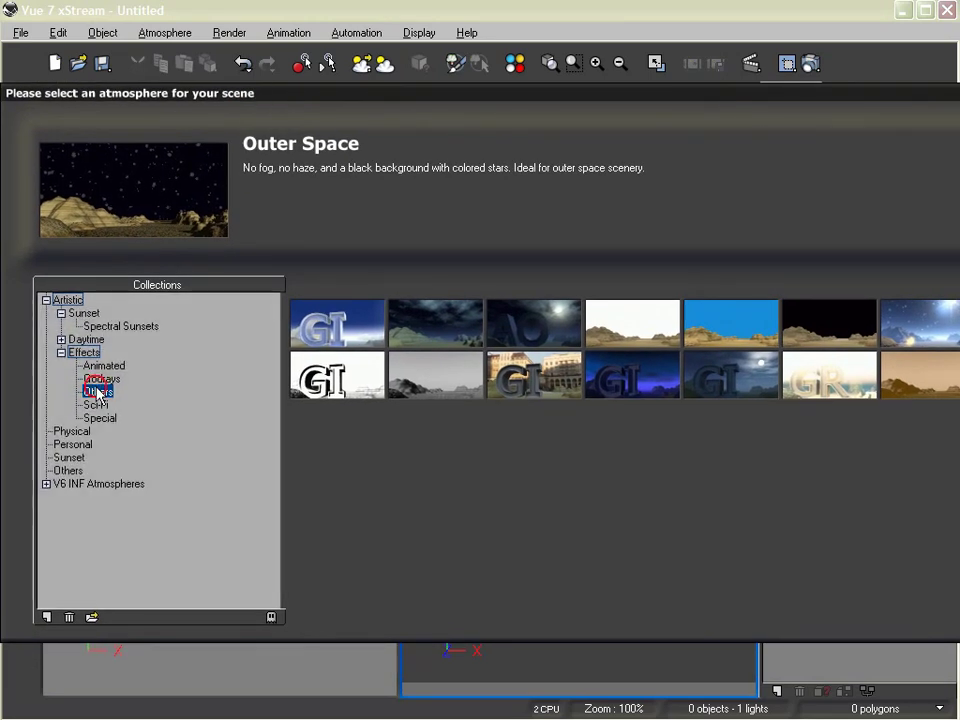
{"action": "left_click", "coordinate": [640, 478]}
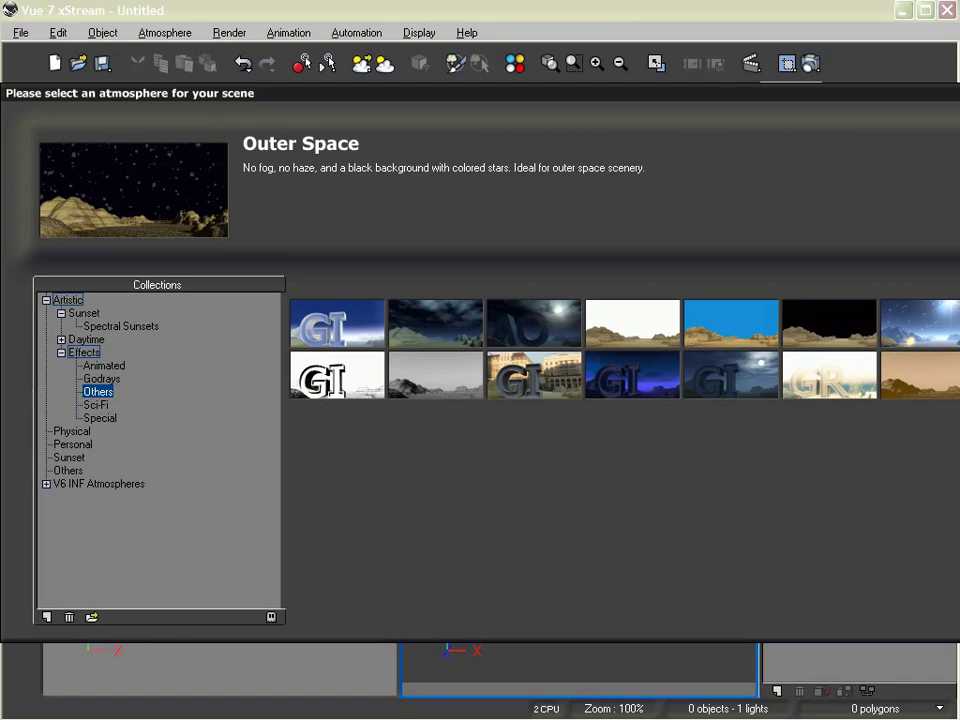
{"action": "key", "text": "Return"}
- Turn off the stars in the atmosphere's effects settings
{"action": "left_click", "coordinate": [386, 64]}
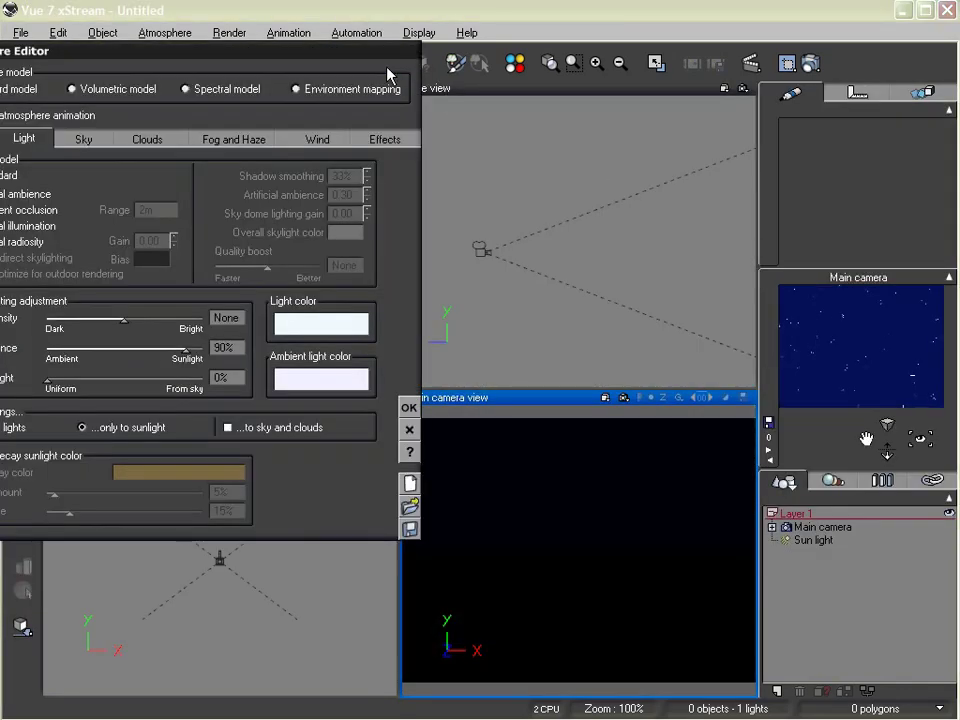
{"action": "left_click", "coordinate": [383, 139]}
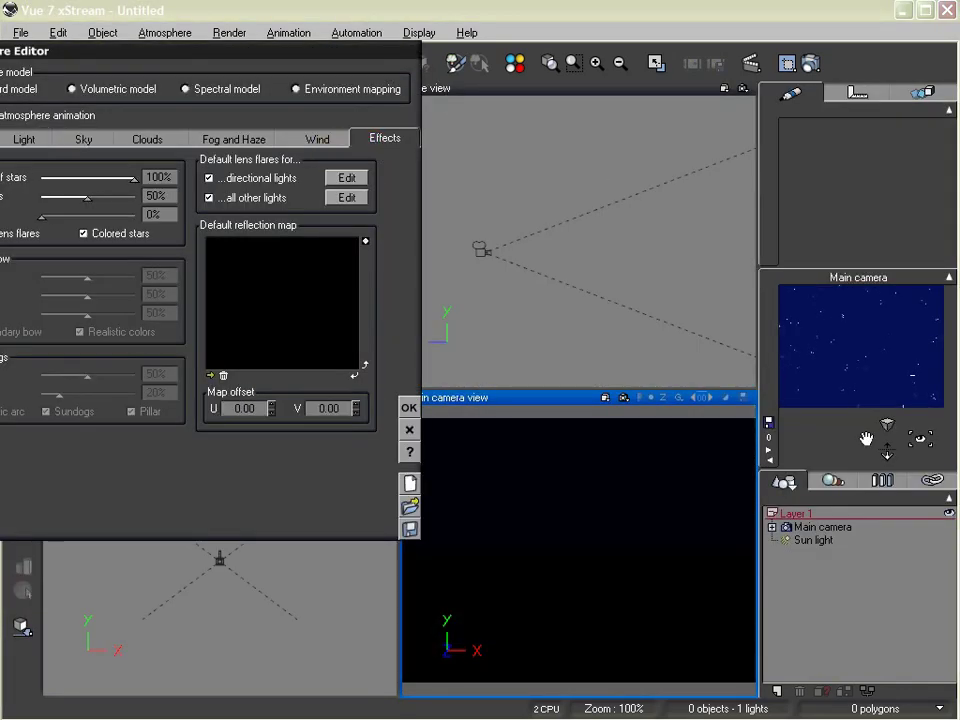
{"action": "left_click", "coordinate": [2, 159]}
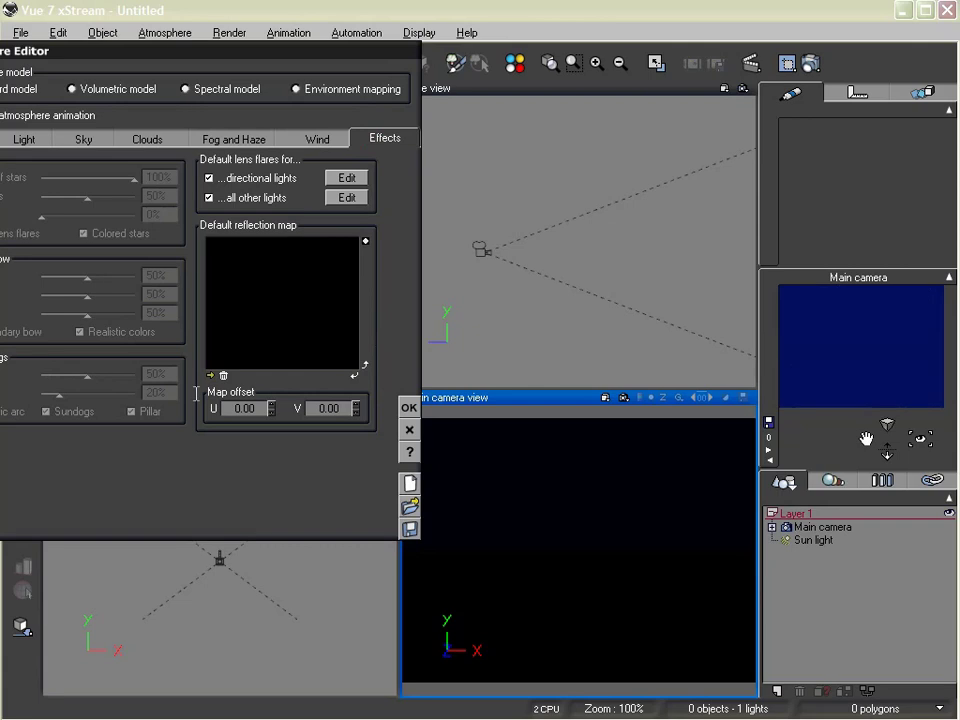
{"action": "left_click", "coordinate": [406, 404]}
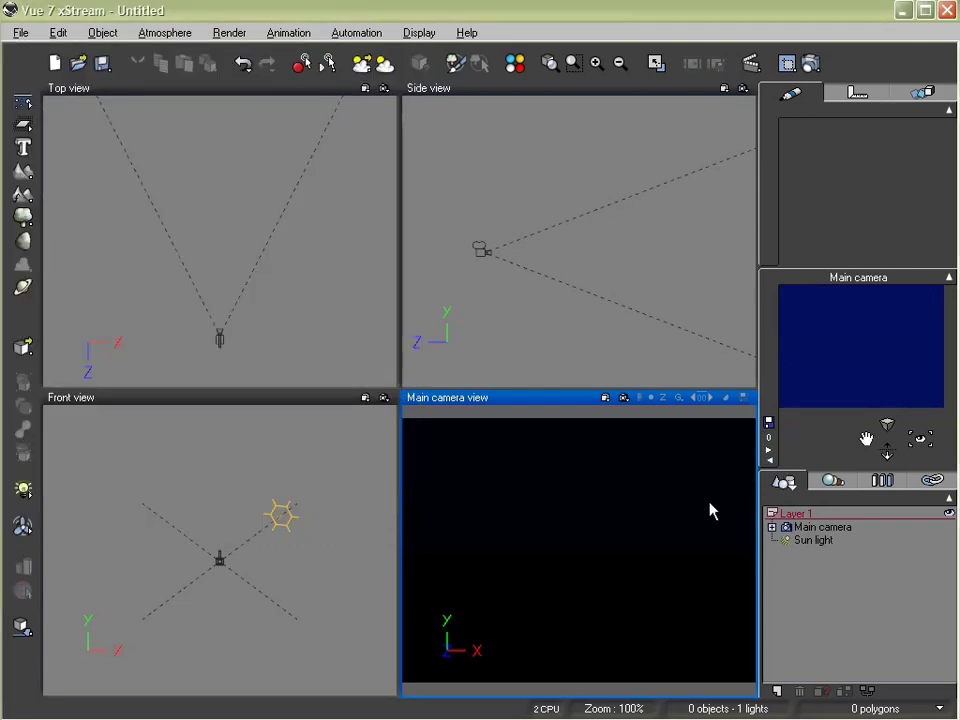
- Create a second layer and add a sphere to it
{"action": "left_click", "coordinate": [778, 690]}
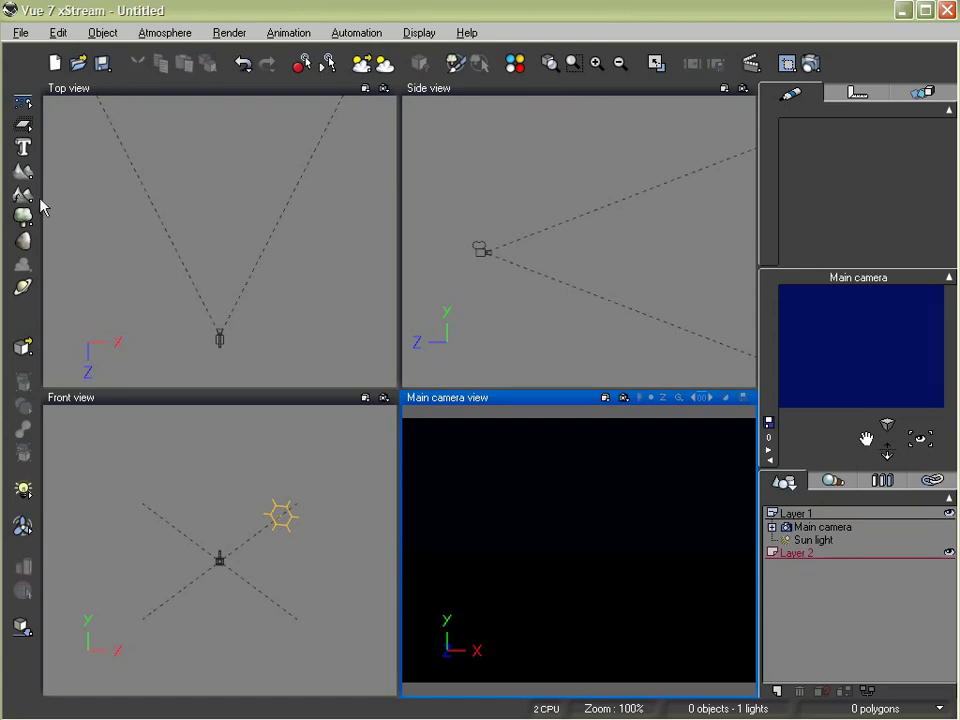
{"action": "left_click", "coordinate": [23, 125]}
{"action": "left_click", "coordinate": [41, 131]}
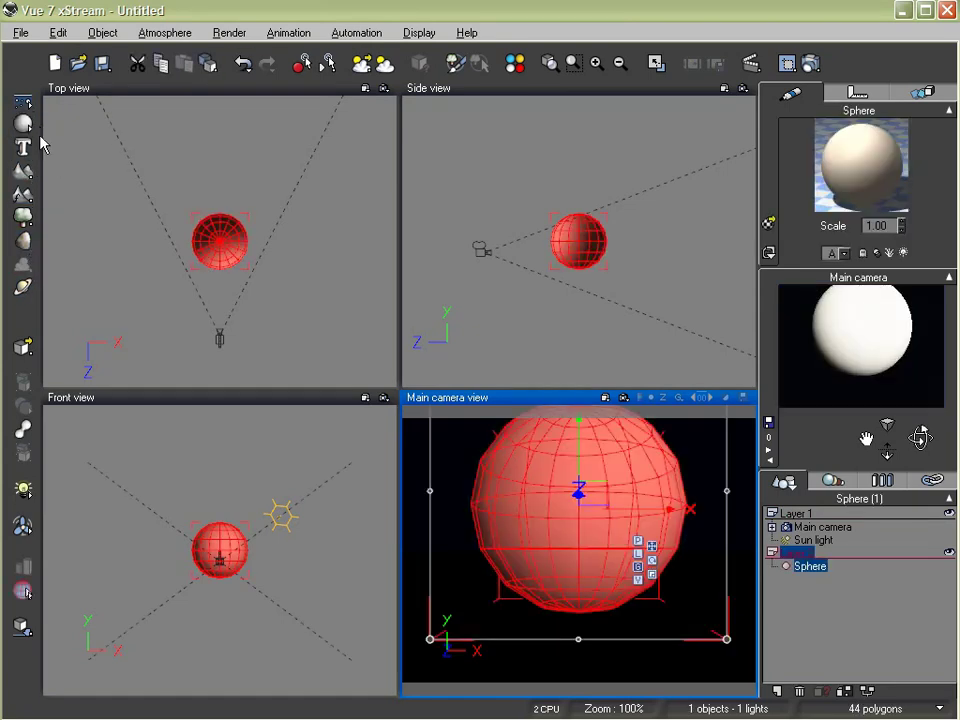
- Add a plane through the sphere's middle and enlarge it uniformly to about 17.46 m in X and Z
{"action": "left_click", "coordinate": [23, 124]}
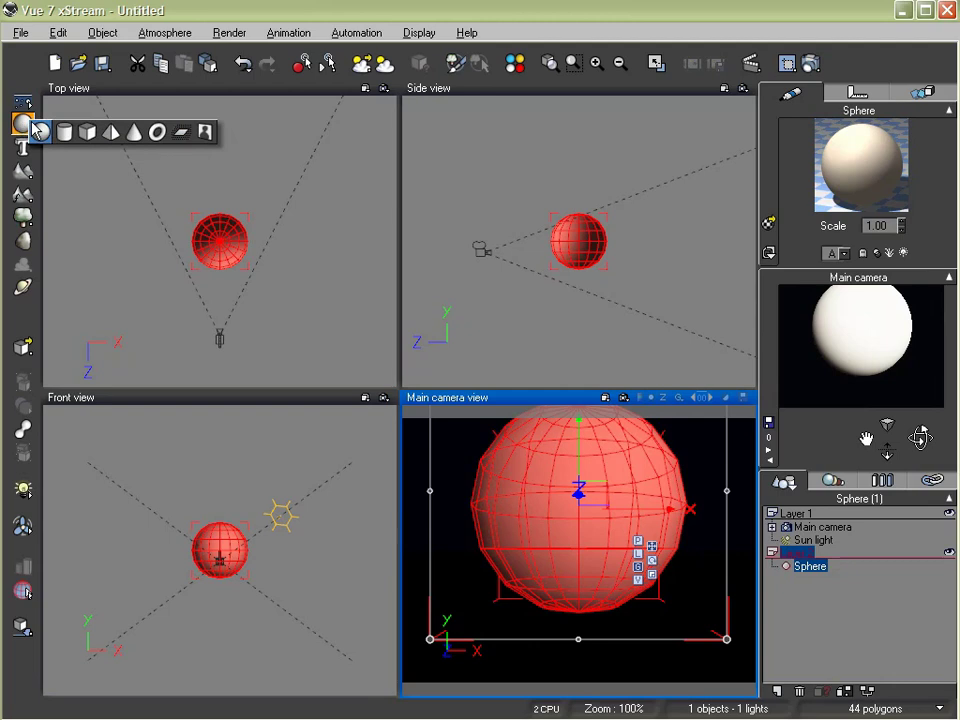
{"action": "left_click", "coordinate": [181, 133]}
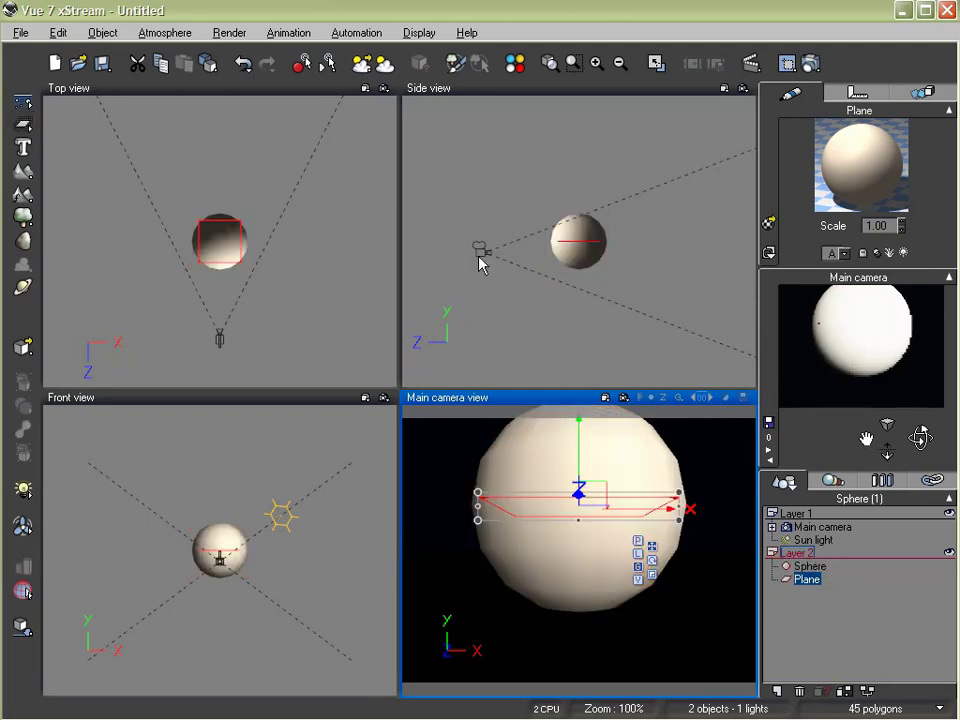
{"action": "left_click", "coordinate": [858, 92]}
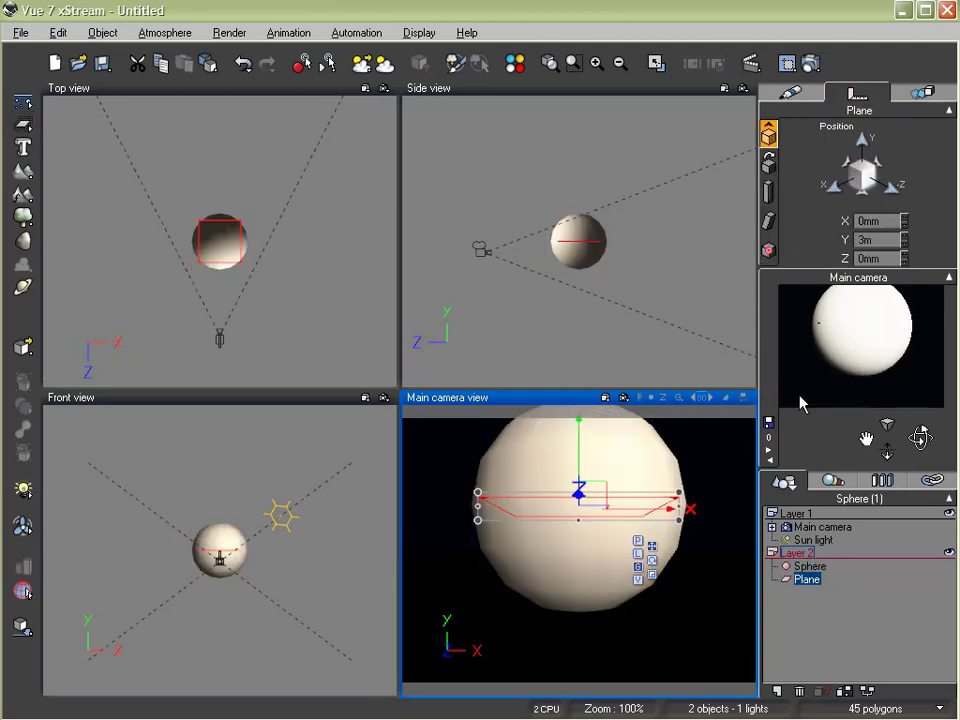
{"action": "left_click", "coordinate": [768, 190]}
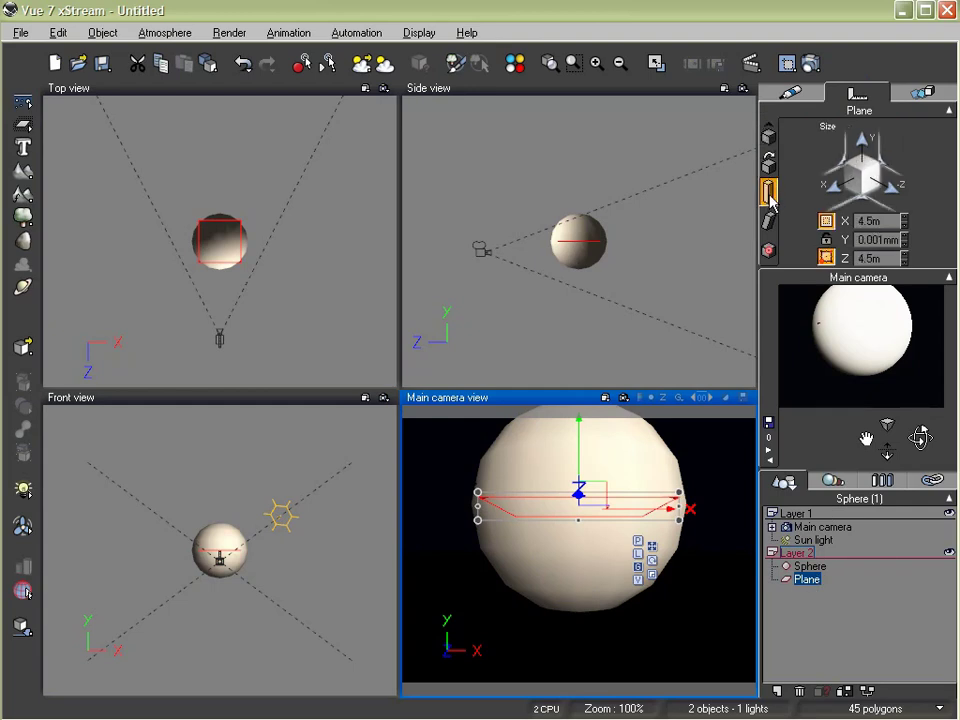
{"action": "left_click_drag", "start_coordinate": [860, 175], "coordinate": [862, 176]}
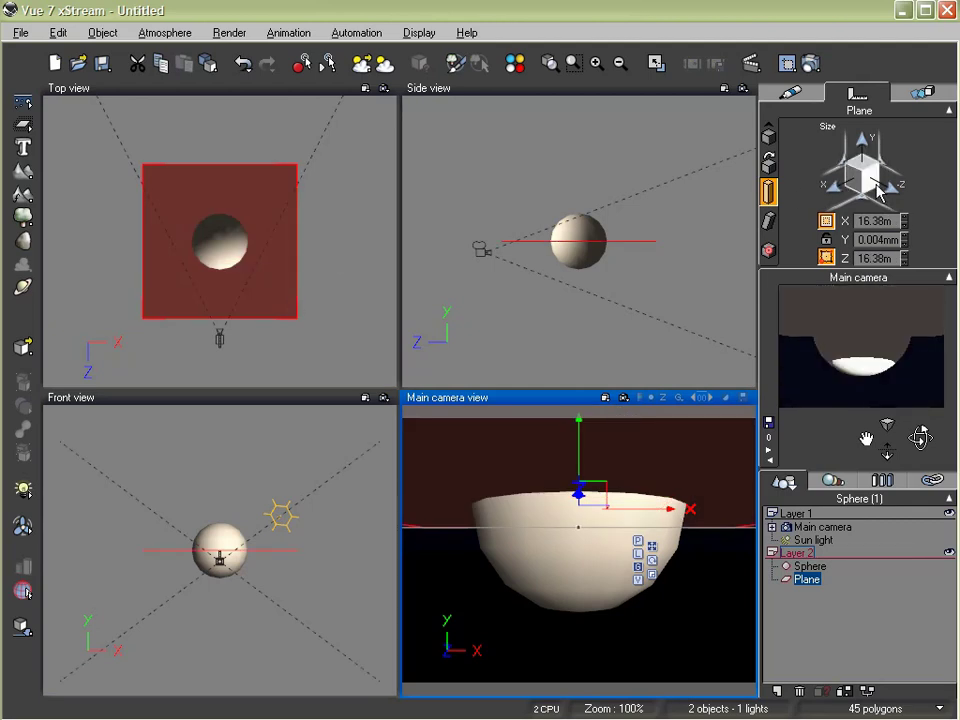
{"action": "left_click_drag", "start_coordinate": [866, 182], "coordinate": [870, 178]}
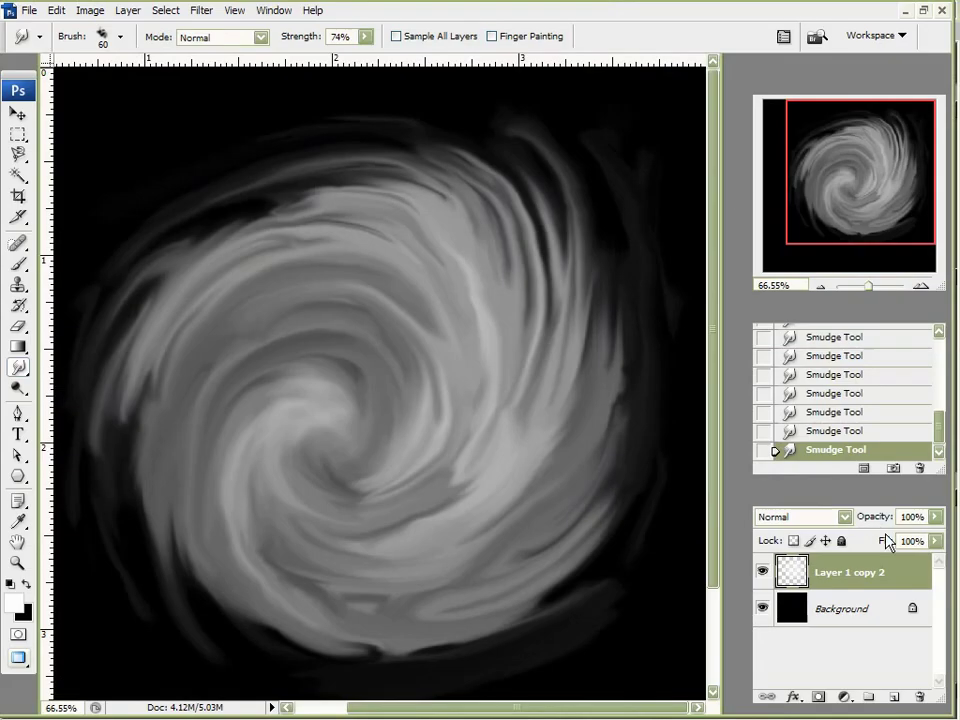
- Switch to Photoshop and, on a new layer, fill a circular selection over the swirl's middle with black
{"action": "left_click", "coordinate": [893, 696]}
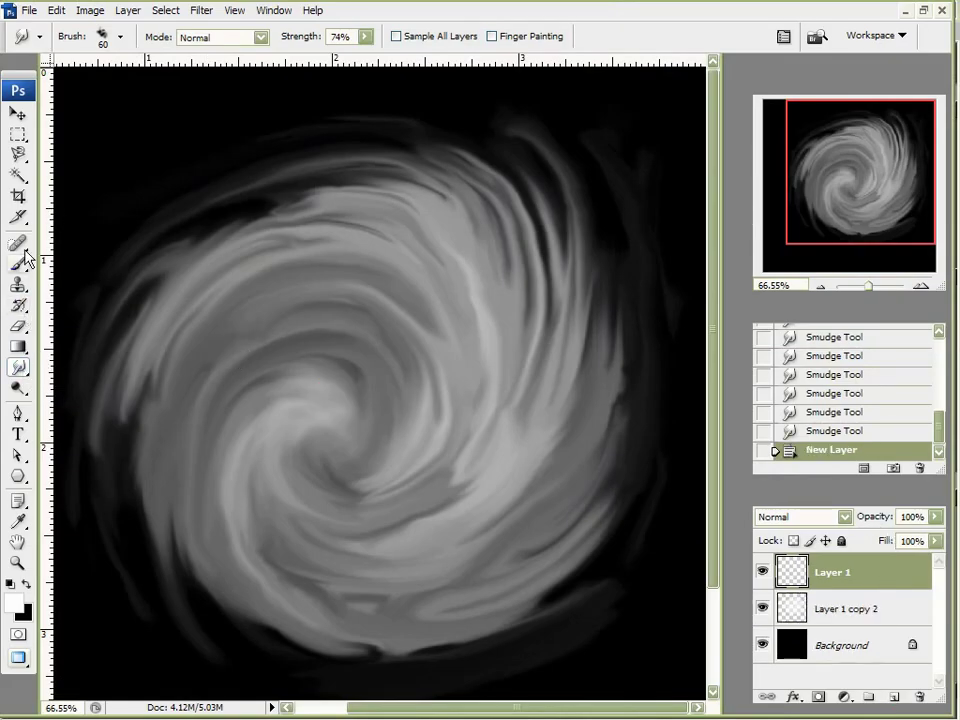
{"action": "left_click", "coordinate": [18, 133]}
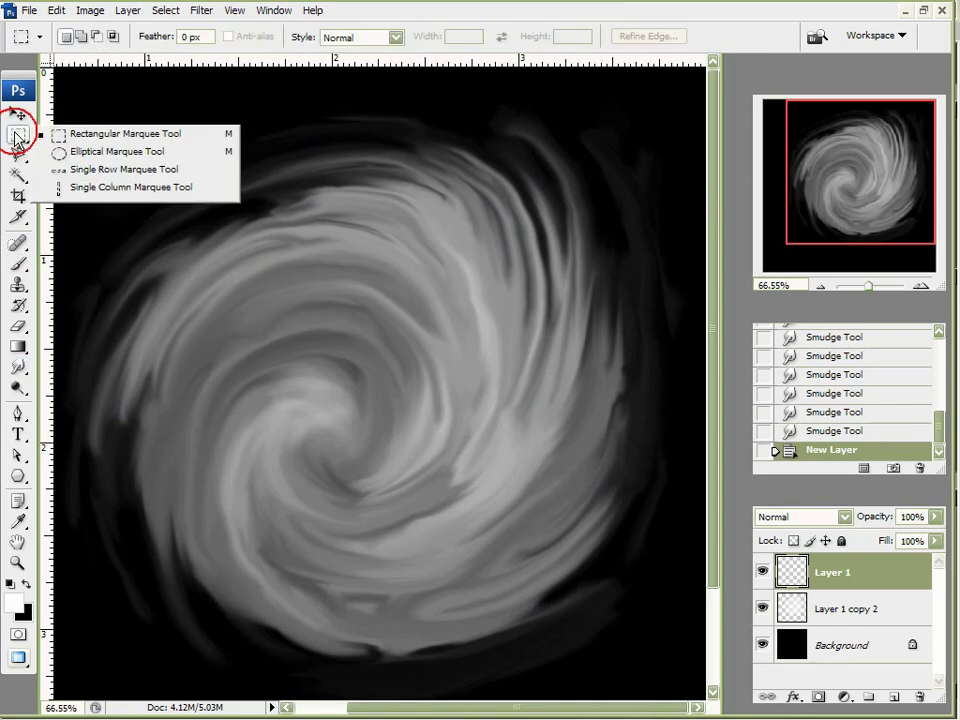
{"action": "left_click", "coordinate": [73, 152]}
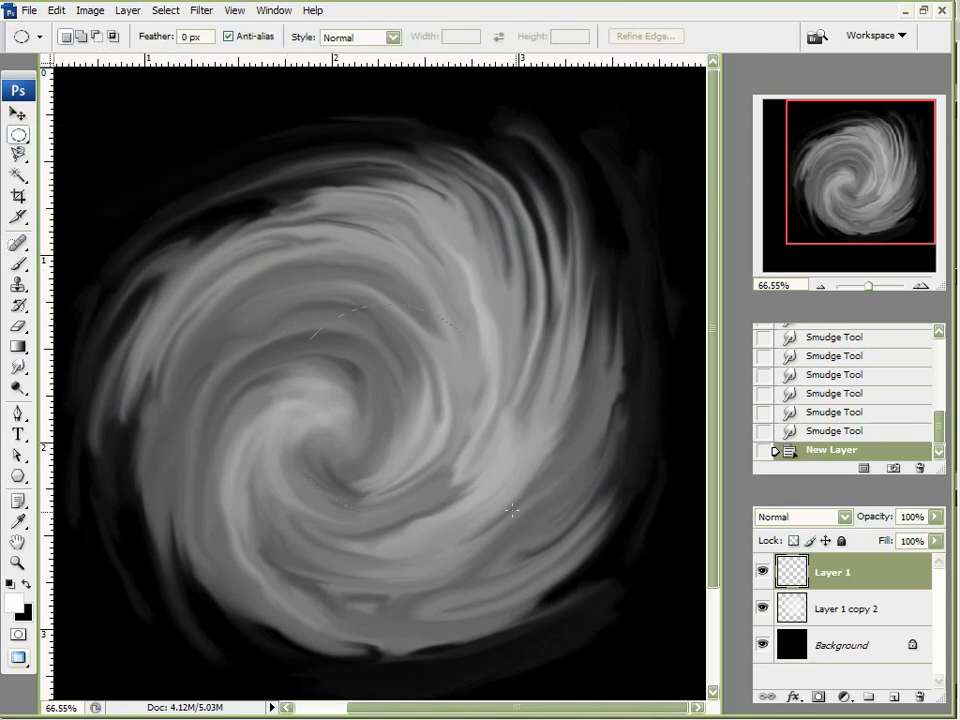
{"action": "left_click_drag", "start_coordinate": [532, 515], "coordinate": [617, 553]}
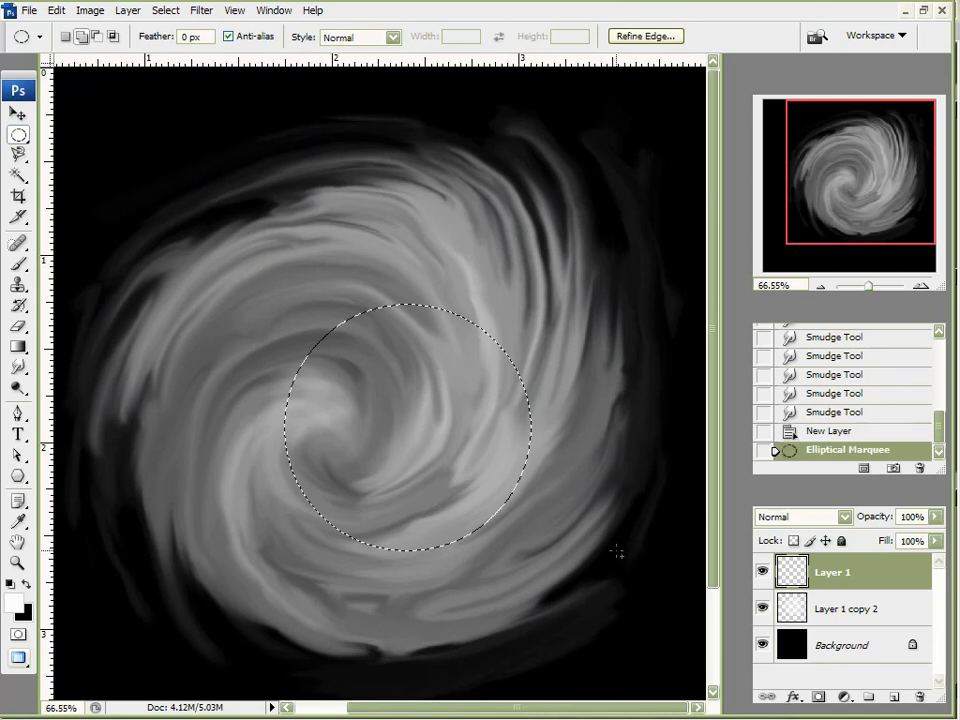
{"action": "left_click", "coordinate": [10, 584]}
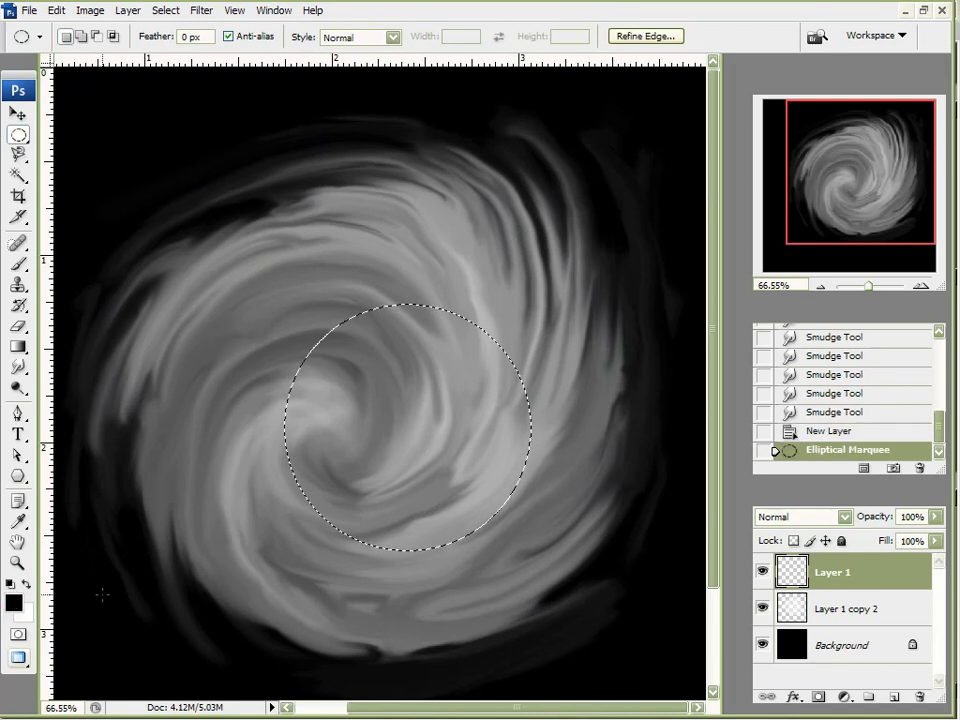
{"action": "key", "text": "alt+BackSpace"}
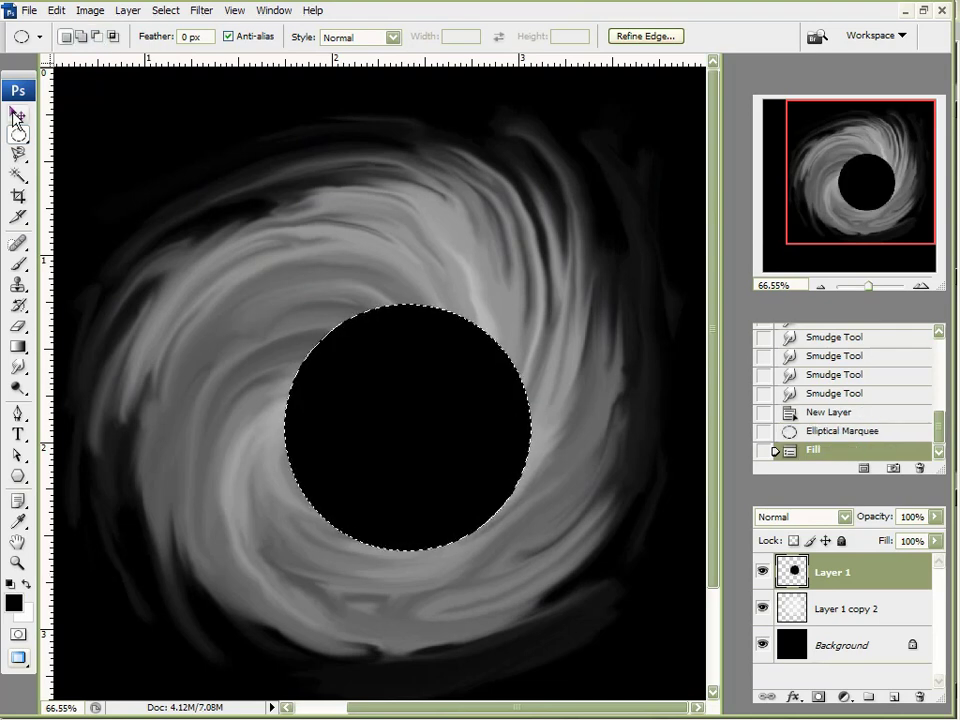
- Deselect and move the black circle slightly up and left toward the swirl's centre
{"action": "left_click", "coordinate": [17, 115]}
{"action": "key", "text": "ctrl+d"}
{"action": "left_click", "coordinate": [455, 392]}
{"action": "left_click_drag", "start_coordinate": [455, 392], "coordinate": [429, 380]}
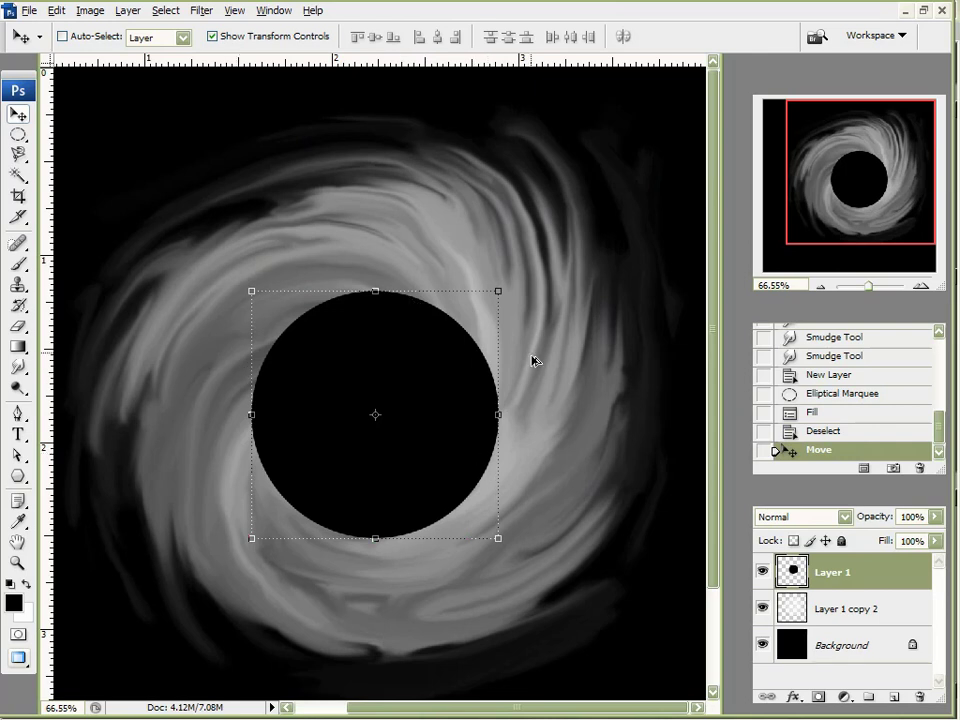
- Scale the black circle to about 120.5% and nudge it into place over the swirl's centre
{"action": "left_click_drag", "start_coordinate": [499, 291], "coordinate": [520, 263]}
{"action": "left_click_drag", "start_coordinate": [471, 358], "coordinate": [480, 339]}
{"action": "key", "text": "Left"}
{"action": "key", "text": "Left"}
{"action": "key", "text": "Right"}
{"action": "key", "text": "Right"}
{"action": "key", "text": "Right"}
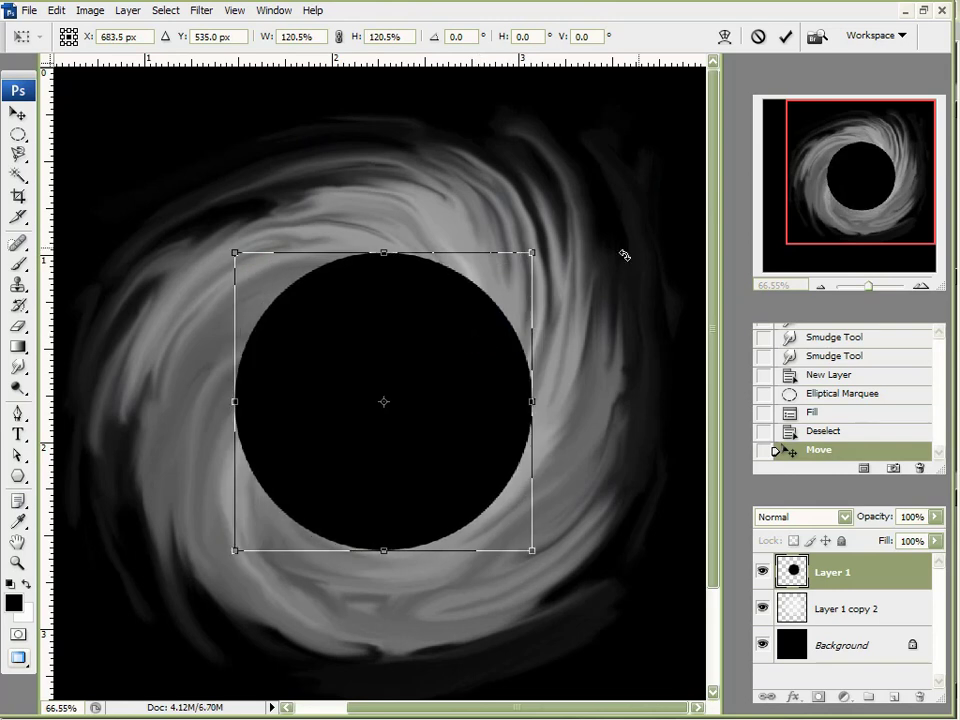
{"action": "left_click", "coordinate": [786, 36]}
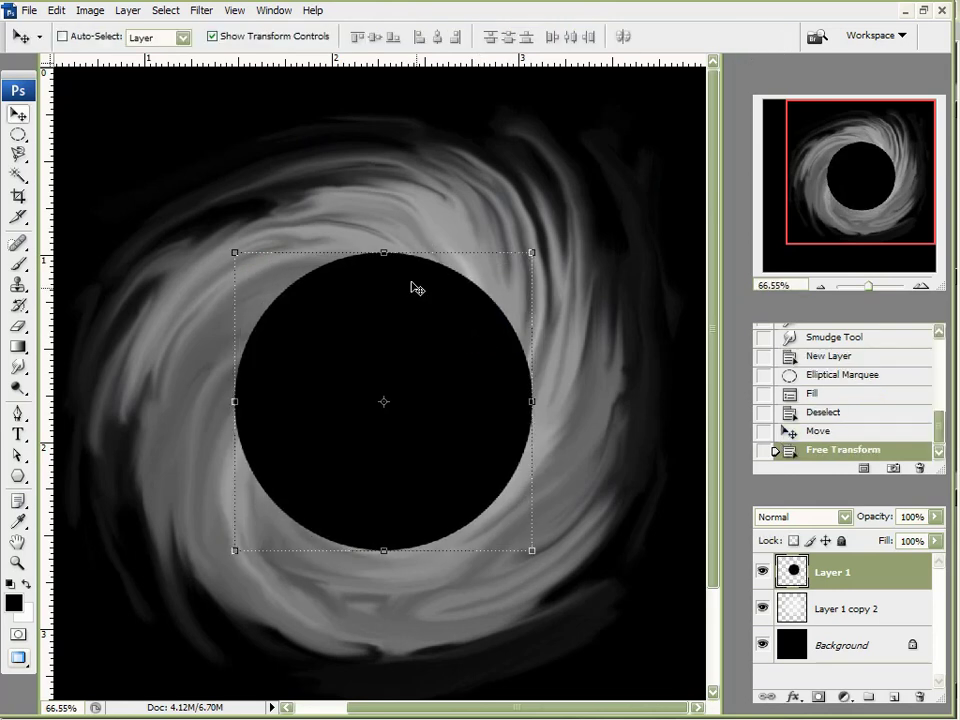
- Soften the black circle with a Gaussian Blur of radius 51.4 pixels
{"action": "left_click", "coordinate": [201, 12]}
{"action": "mouse_move", "coordinate": [242, 190]}
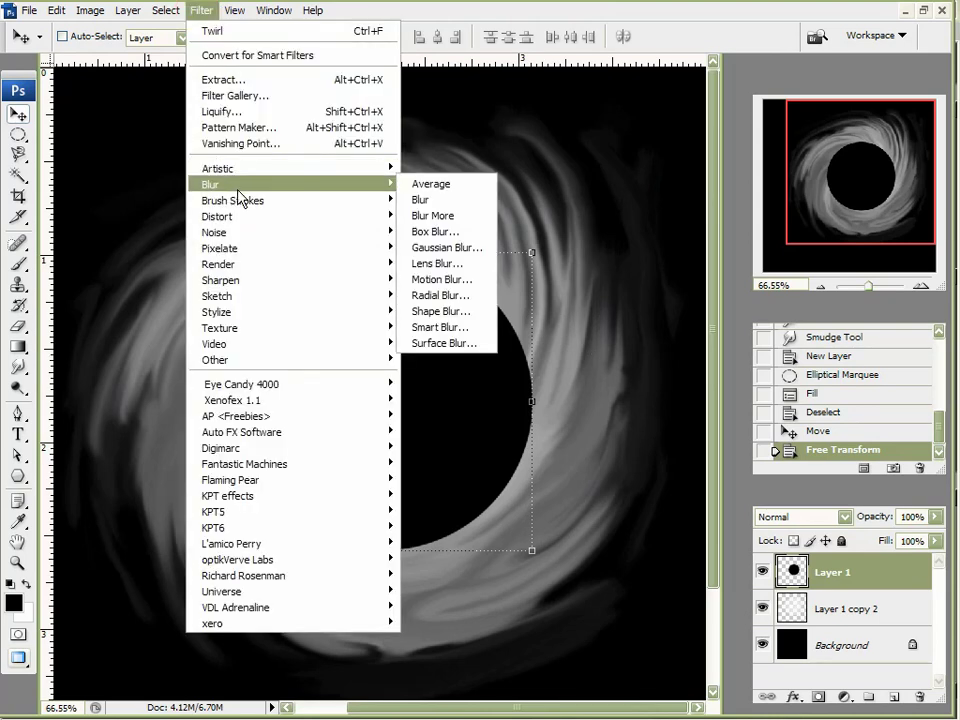
{"action": "left_click", "coordinate": [446, 247]}
{"action": "left_click_drag", "start_coordinate": [668, 199], "coordinate": [687, 200]}
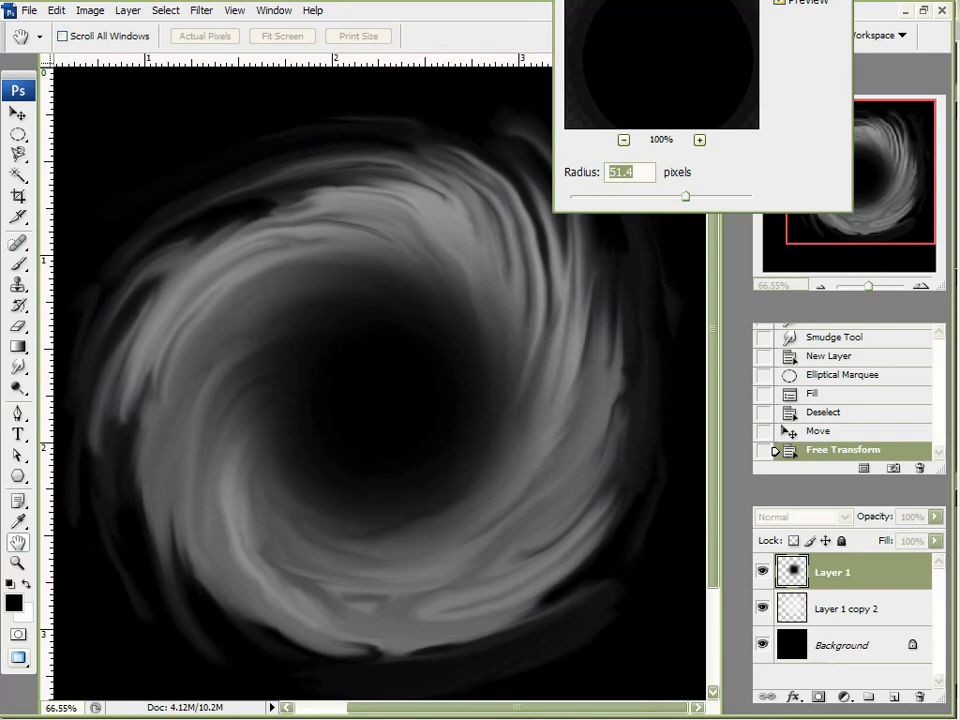
{"action": "key", "text": "Return"}
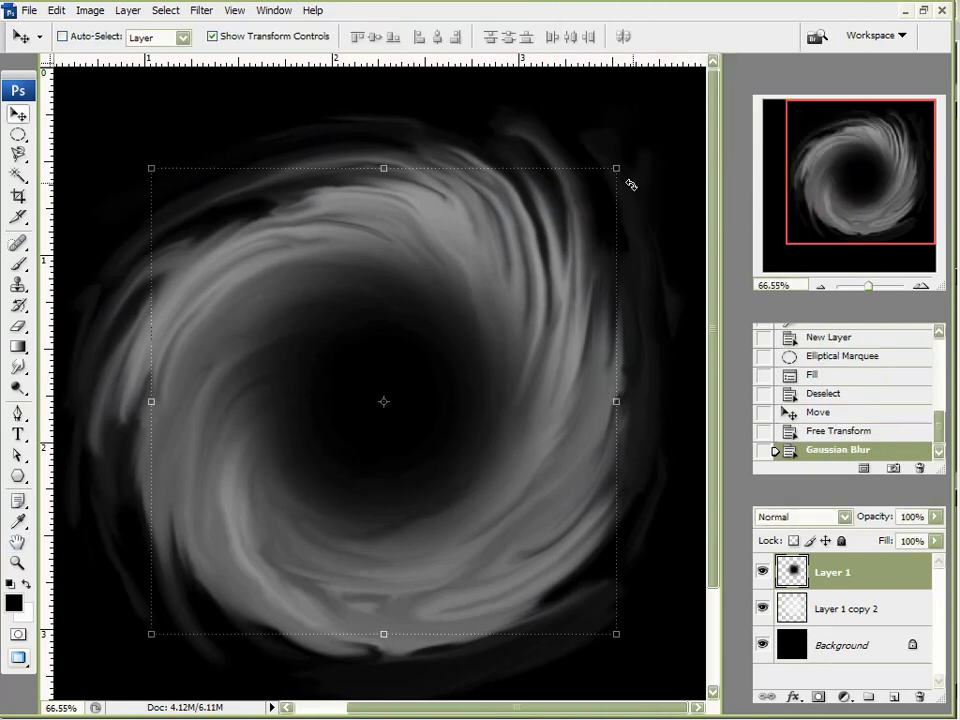
- Shift the blurred circle slightly down and right, and enlarge it to darken more of the swirl's middle
{"action": "left_click", "coordinate": [467, 386]}
{"action": "left_click_drag", "start_coordinate": [470, 392], "coordinate": [477, 394]}
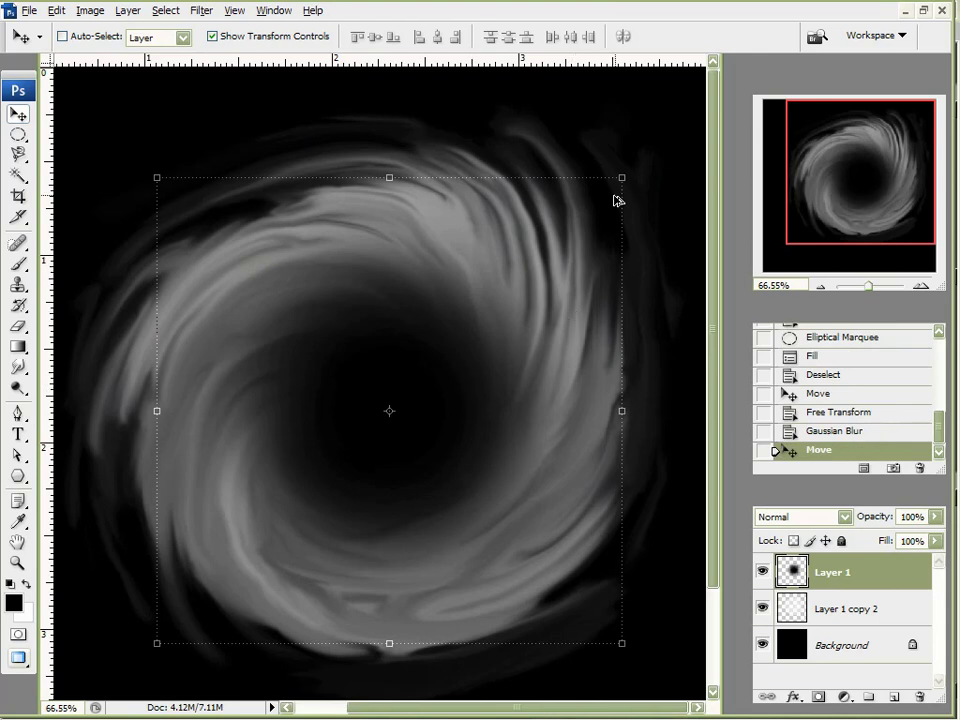
{"action": "left_click_drag", "start_coordinate": [620, 178], "coordinate": [646, 130]}
{"action": "left_click", "coordinate": [787, 37]}
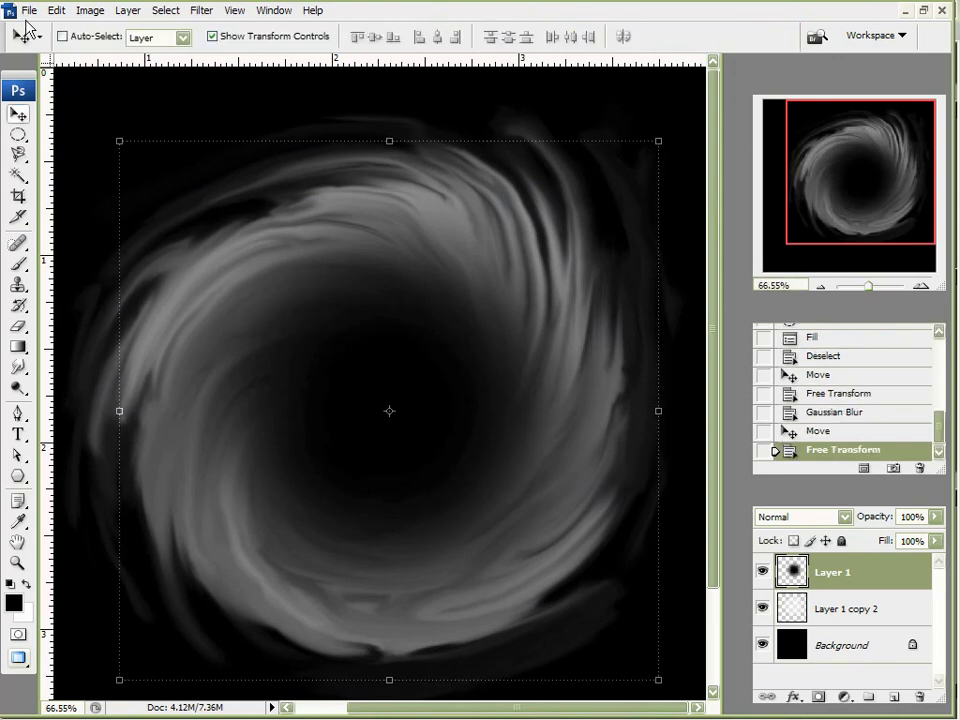
- Save the swirl to the Desktop as a JPEG, replacing the existing Test Disp Map file
{"action": "left_click", "coordinate": [29, 10]}
{"action": "left_click", "coordinate": [103, 223]}
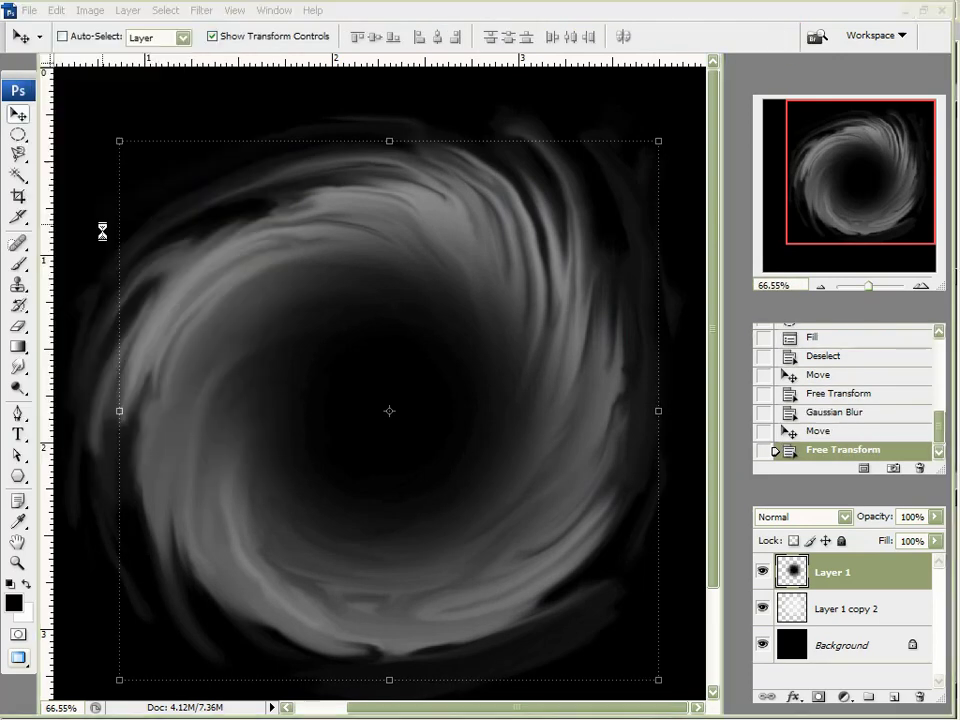
{"action": "left_click", "coordinate": [499, 349]}
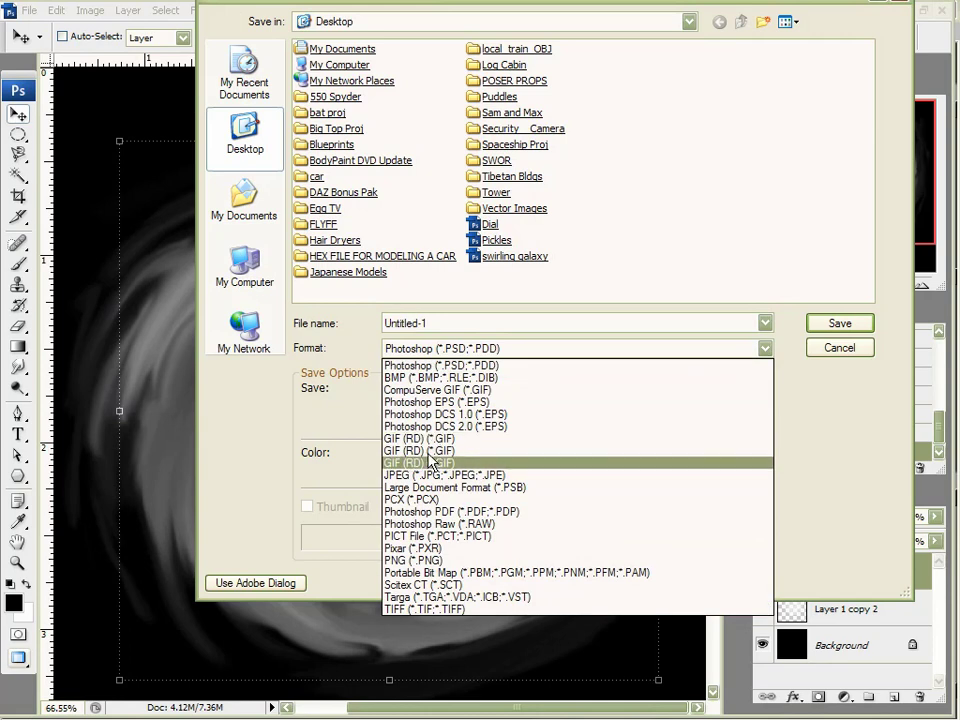
{"action": "left_click", "coordinate": [467, 522]}
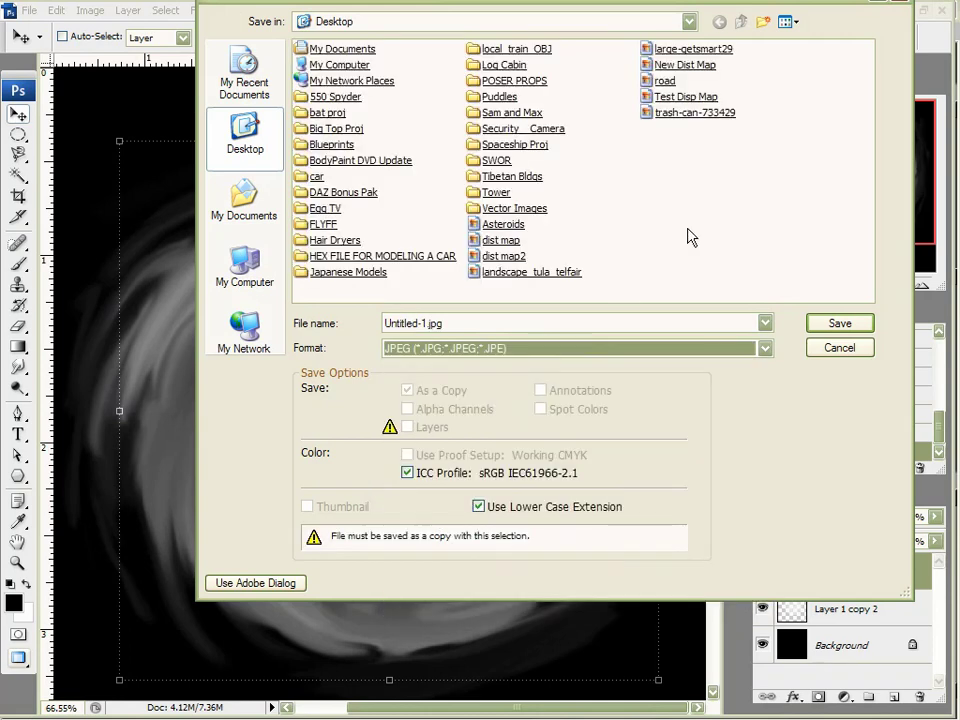
{"action": "left_click", "coordinate": [690, 97]}
{"action": "double_click", "coordinate": [692, 104]}
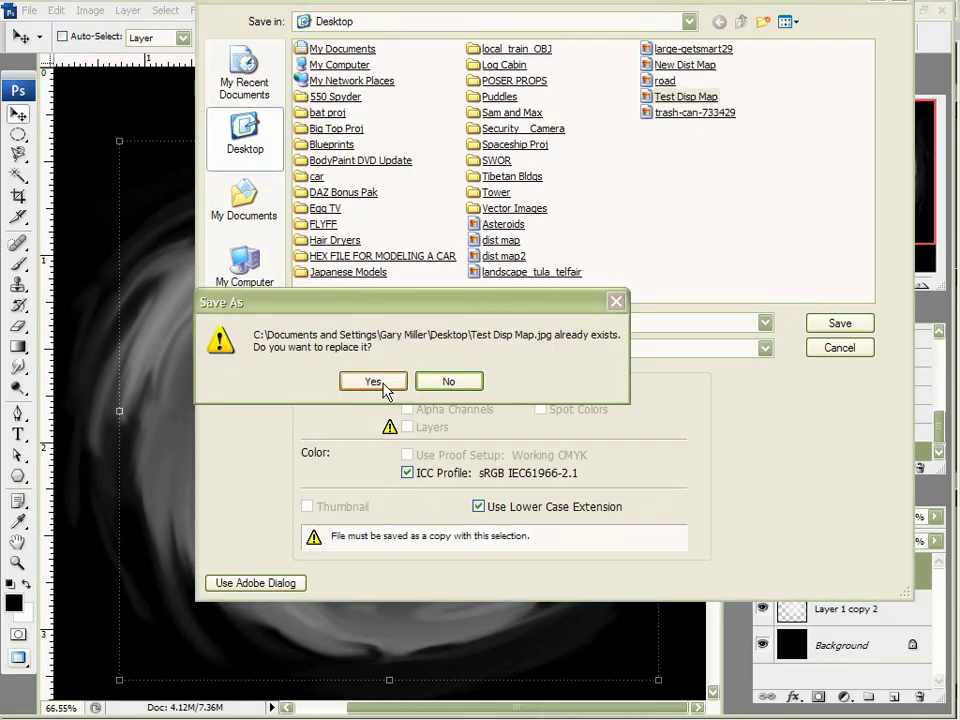
{"action": "left_click", "coordinate": [386, 384]}
{"action": "left_click", "coordinate": [523, 68]}
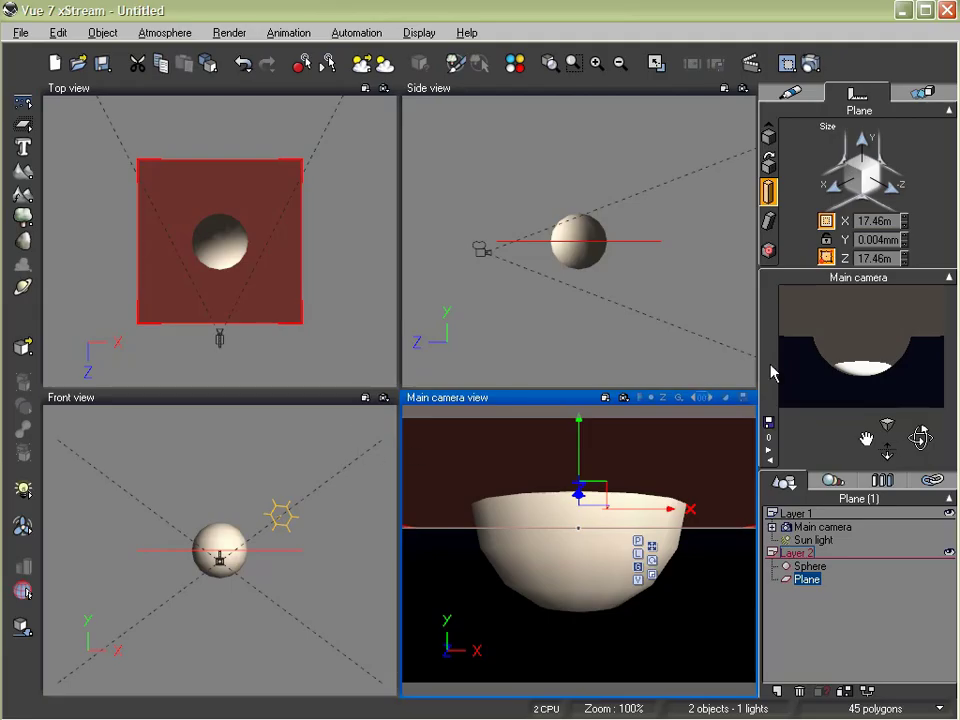
- Switch to Vue 7 xStream and move Layer 2's sphere and plane together farther from the camera in the top view
{"action": "left_click", "coordinate": [797, 551]}
{"action": "left_click_drag", "start_coordinate": [288, 283], "coordinate": [289, 225]}
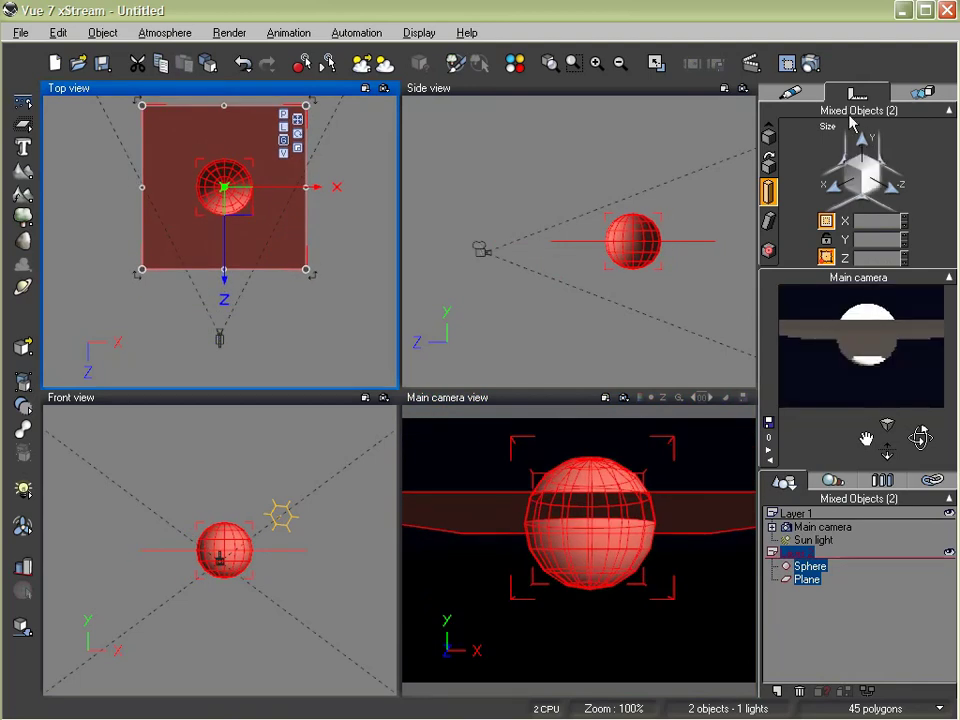
- Raise the main camera to look down on the plane, and apply the Basic collection's red plastic material to the plane
{"action": "left_click", "coordinate": [790, 92]}
{"action": "left_click_drag", "start_coordinate": [916, 432], "coordinate": [921, 437]}
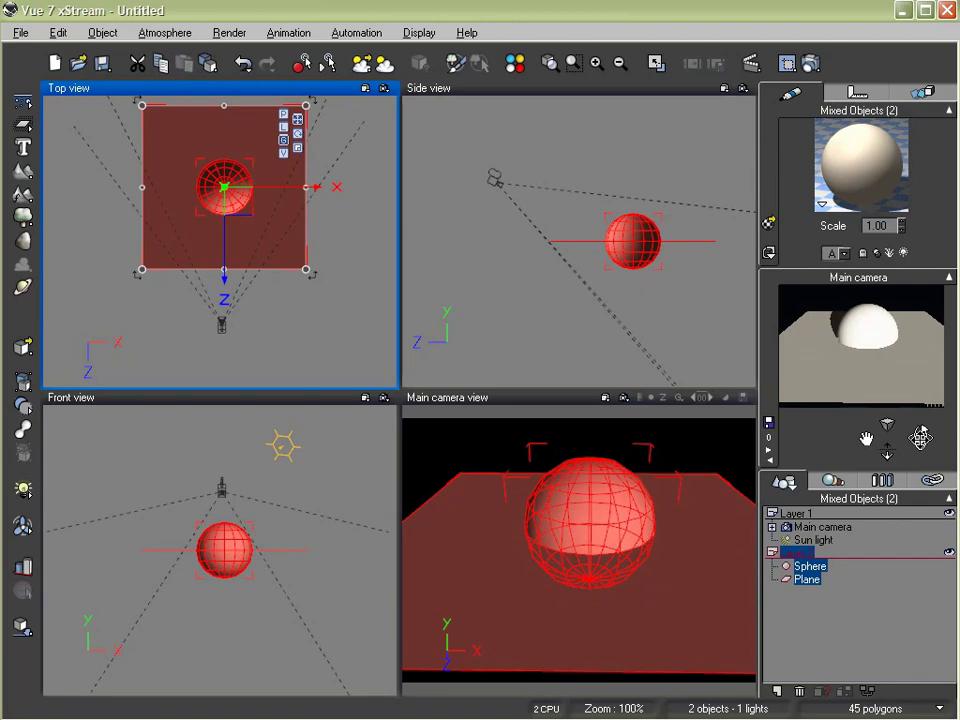
{"action": "left_click", "coordinate": [821, 598]}
{"action": "left_click", "coordinate": [808, 580]}
{"action": "left_click", "coordinate": [867, 148]}
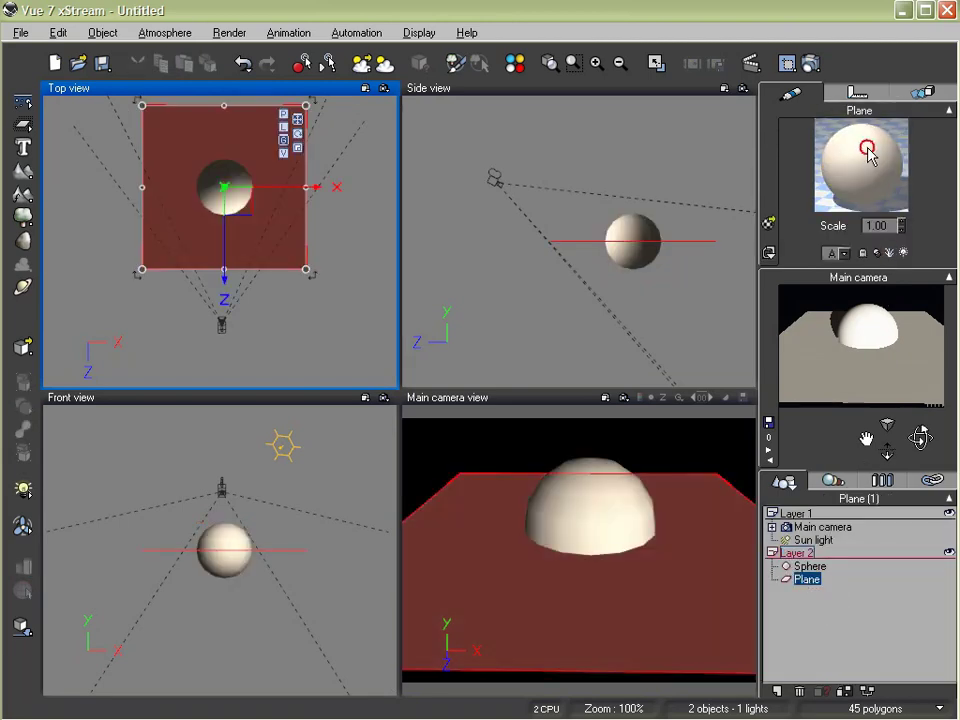
{"action": "left_click", "coordinate": [23, 590]}
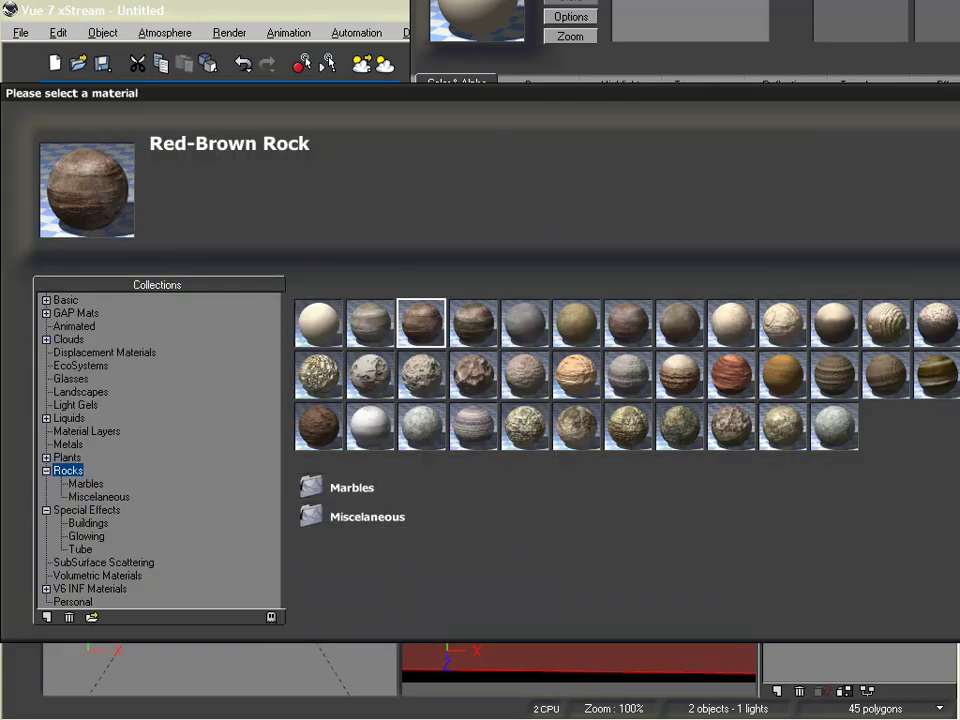
{"action": "left_click", "coordinate": [65, 300]}
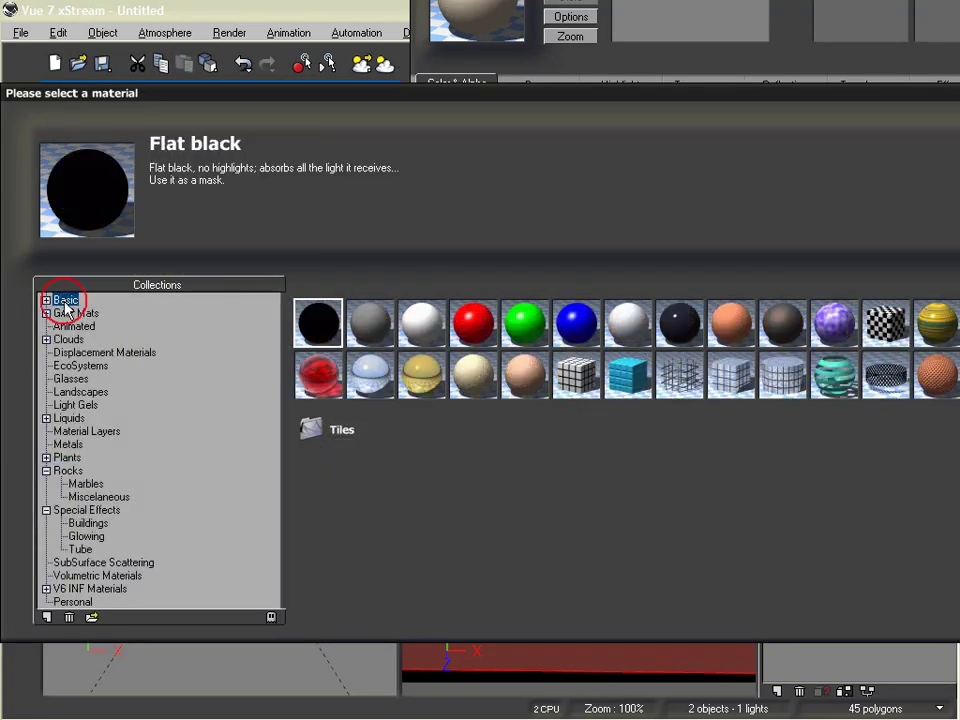
{"action": "left_click", "coordinate": [473, 322]}
{"action": "key", "text": "Return"}
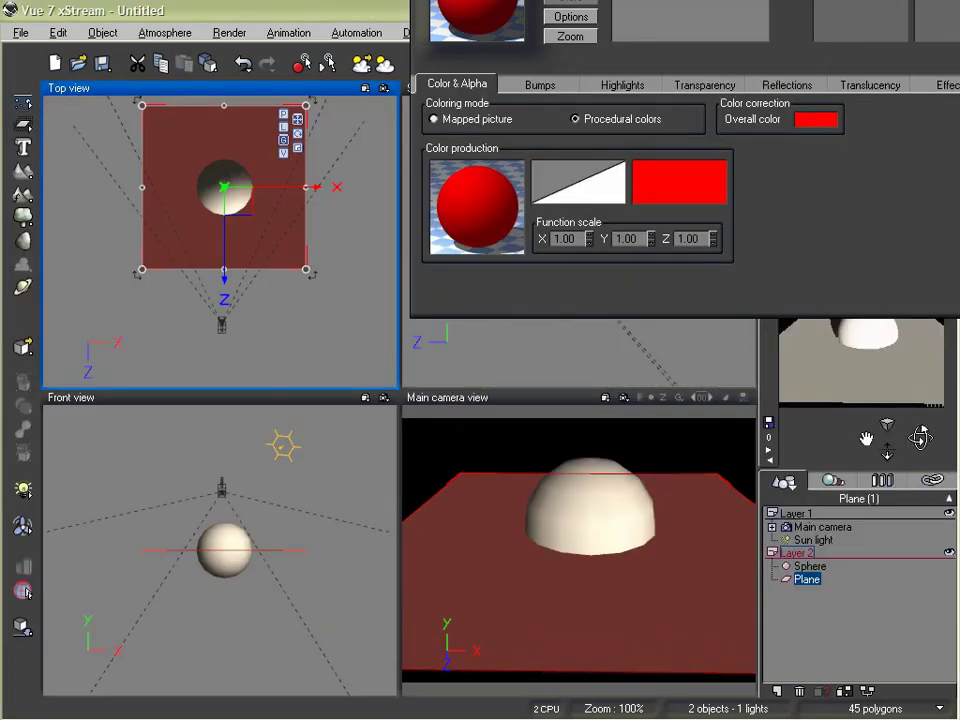
{"action": "key", "text": "Return"}
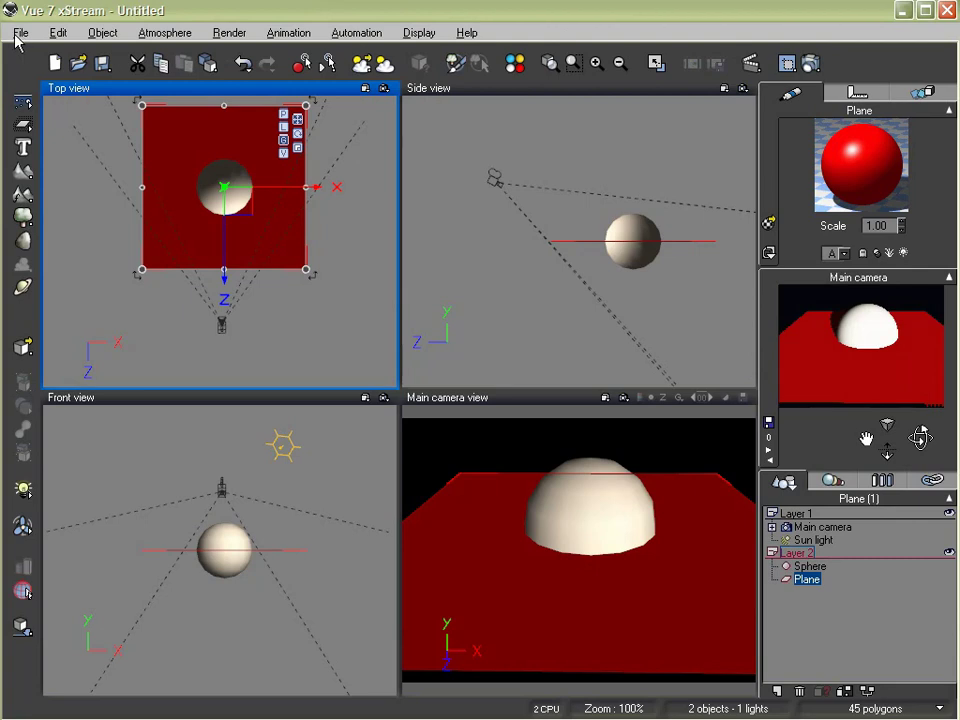
- Save the scene as !!!Proj Galaxy in the Vue folder, overwriting the existing file
{"action": "left_click", "coordinate": [18, 31]}
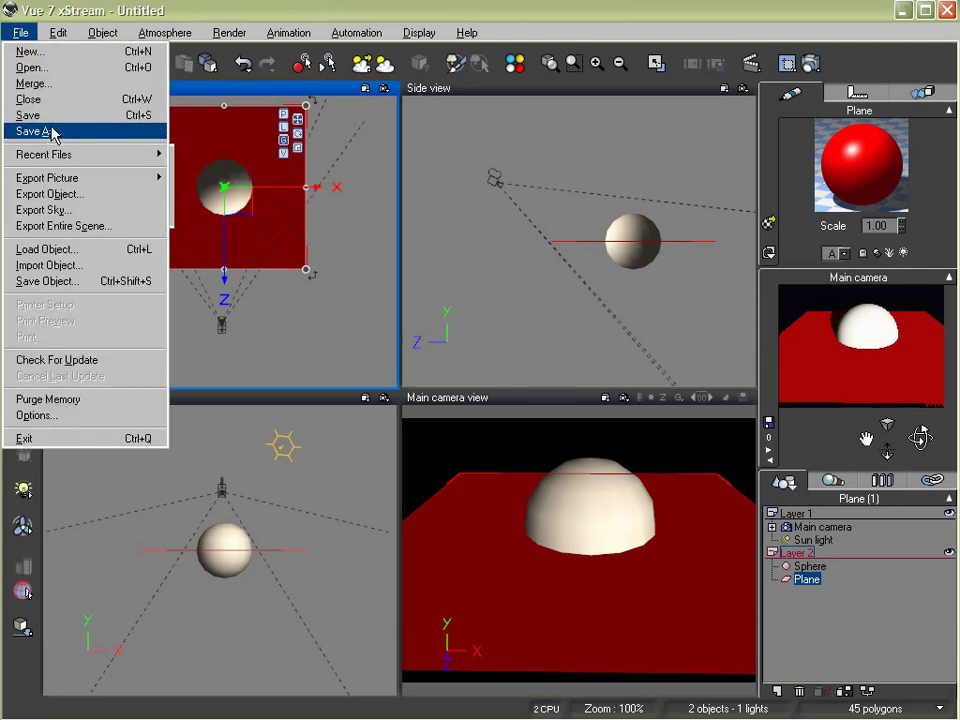
{"action": "left_click", "coordinate": [40, 132]}
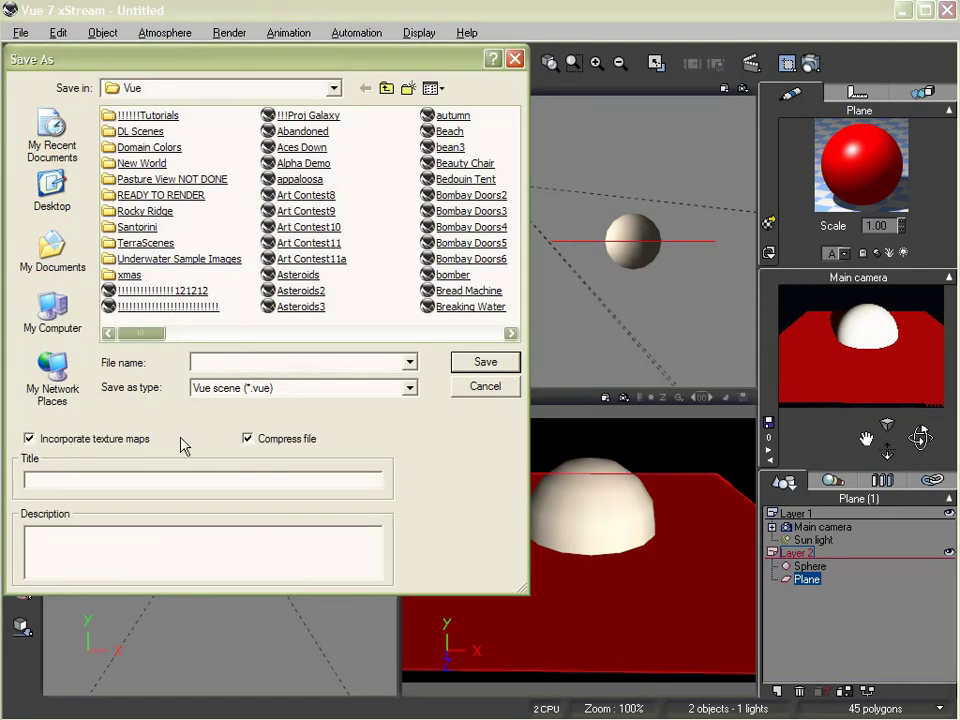
{"action": "left_click", "coordinate": [308, 115]}
{"action": "left_click", "coordinate": [460, 362]}
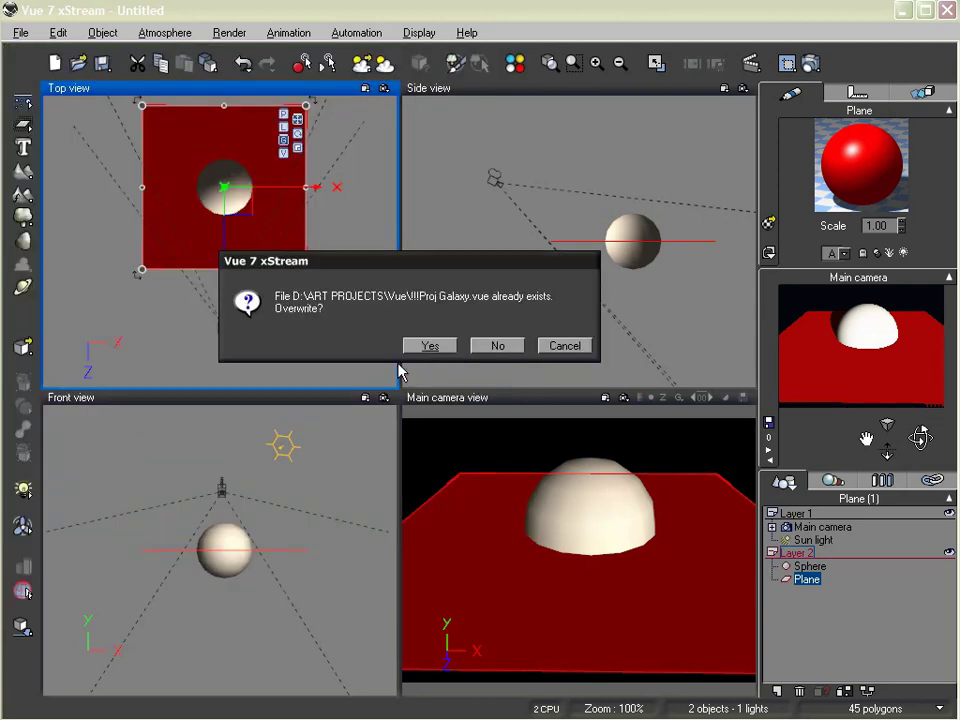
{"action": "left_click", "coordinate": [440, 346]}
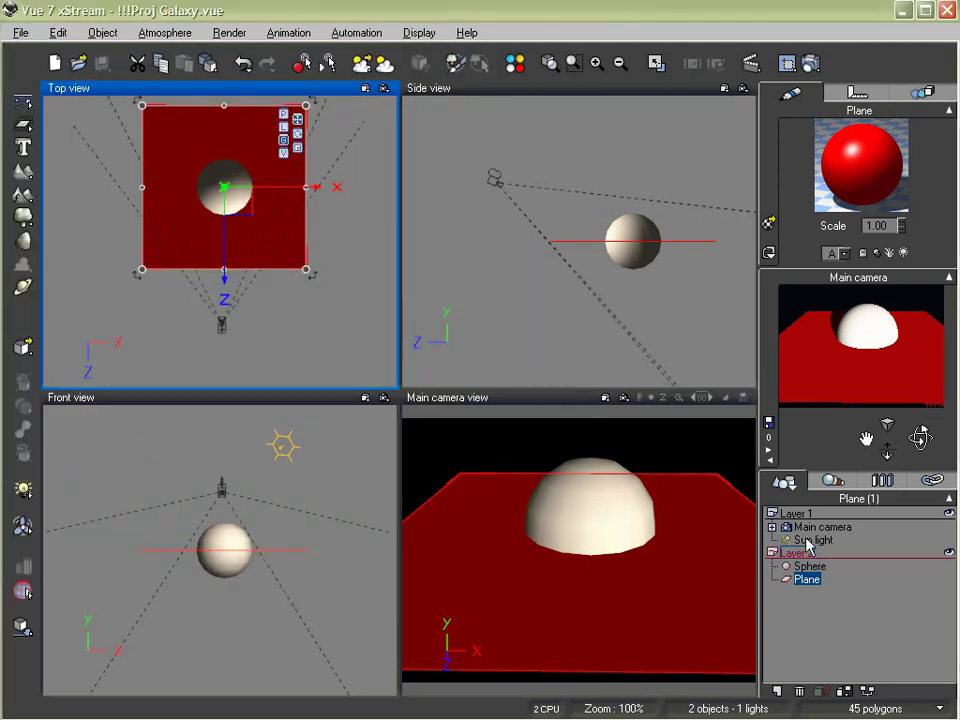
- Turn the plane's material into a mixed material with red plastic as Material 1 and Green plastic as Material 2
{"action": "double_click", "coordinate": [850, 186]}
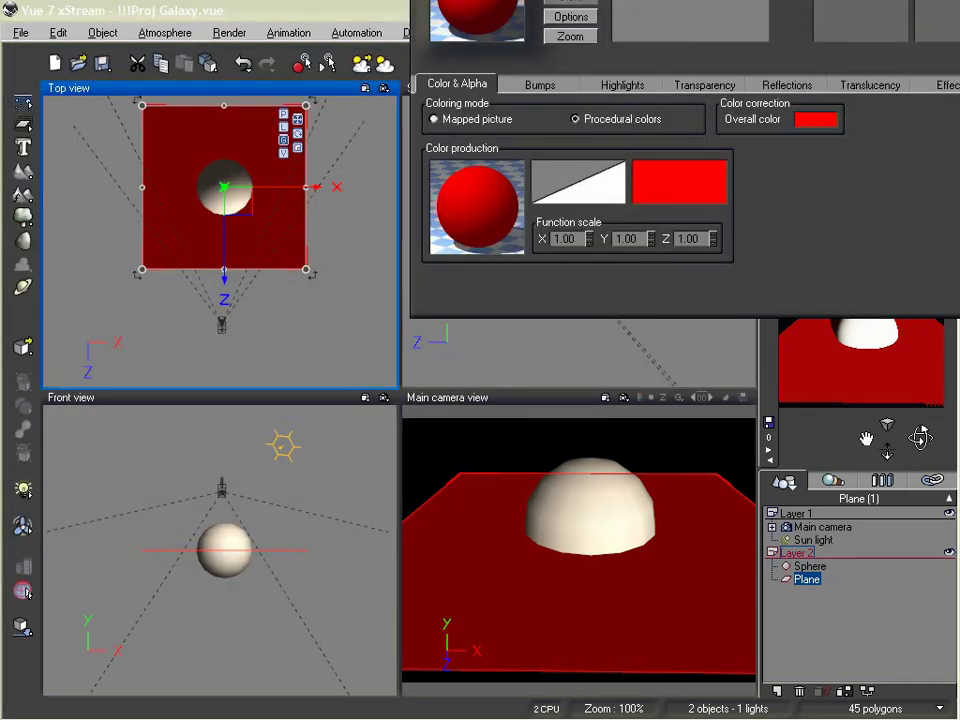
{"action": "double_click", "coordinate": [575, 178]}
{"action": "double_click", "coordinate": [525, 194]}
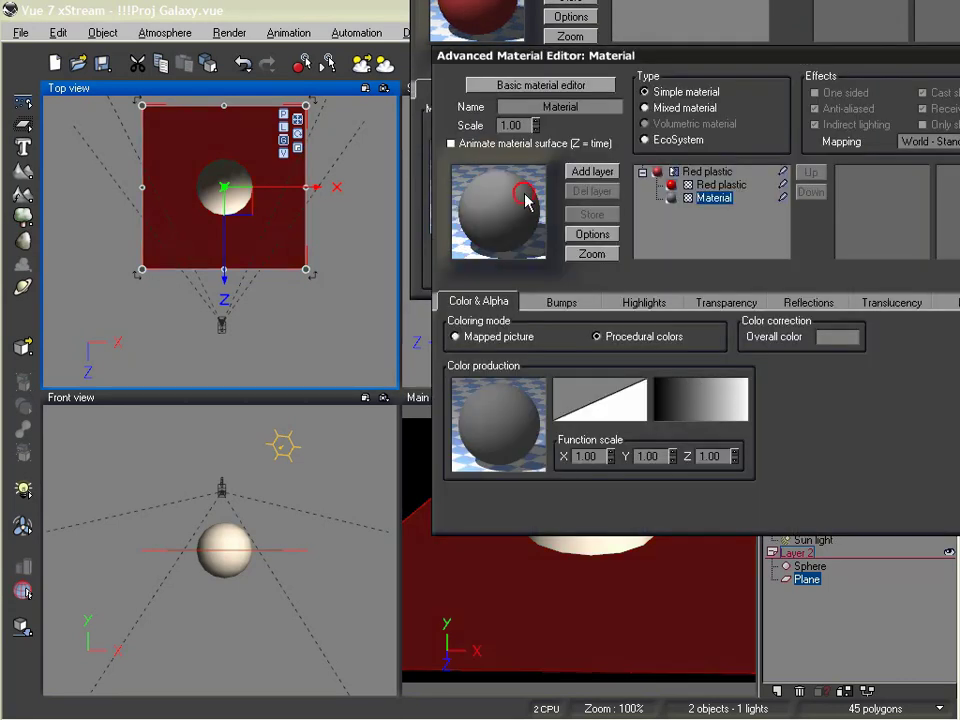
{"action": "double_click", "coordinate": [527, 200]}
{"action": "left_click", "coordinate": [525, 322]}
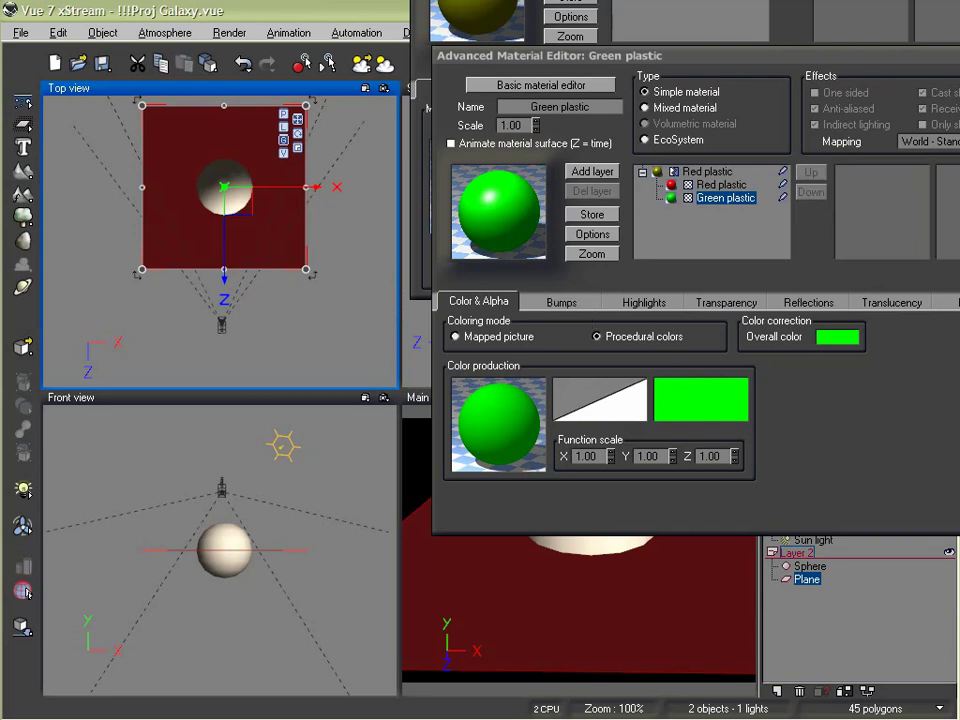
{"action": "key", "text": "Return"}
- Add a Texture Map node to the distribution function and connect its Alpha output to the Distribution node
{"action": "right_click", "coordinate": [708, 156]}
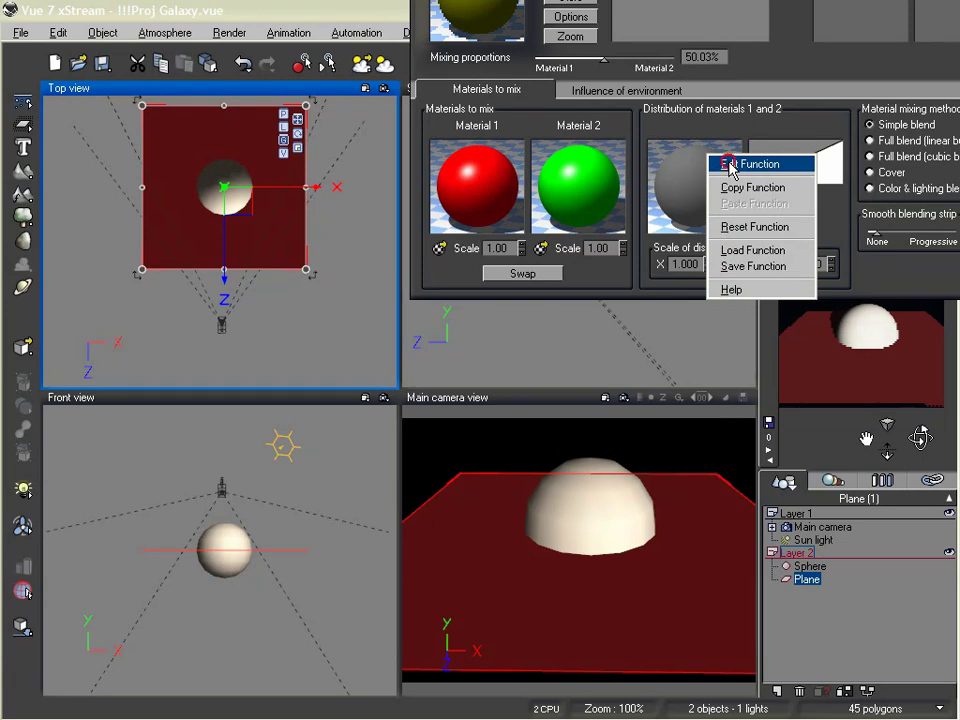
{"action": "left_click", "coordinate": [730, 165]}
{"action": "left_click", "coordinate": [10, 300]}
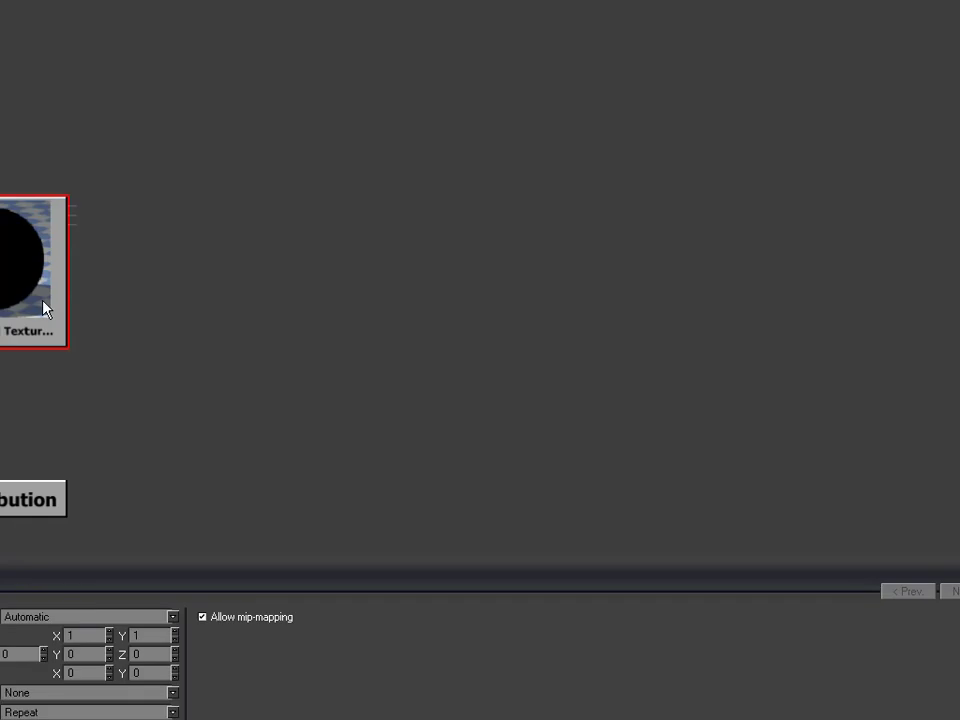
{"action": "left_click_drag", "start_coordinate": [43, 308], "coordinate": [182, 250]}
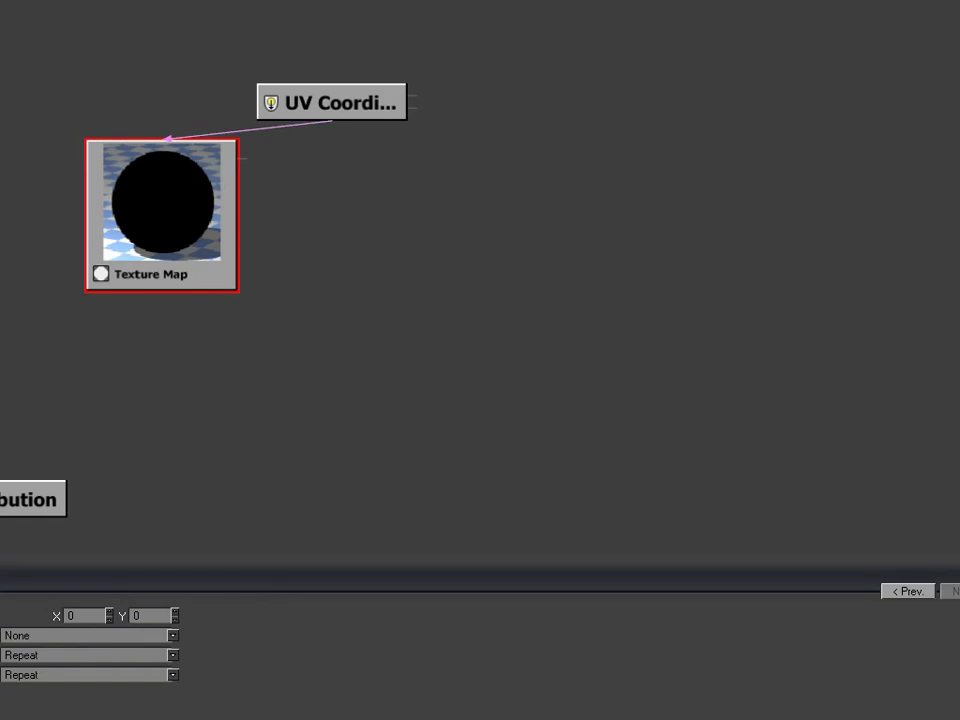
{"action": "left_click_drag", "start_coordinate": [3, 472], "coordinate": [168, 212]}
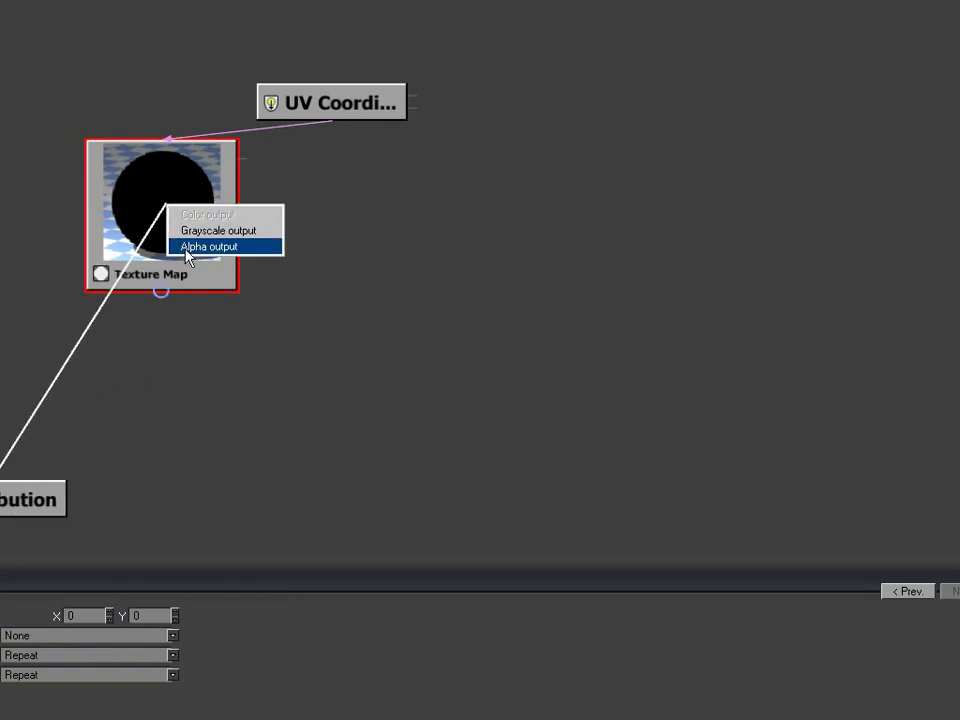
{"action": "left_click", "coordinate": [186, 247]}
{"action": "left_click_drag", "start_coordinate": [161, 216], "coordinate": [104, 272]}
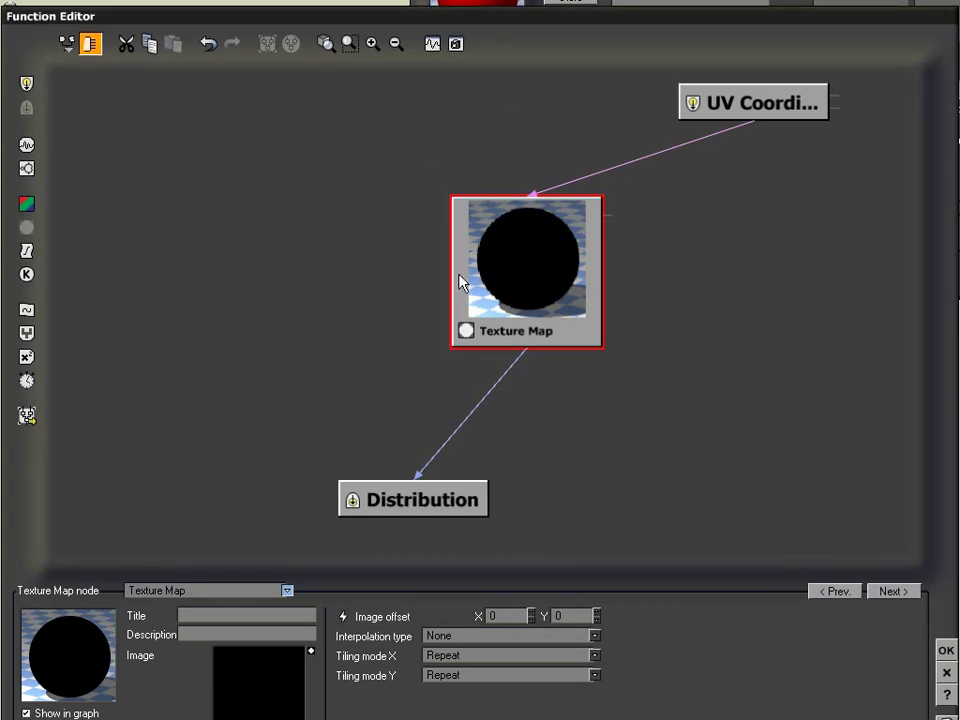
{"action": "left_click_drag", "start_coordinate": [515, 258], "coordinate": [458, 255]}
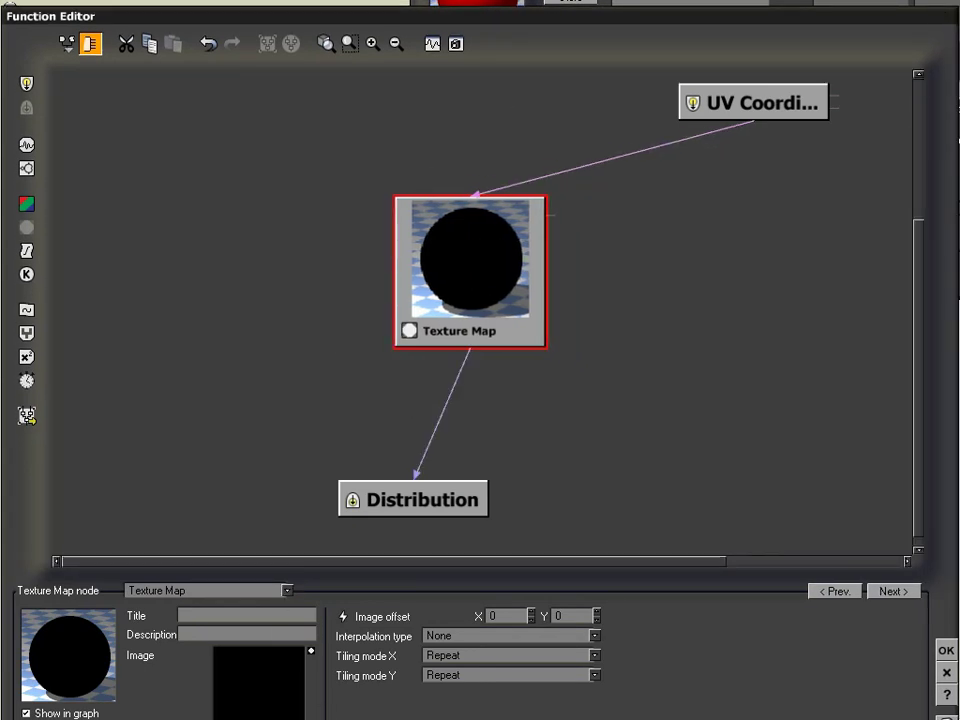
{"action": "left_click_drag", "start_coordinate": [375, 716], "coordinate": [353, 710]}
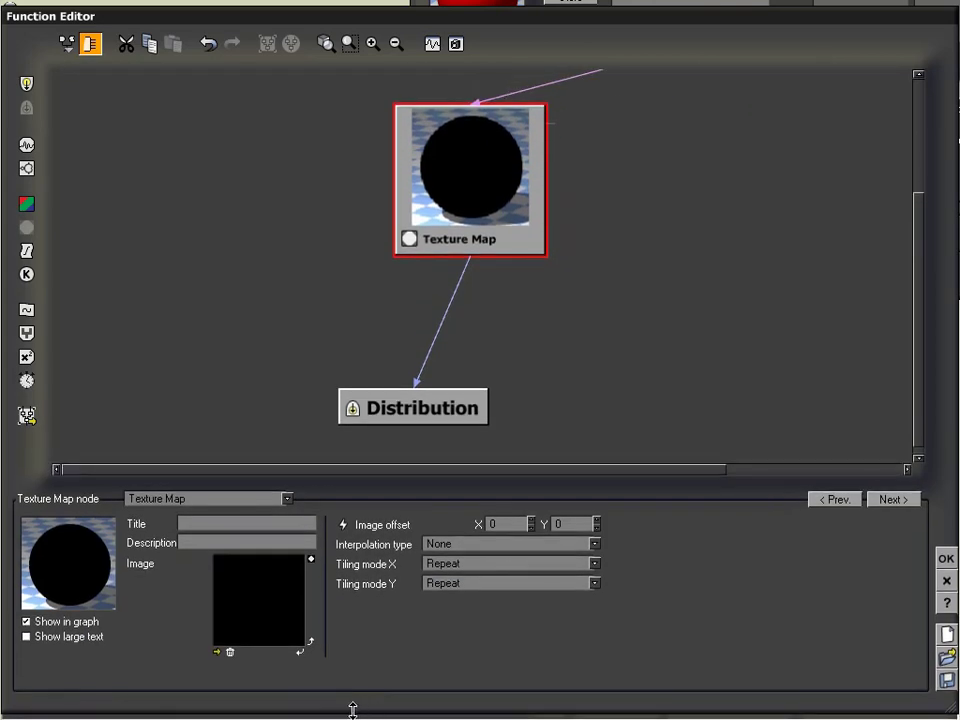
- Load the swirl displacement map saved on the Desktop into the Texture Map node and accept the distribution function
{"action": "left_click", "coordinate": [216, 652]}
{"action": "left_click", "coordinate": [89, 618]}
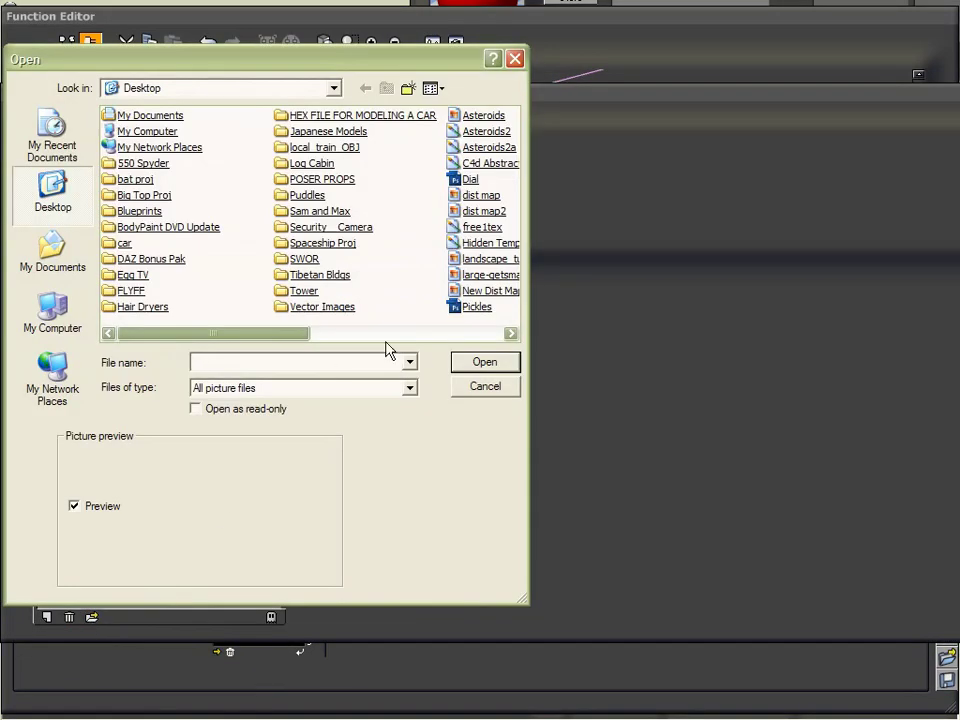
{"action": "left_click", "coordinate": [492, 291]}
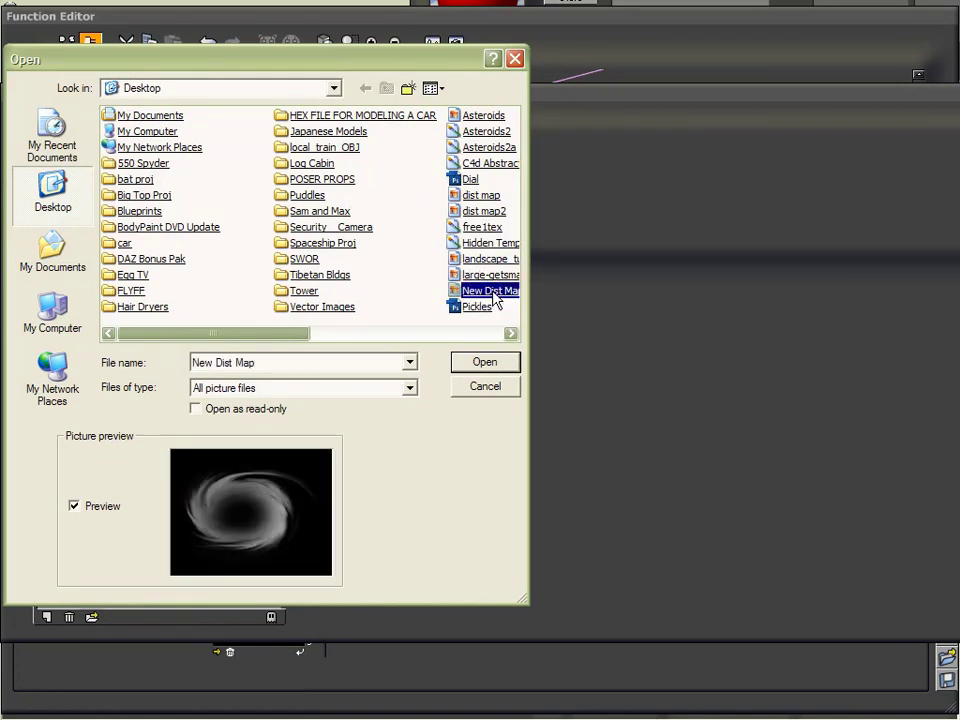
{"action": "left_click_drag", "start_coordinate": [495, 293], "coordinate": [403, 264]}
{"action": "double_click", "coordinate": [321, 147]}
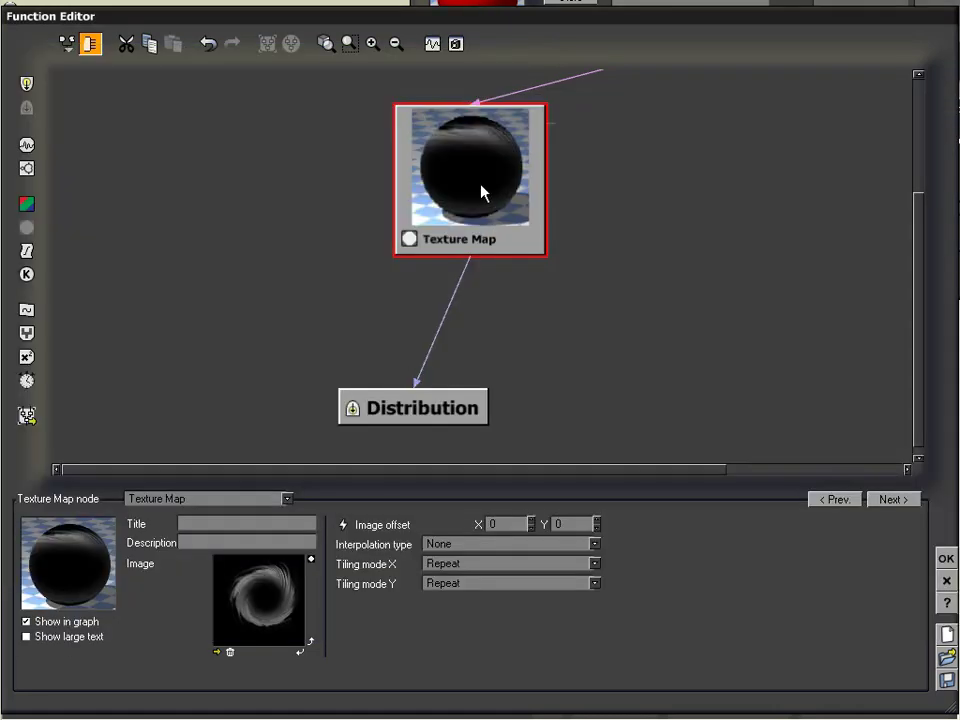
{"action": "left_click_drag", "start_coordinate": [481, 192], "coordinate": [502, 229]}
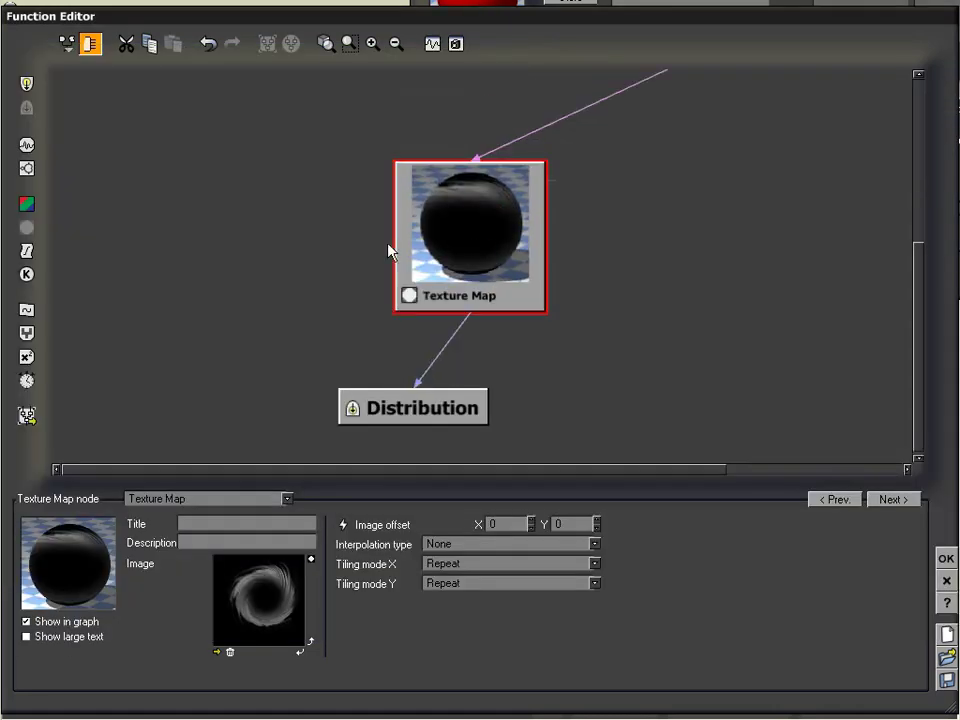
{"action": "left_click", "coordinate": [946, 558]}
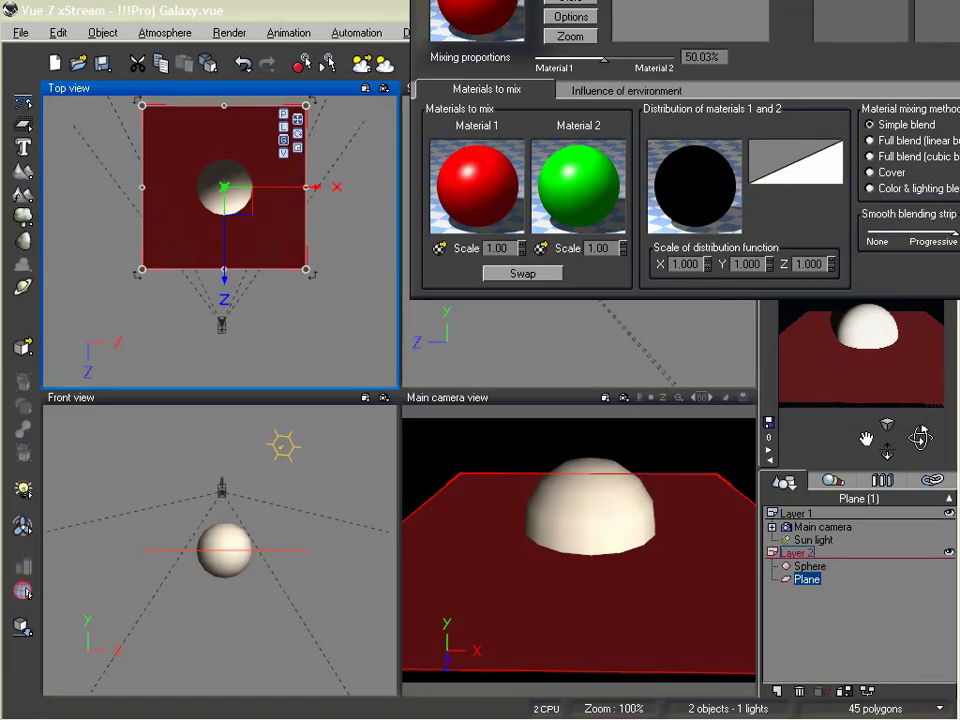
- Accept the plane's mixed material with the smooth blending strip at Progressive, and save the scene
{"action": "key", "text": "Return"}
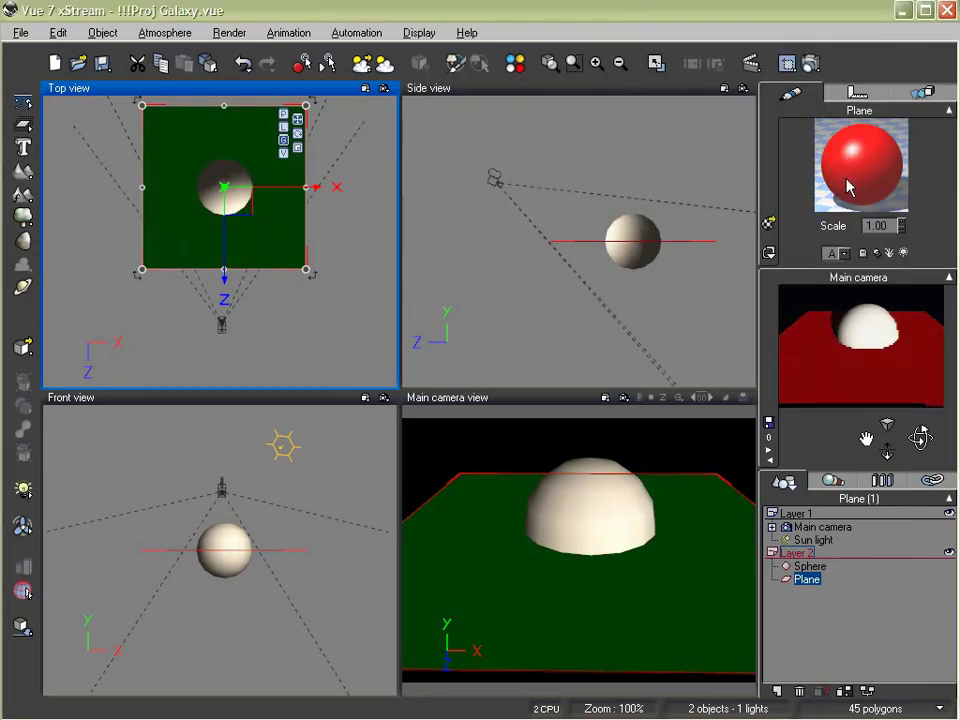
{"action": "left_click", "coordinate": [101, 63]}
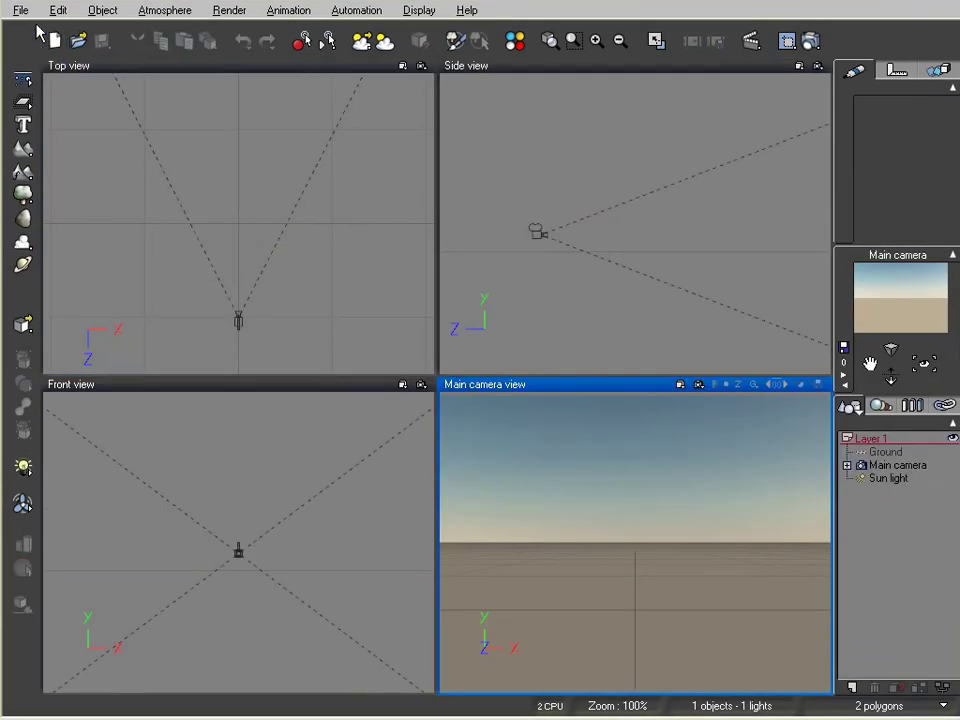
- Reopen the !!!Proj Galaxy scene from the Vue folder
{"action": "left_click", "coordinate": [20, 10]}
{"action": "left_click", "coordinate": [30, 45]}
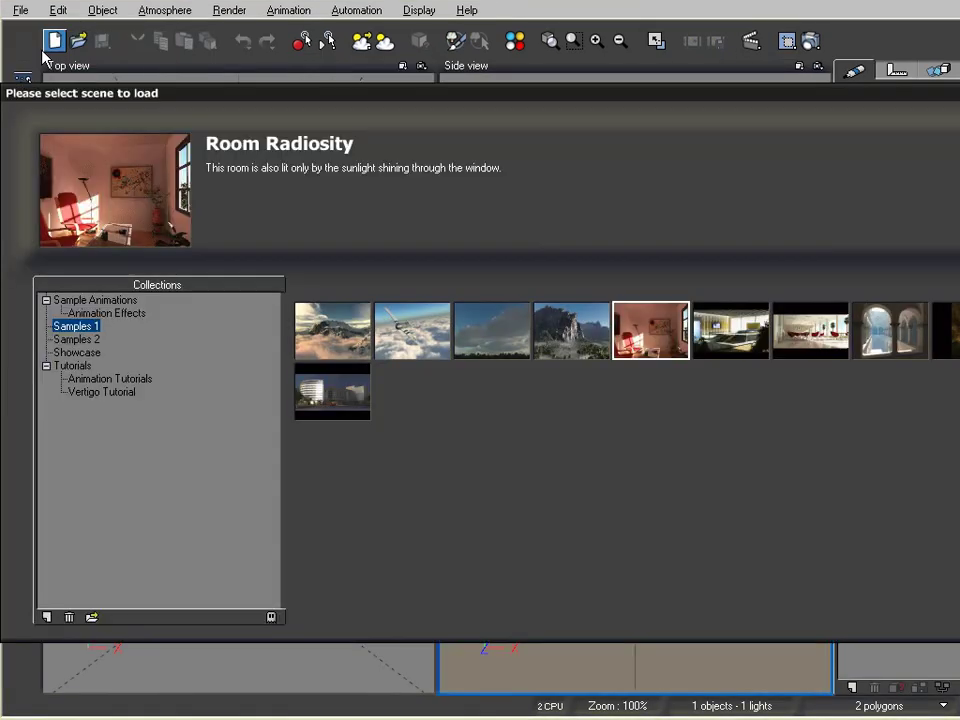
{"action": "left_click", "coordinate": [90, 618]}
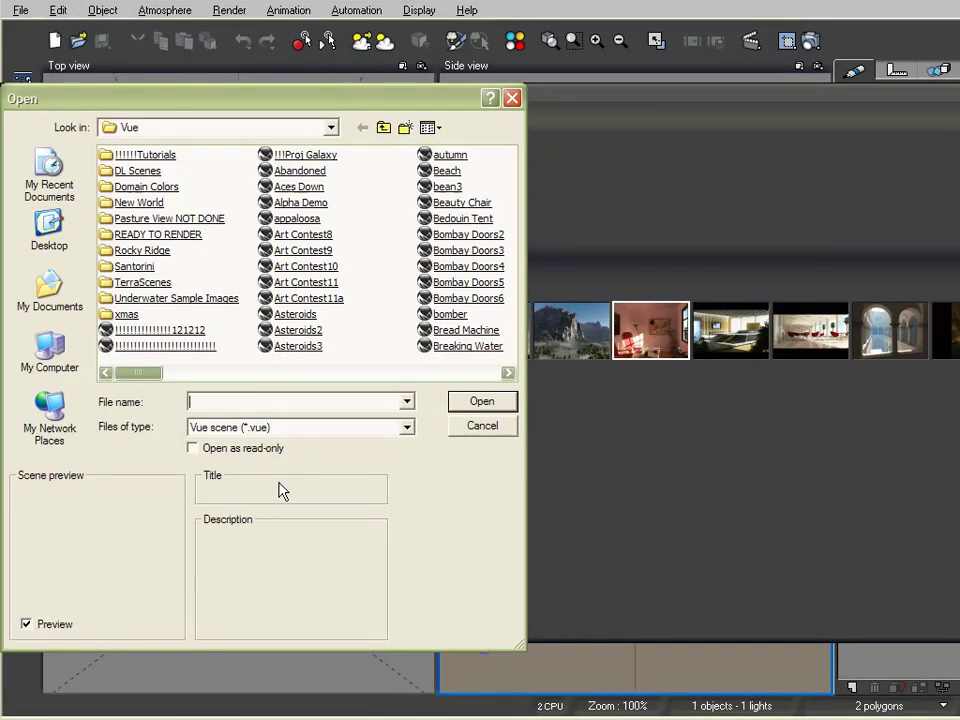
{"action": "left_click", "coordinate": [303, 155]}
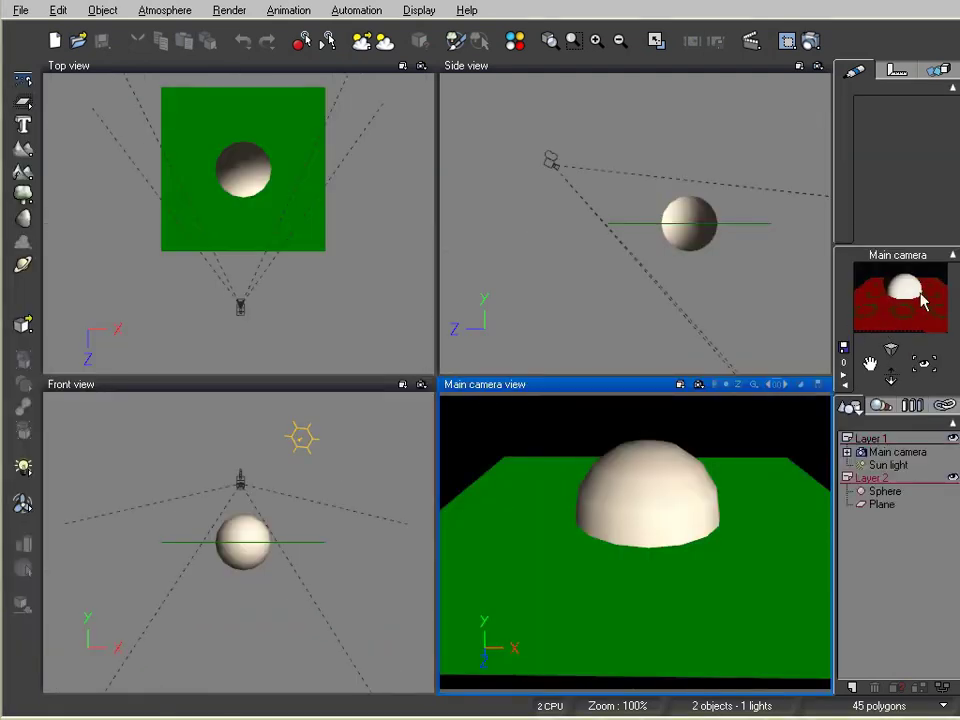
- Change the mapping of the plane's mixed material so a single swirl fits the plane instead of repeating
{"action": "left_click", "coordinate": [883, 504]}
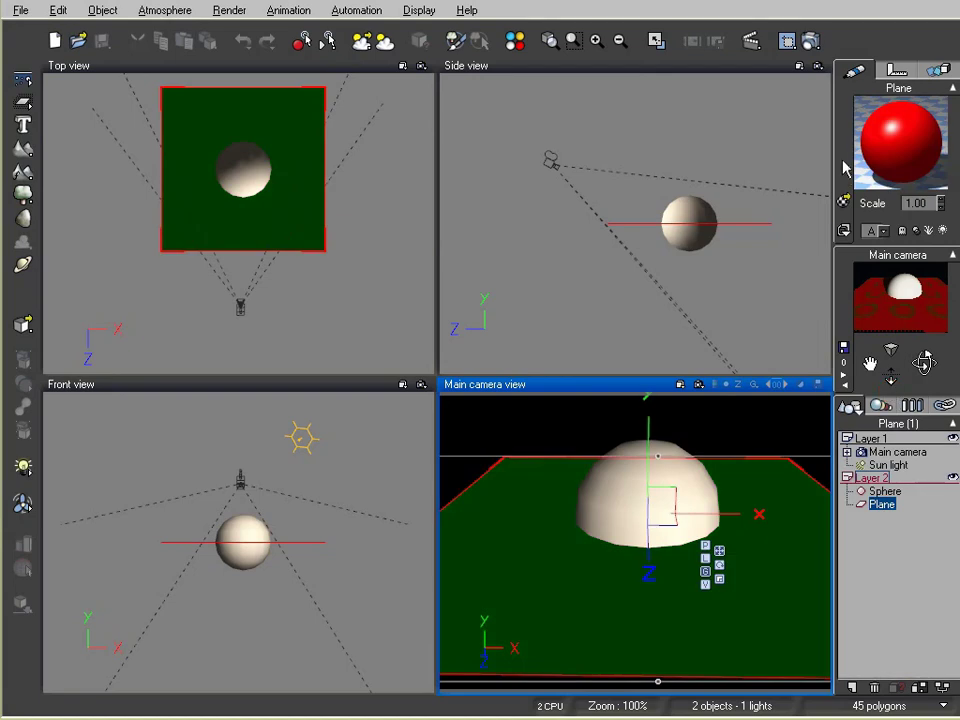
{"action": "double_click", "coordinate": [906, 156]}
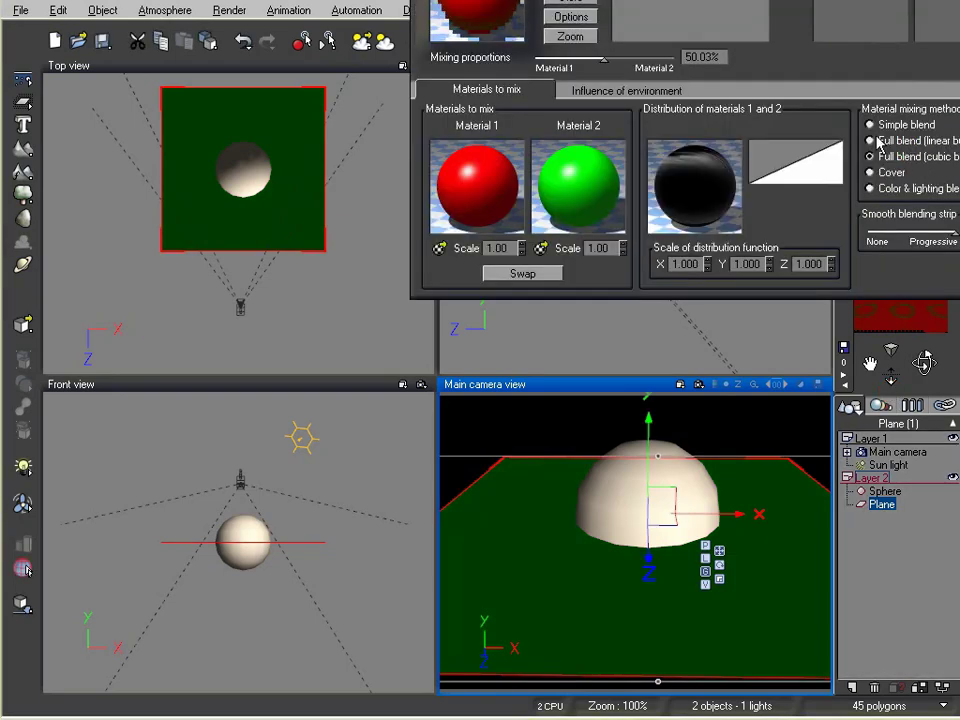
{"action": "left_click", "coordinate": [910, 2]}
{"action": "left_click", "coordinate": [910, 33]}
{"action": "left_click", "coordinate": [912, 34]}
{"action": "left_click", "coordinate": [951, 294]}
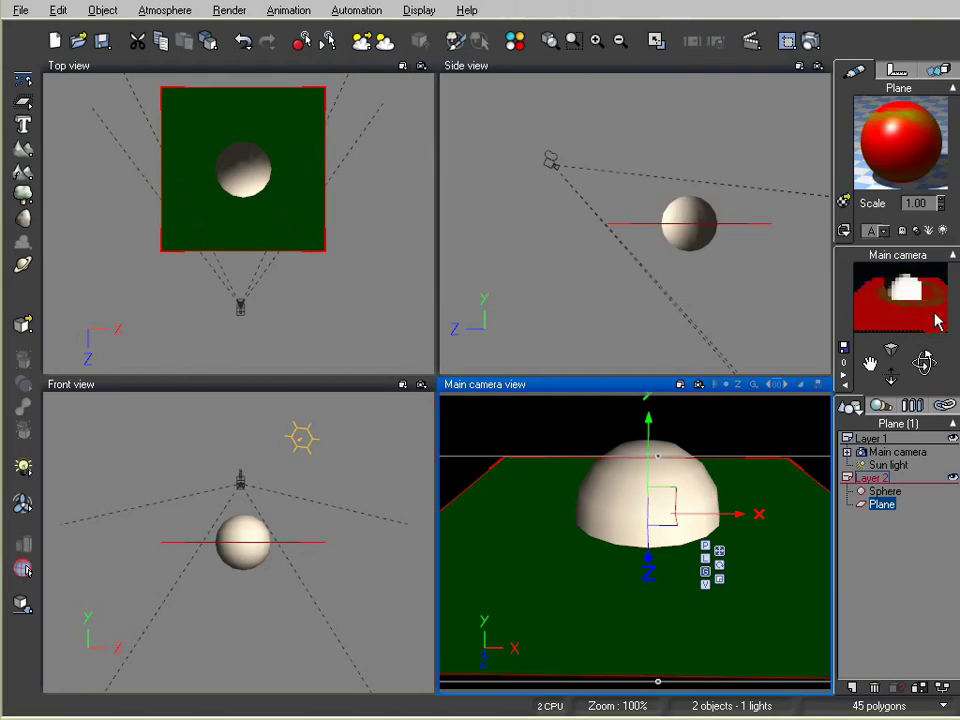
- Quick-render the top view to check how the swirl lies on the plane around the sphere
{"action": "right_click", "coordinate": [374, 196]}
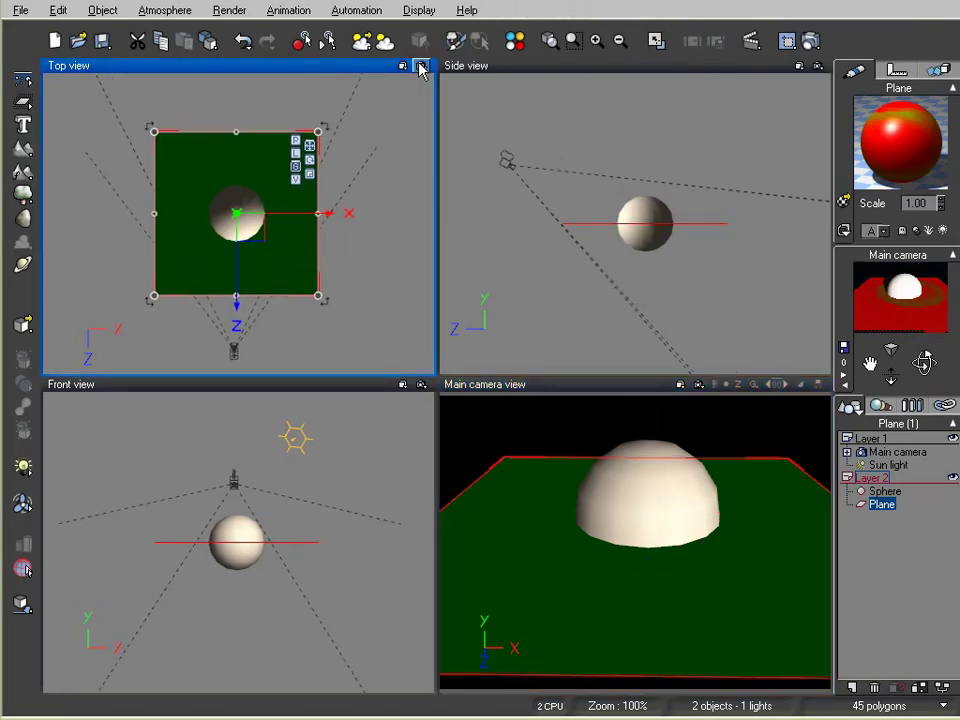
{"action": "left_click", "coordinate": [421, 65]}
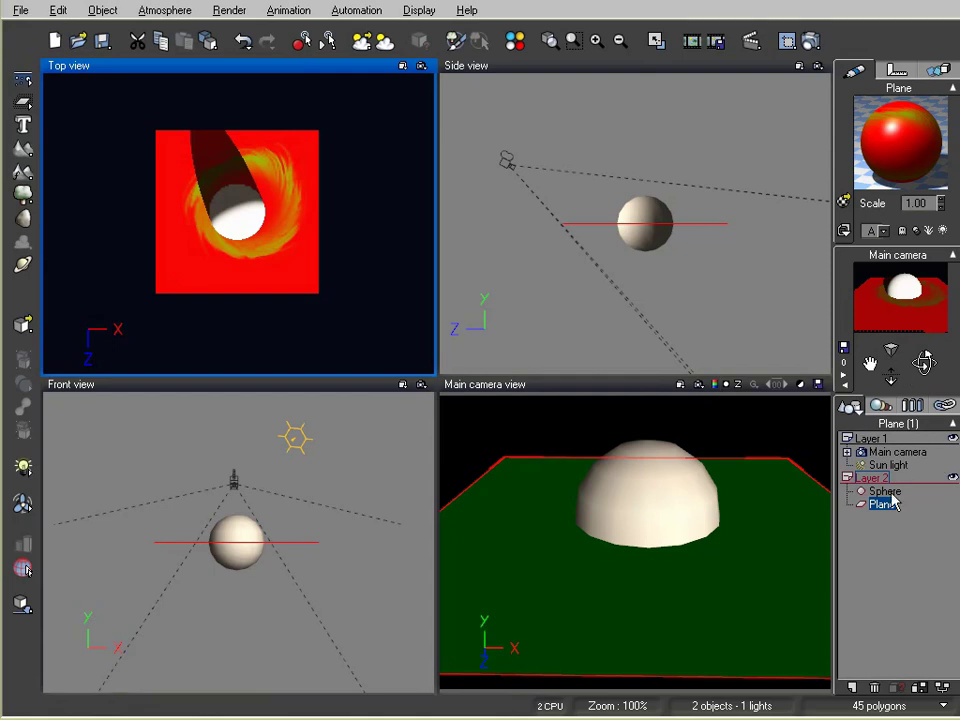
- Shift the sphere toward the swirl's centre in the top view and quick-render that view to check the placement
{"action": "left_click", "coordinate": [712, 440]}
{"action": "left_click_drag", "start_coordinate": [252, 223], "coordinate": [266, 222]}
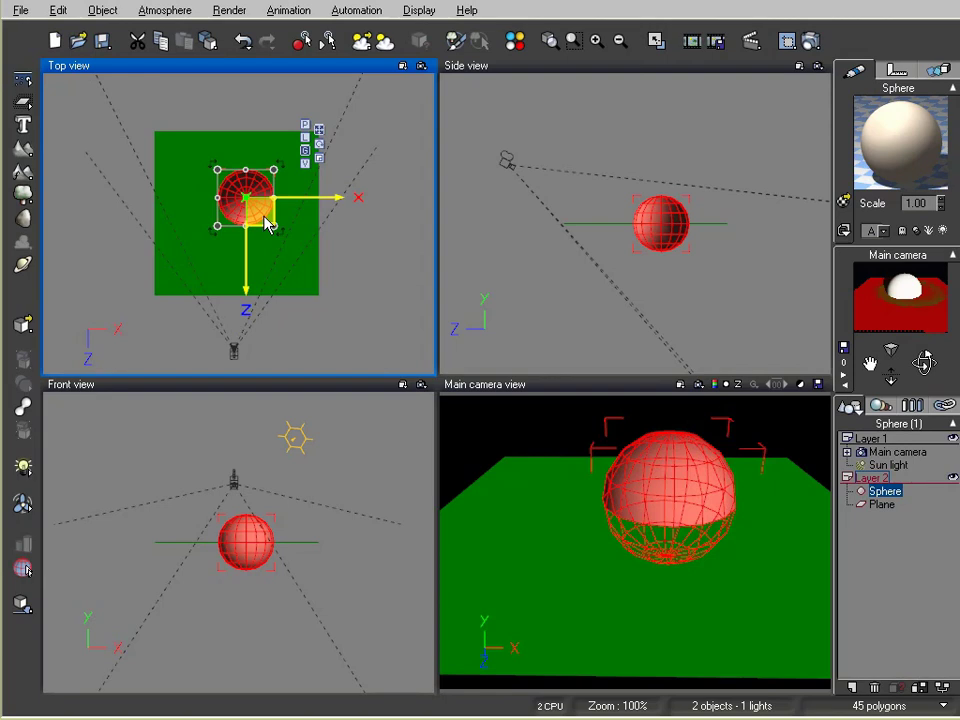
{"action": "left_click", "coordinate": [421, 67]}
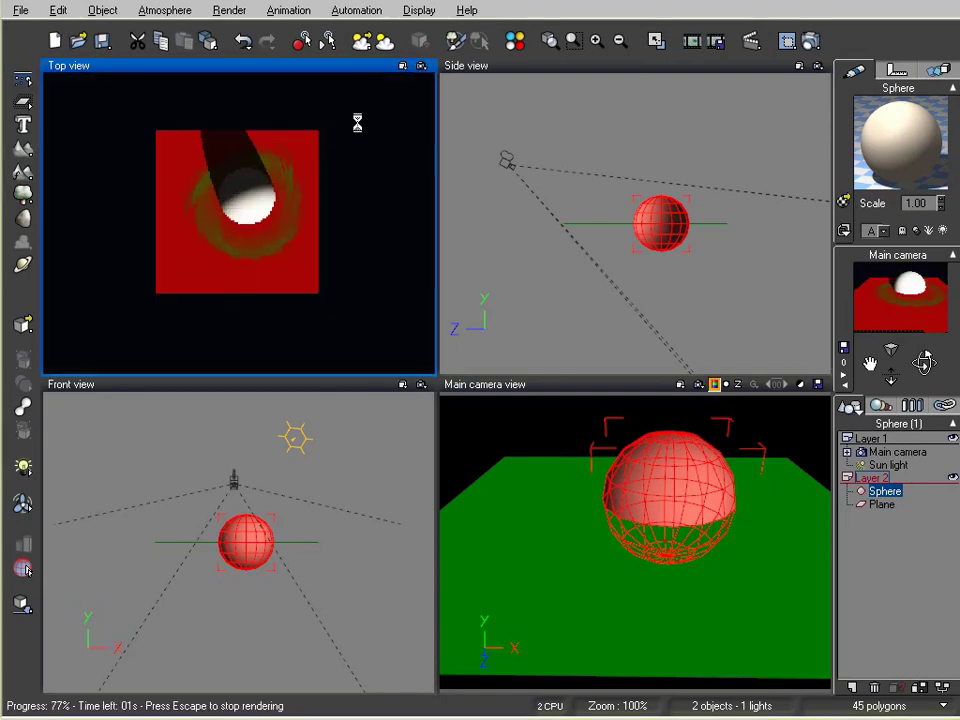
{"action": "left_click", "coordinate": [365, 198]}
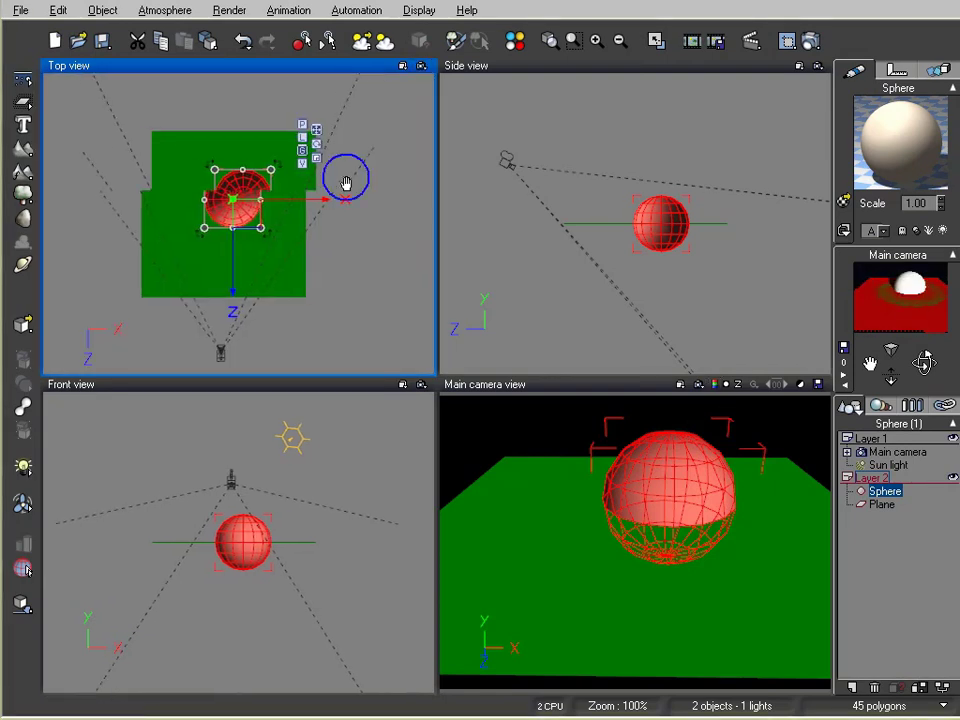
- Quick-render an enlarged top view to compare the sphere's position with the centre of the swirl
{"action": "right_click", "coordinate": [358, 181]}
{"action": "left_click", "coordinate": [378, 185]}
{"action": "right_click", "coordinate": [388, 130]}
{"action": "left_click", "coordinate": [411, 158]}
{"action": "left_click", "coordinate": [450, 85]}
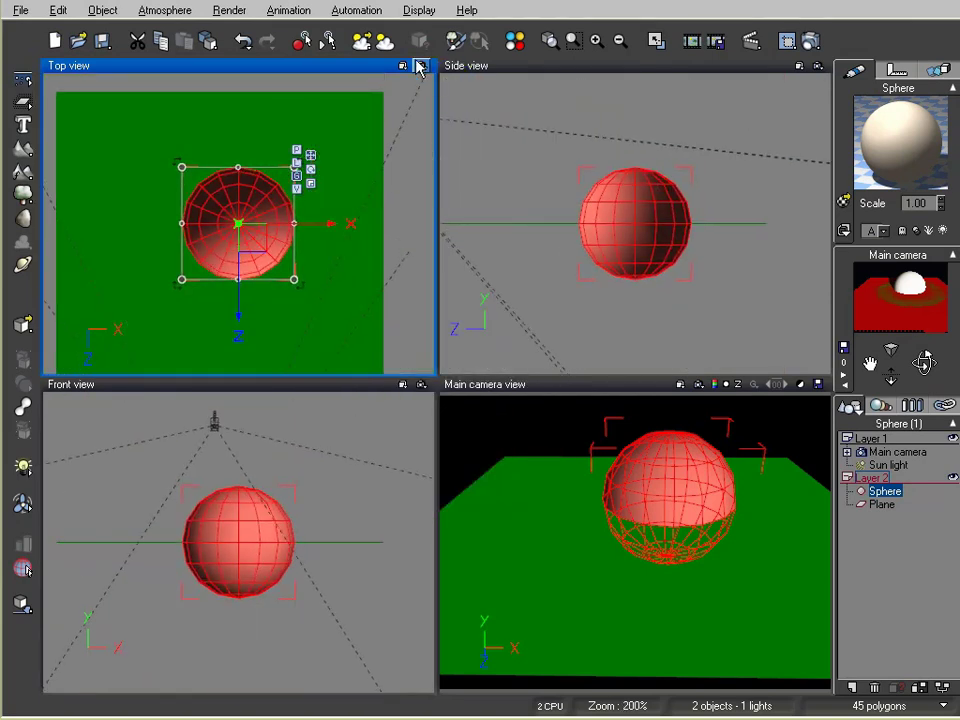
{"action": "left_click", "coordinate": [420, 67]}
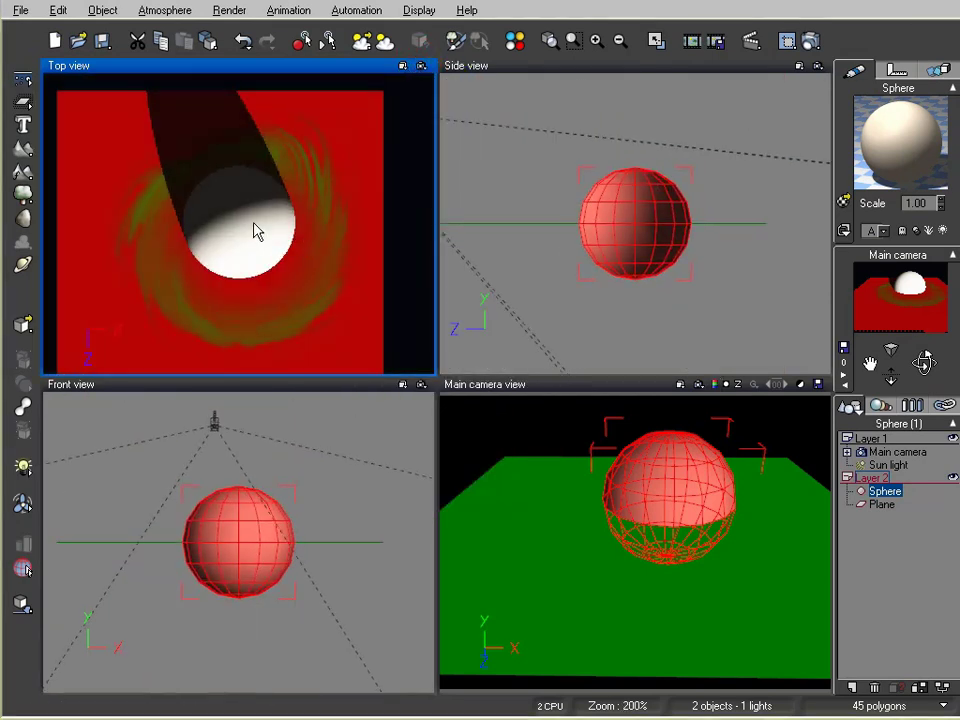
{"action": "left_click", "coordinate": [254, 224]}
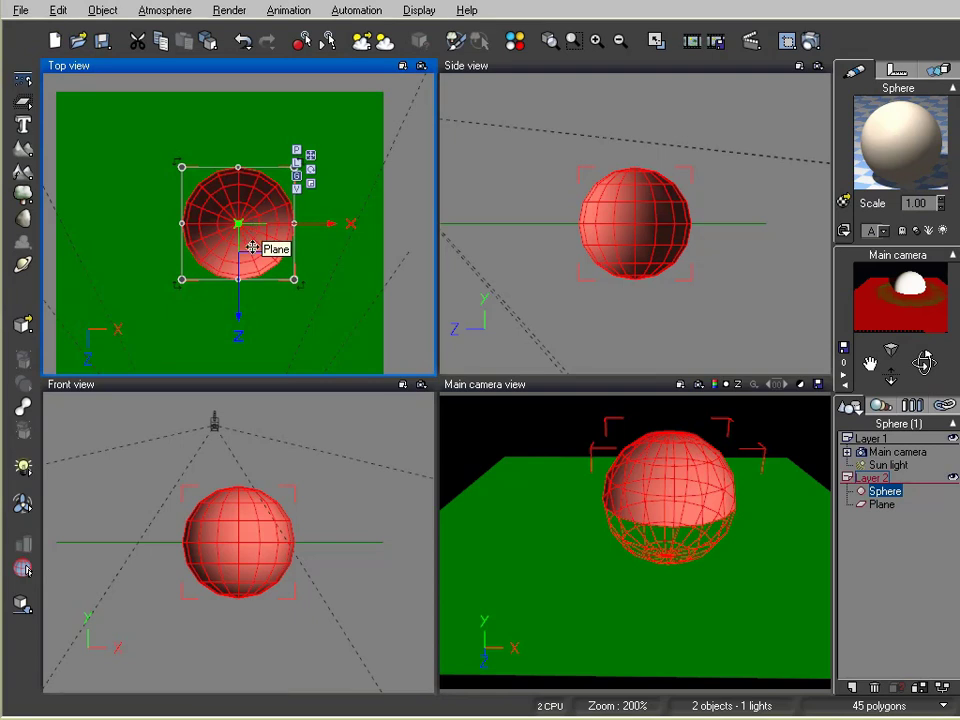
- Nudge the sphere in the top view until it sits over the swirl's centre, checking each move with a quick render
{"action": "left_click_drag", "start_coordinate": [401, 284], "coordinate": [384, 256]}
{"action": "mouse_move", "coordinate": [258, 229]}
{"action": "left_mouse_down"}
{"action": "mouse_move", "coordinate": [246, 223]}
{"action": "mouse_move", "coordinate": [244, 242]}
{"action": "mouse_move", "coordinate": [254, 243]}
{"action": "left_mouse_up"}
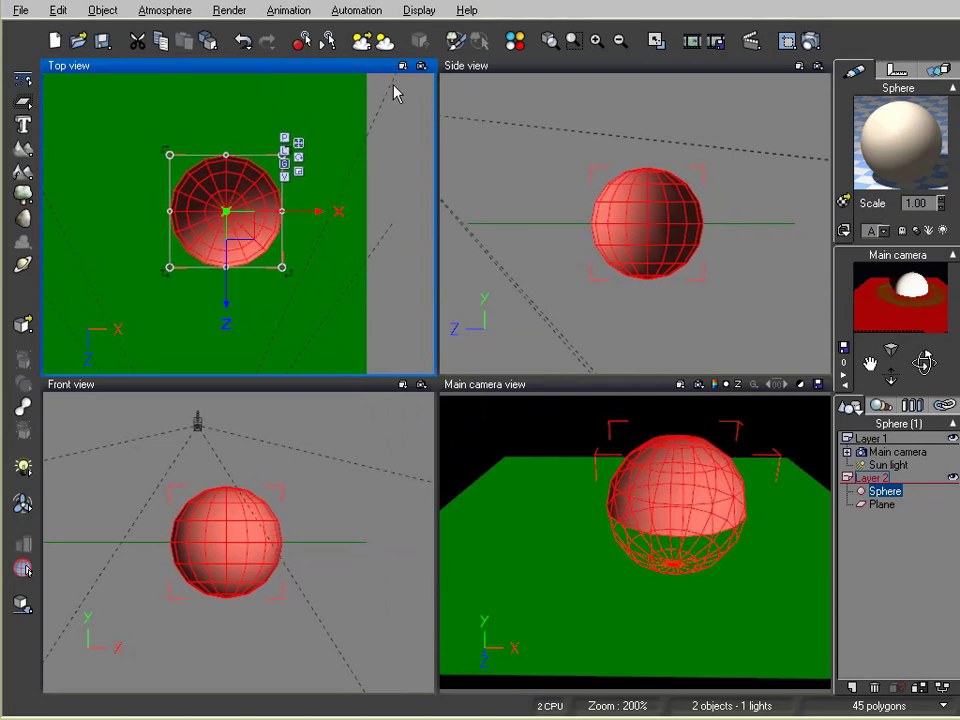
{"action": "left_click", "coordinate": [421, 66]}
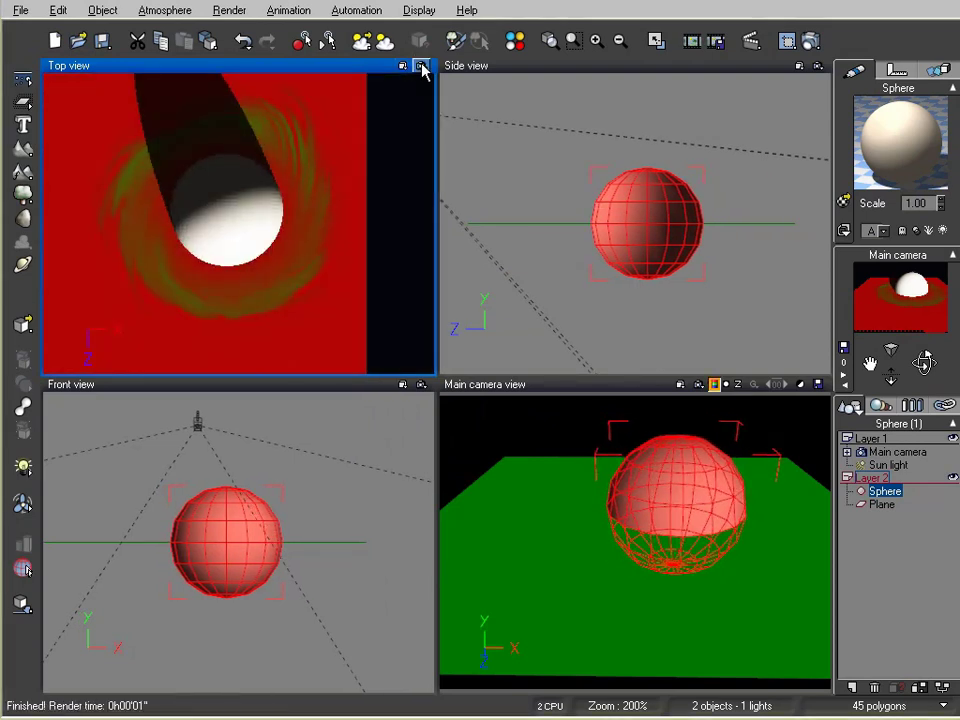
{"action": "left_click", "coordinate": [371, 133]}
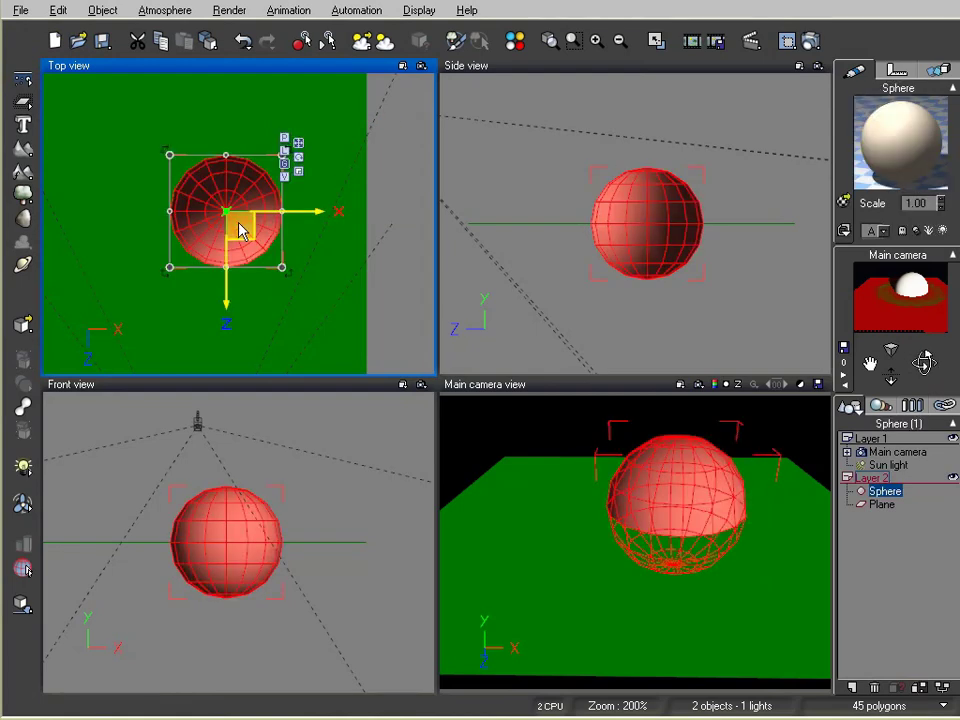
{"action": "left_click_drag", "start_coordinate": [241, 227], "coordinate": [244, 238]}
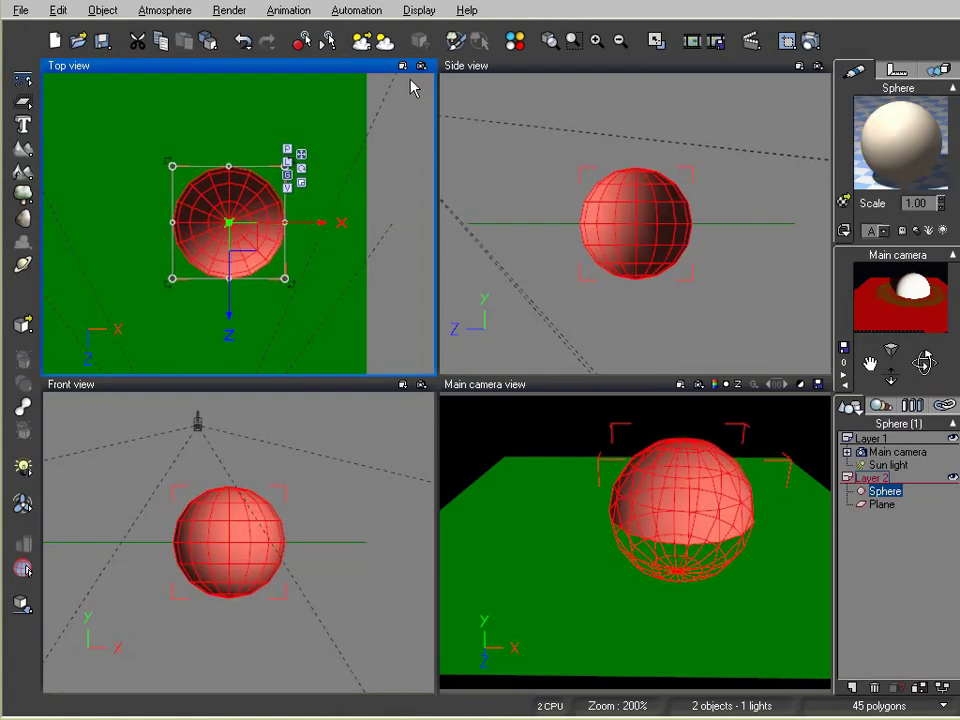
{"action": "left_click", "coordinate": [421, 66]}
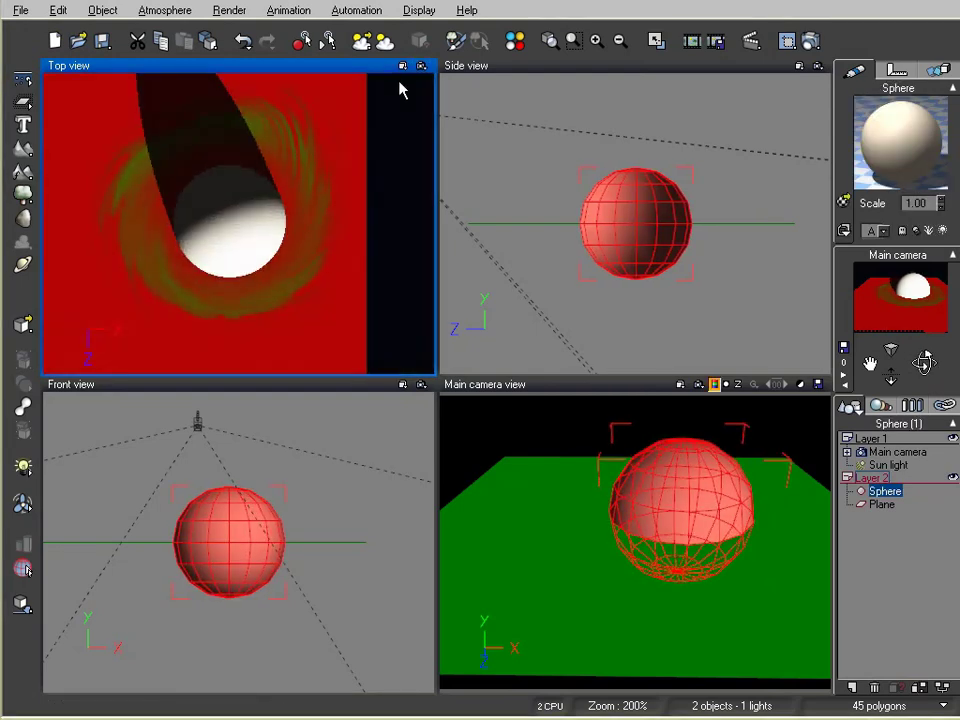
- Render the main camera view to check how the swirl surrounds the sphere
{"action": "left_click", "coordinate": [810, 41]}
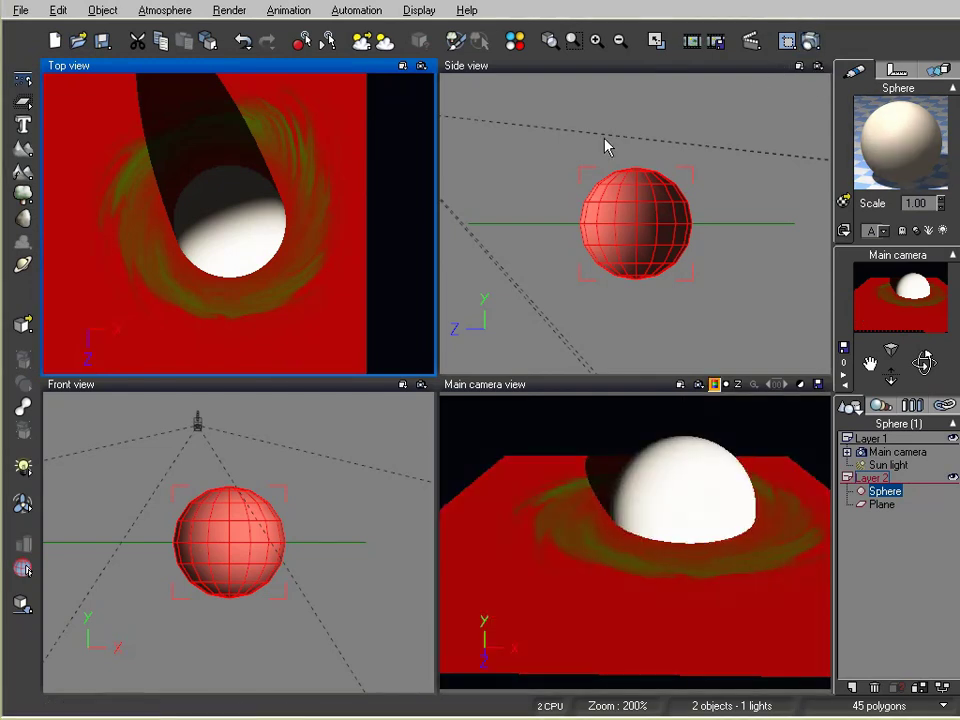
{"action": "left_click", "coordinate": [810, 41]}
{"action": "left_click", "coordinate": [304, 47]}
{"action": "left_click", "coordinate": [391, 406]}
- Set the global transparency of Red plastic, the first material in the plane's mix, to 100%
{"action": "left_click", "coordinate": [882, 504]}
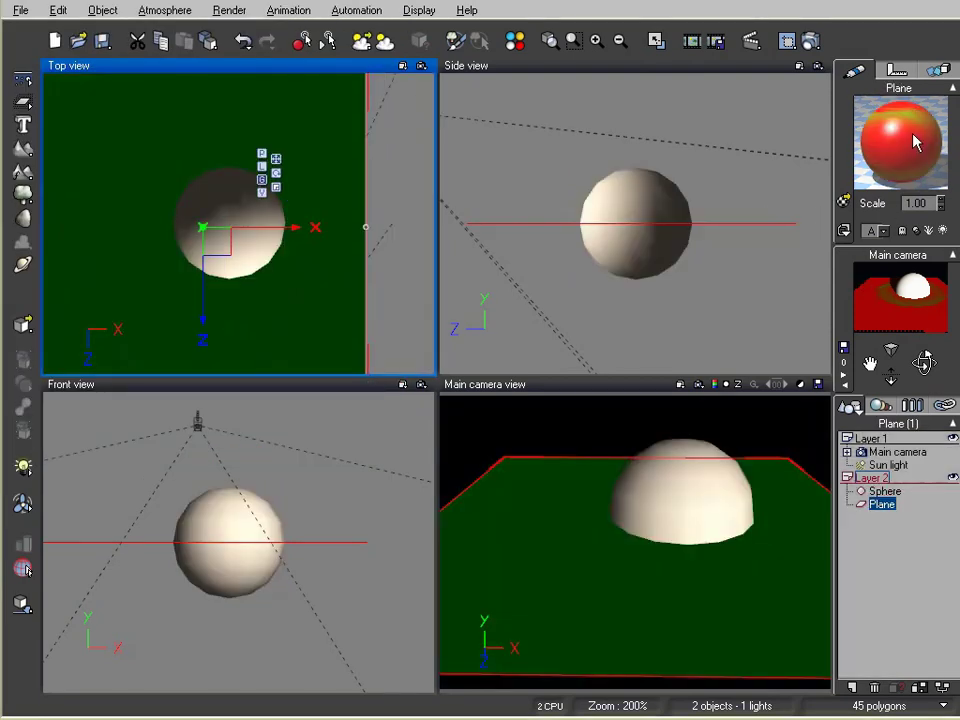
{"action": "double_click", "coordinate": [898, 140]}
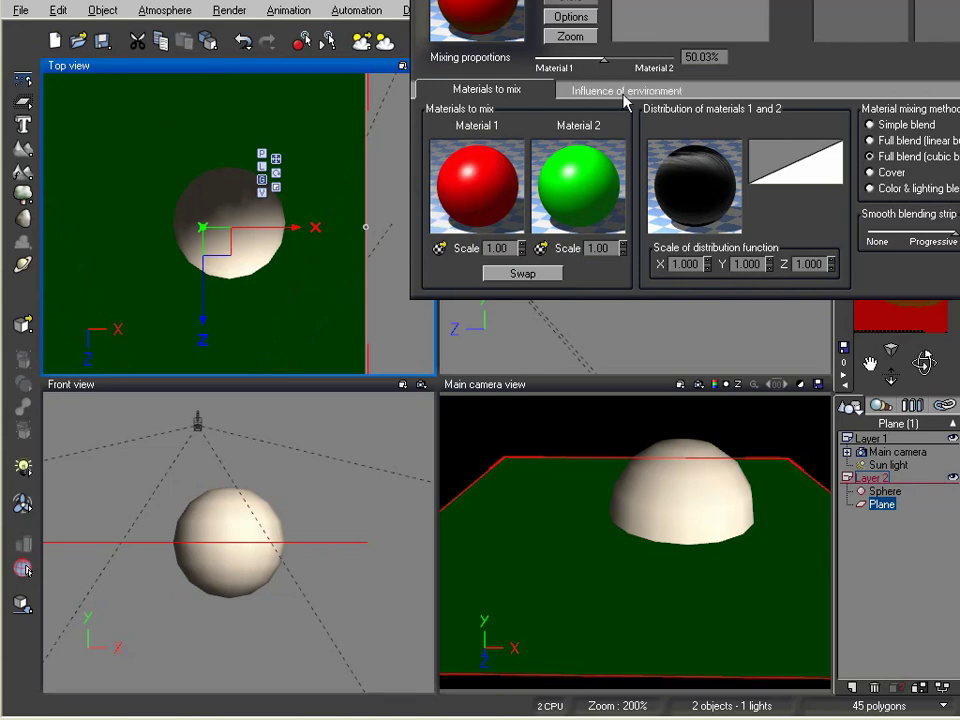
{"action": "double_click", "coordinate": [505, 183]}
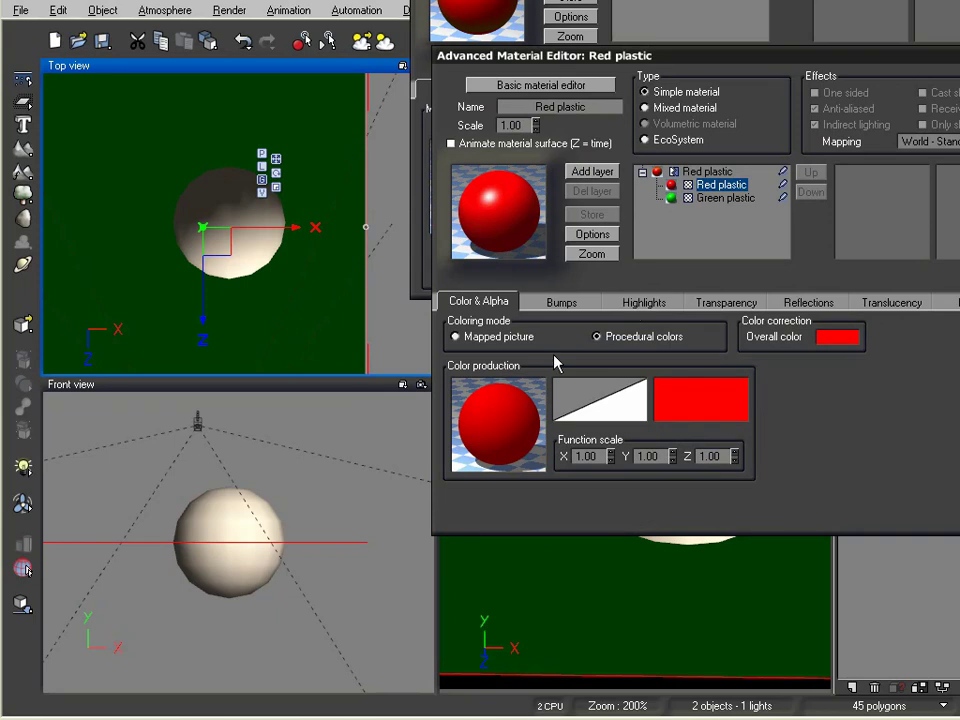
{"action": "left_click", "coordinate": [705, 303]}
{"action": "left_click_drag", "start_coordinate": [479, 339], "coordinate": [557, 334]}
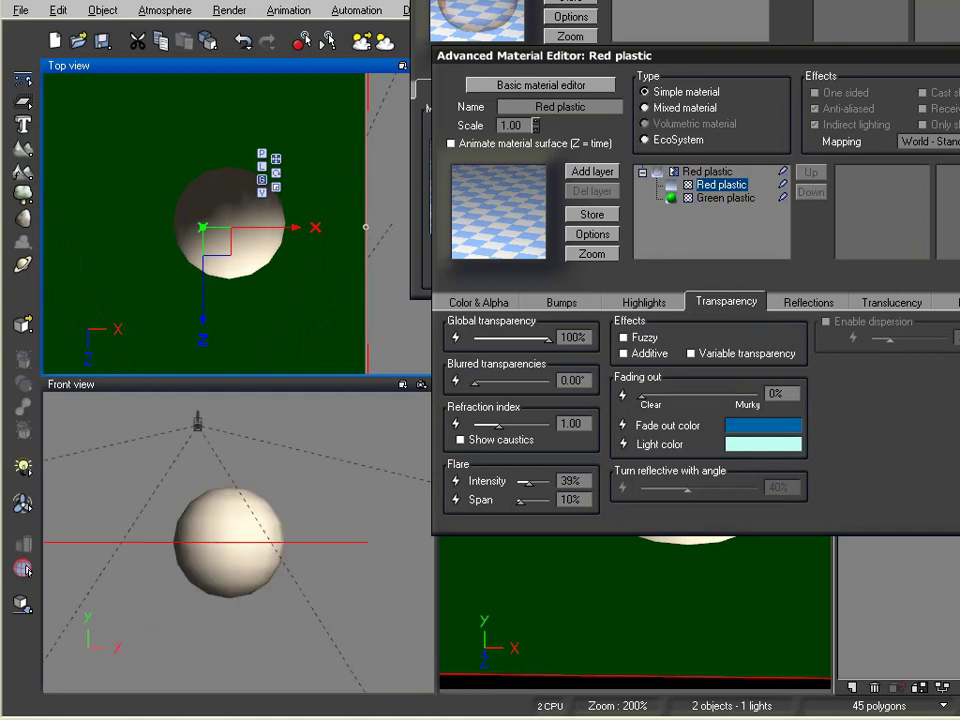
{"action": "left_click", "coordinate": [645, 107]}
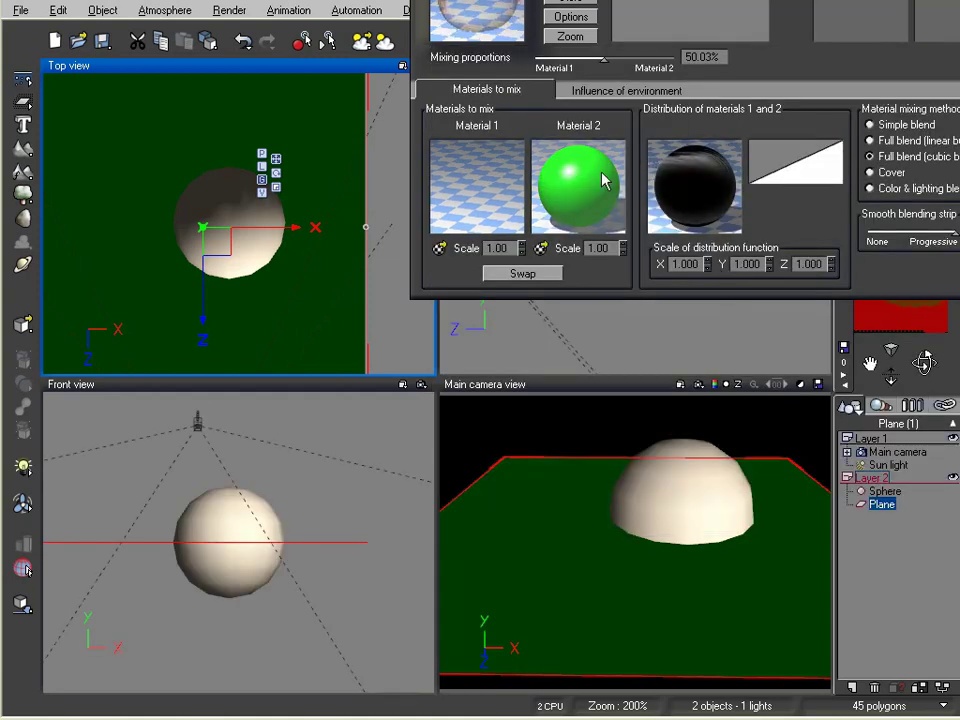
- Replace Green plastic, the second material in the mix, with Glowing Moon from the Special Effects Glowing collection
{"action": "double_click", "coordinate": [601, 177]}
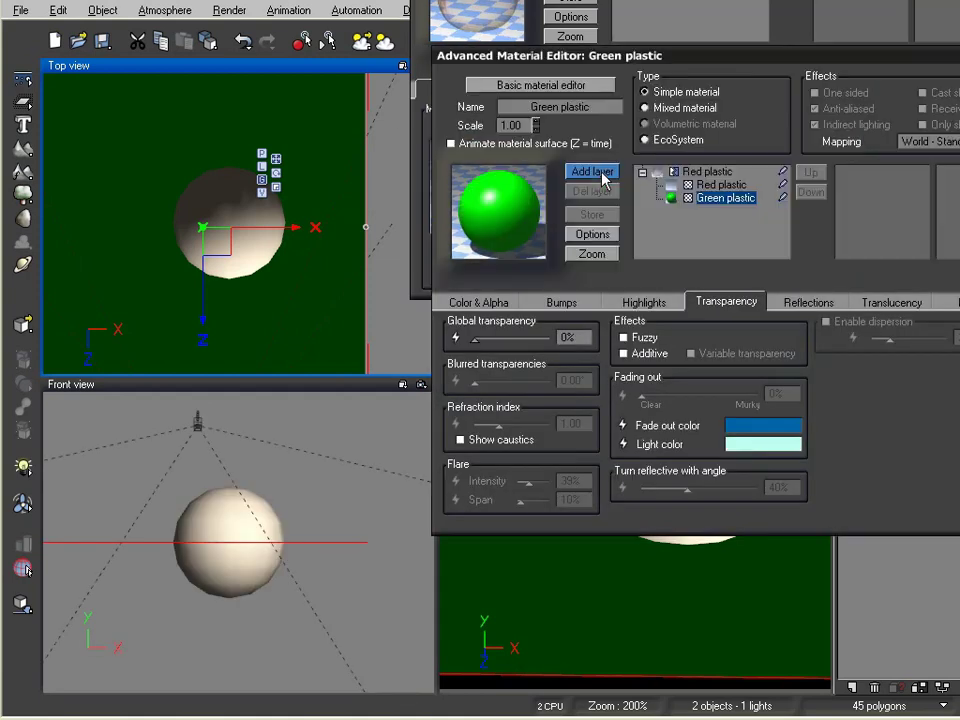
{"action": "left_click", "coordinate": [497, 230]}
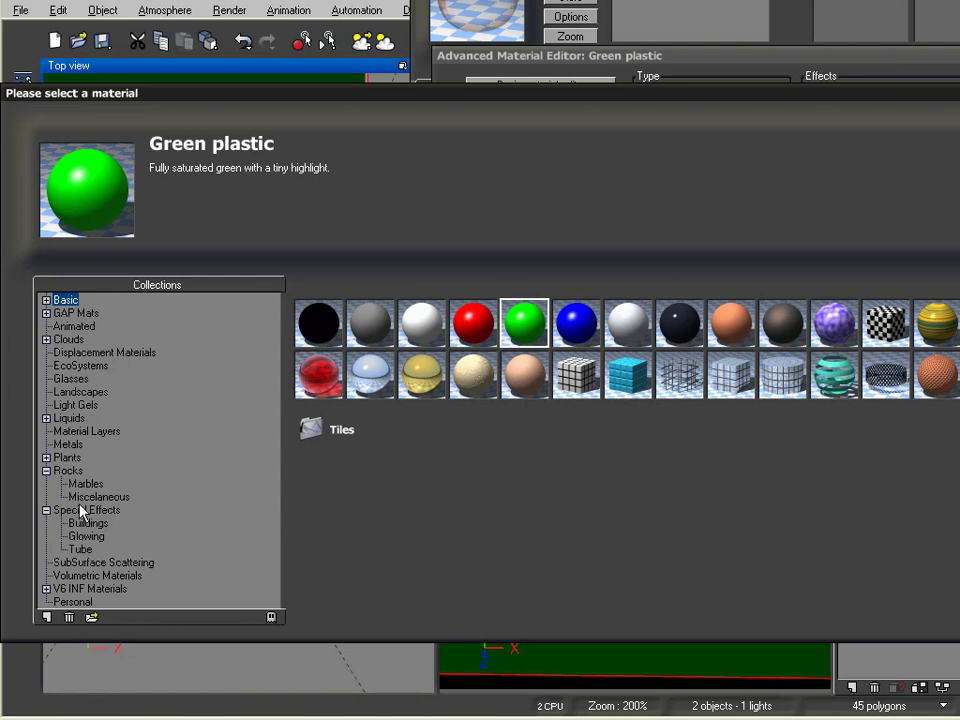
{"action": "left_click", "coordinate": [86, 537]}
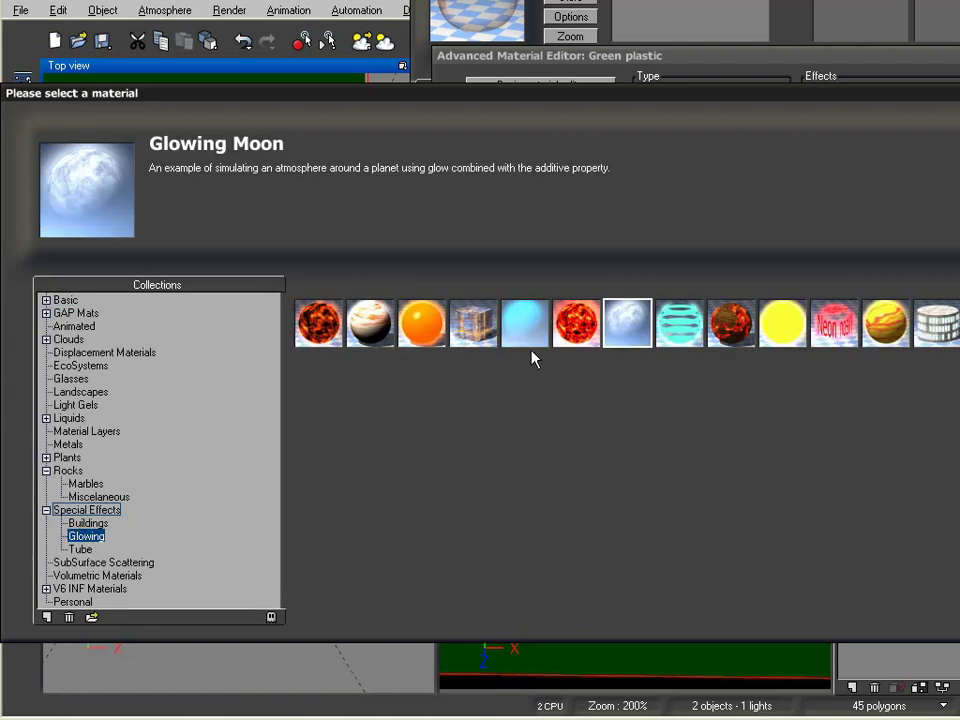
{"action": "left_click", "coordinate": [645, 321]}
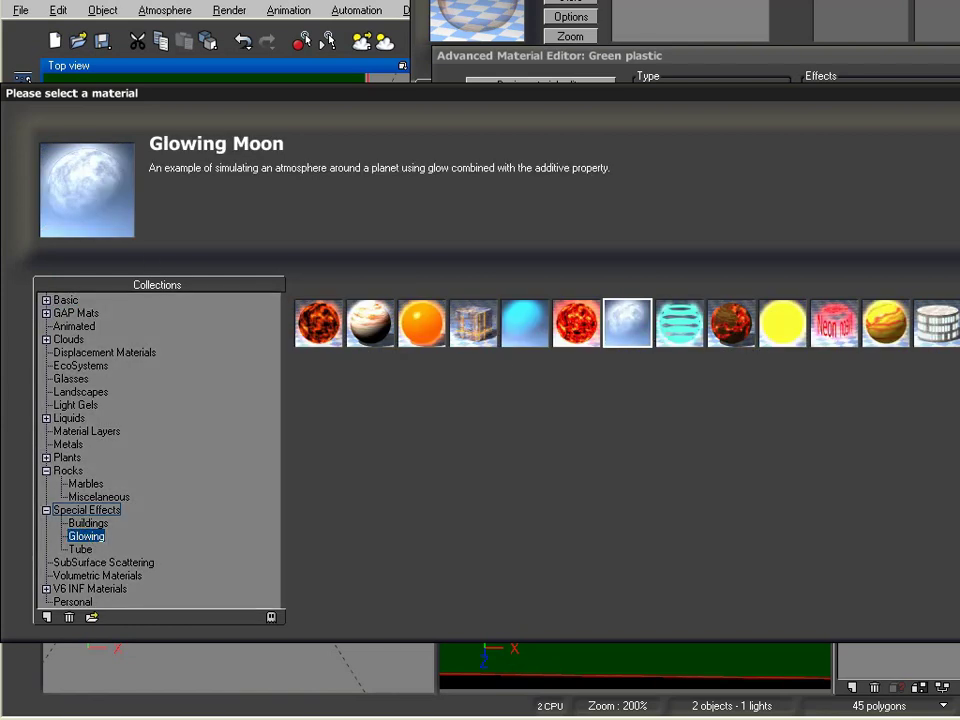
{"action": "key", "text": "Return"}
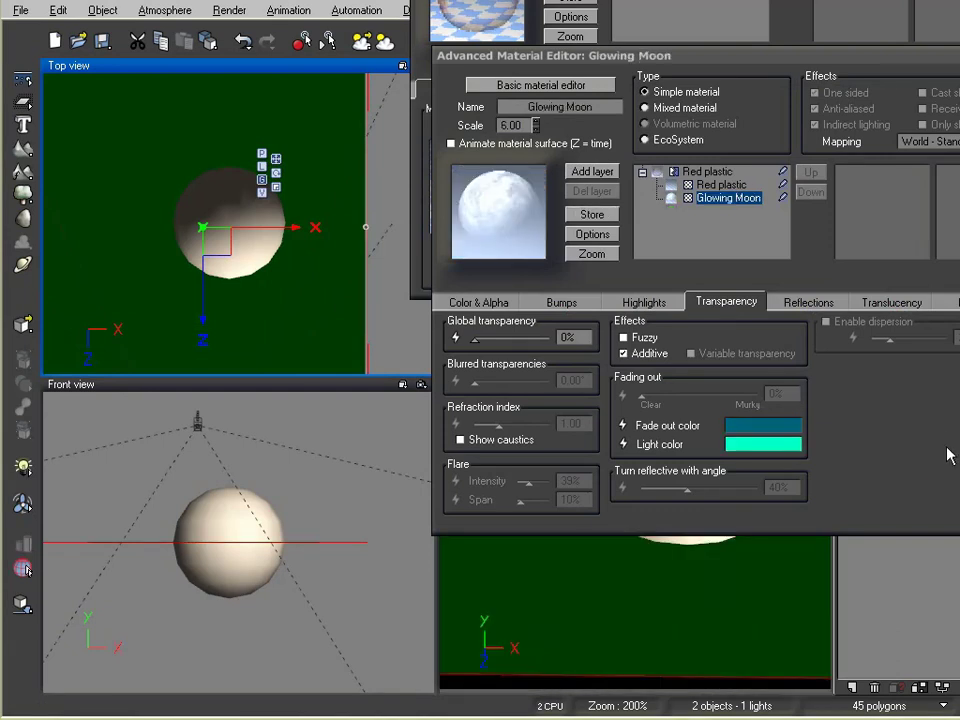
- Set Glowing Moon's Luminous lighting to 16%, and render the main camera view to check the ring
{"action": "left_click", "coordinate": [940, 303]}
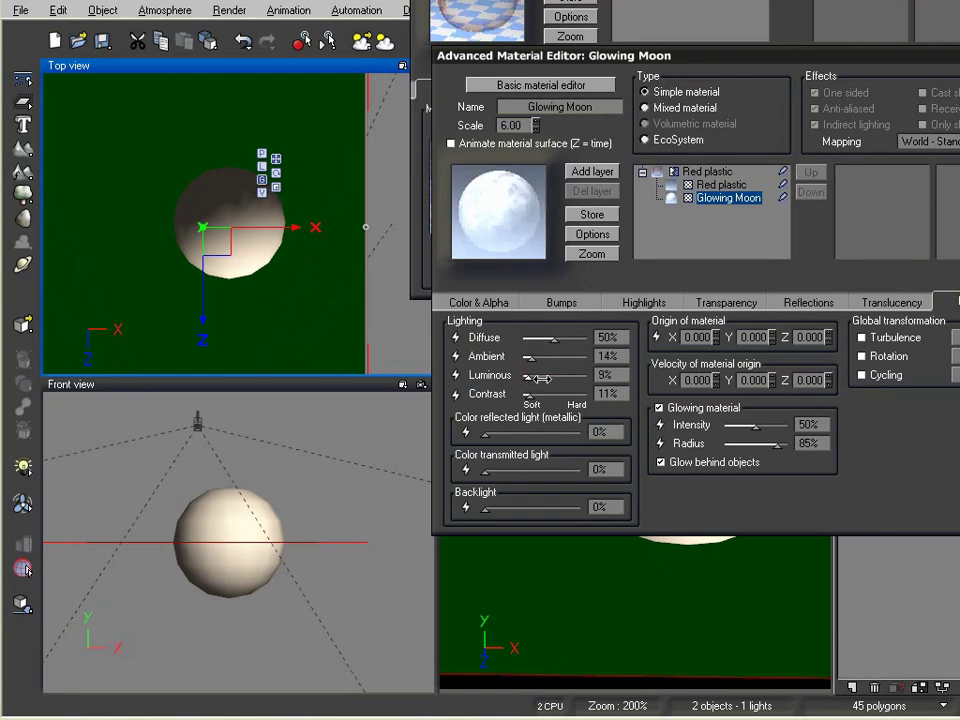
{"action": "left_click_drag", "start_coordinate": [524, 377], "coordinate": [545, 378]}
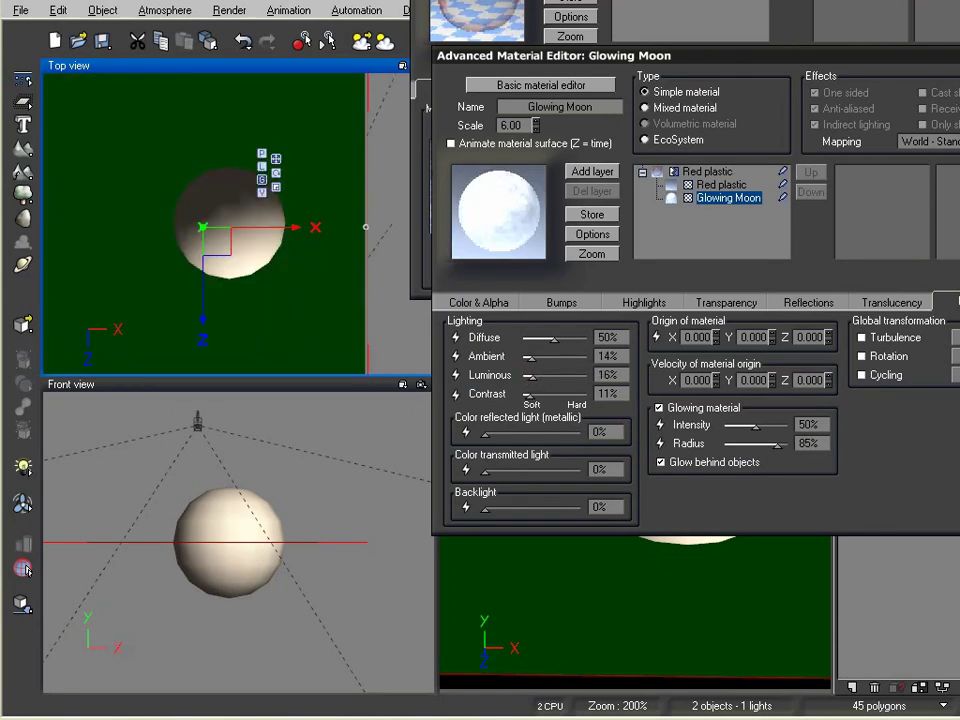
{"action": "key", "text": "Return"}
{"action": "key", "text": "Return"}
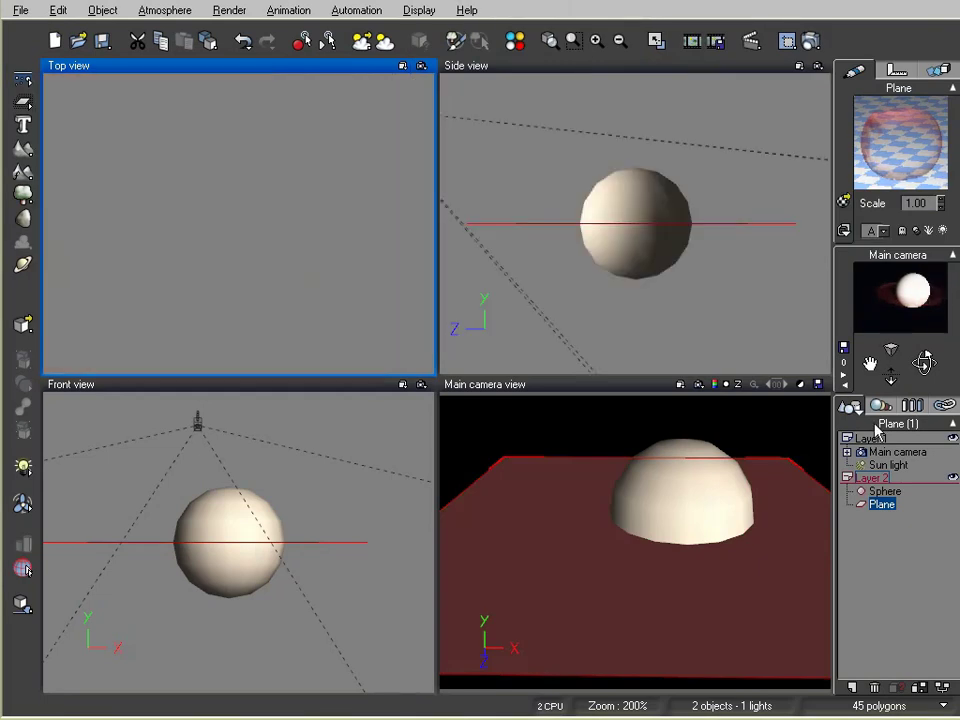
{"action": "left_click", "coordinate": [810, 41]}
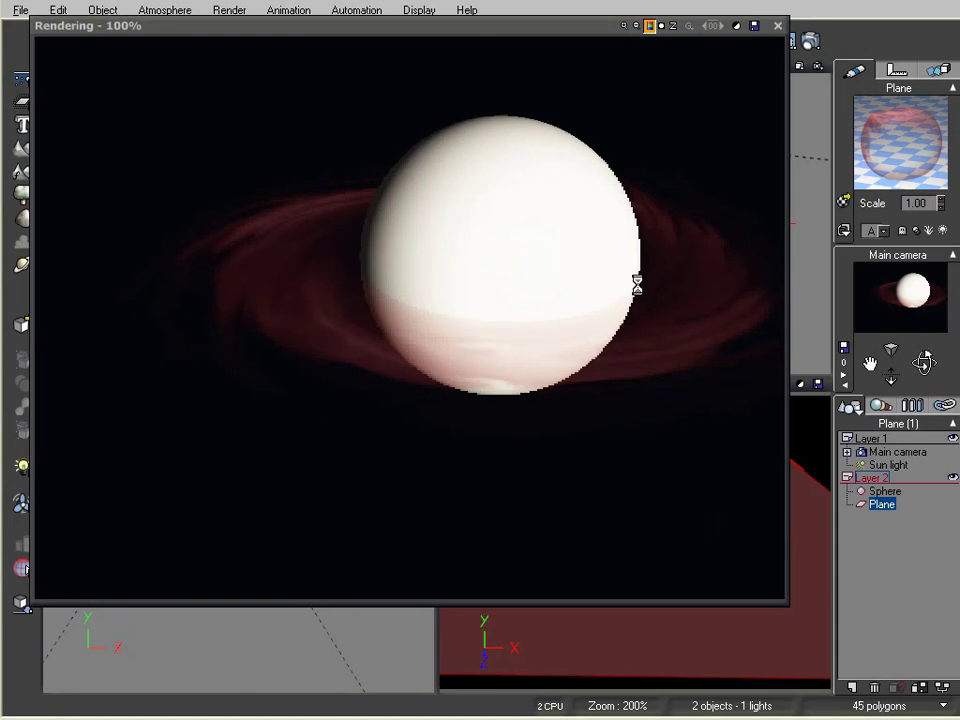
{"action": "left_click", "coordinate": [778, 25]}
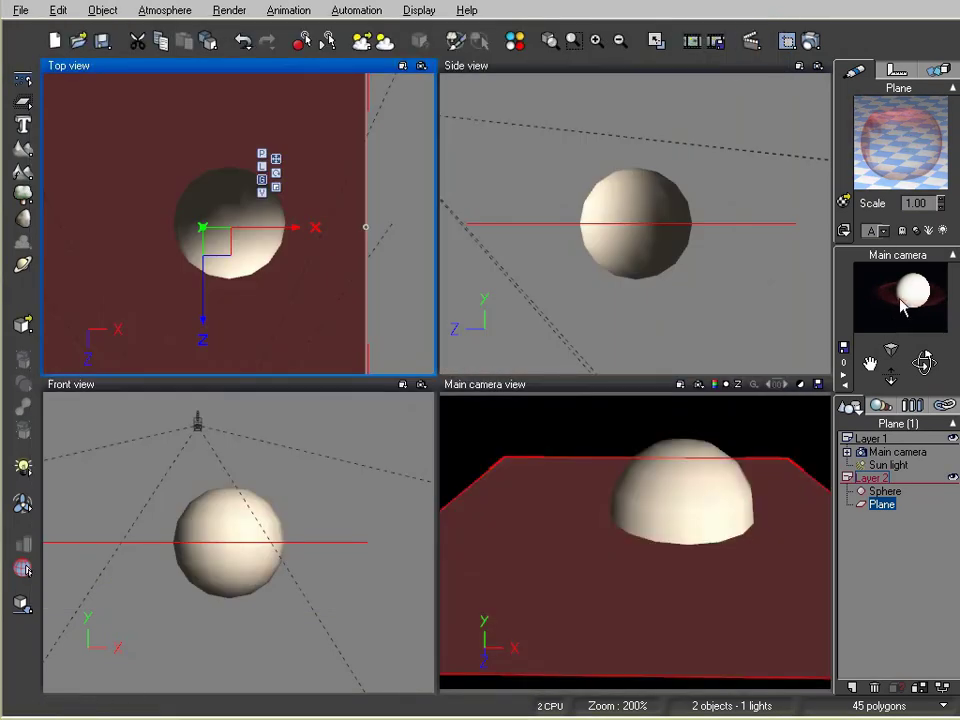
{"action": "left_click", "coordinate": [880, 405]}
{"action": "left_click", "coordinate": [892, 466]}
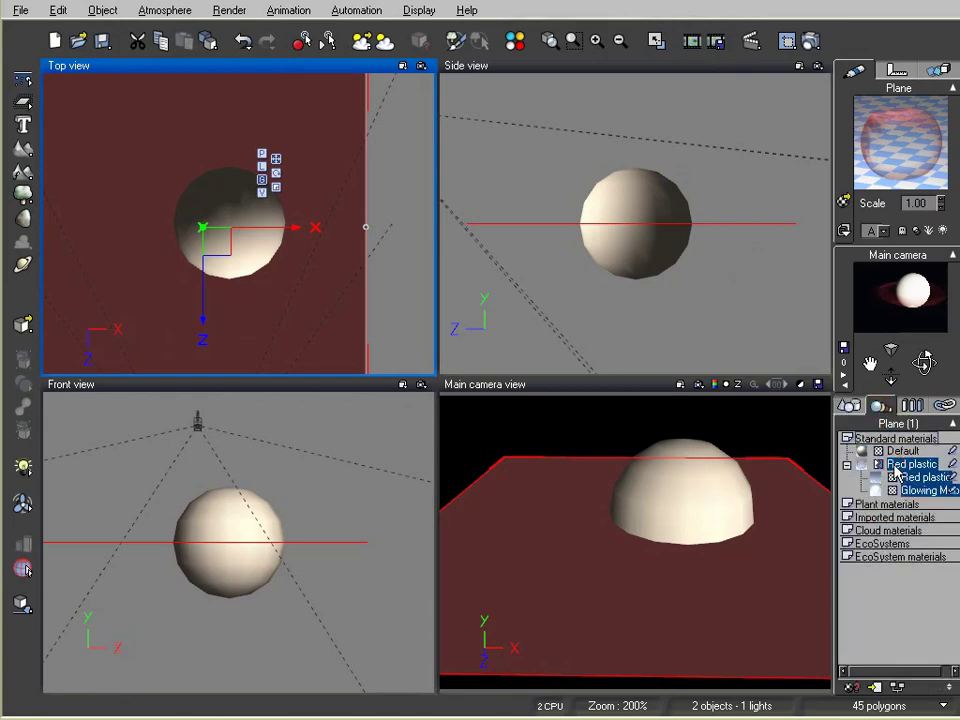
{"action": "left_click", "coordinate": [920, 491]}
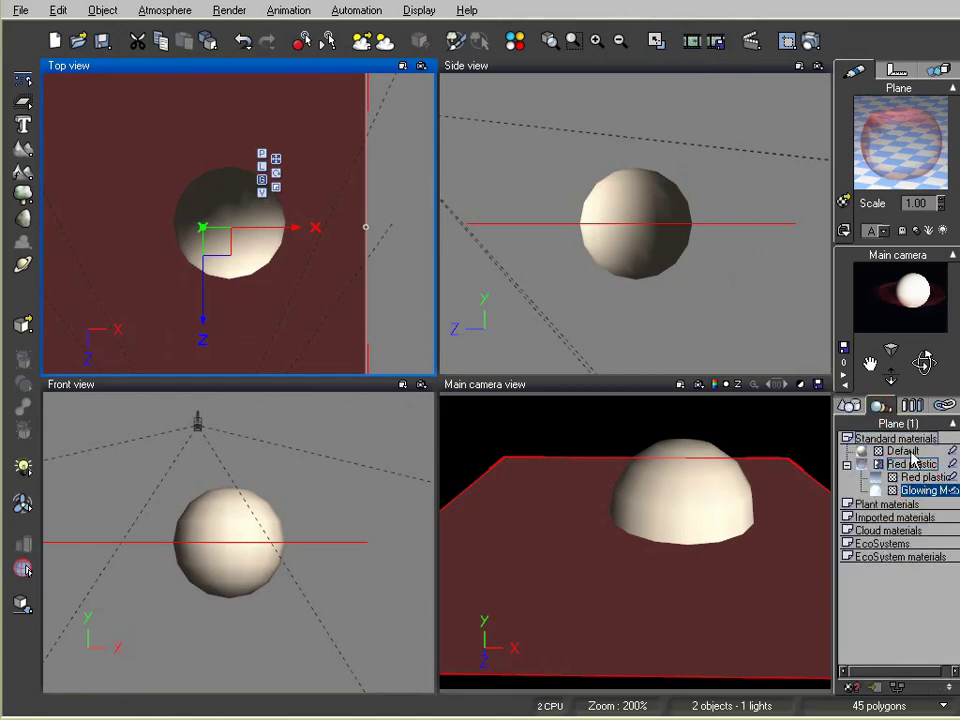
{"action": "left_click", "coordinate": [903, 451]}
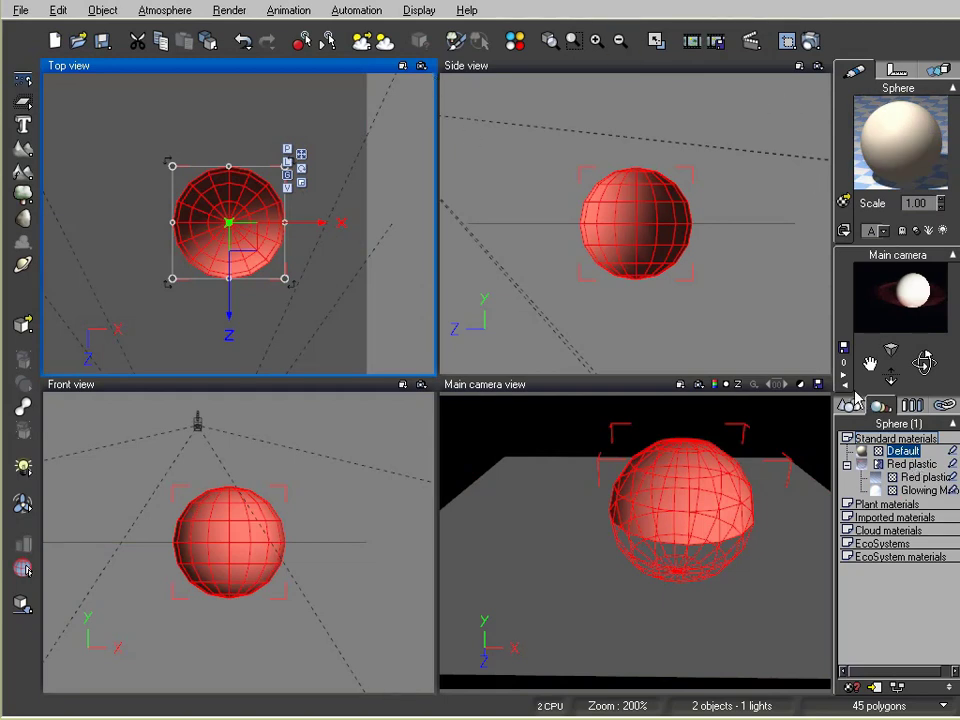
- Change the mapping of Red plastic in the plane's mixed material to Object - Parametric
{"action": "left_click", "coordinate": [850, 404]}
{"action": "left_click", "coordinate": [882, 504]}
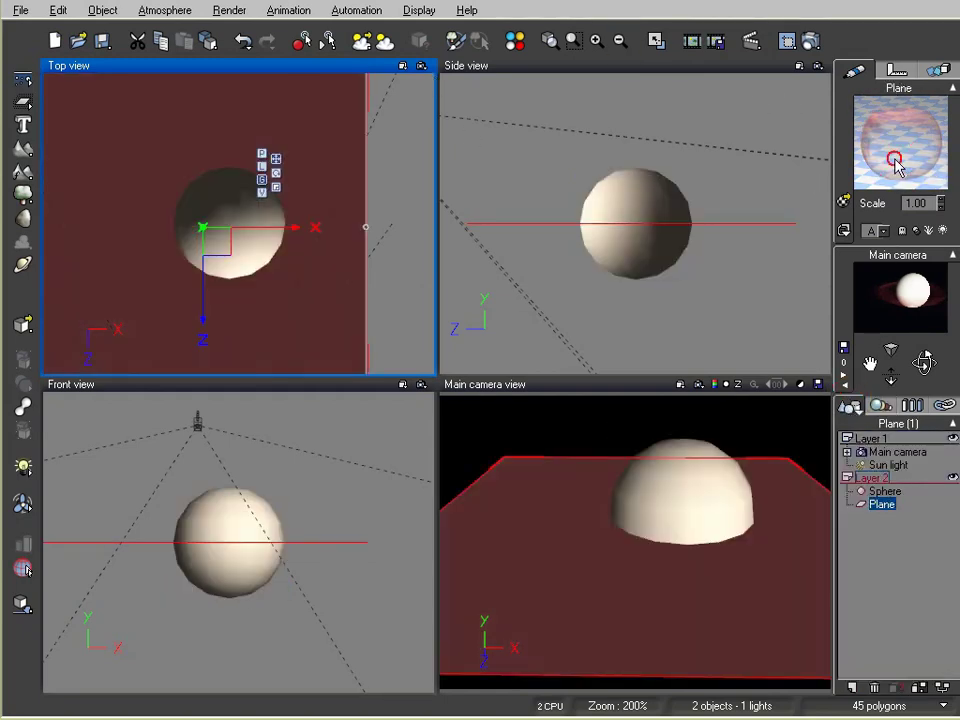
{"action": "double_click", "coordinate": [895, 163]}
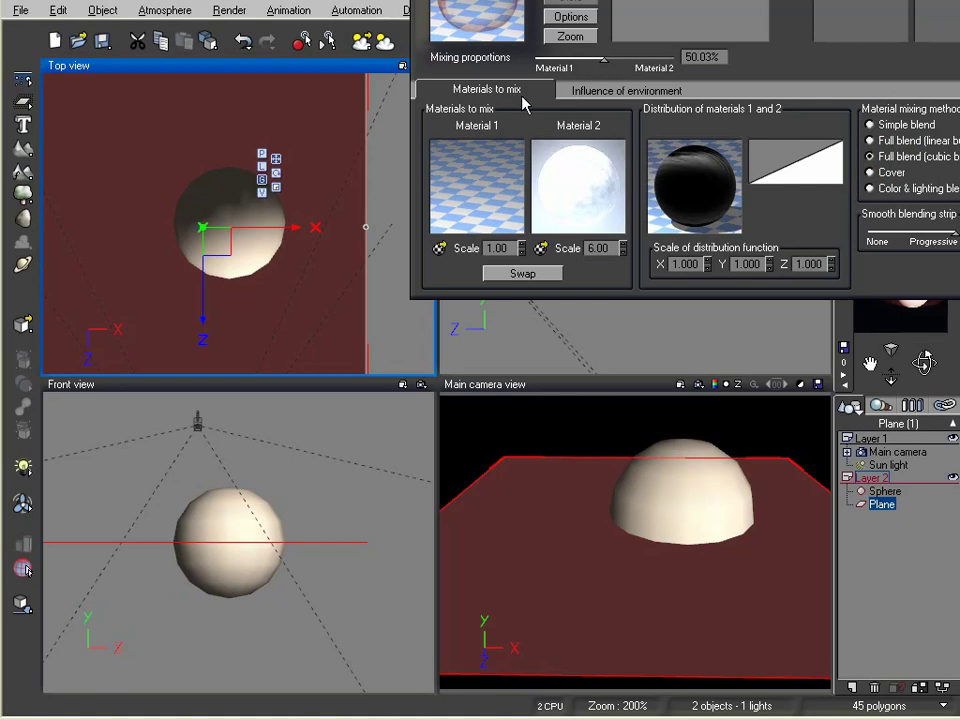
{"action": "double_click", "coordinate": [473, 195]}
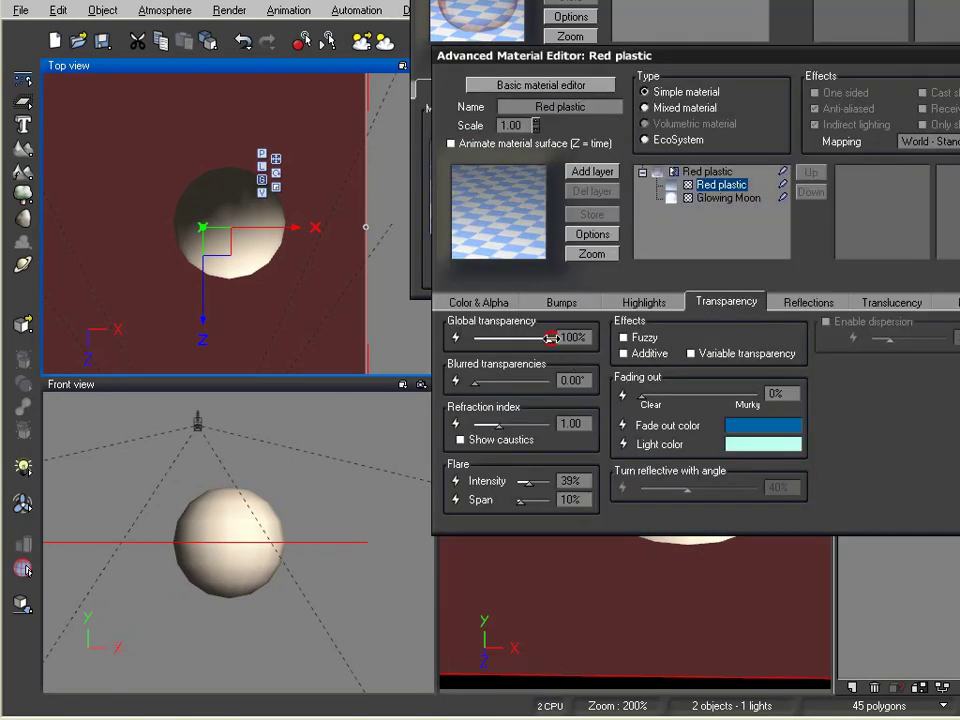
{"action": "left_click", "coordinate": [930, 141]}
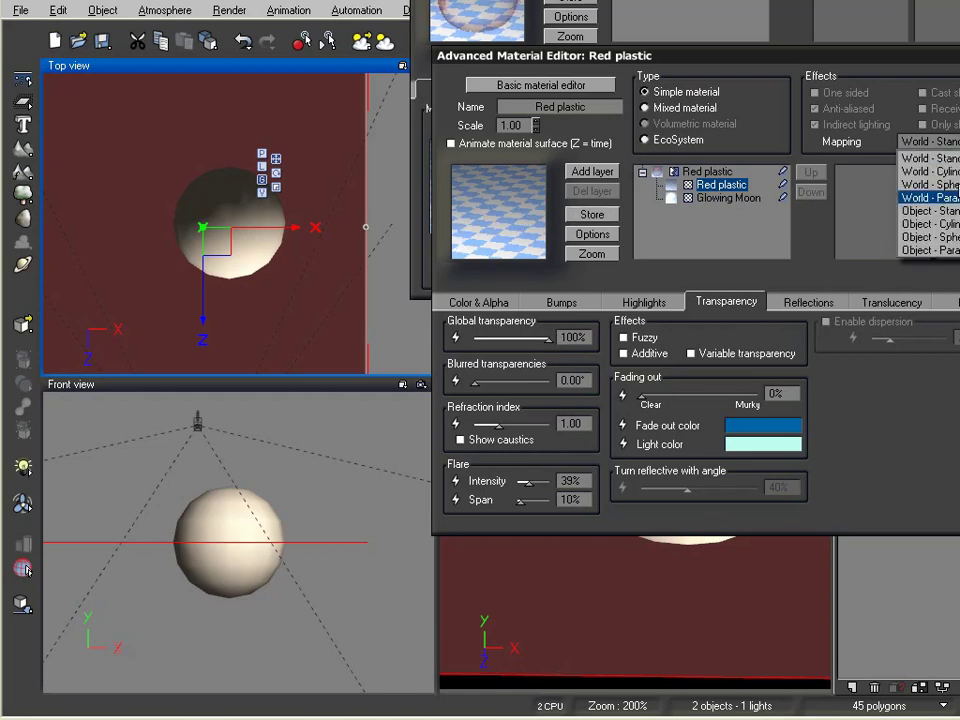
{"action": "left_click", "coordinate": [945, 250]}
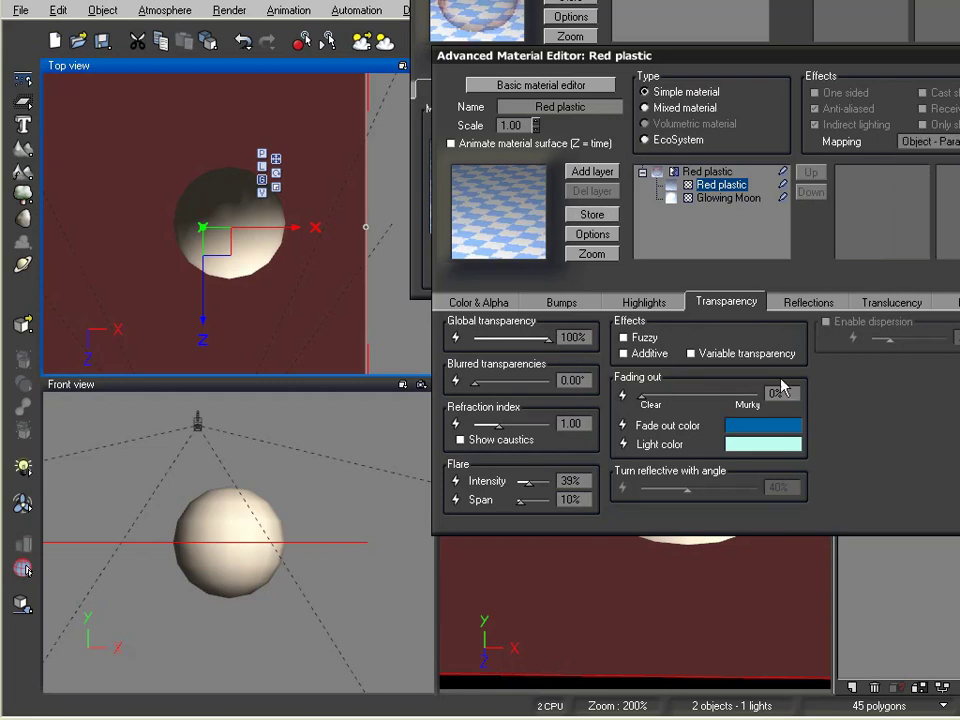
- Change the procedural color of Red plastic, the first material in the plane's mix, to black
{"action": "left_click", "coordinate": [480, 302]}
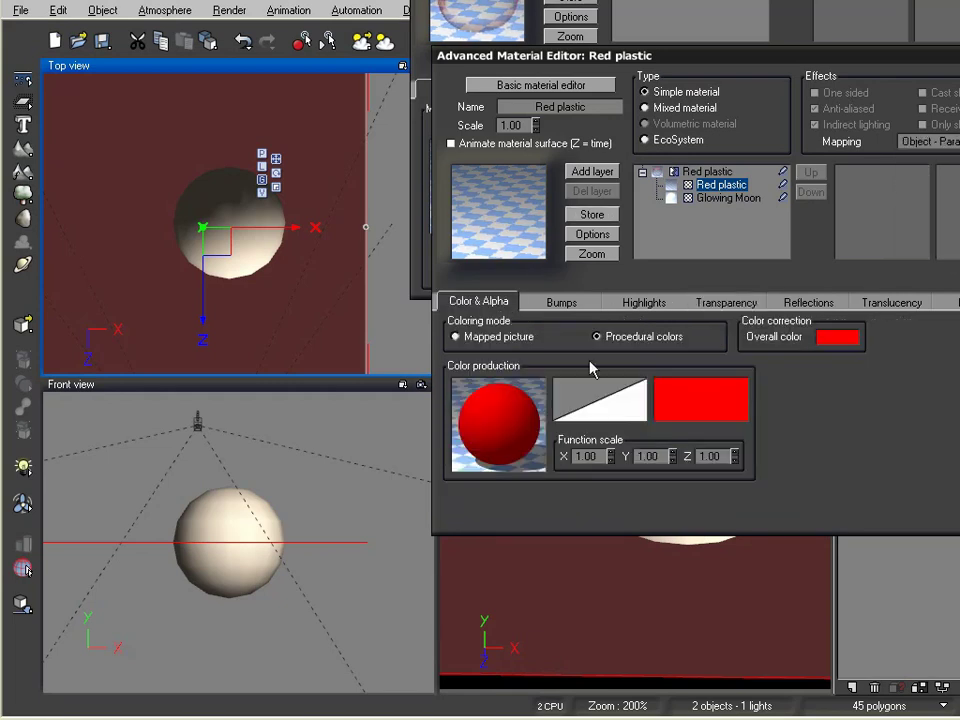
{"action": "right_click", "coordinate": [692, 392]}
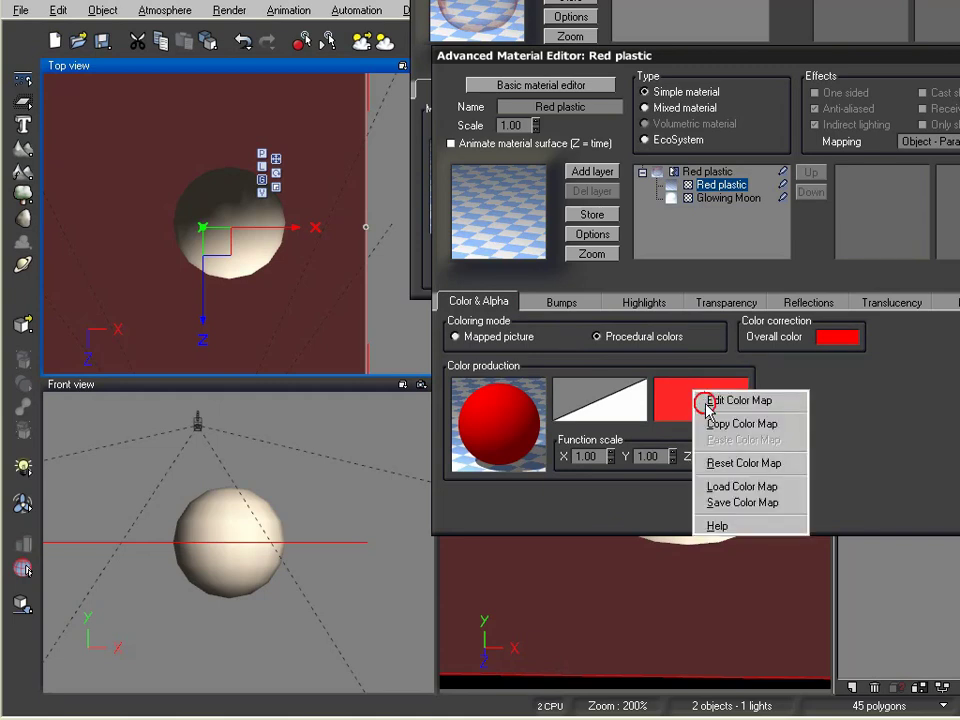
{"action": "left_click", "coordinate": [705, 402]}
{"action": "left_click", "coordinate": [714, 450]}
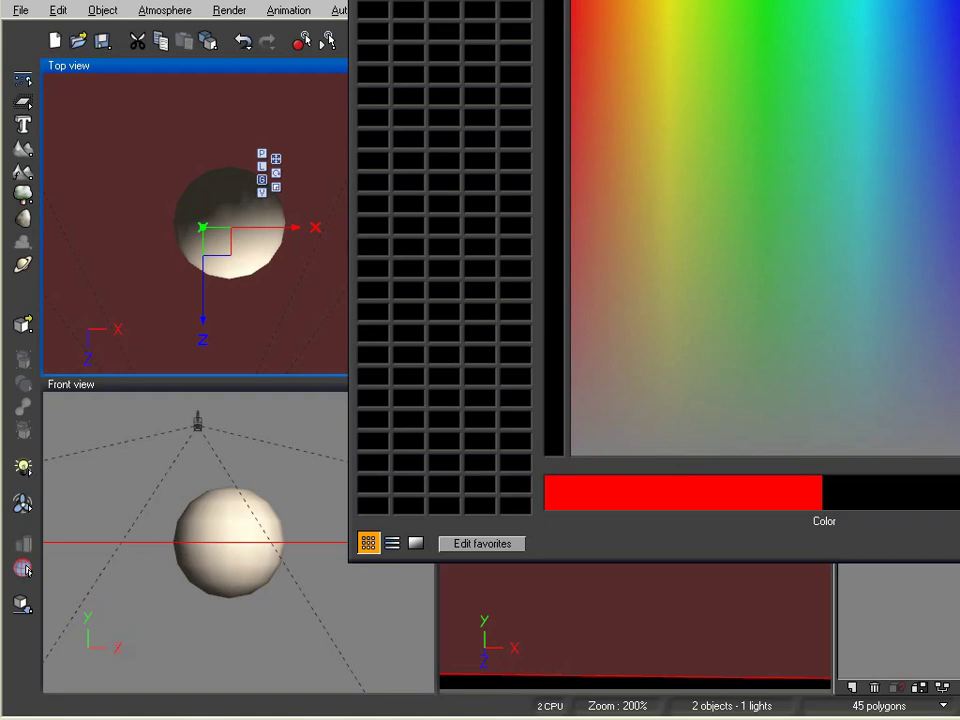
{"action": "key", "text": "Return"}
{"action": "left_click", "coordinate": [820, 421]}
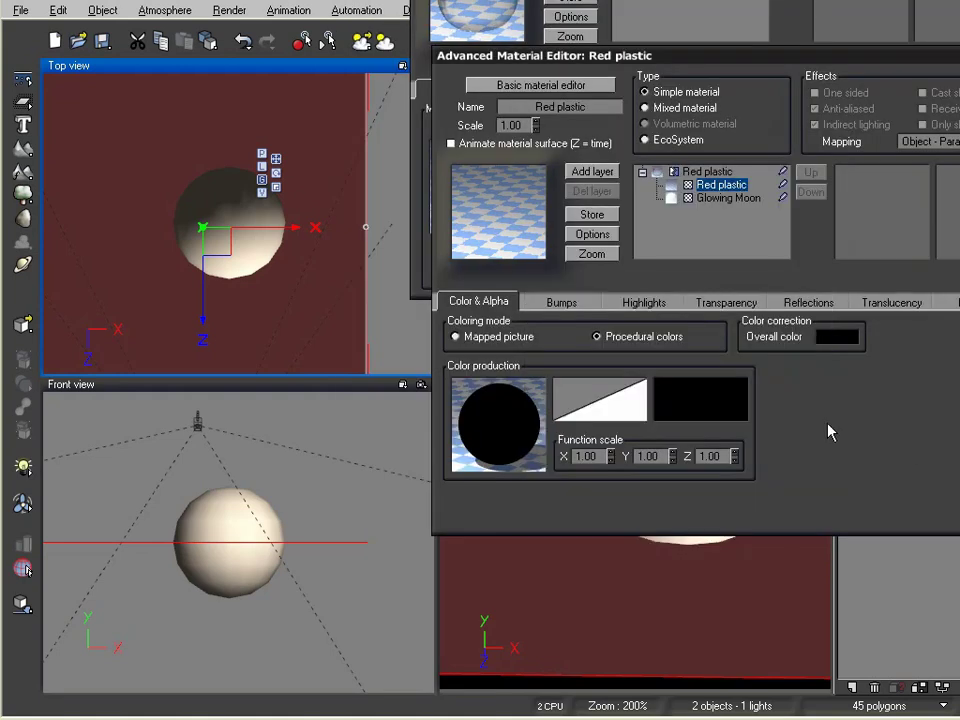
{"action": "key", "text": "Return"}
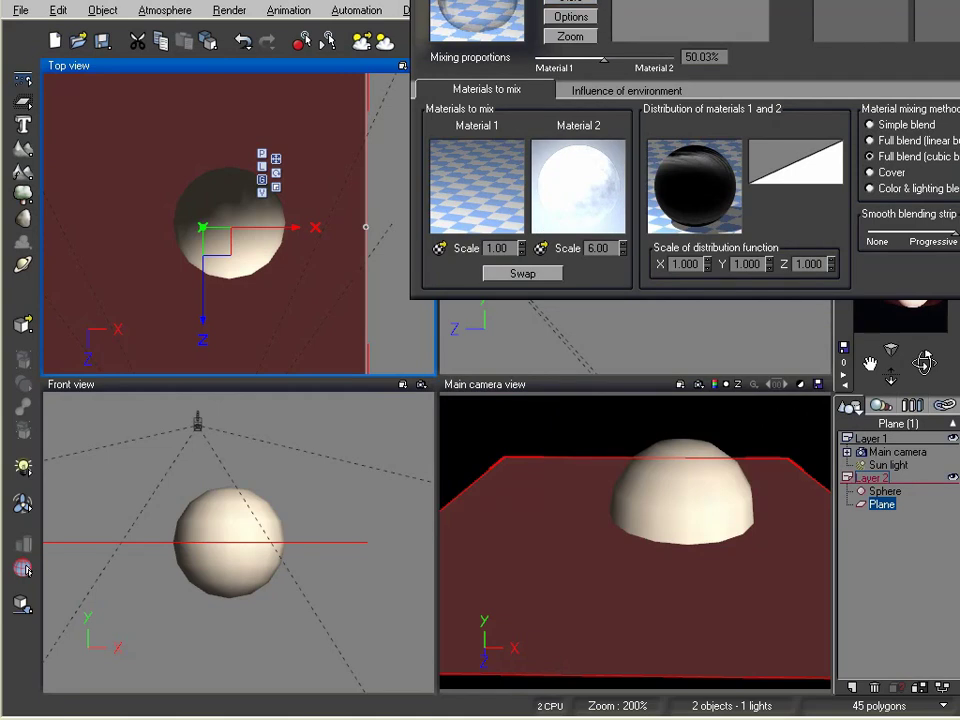
- Reload Glowing Moon from the Special Effects Glowing collection as the second material in the plane's mix
{"action": "double_click", "coordinate": [606, 167]}
{"action": "double_click", "coordinate": [518, 199]}
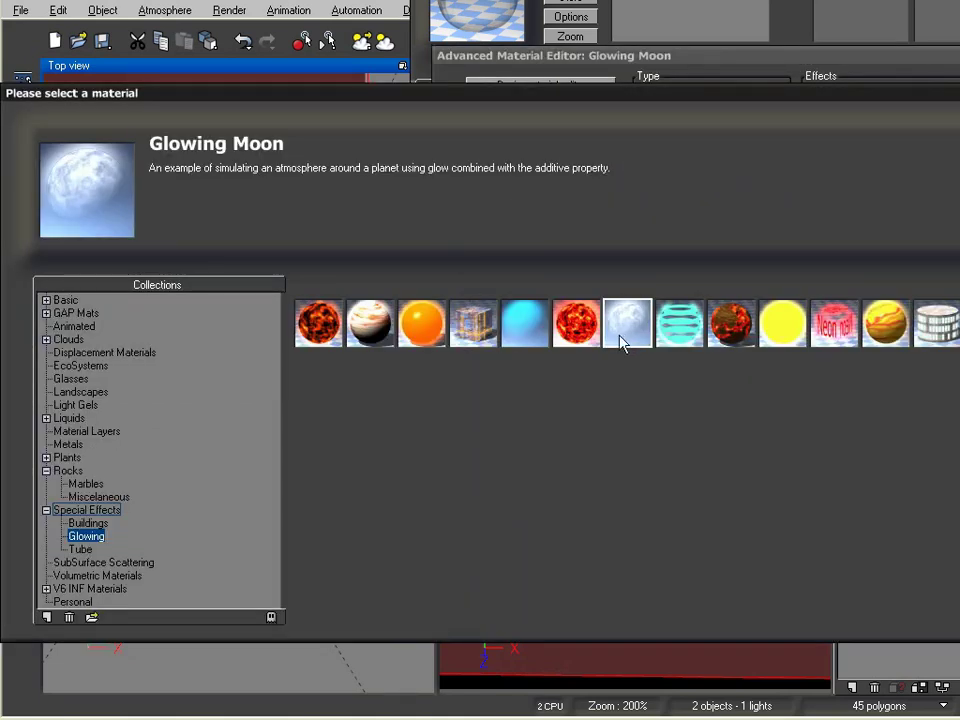
{"action": "key", "text": "Return"}
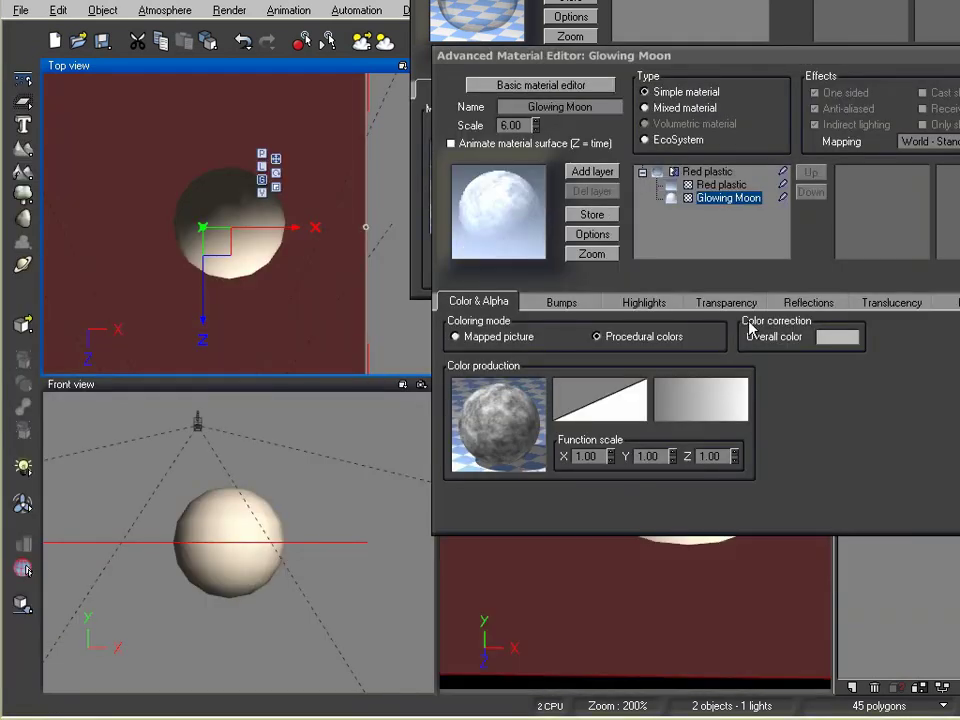
- Give Glowing Moon 13% ambient, 9% luminous and 11% contrast with the glow turned off, and render the main camera view
{"action": "left_click", "coordinate": [944, 302]}
{"action": "left_click_drag", "start_coordinate": [528, 357], "coordinate": [575, 378]}
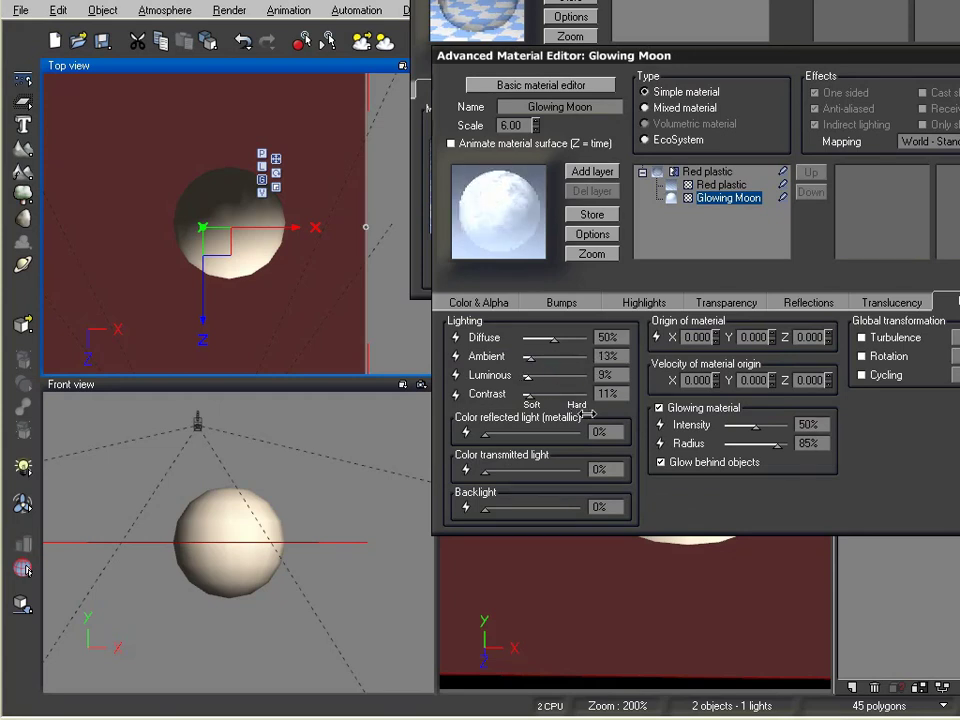
{"action": "left_click", "coordinate": [660, 409]}
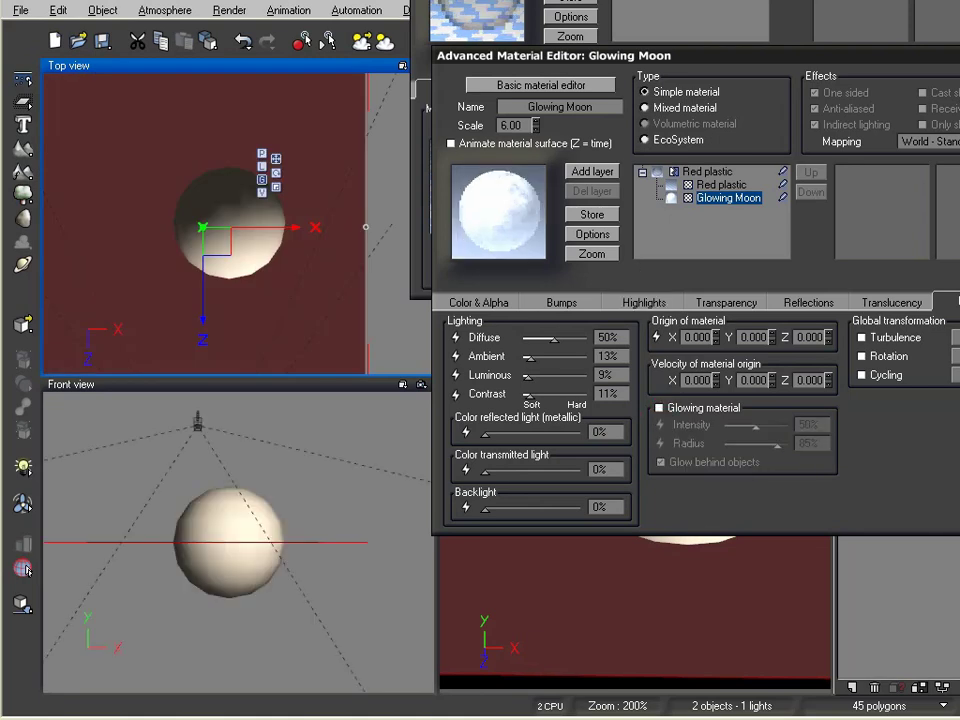
{"action": "key", "text": "Return"}
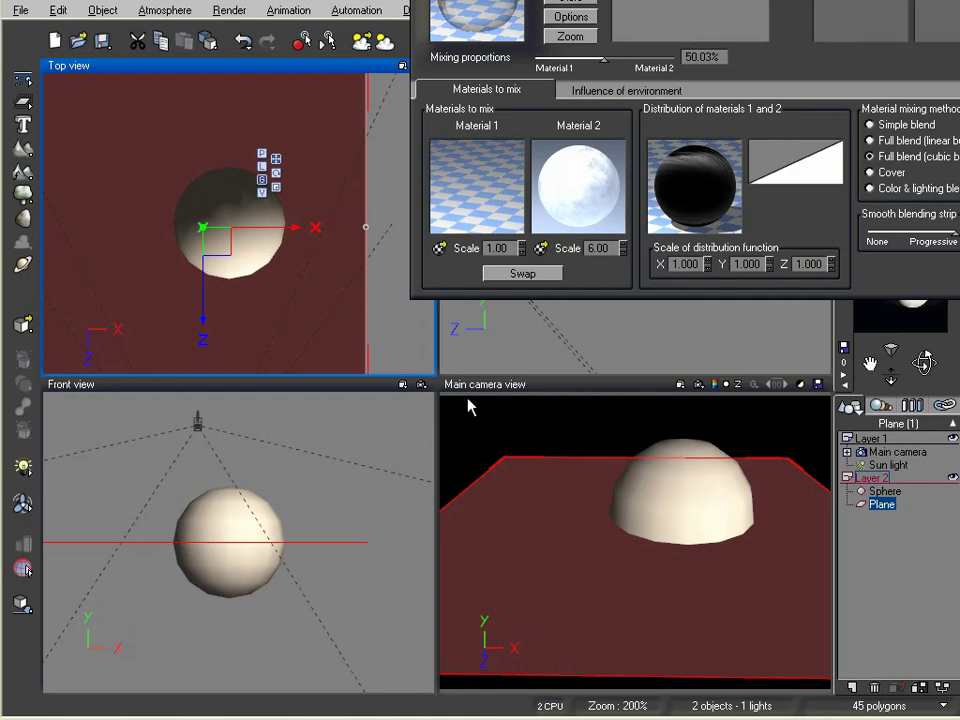
{"action": "key", "text": "Return"}
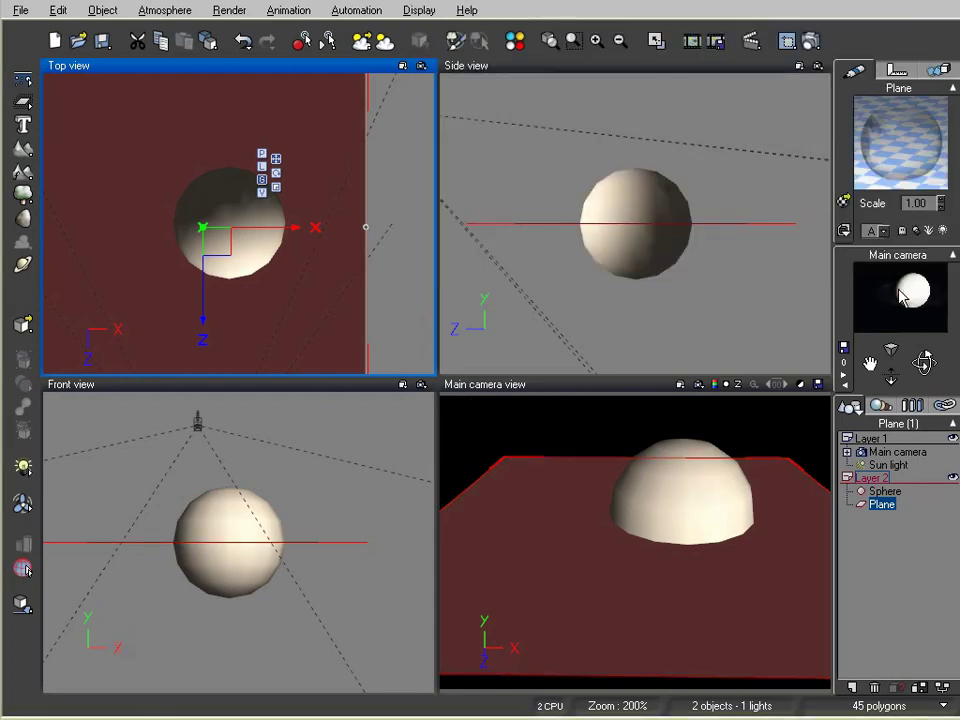
{"action": "left_click", "coordinate": [810, 41]}
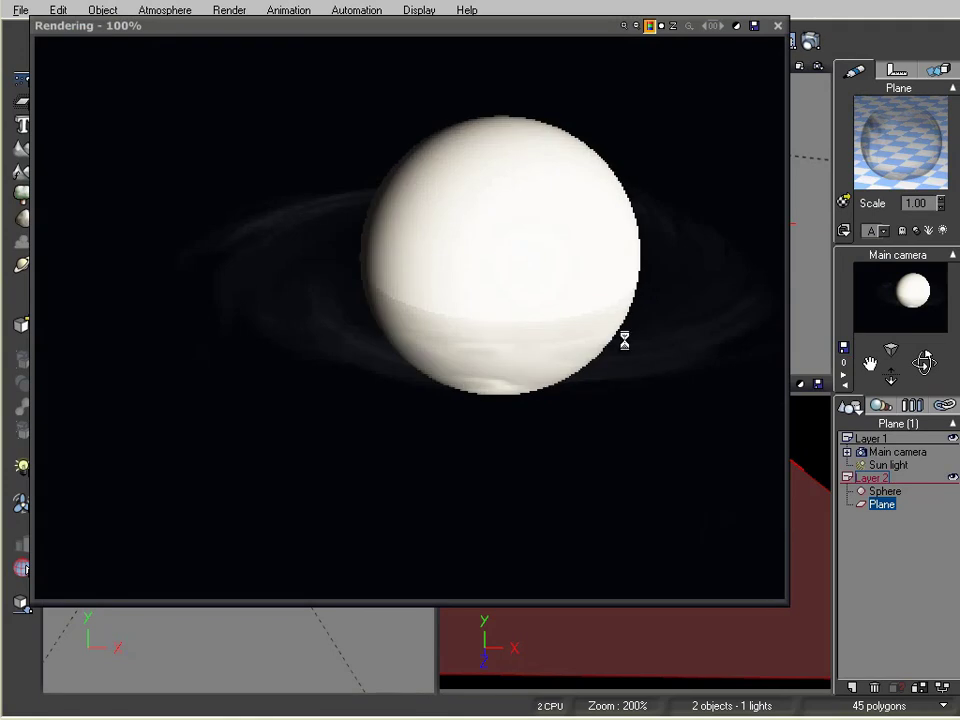
{"action": "left_click", "coordinate": [778, 25]}
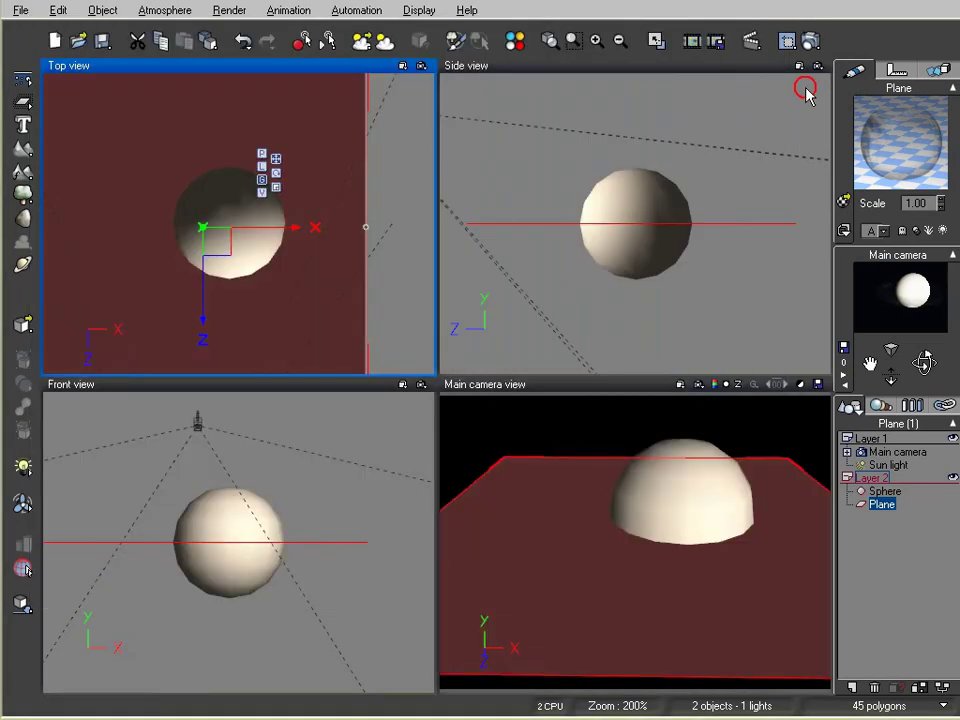
- Raise Glowing Moon's lighting to 69% diffuse, 26% ambient and 20% luminous in the plane's mixed material
{"action": "double_click", "coordinate": [851, 146]}
{"action": "double_click", "coordinate": [606, 156]}
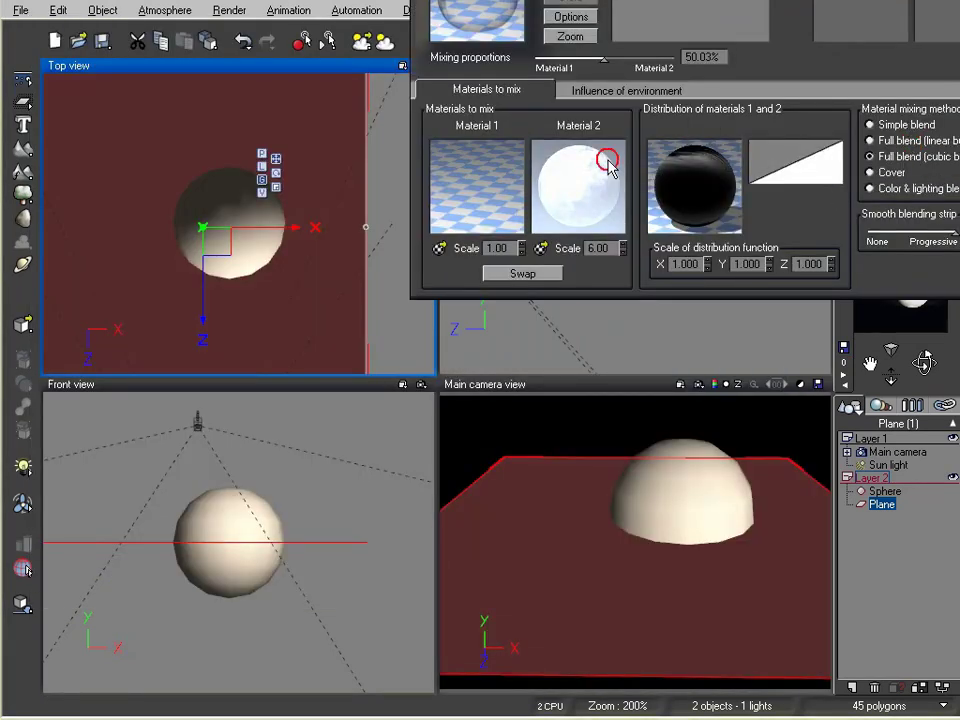
{"action": "left_click", "coordinate": [944, 302]}
{"action": "left_click_drag", "start_coordinate": [569, 336], "coordinate": [559, 376]}
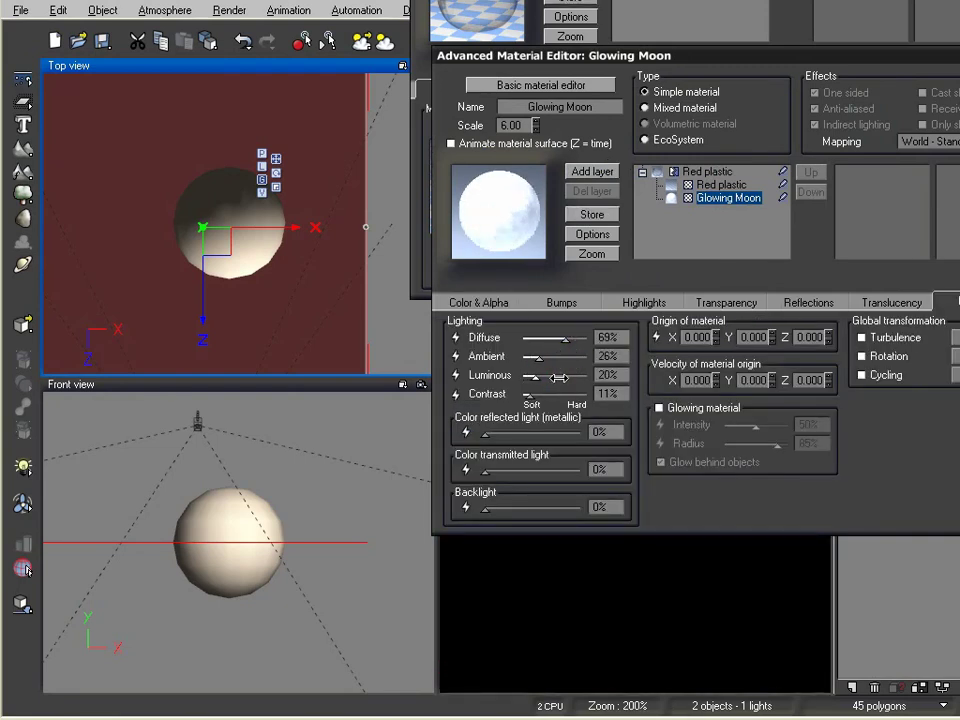
{"action": "key", "text": "Return"}
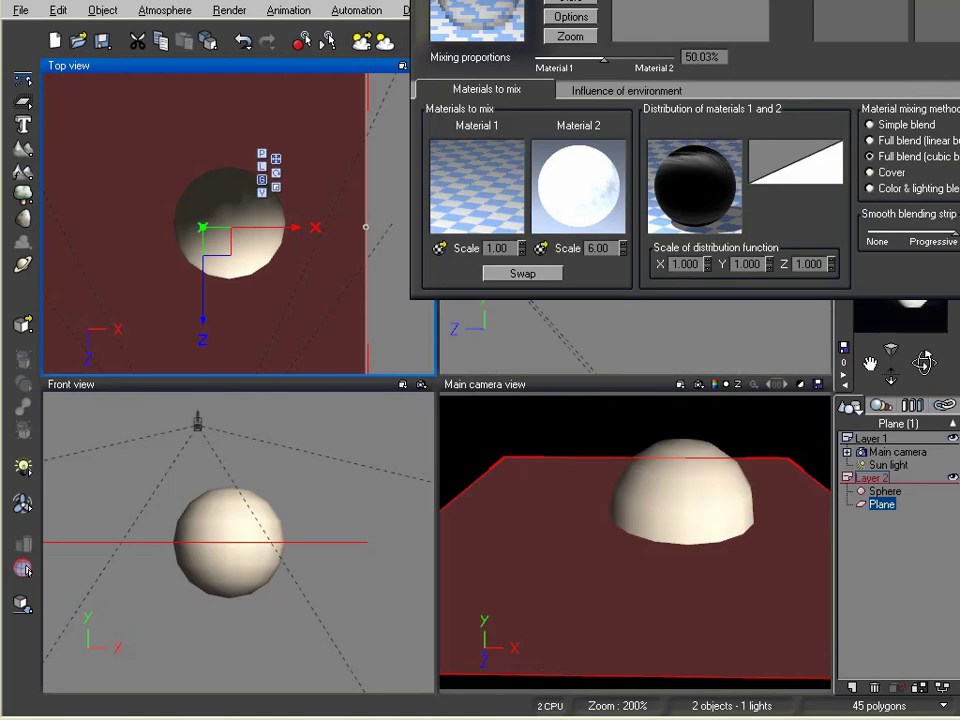
{"action": "key", "text": "Return"}
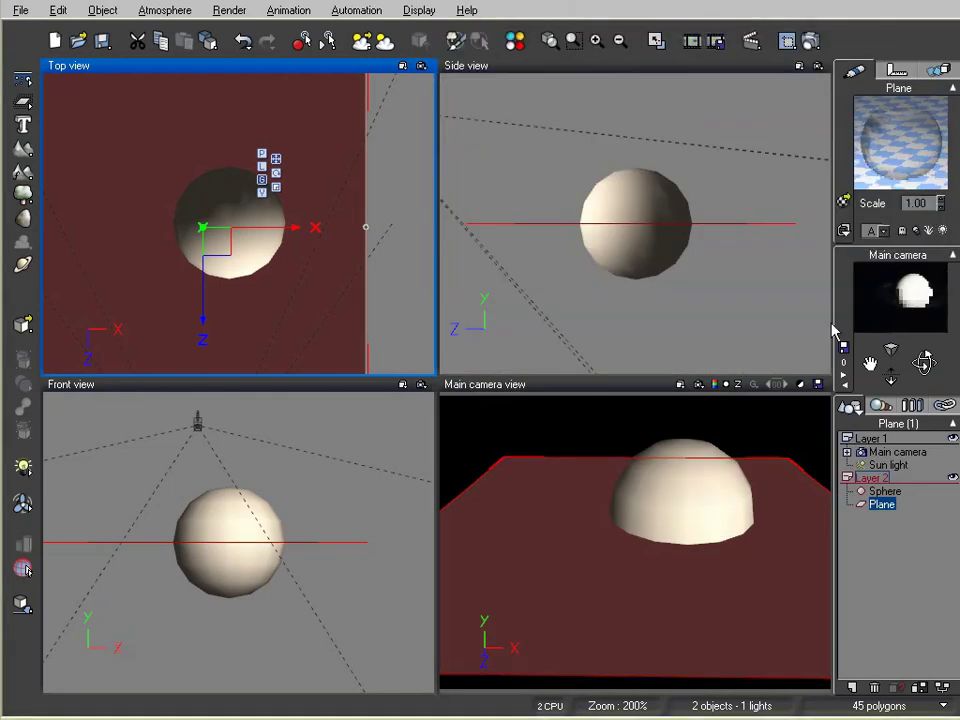
- Move the Sun light to the far left of the plane and slightly behind it in the top view, and render the scene
{"action": "right_click", "coordinate": [418, 210]}
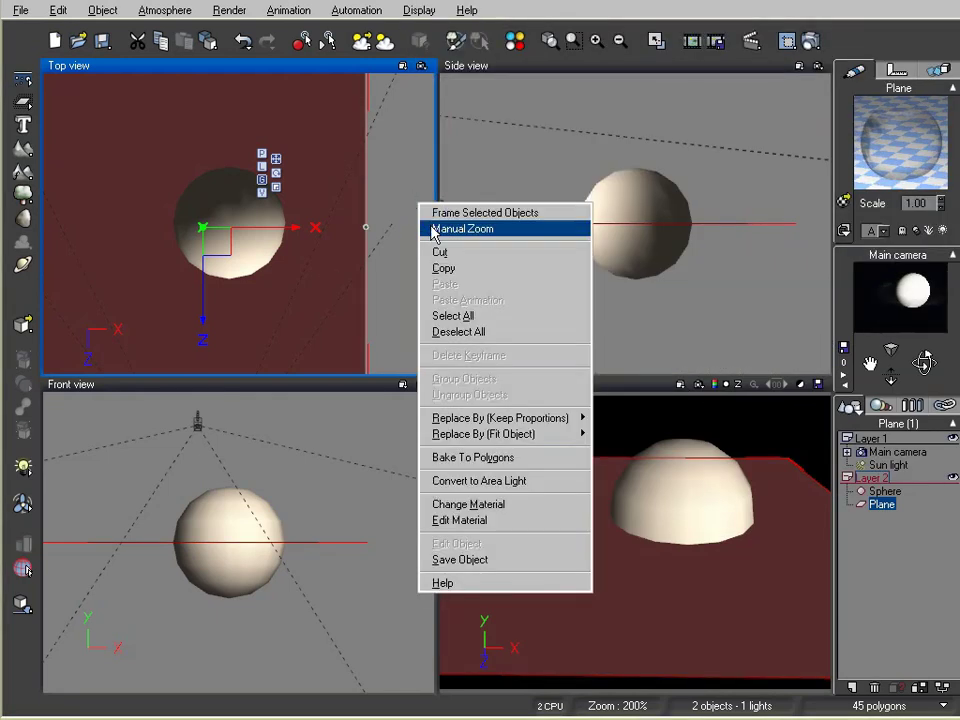
{"action": "left_click", "coordinate": [435, 227]}
{"action": "left_click_drag", "start_coordinate": [290, 118], "coordinate": [360, 136]}
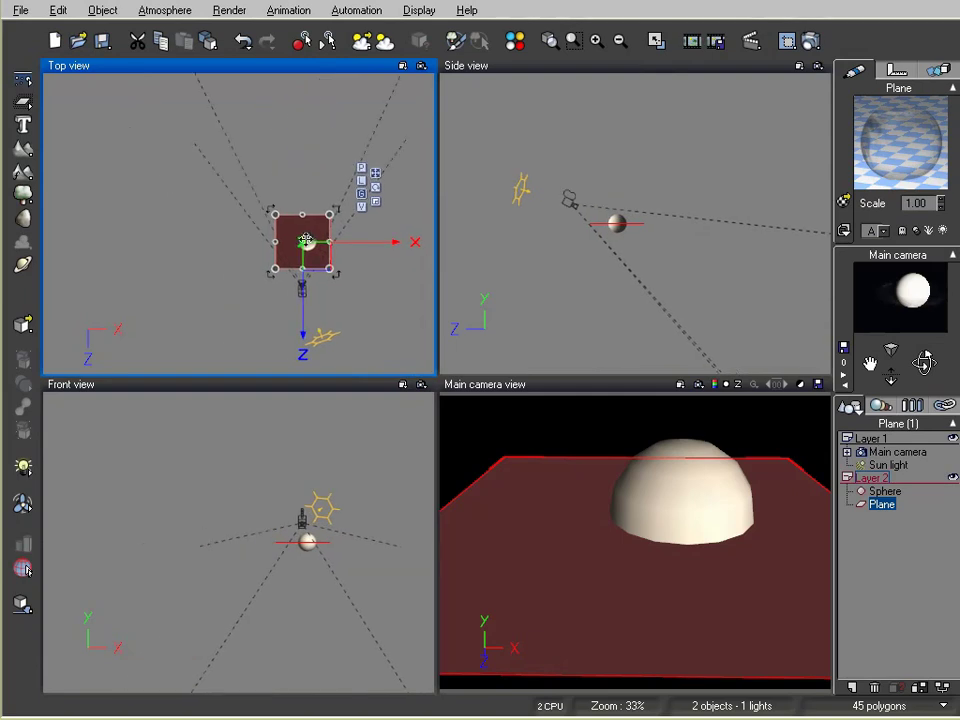
{"action": "left_click", "coordinate": [328, 343]}
{"action": "left_click_drag", "start_coordinate": [330, 348], "coordinate": [147, 195]}
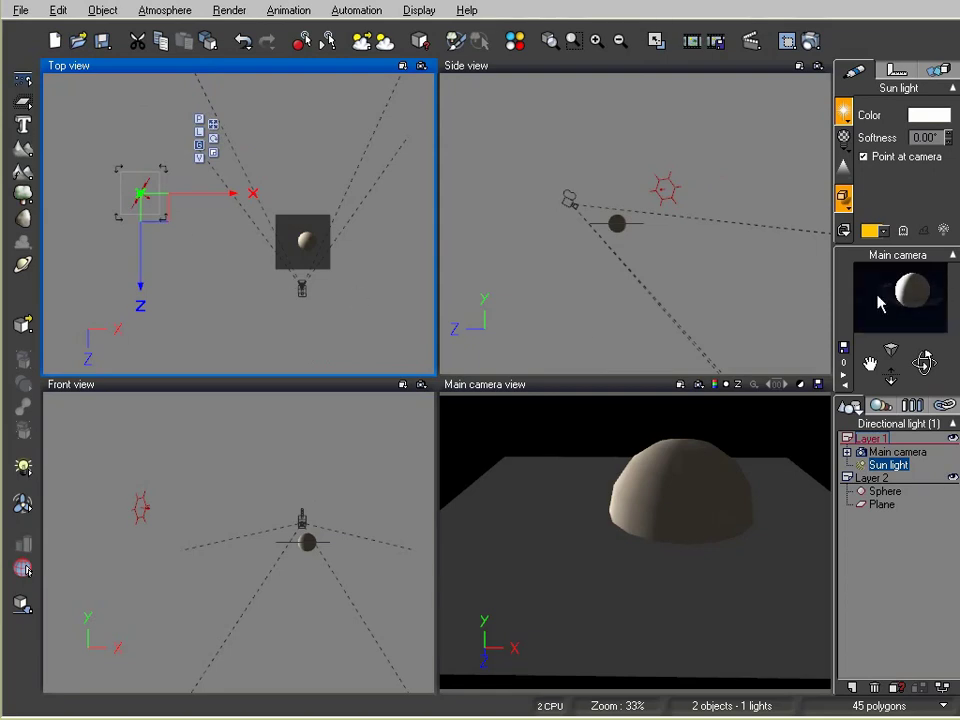
{"action": "left_click", "coordinate": [809, 41]}
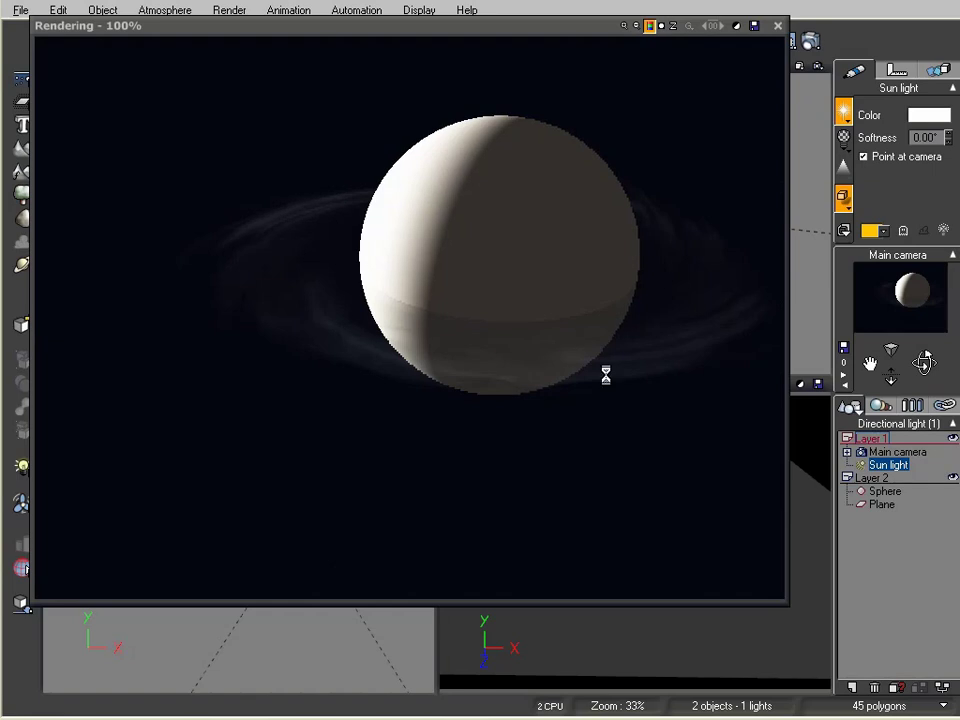
{"action": "left_click", "coordinate": [777, 25]}
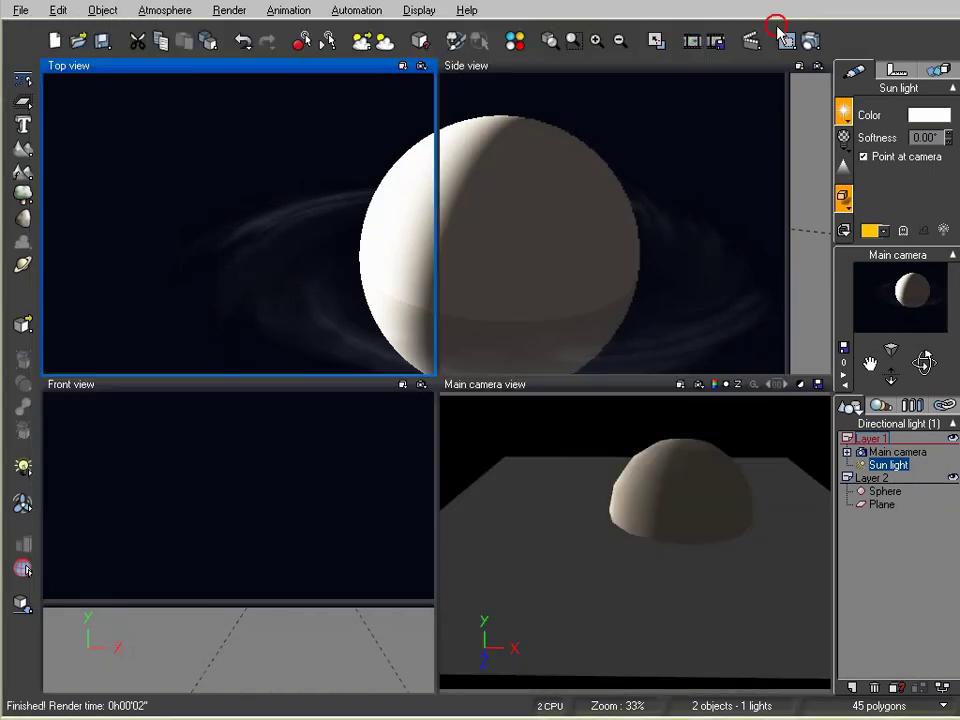
- Set the overall color of Glowing Moon in the plane's mixed material to white, and render the main camera view
{"action": "left_click", "coordinate": [878, 506]}
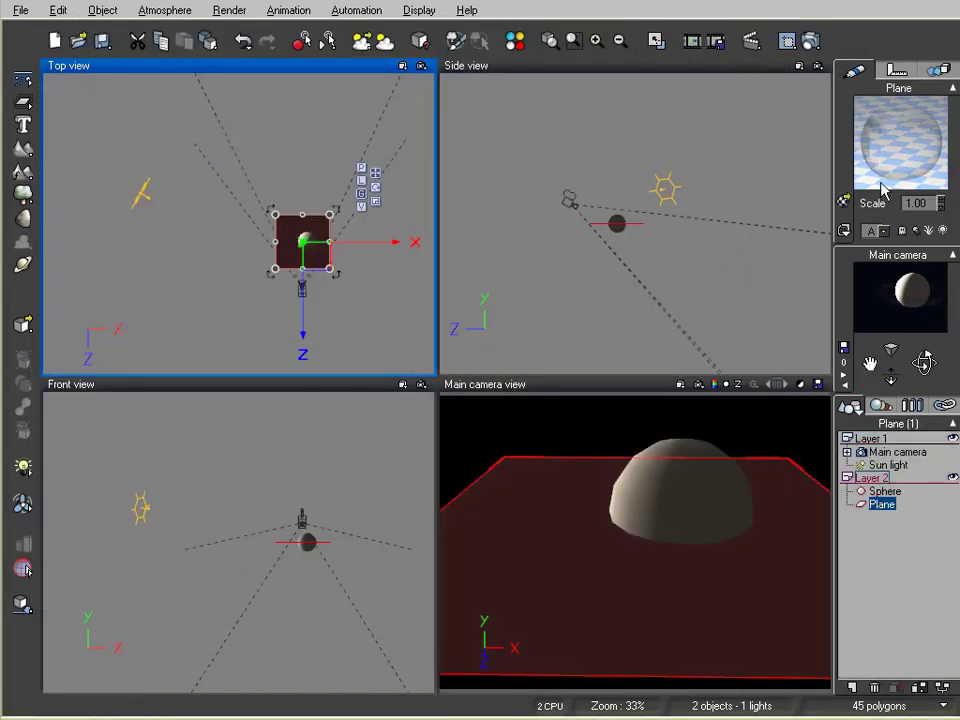
{"action": "double_click", "coordinate": [879, 185]}
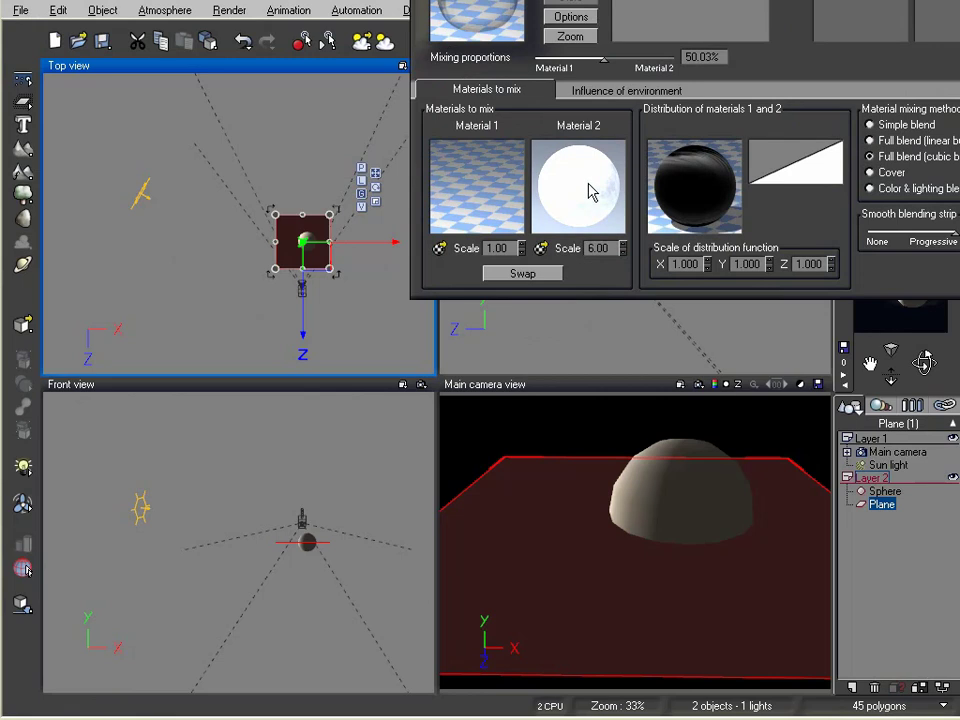
{"action": "double_click", "coordinate": [591, 192]}
{"action": "left_click", "coordinate": [491, 300]}
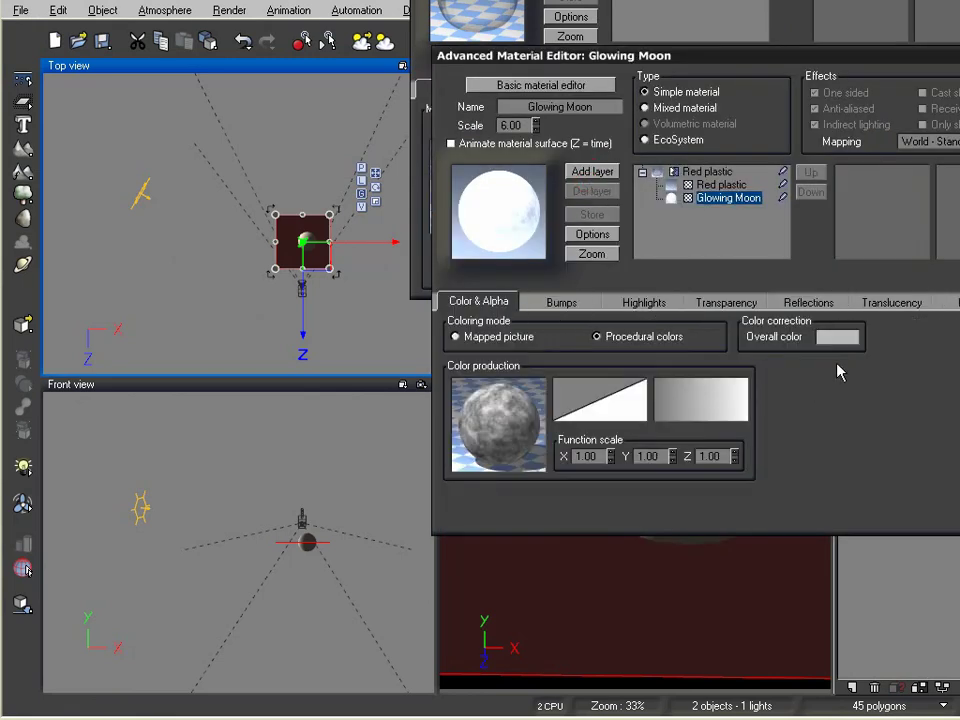
{"action": "left_click", "coordinate": [837, 336]}
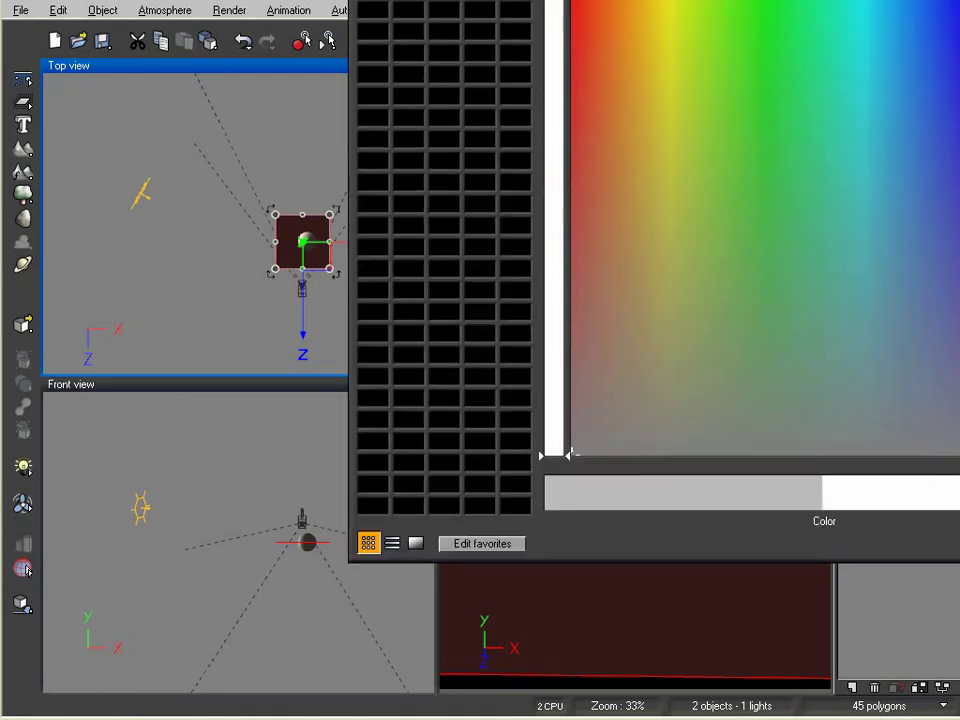
{"action": "key", "text": "Return"}
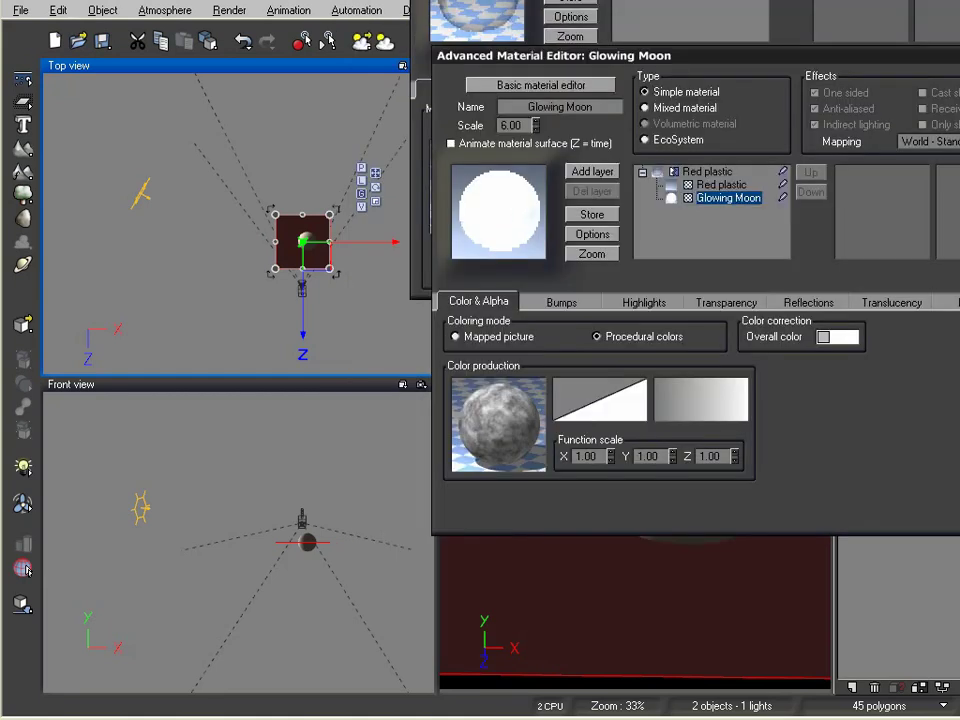
{"action": "key", "text": "Return"}
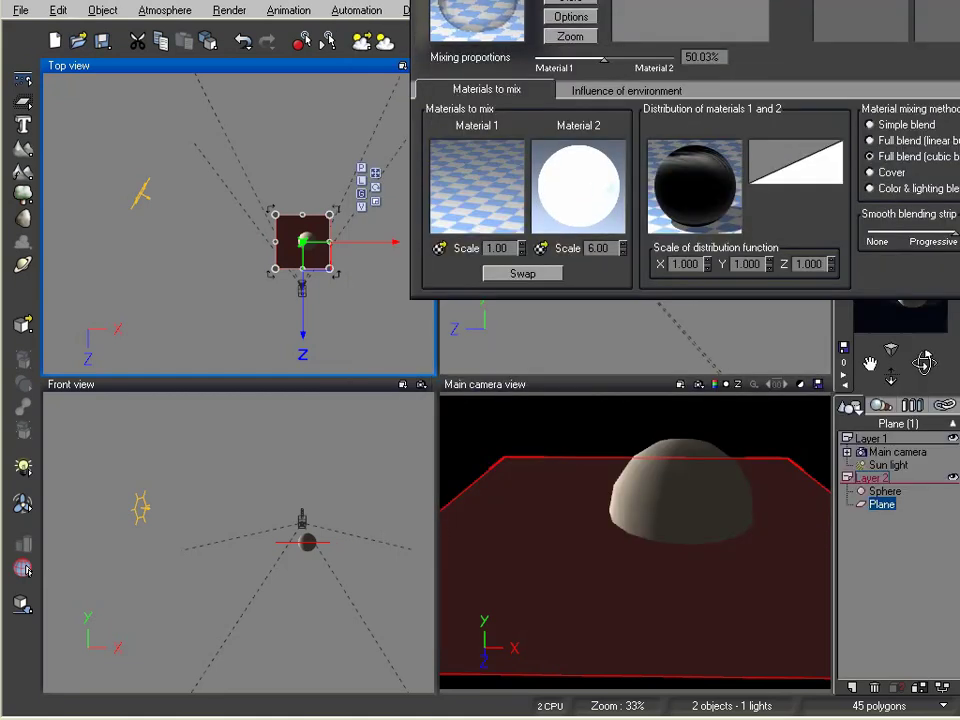
{"action": "key", "text": "Return"}
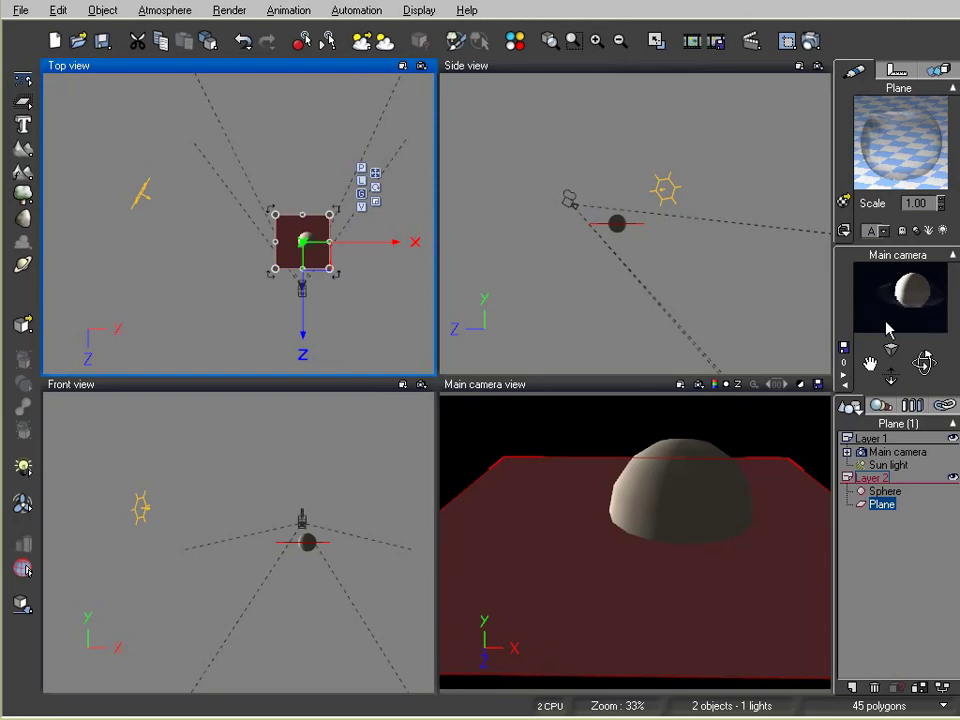
{"action": "left_click", "coordinate": [791, 48]}
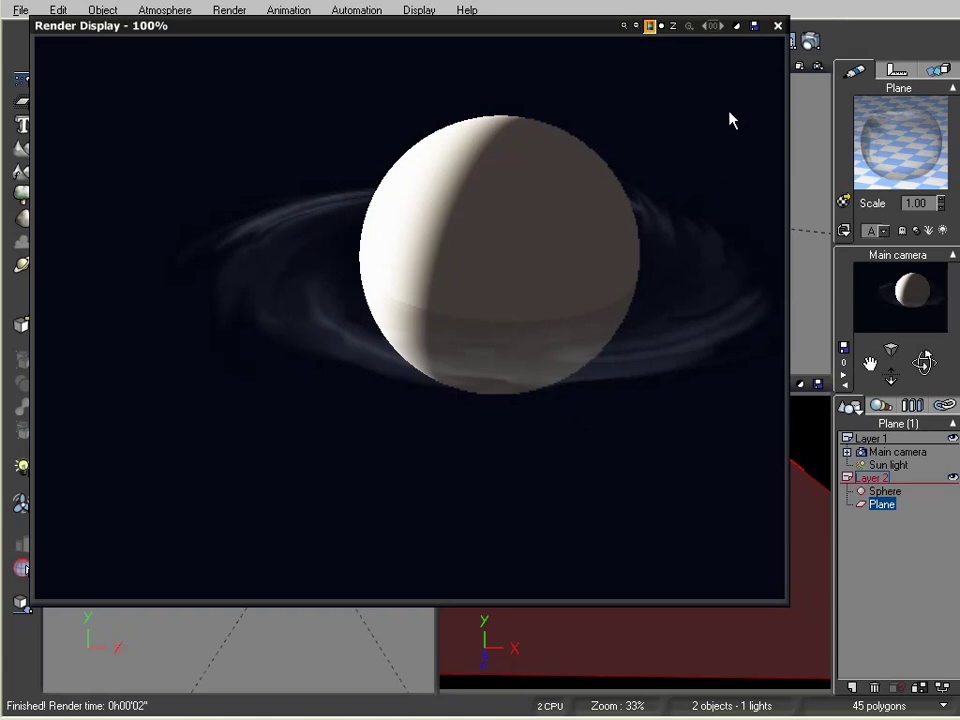
{"action": "left_click", "coordinate": [778, 25]}
- Scale the sphere down uniformly to about 4.7 m in size
{"action": "left_click", "coordinate": [884, 491]}
{"action": "left_click", "coordinate": [896, 70]}
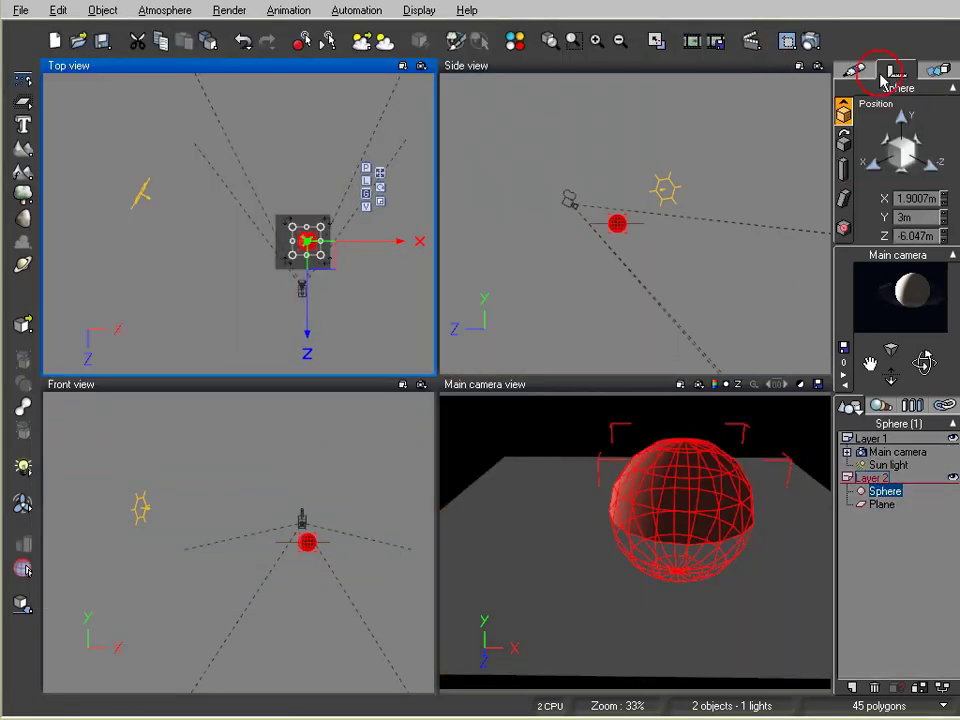
{"action": "left_click", "coordinate": [843, 168]}
{"action": "left_click_drag", "start_coordinate": [890, 165], "coordinate": [928, 166]}
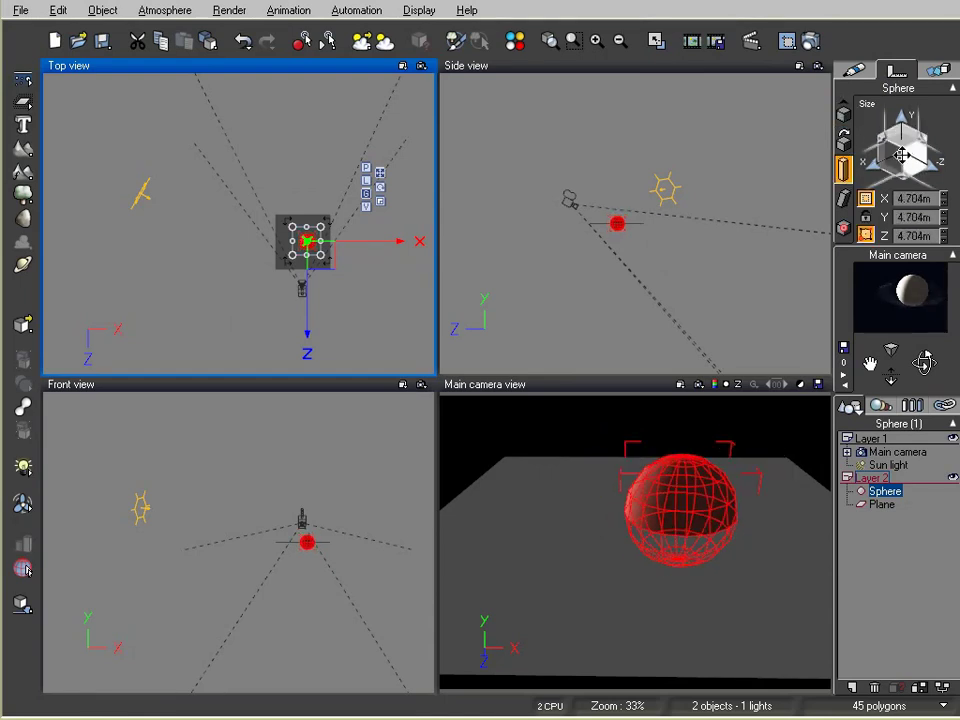
- Replace the sphere's material with Red-Brown Rock from the Rocks collection
{"action": "left_click", "coordinate": [853, 70]}
{"action": "double_click", "coordinate": [874, 146]}
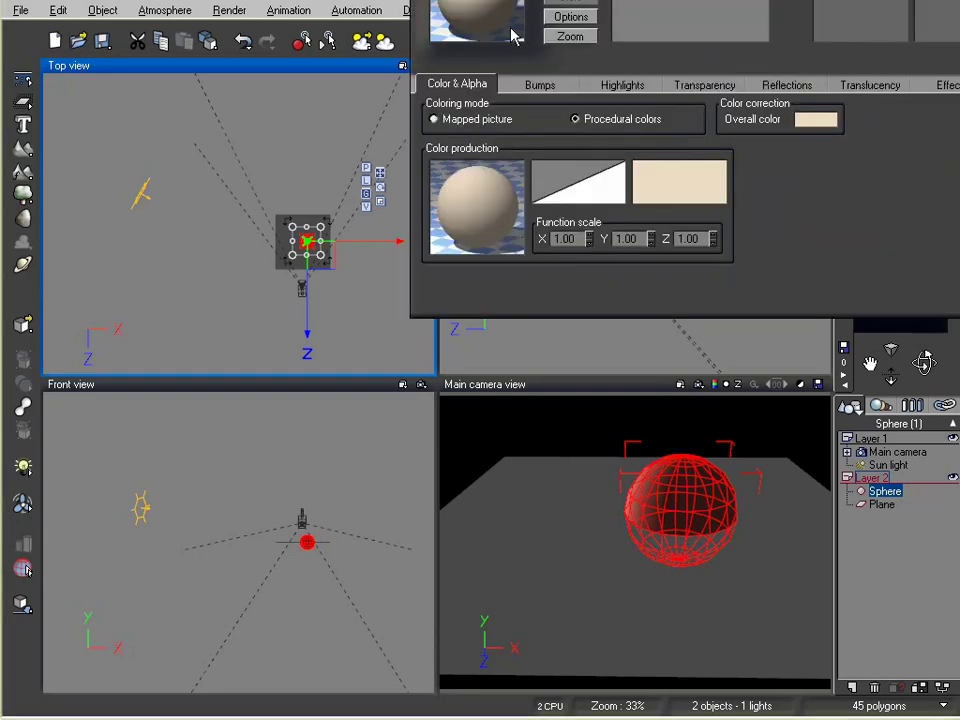
{"action": "left_click", "coordinate": [511, 28]}
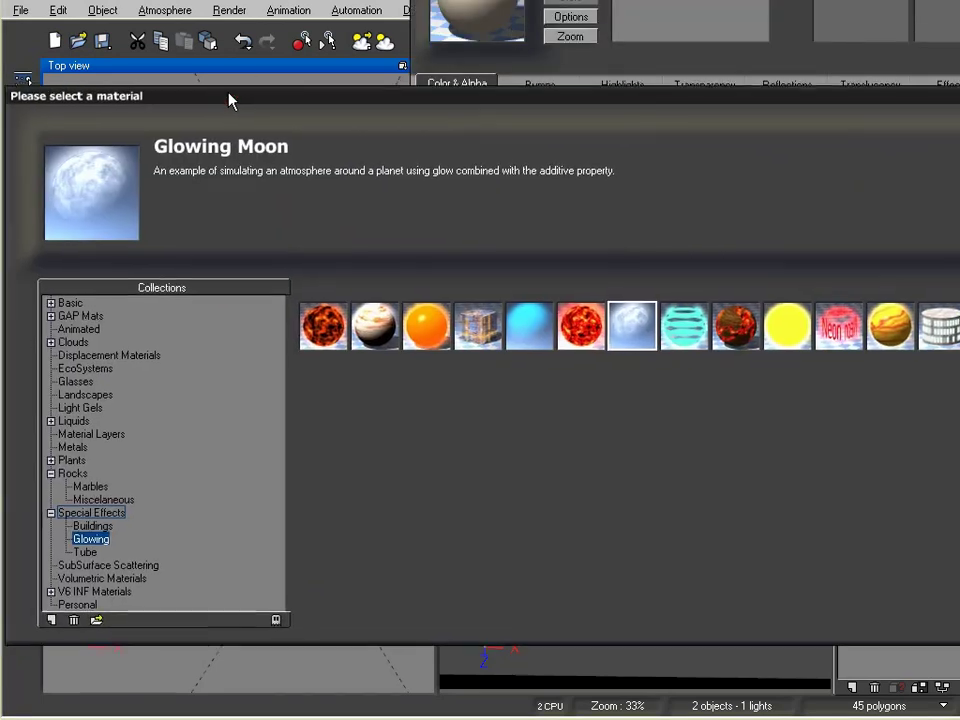
{"action": "left_click", "coordinate": [71, 464]}
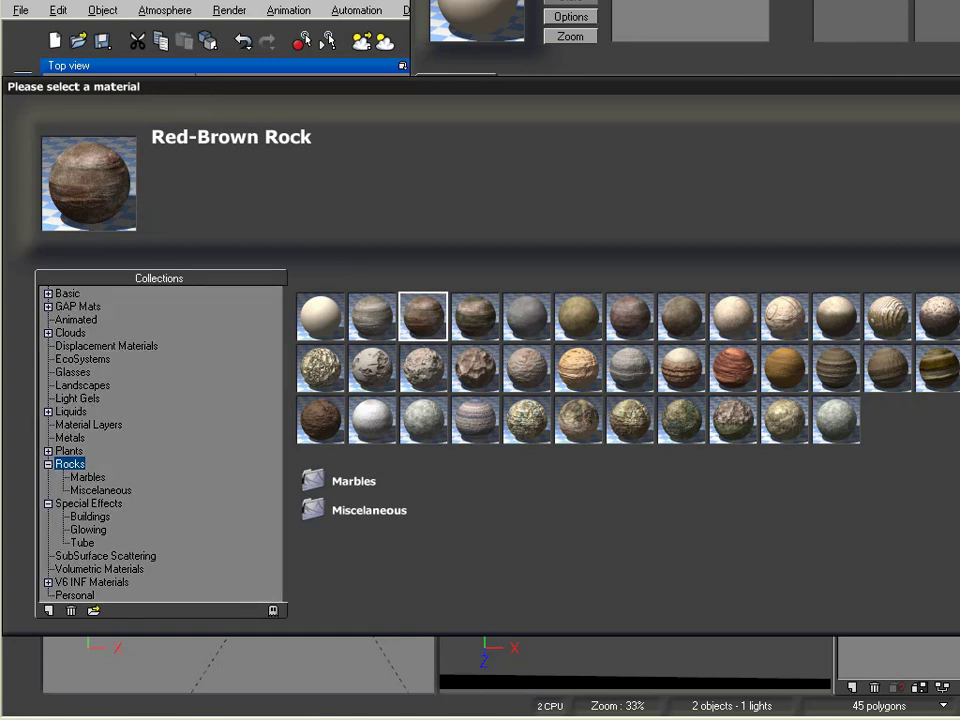
{"action": "double_click", "coordinate": [423, 317]}
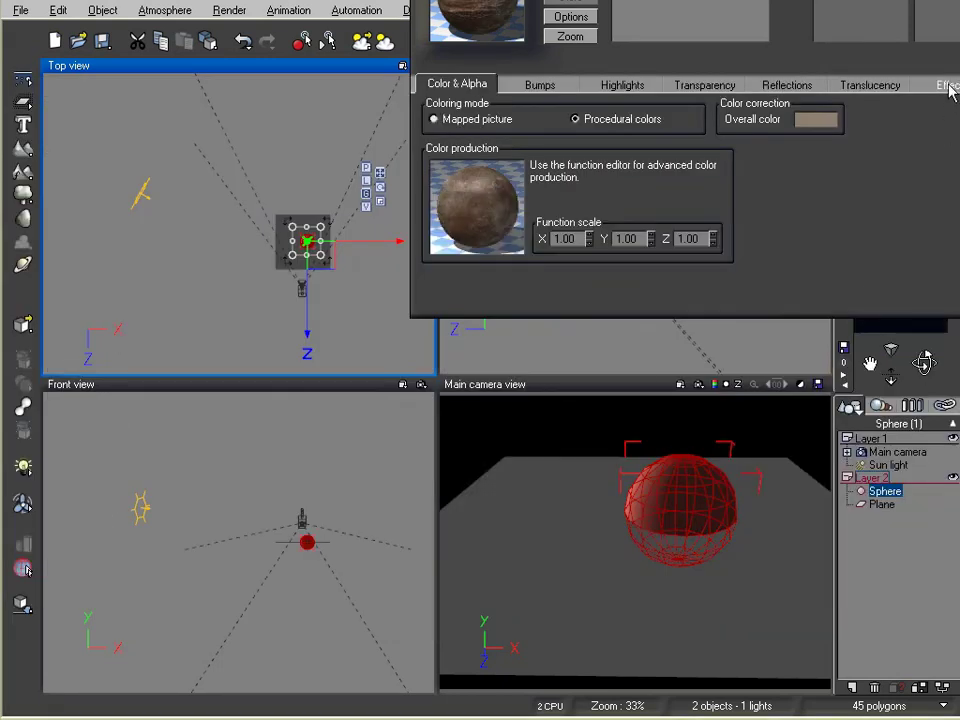
- Make the sphere's Red-Brown Rock material glow with 34% intensity and 33% radius, and render the main camera view
{"action": "left_click", "coordinate": [948, 85]}
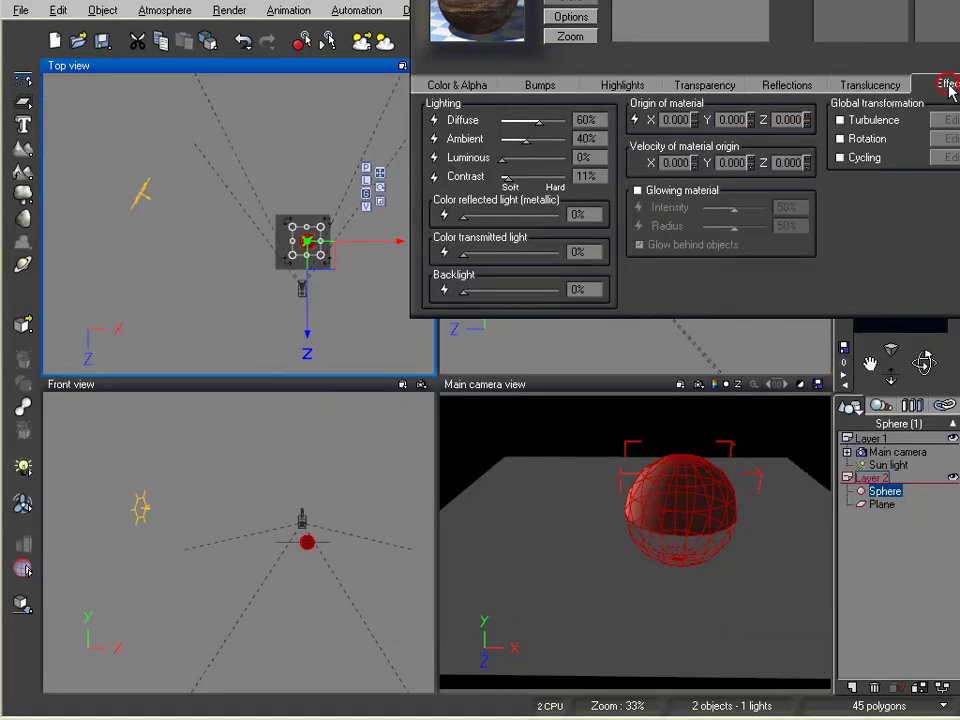
{"action": "left_click", "coordinate": [638, 191]}
{"action": "left_click_drag", "start_coordinate": [733, 207], "coordinate": [724, 226]}
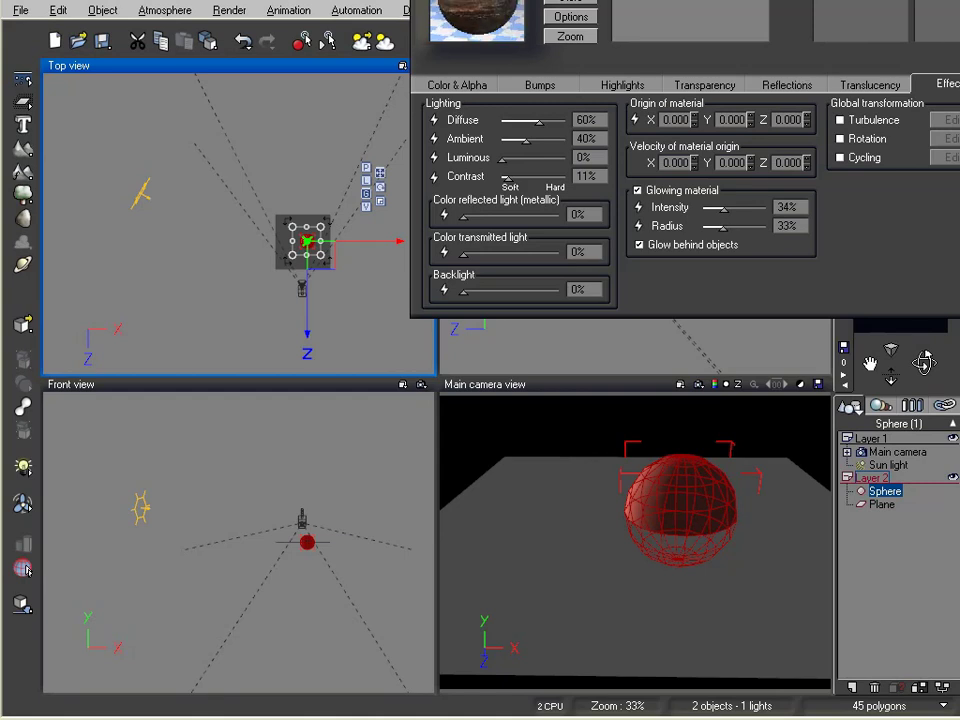
{"action": "key", "text": "Return"}
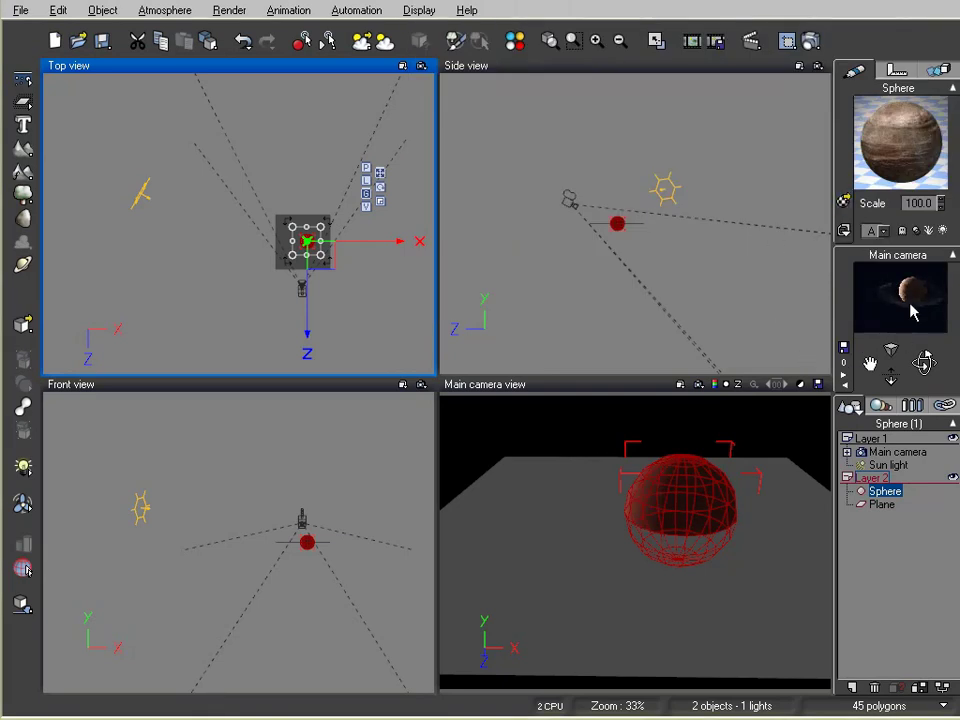
{"action": "left_click", "coordinate": [810, 41]}
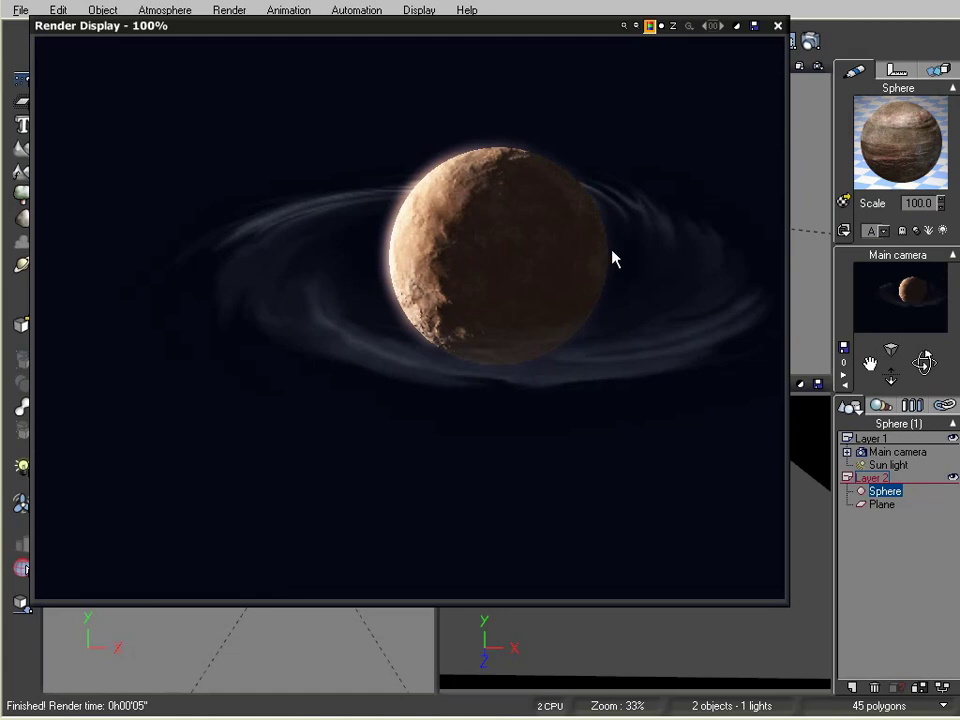
{"action": "left_click", "coordinate": [778, 26]}
- Turn Glowing Moon in the plane's mixed material into an EcoSystem and add a rock to its population without color variations
{"action": "left_click", "coordinate": [884, 505]}
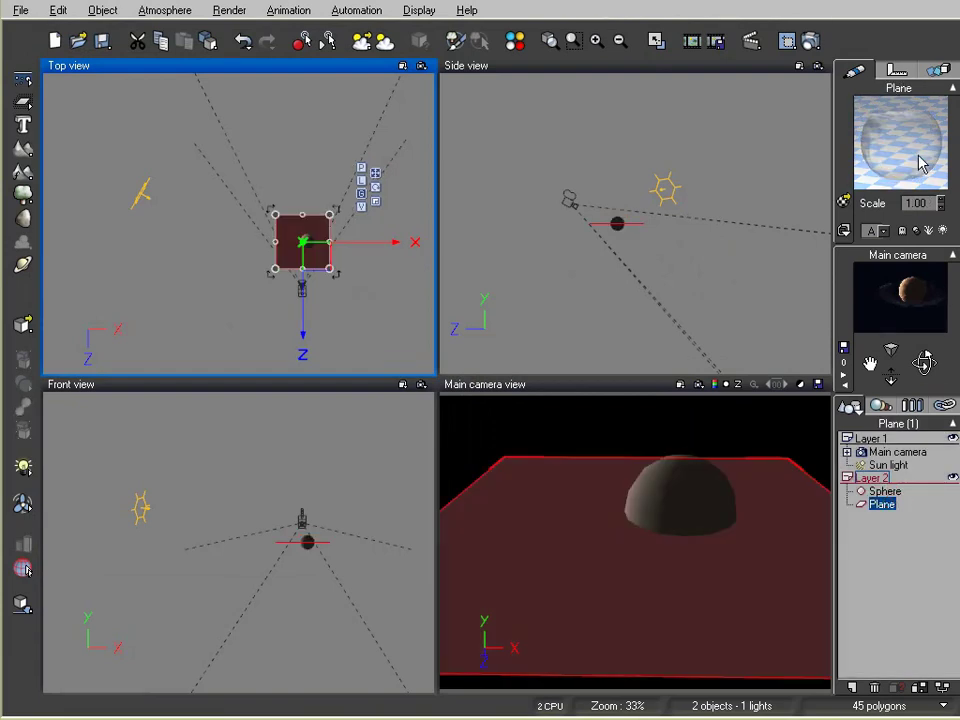
{"action": "double_click", "coordinate": [915, 128]}
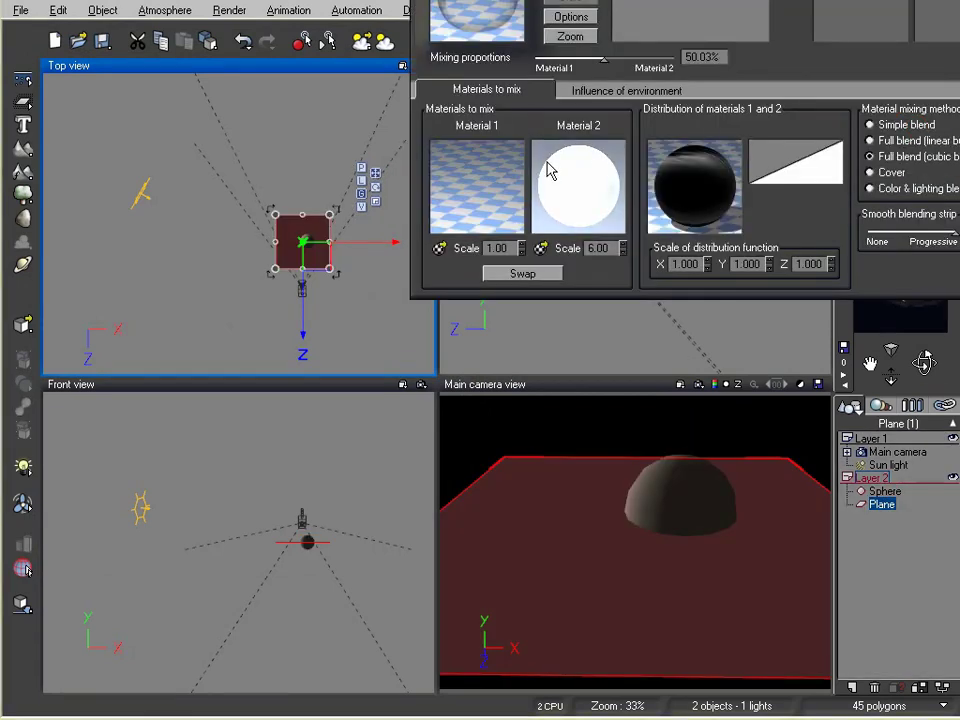
{"action": "double_click", "coordinate": [598, 162]}
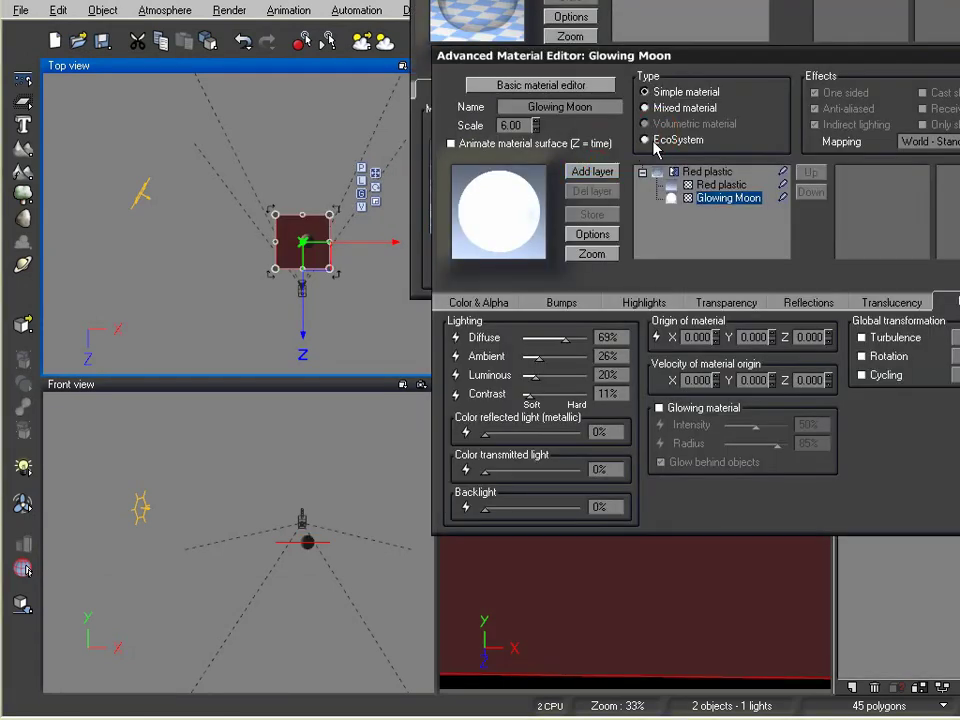
{"action": "left_click", "coordinate": [646, 140]}
{"action": "left_click", "coordinate": [495, 301]}
{"action": "left_click", "coordinate": [652, 553]}
{"action": "left_click", "coordinate": [656, 562]}
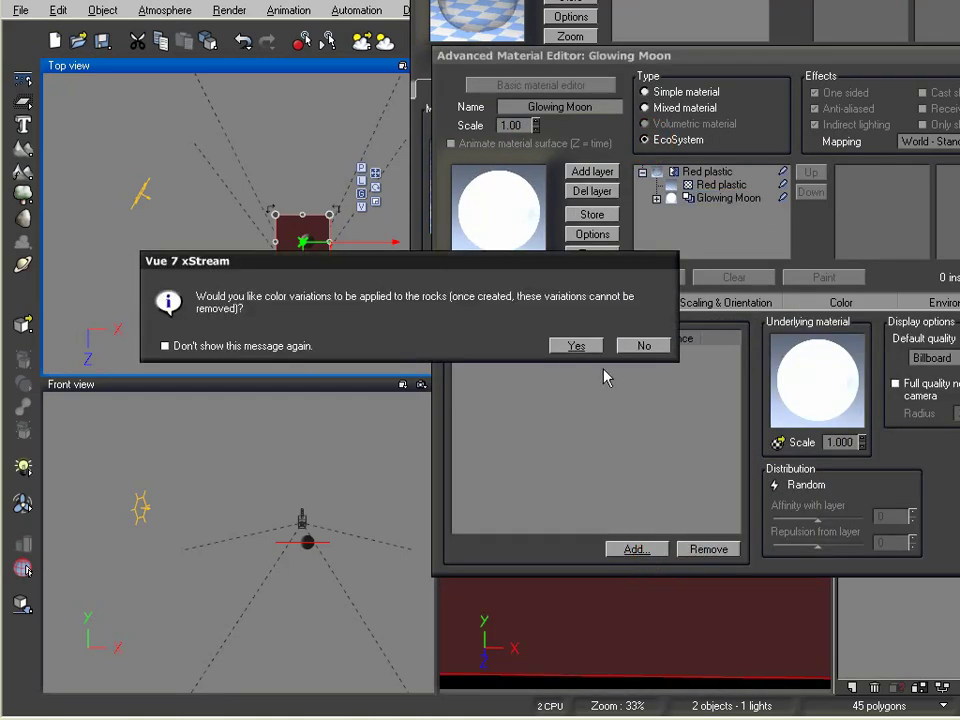
{"action": "left_click", "coordinate": [639, 346]}
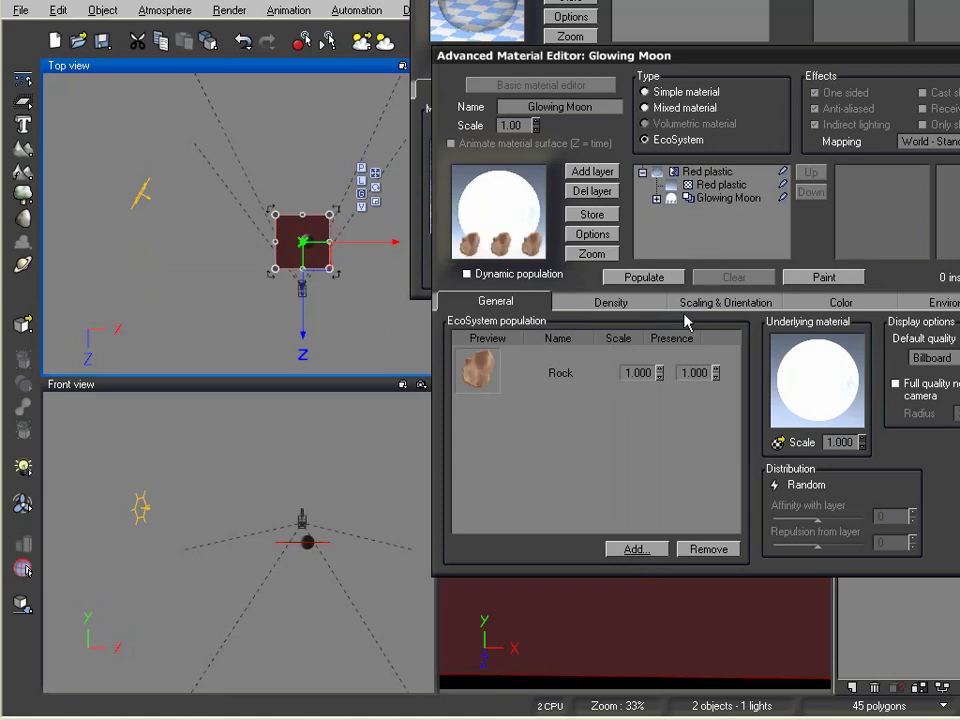
- Let the EcoSystem rocks rotate around all axes with a maximum rotation of 180°
{"action": "left_click", "coordinate": [643, 310]}
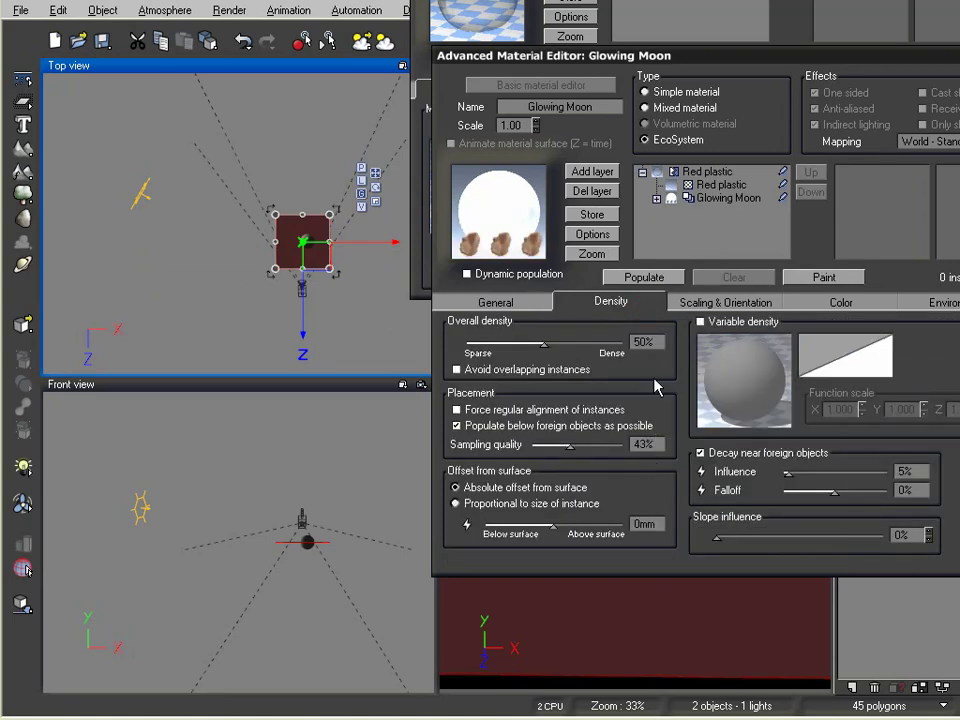
{"action": "left_click", "coordinate": [685, 302]}
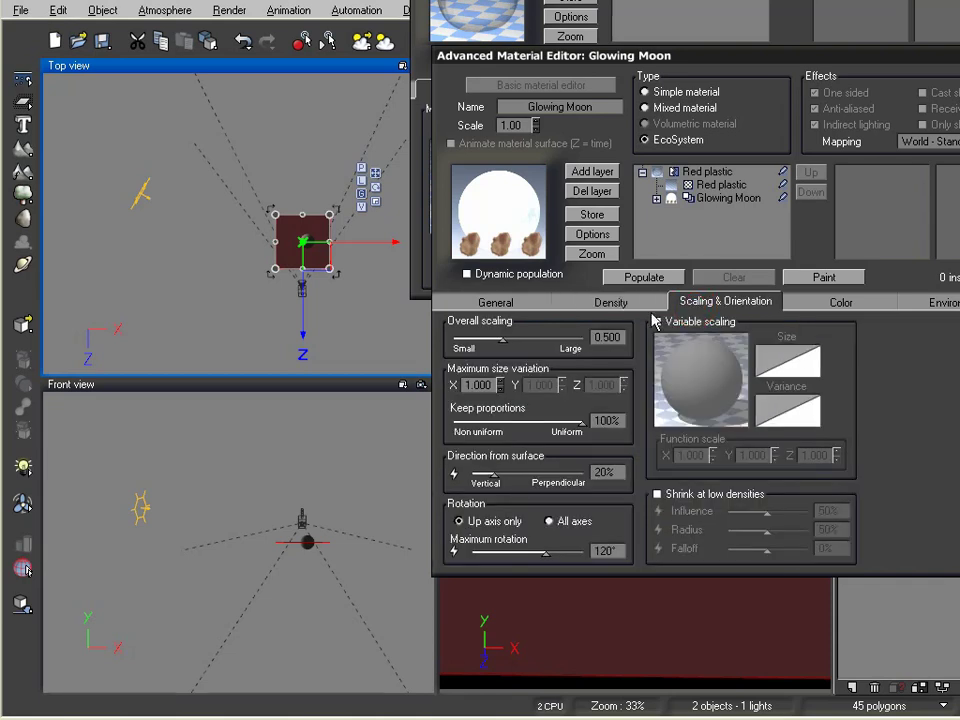
{"action": "left_click", "coordinate": [548, 521]}
{"action": "left_click_drag", "start_coordinate": [542, 552], "coordinate": [580, 553]}
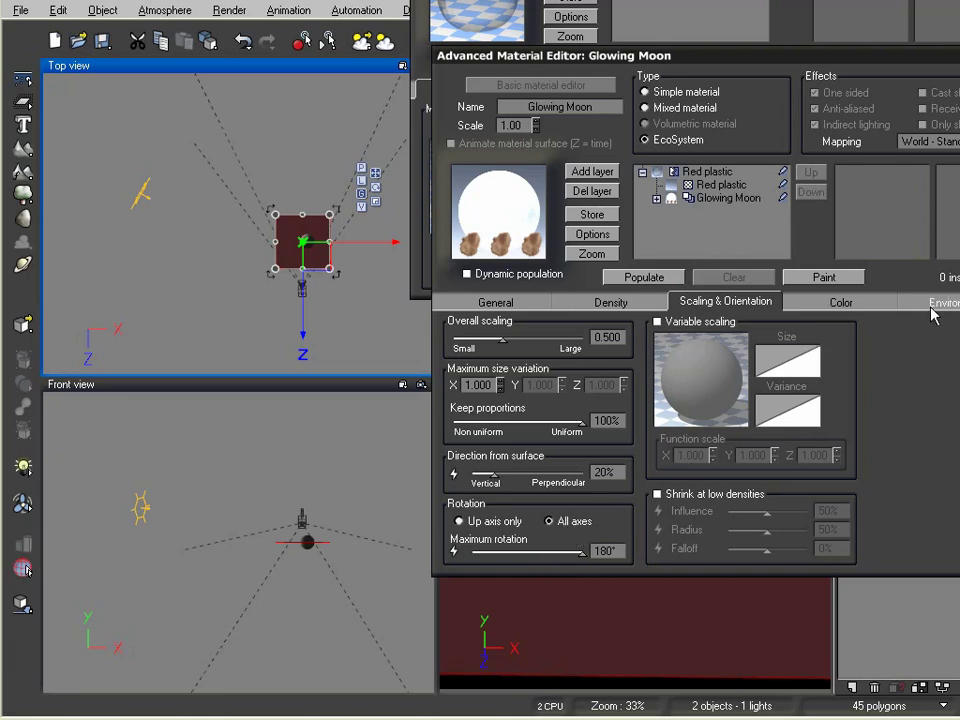
- Raise the EcoSystem's overall density slightly and set the rock's scale to 0.200
{"action": "left_click", "coordinate": [662, 302]}
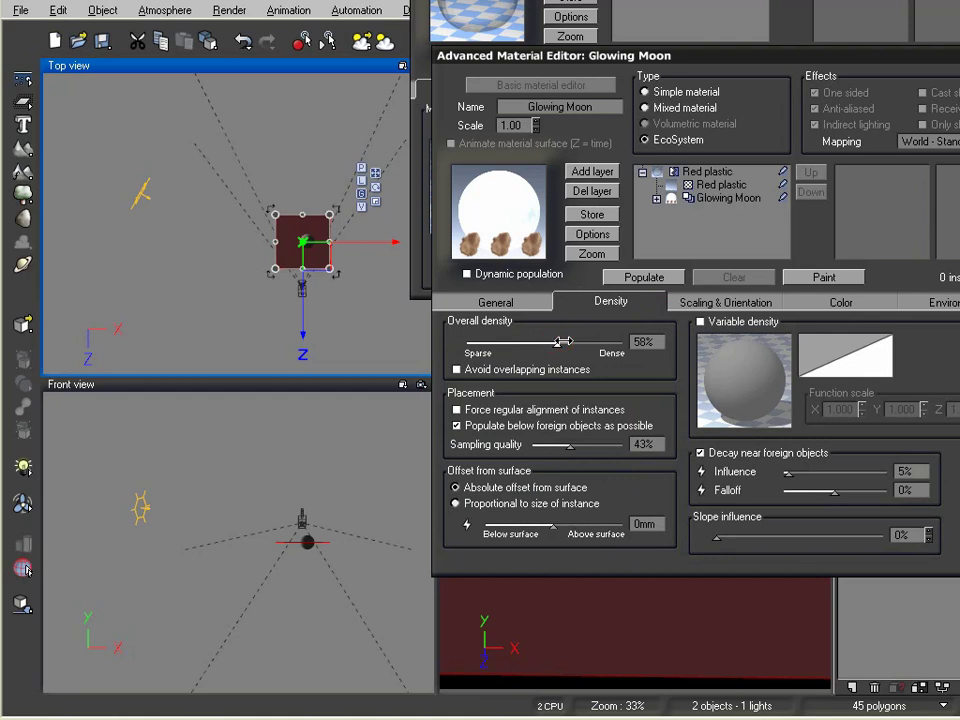
{"action": "left_click", "coordinate": [534, 308]}
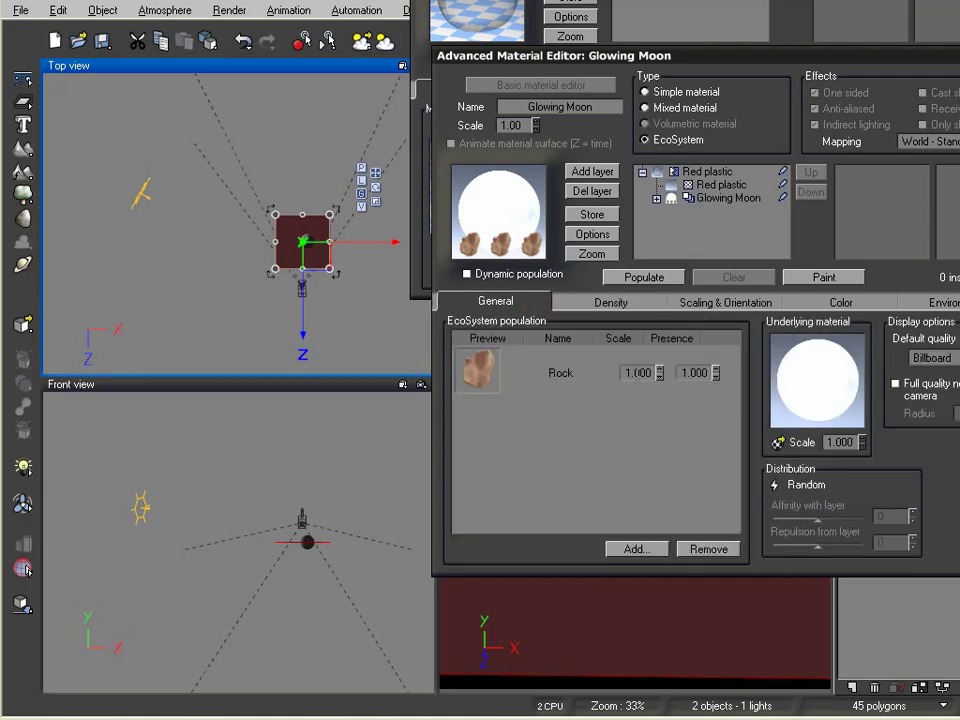
{"action": "left_click_drag", "start_coordinate": [660, 374], "coordinate": [660, 390]}
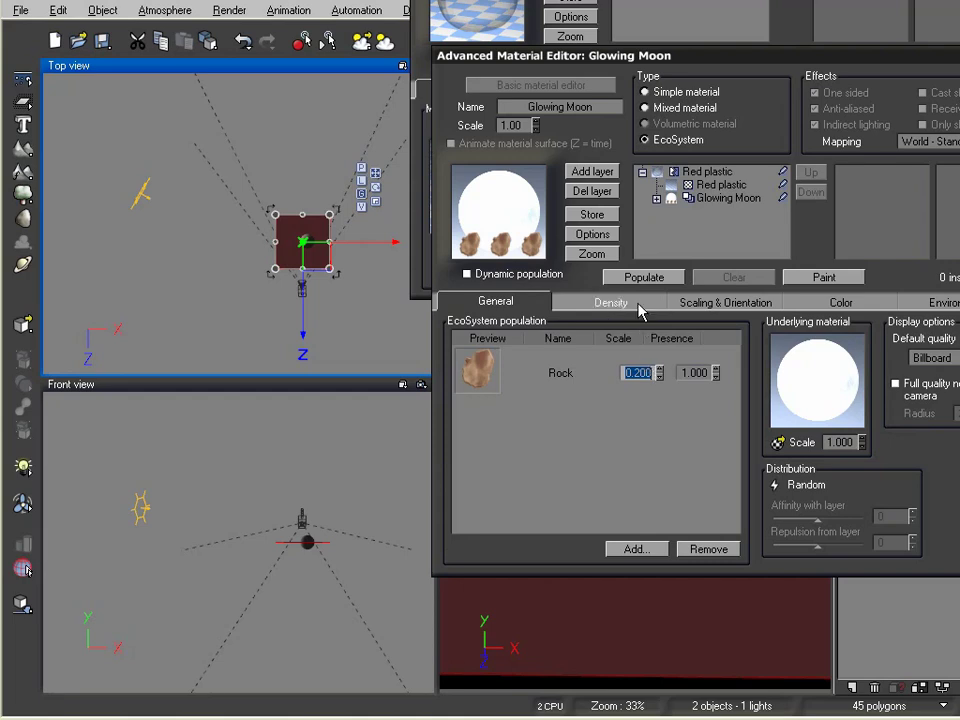
- Enable variable scaling for the EcoSystem rocks and drive it with the Bi-directionnal function from the Layers collection
{"action": "left_click", "coordinate": [701, 305]}
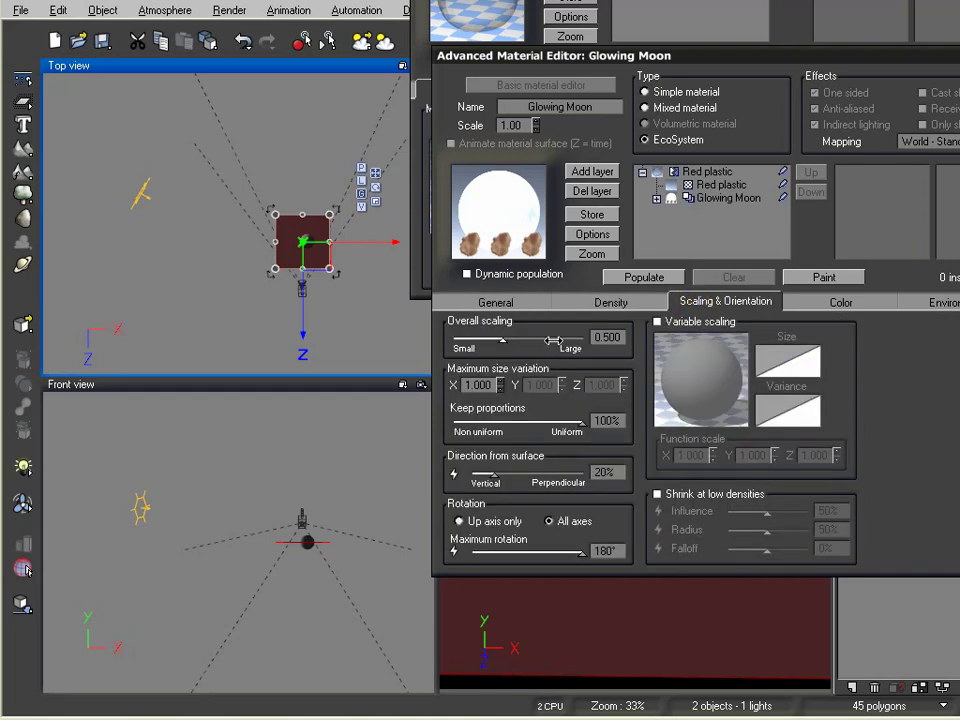
{"action": "left_click", "coordinate": [657, 321]}
{"action": "left_click", "coordinate": [702, 377]}
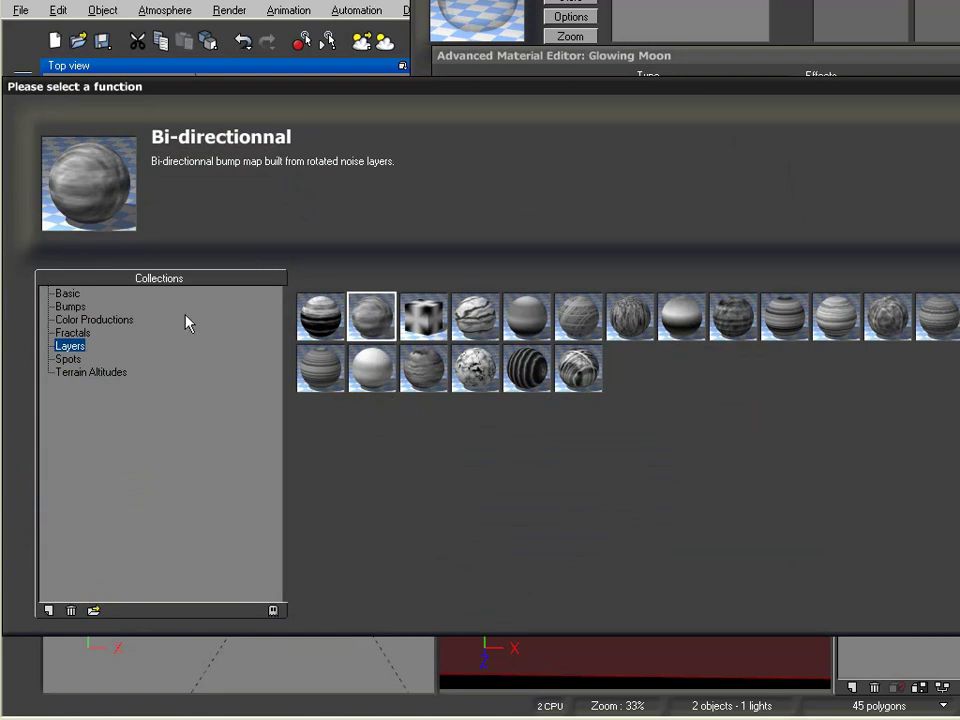
{"action": "left_click", "coordinate": [375, 317]}
{"action": "key", "text": "Return"}
- Lower the upper end of the variable scaling's size filter to about 0.27
{"action": "right_click", "coordinate": [797, 370]}
{"action": "left_click", "coordinate": [815, 367]}
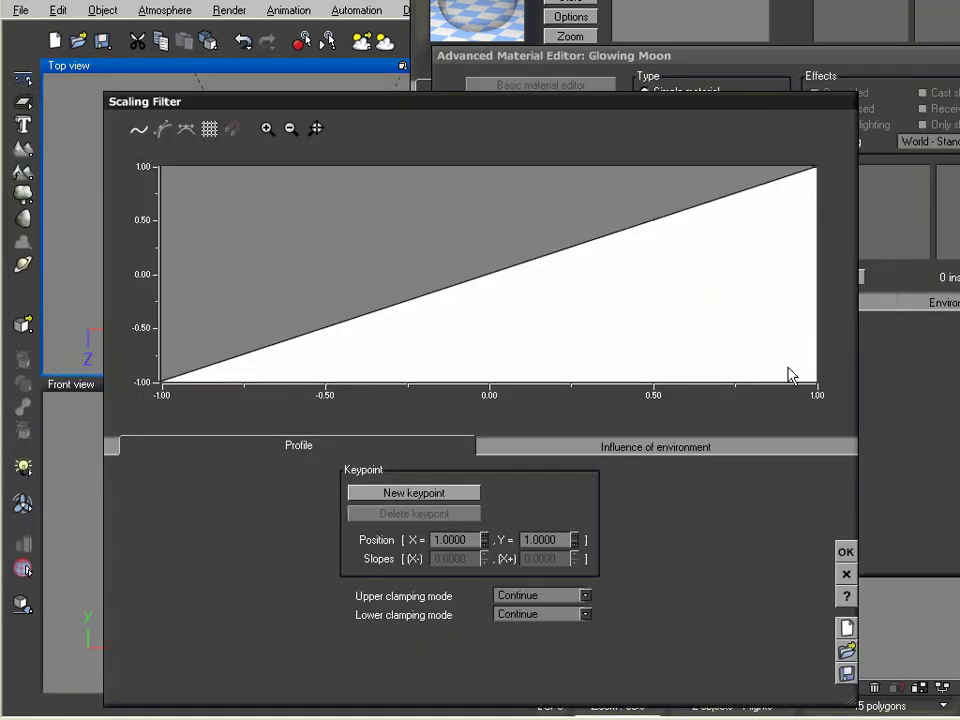
{"action": "left_click_drag", "start_coordinate": [817, 168], "coordinate": [817, 245]}
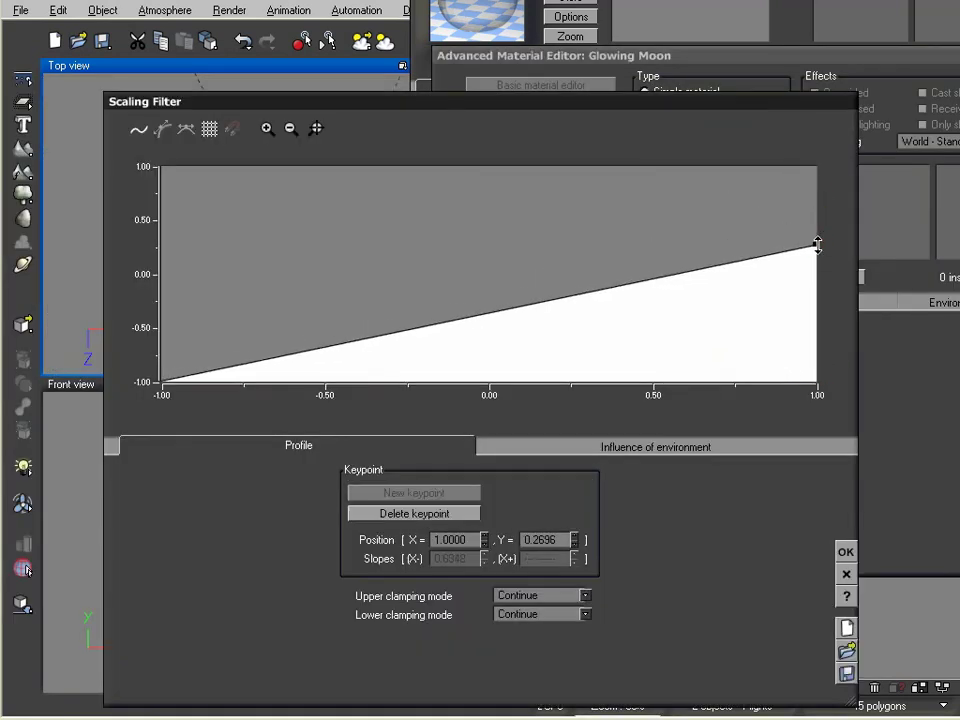
{"action": "left_click", "coordinate": [846, 550]}
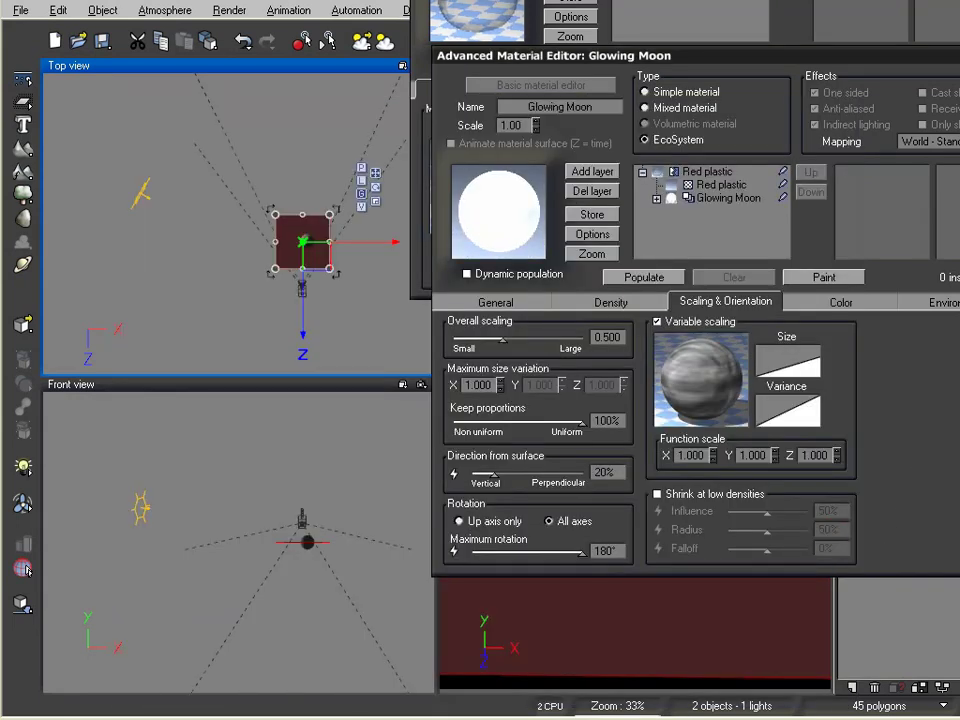
- Accept the EcoSystem settings, populate the plane's mixed material with rocks, and render the main camera view
{"action": "key", "text": "Return"}
{"action": "left_click", "coordinate": [770, 60]}
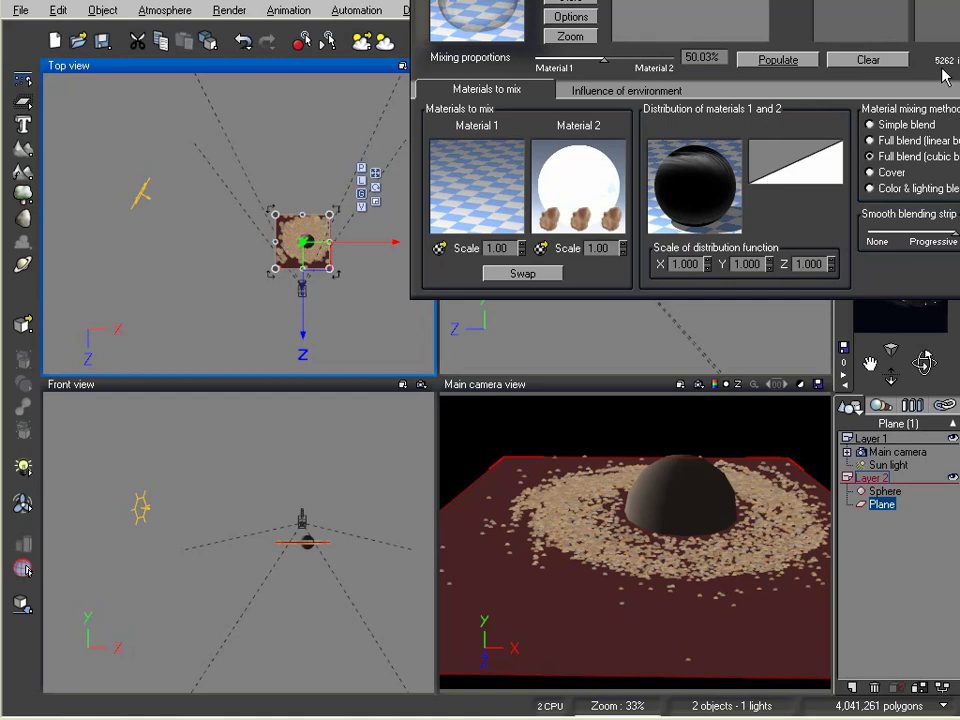
{"action": "key", "text": "Return"}
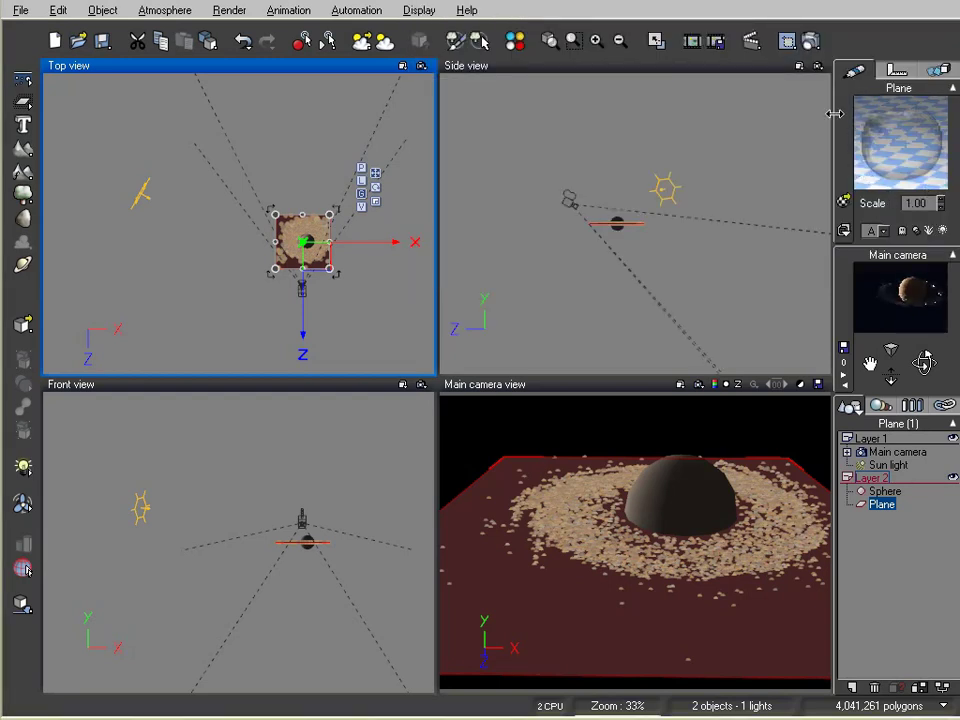
{"action": "left_click", "coordinate": [810, 40]}
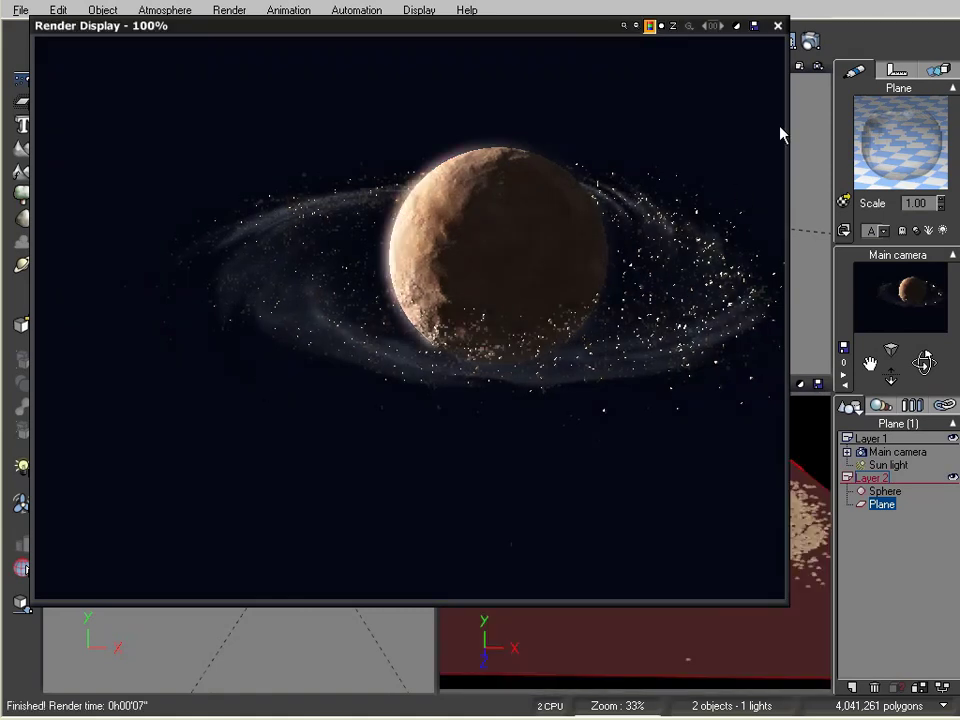
{"action": "left_click", "coordinate": [778, 25]}
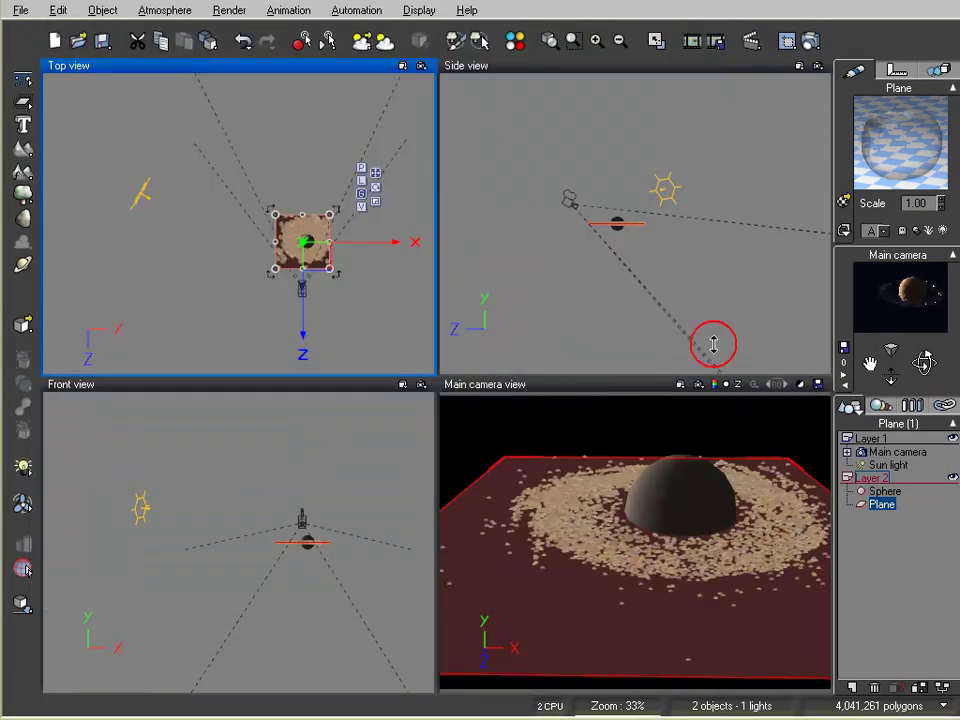
- Replace the rocks' Chipped EcoSystem material with moonRock from the GROUND collection of GAP Mats
{"action": "left_click", "coordinate": [881, 407]}
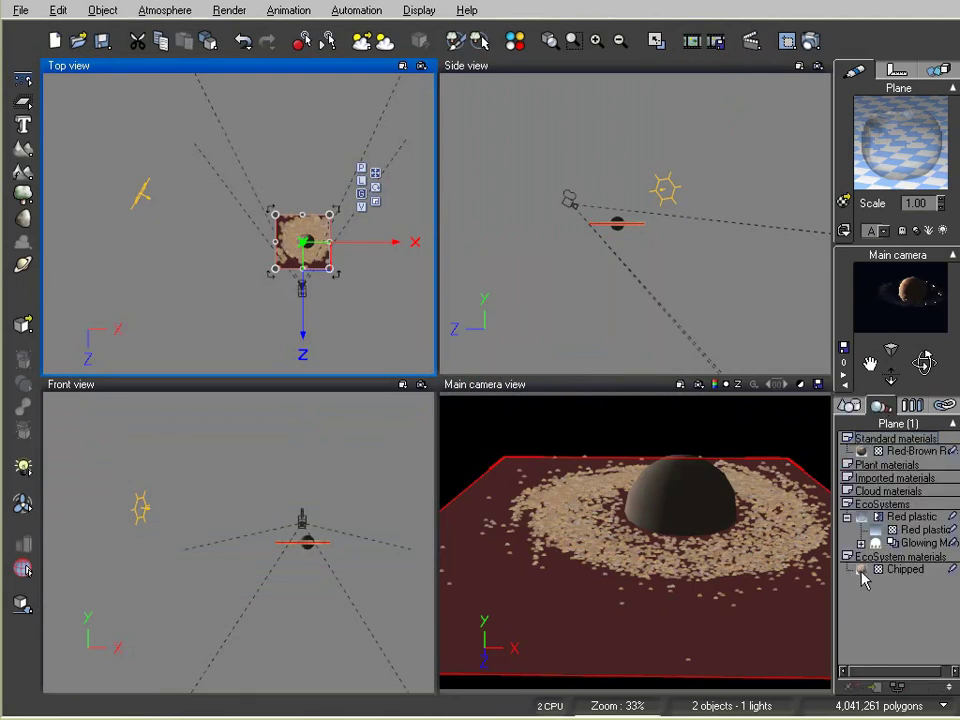
{"action": "double_click", "coordinate": [863, 573]}
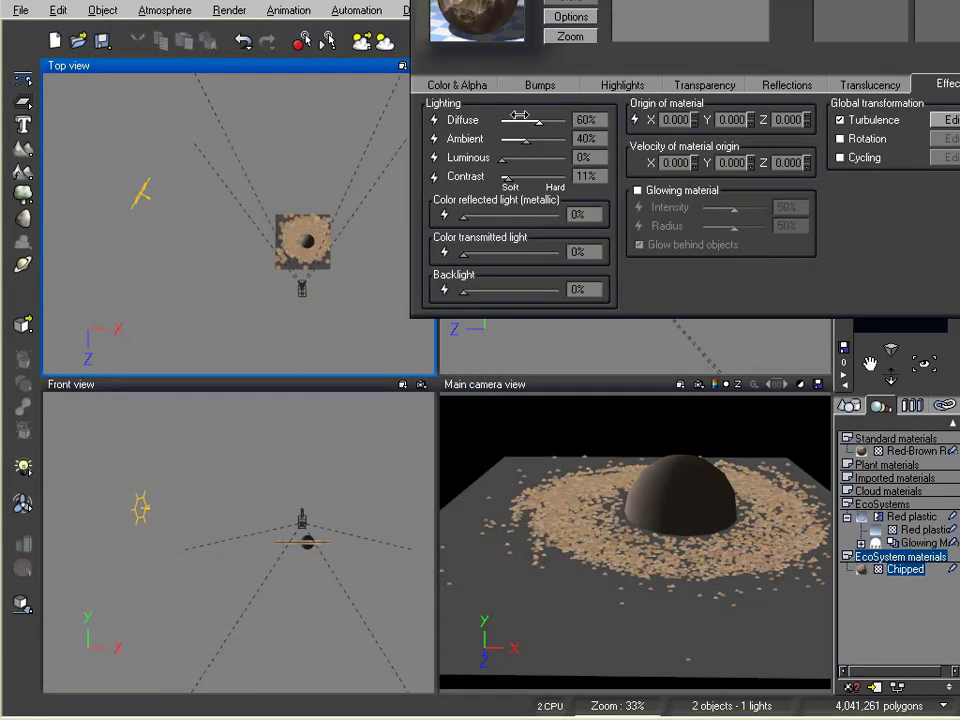
{"action": "left_click", "coordinate": [474, 12]}
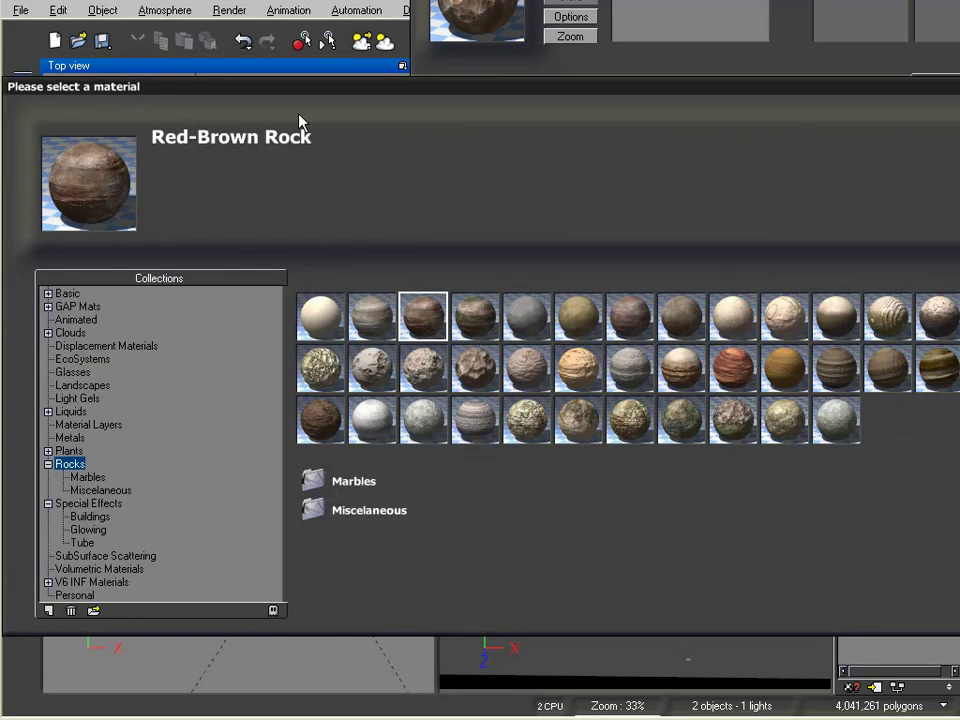
{"action": "left_click", "coordinate": [48, 307]}
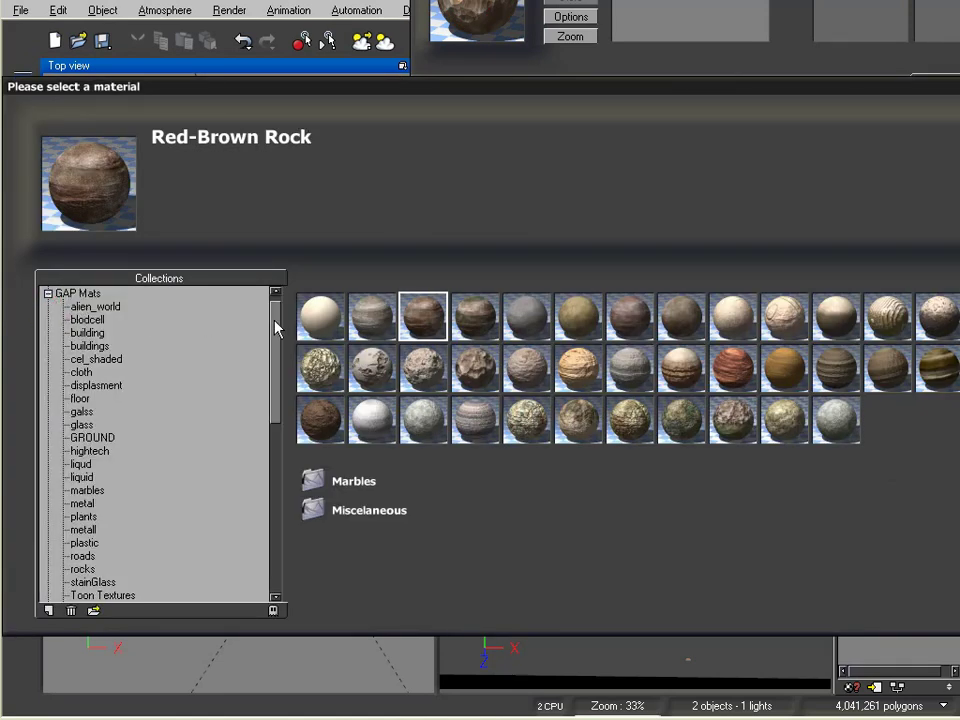
{"action": "scroll", "coordinate": [280, 323], "scroll_direction": "up", "scroll_amount": 1}
{"action": "left_click_drag", "start_coordinate": [280, 323], "coordinate": [274, 375]}
{"action": "left_click", "coordinate": [80, 444]}
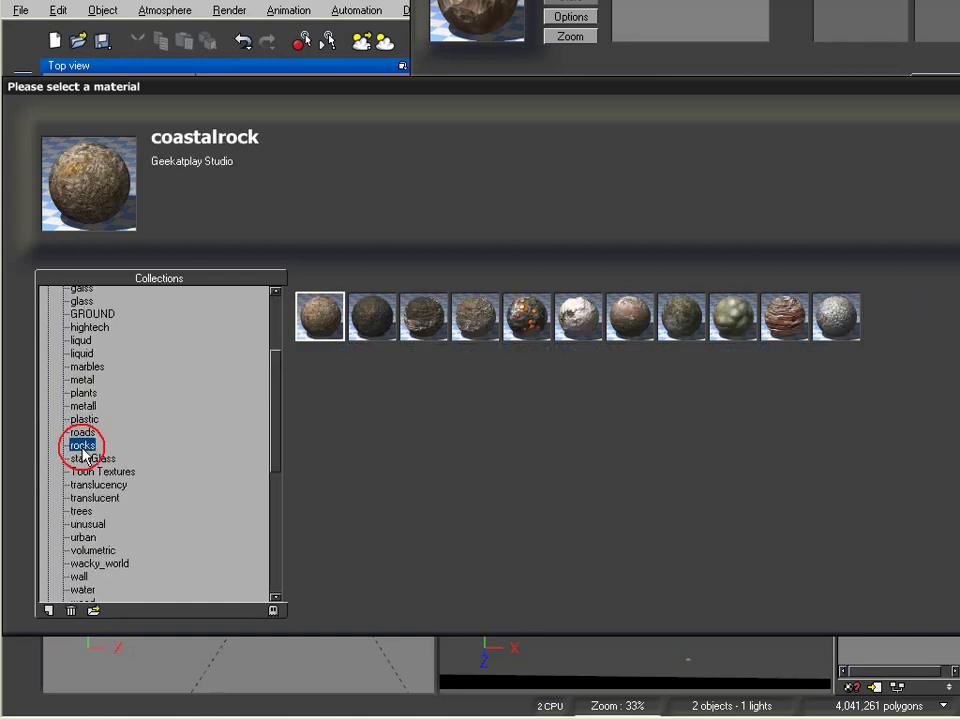
{"action": "left_click", "coordinate": [97, 314]}
{"action": "left_click_drag", "start_coordinate": [276, 422], "coordinate": [264, 348]}
{"action": "scroll", "coordinate": [260, 360], "scroll_direction": "down", "scroll_amount": 2}
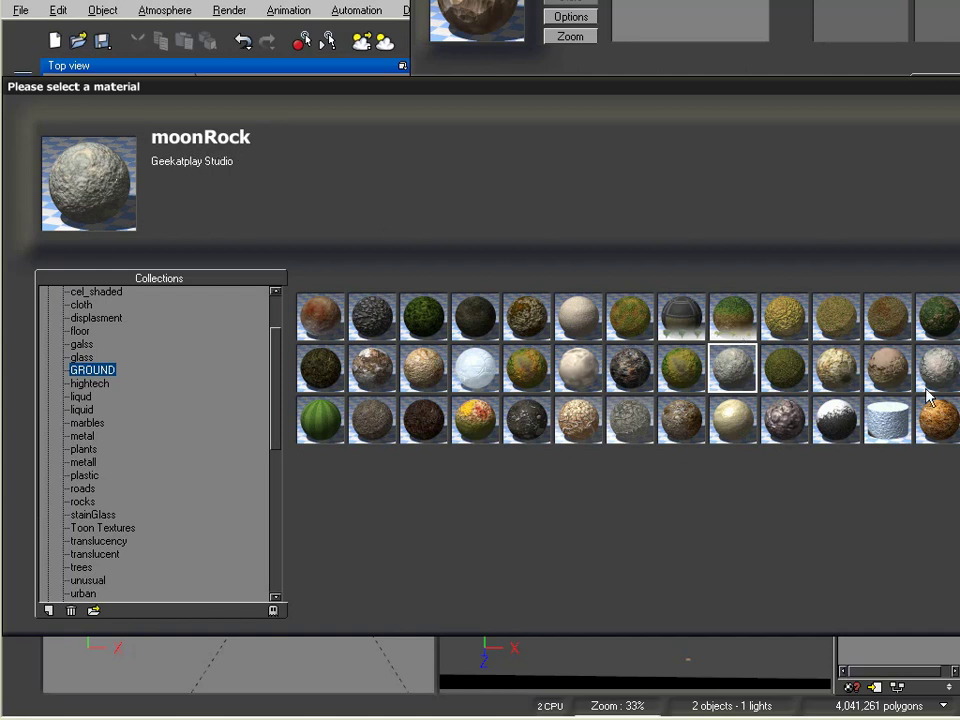
{"action": "key", "text": "Return"}
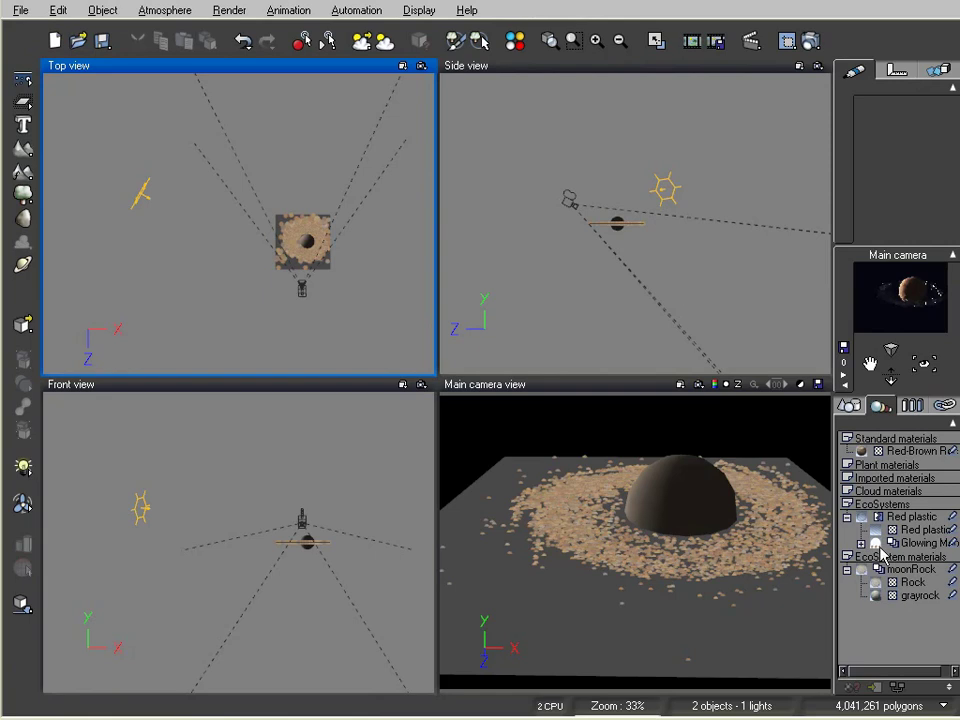
- Run a quick render of the main camera view to check the moonRock ring, then stop and dismiss it
{"action": "left_click", "coordinate": [849, 405]}
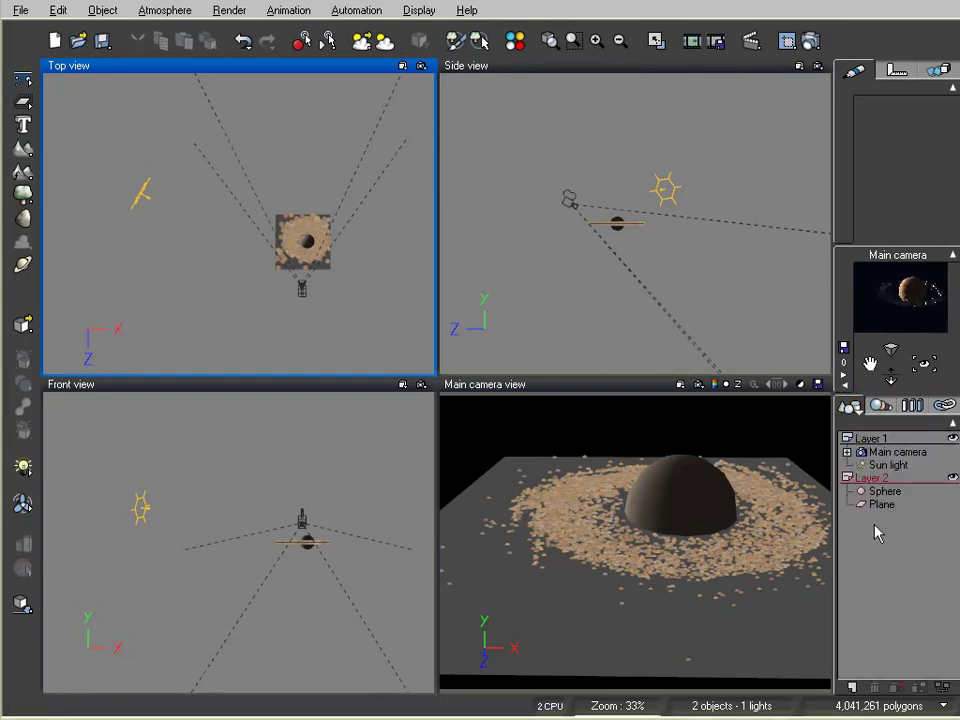
{"action": "left_click", "coordinate": [808, 41]}
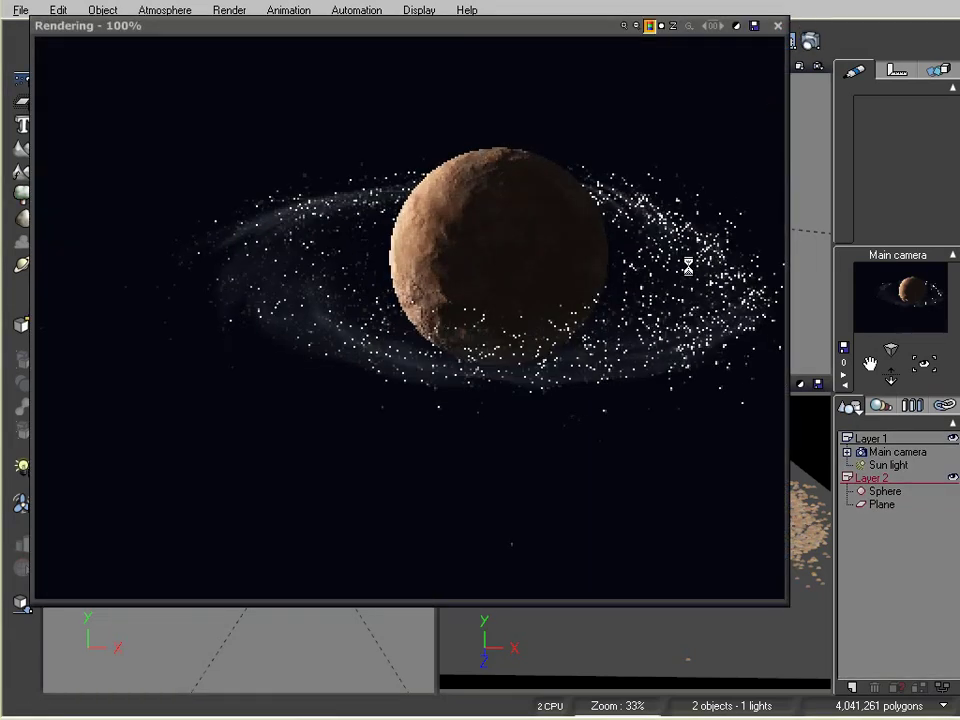
{"action": "left_click", "coordinate": [800, 86]}
{"action": "left_click", "coordinate": [778, 25]}
- Render the main camera view at 800x600 from the render options, and close the finished image
{"action": "left_click", "coordinate": [808, 41]}
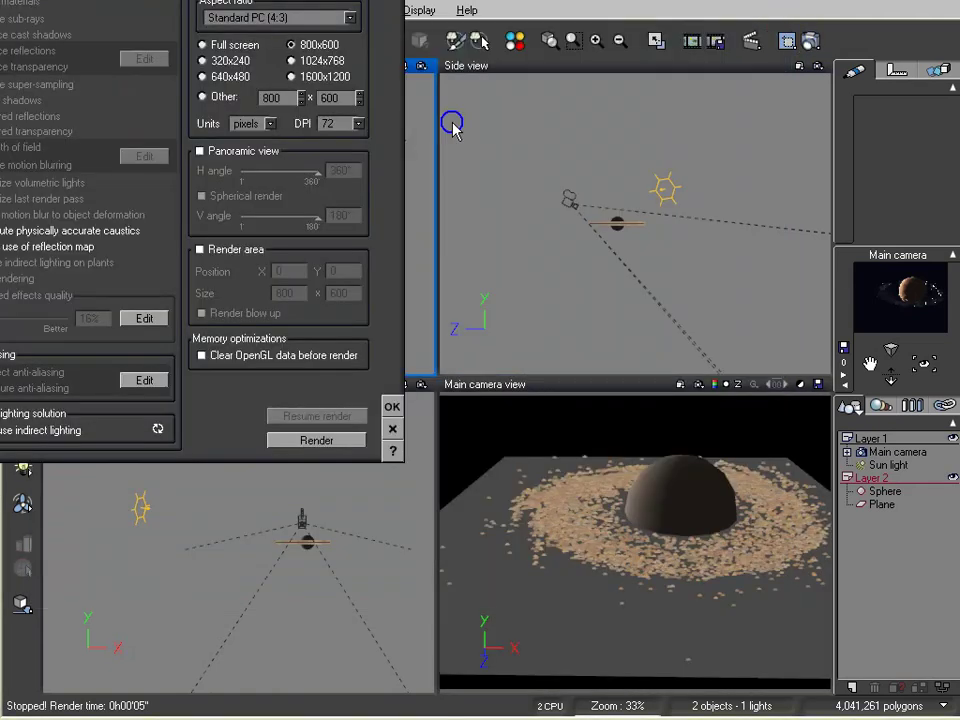
{"action": "left_click", "coordinate": [313, 443]}
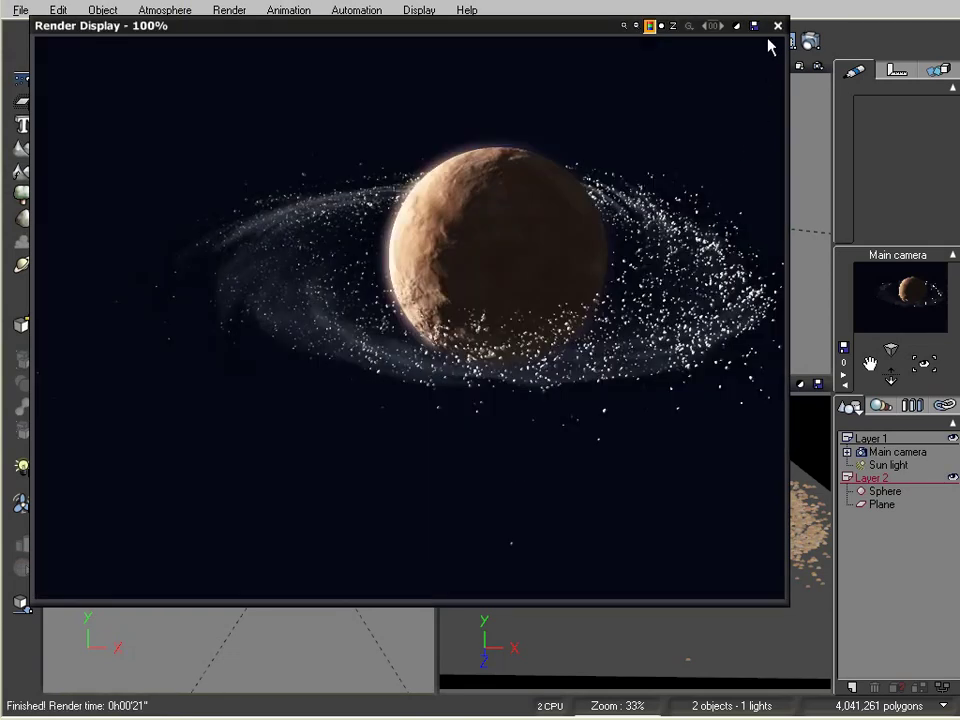
{"action": "left_click", "coordinate": [777, 25]}
- Raise the planet sphere material's luminous lighting to 17% and its ambient lighting to 44%, and accept the changes
{"action": "left_click", "coordinate": [885, 491]}
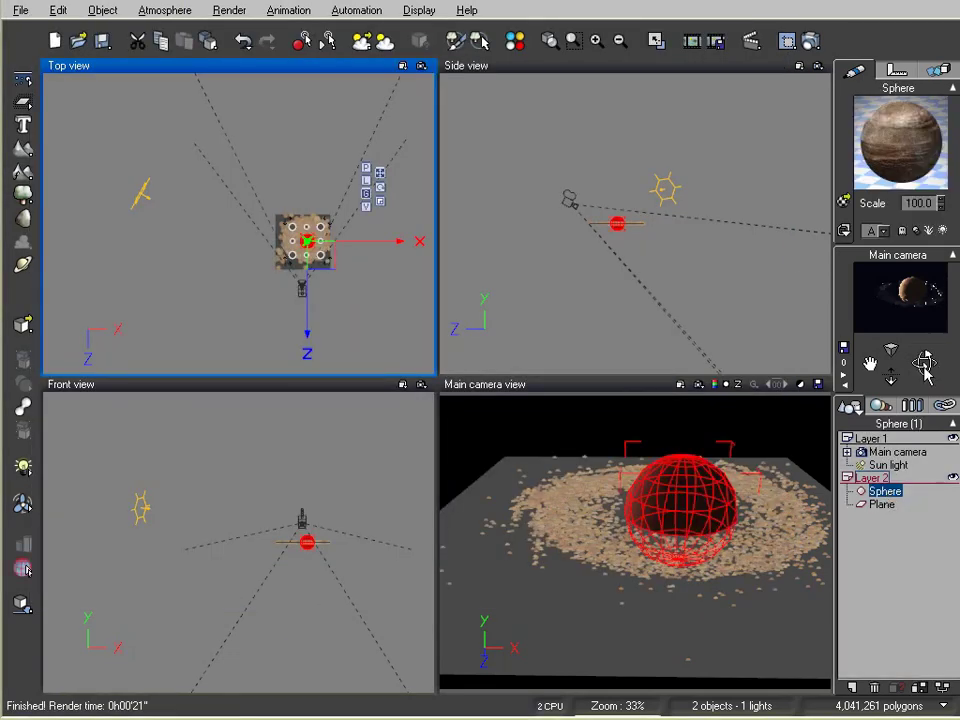
{"action": "double_click", "coordinate": [903, 135]}
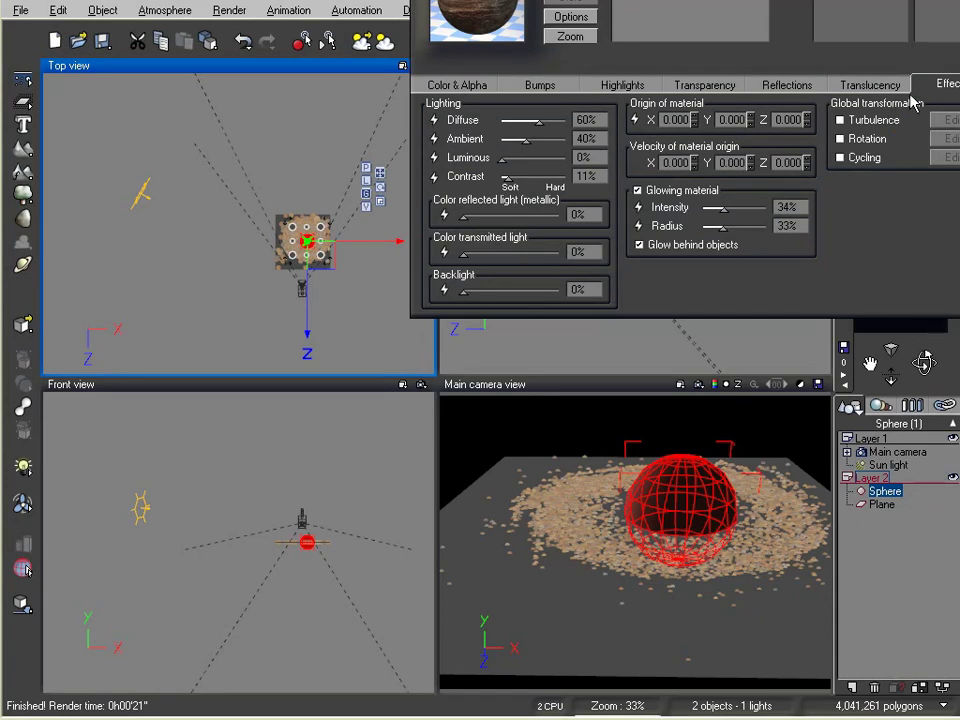
{"action": "left_click", "coordinate": [537, 157]}
{"action": "left_click", "coordinate": [542, 140]}
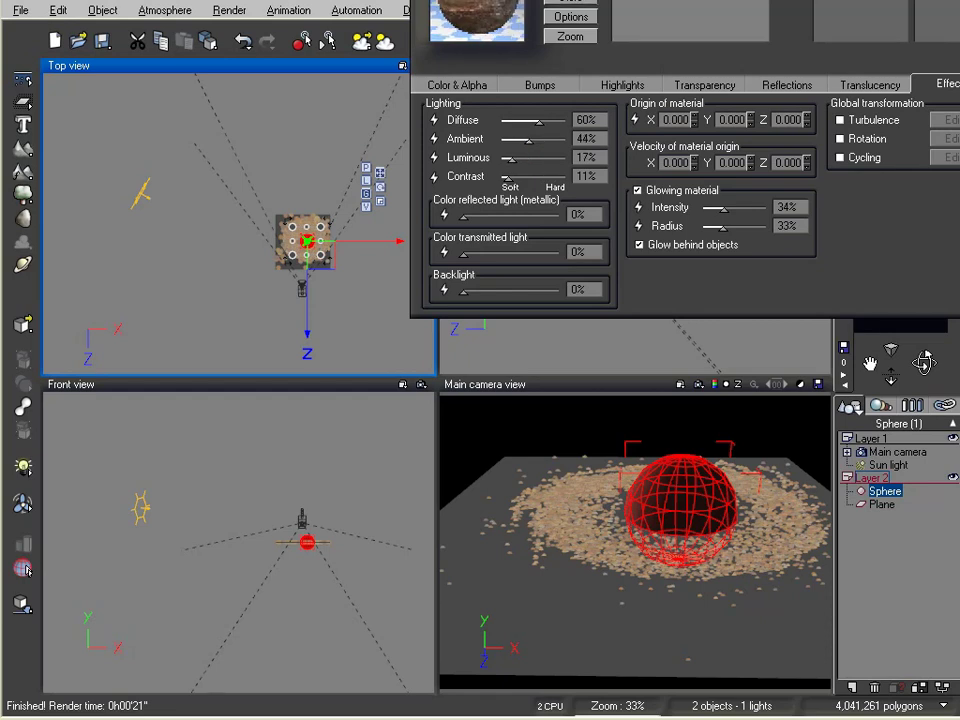
{"action": "key", "text": "Return"}
- Move the sun light farther behind and above the planet in the side view, and render the main camera view
{"action": "left_click", "coordinate": [683, 220]}
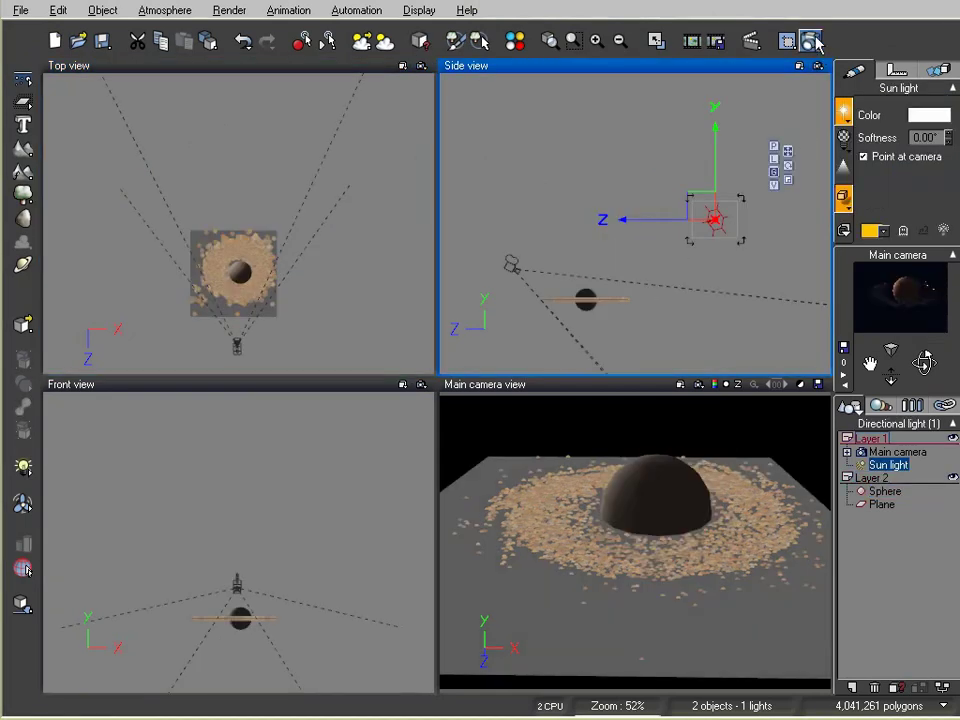
{"action": "left_click", "coordinate": [810, 41]}
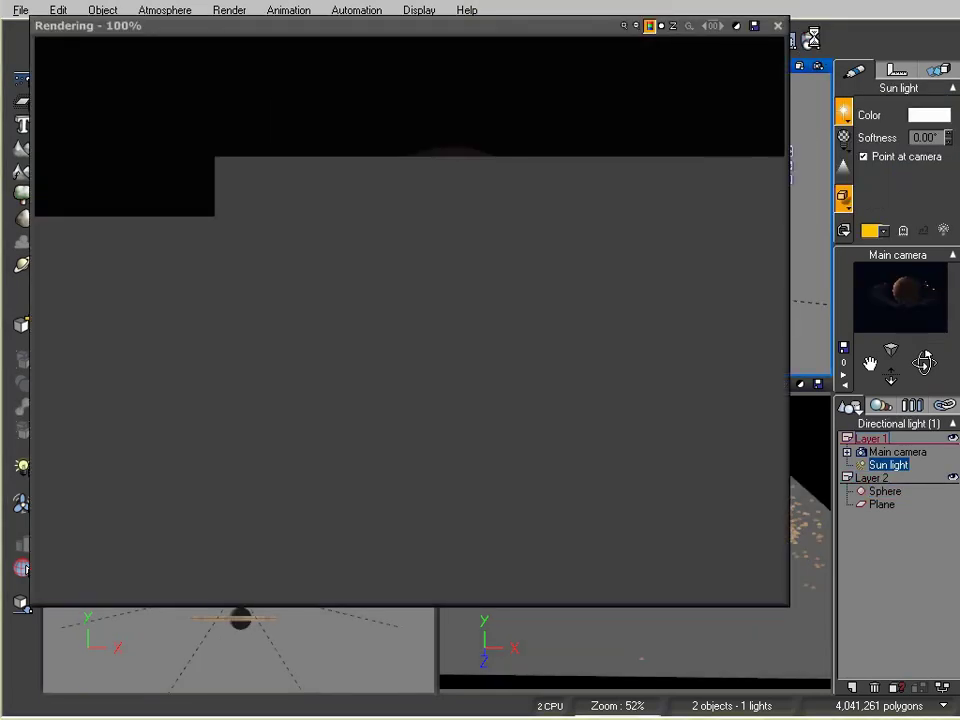